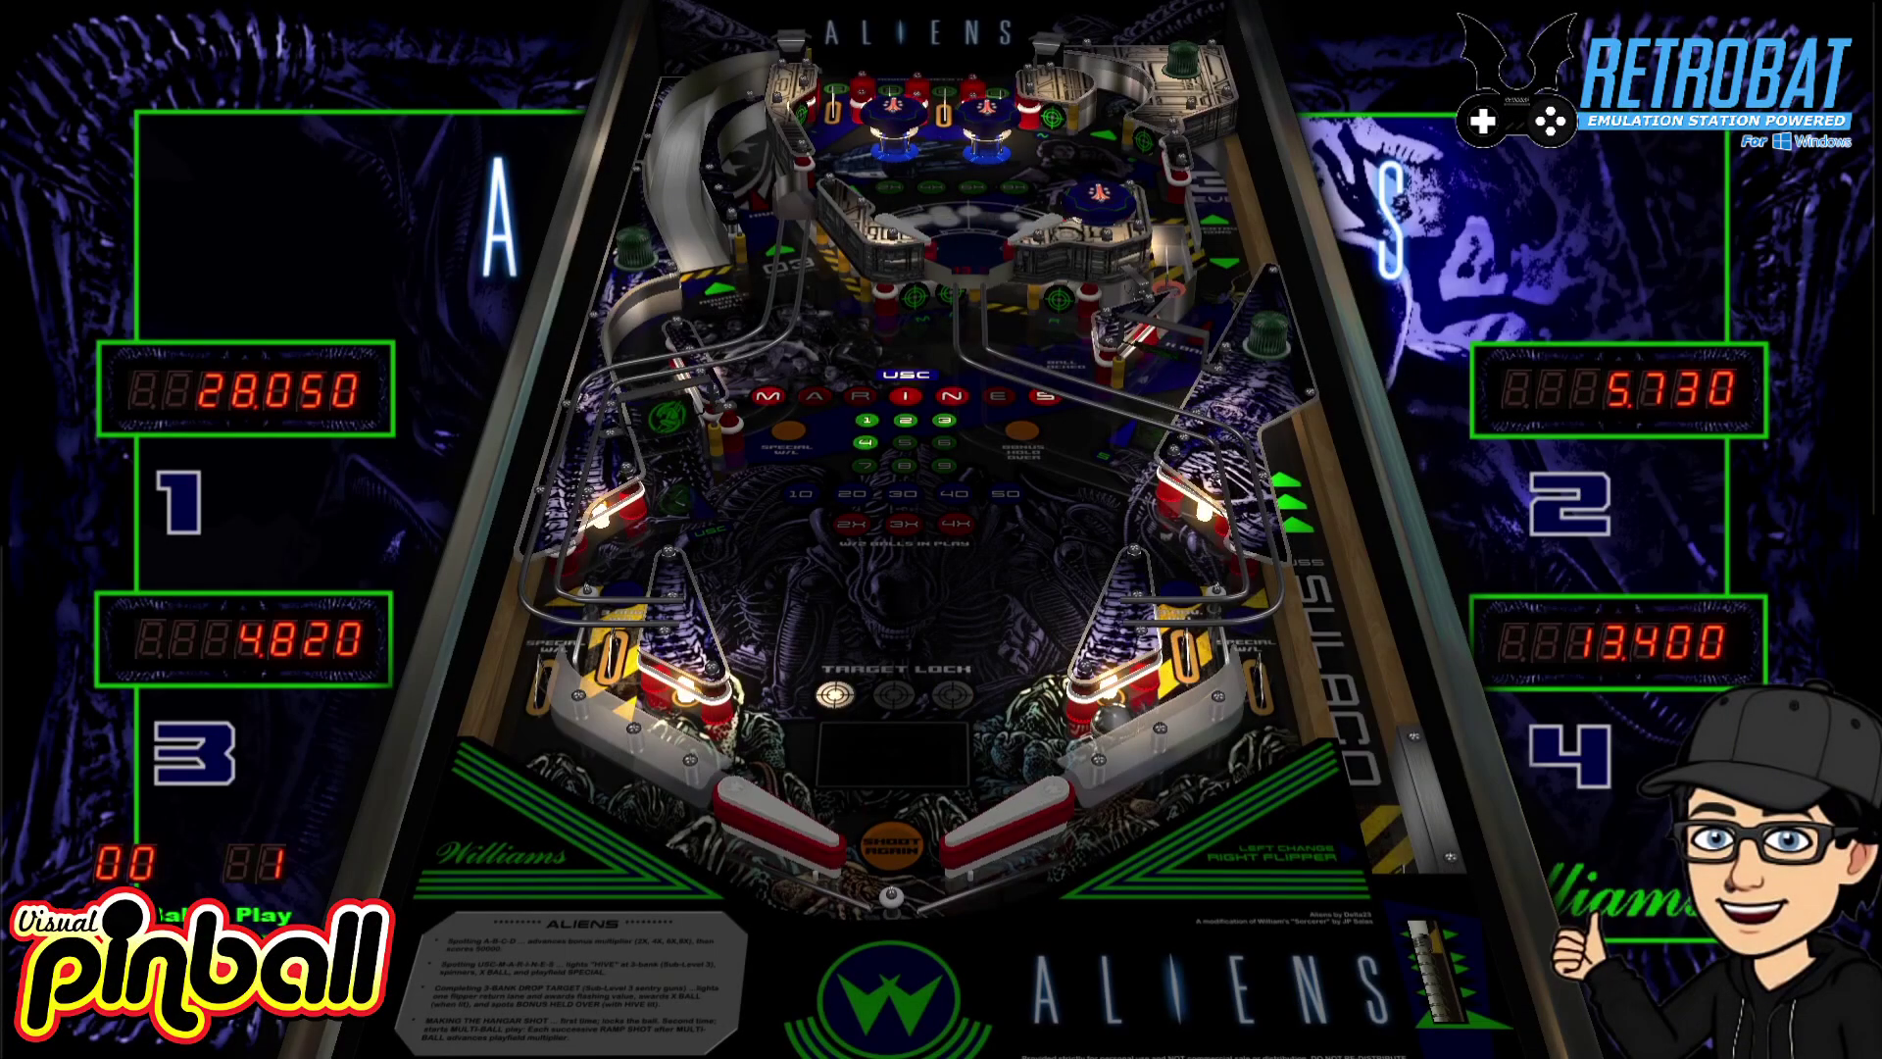
Work both flippers to keep the first ball alive on the Aliens table until it drains
key("Shift_L")
key("Shift_R")
key("Shift_L")
key("Shift_R")
key("Shift_L")
key("Shift_R")
key("Shift_L")
key("Shift_R")
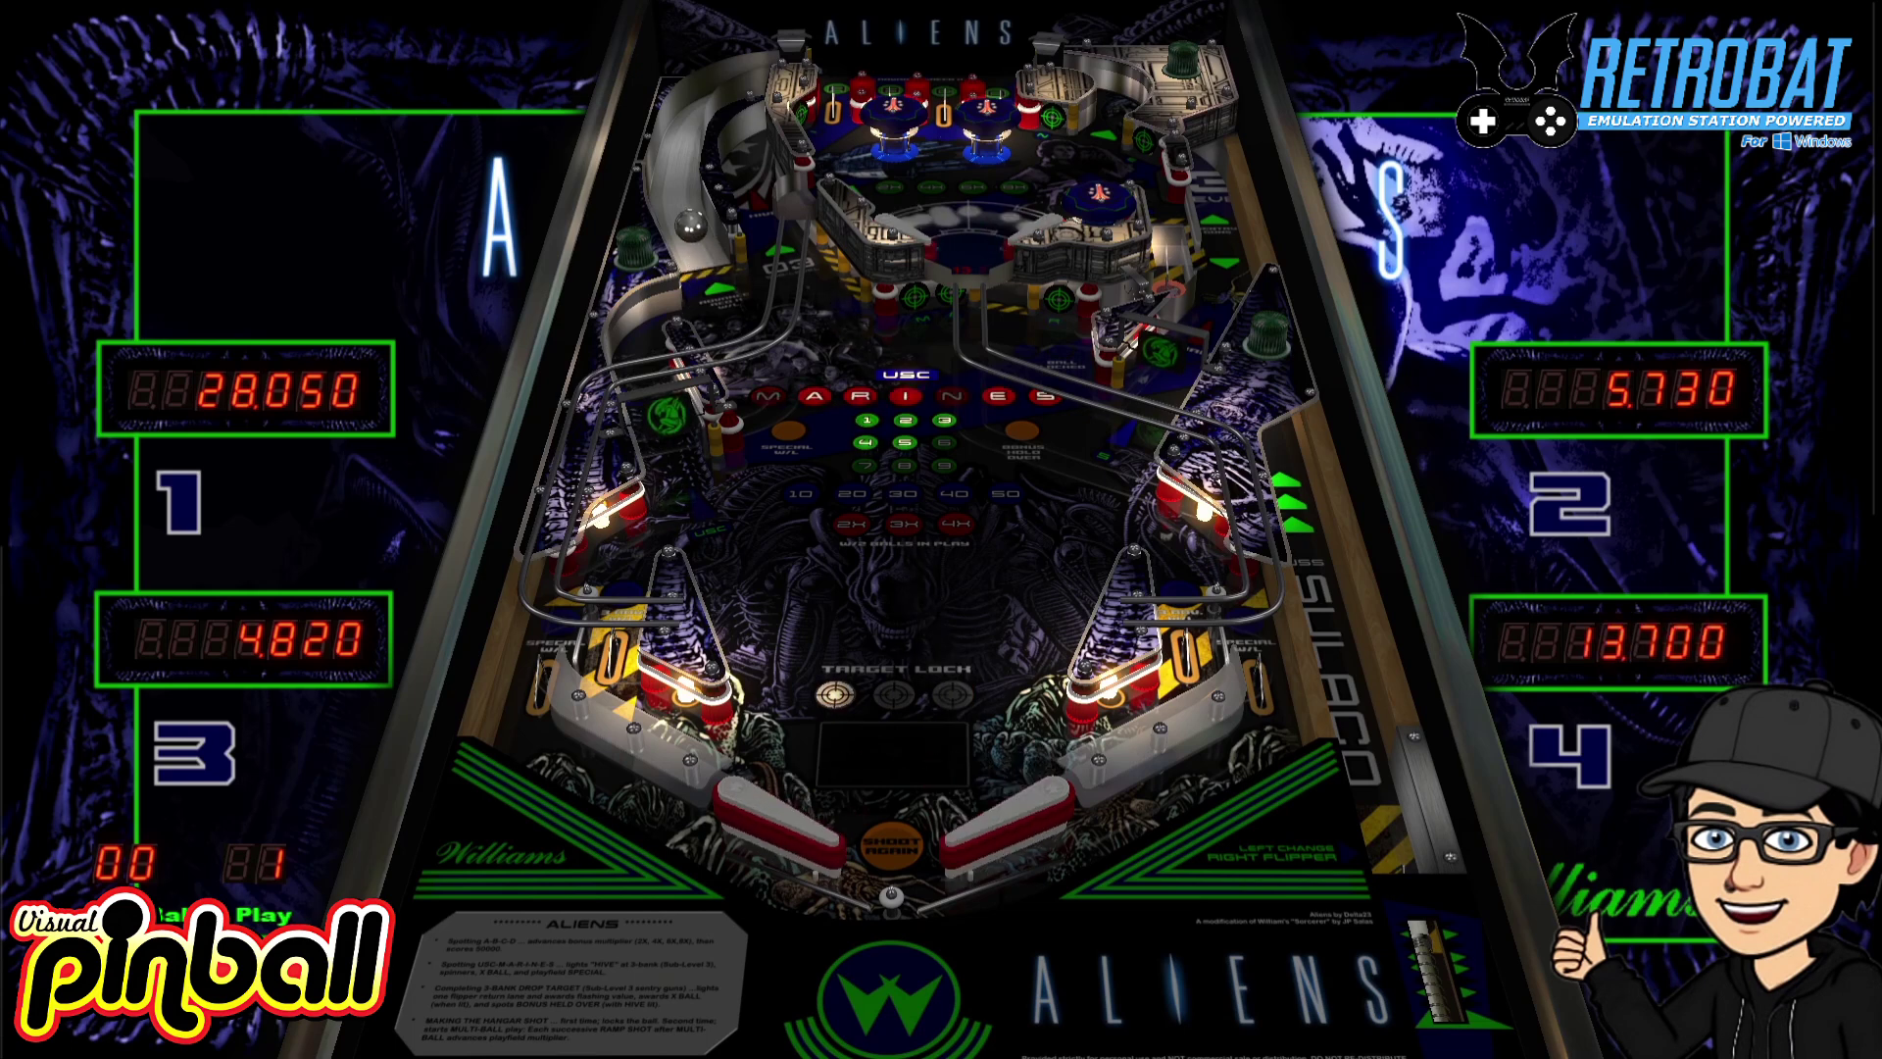
key("Shift_L")
key("Shift_R")
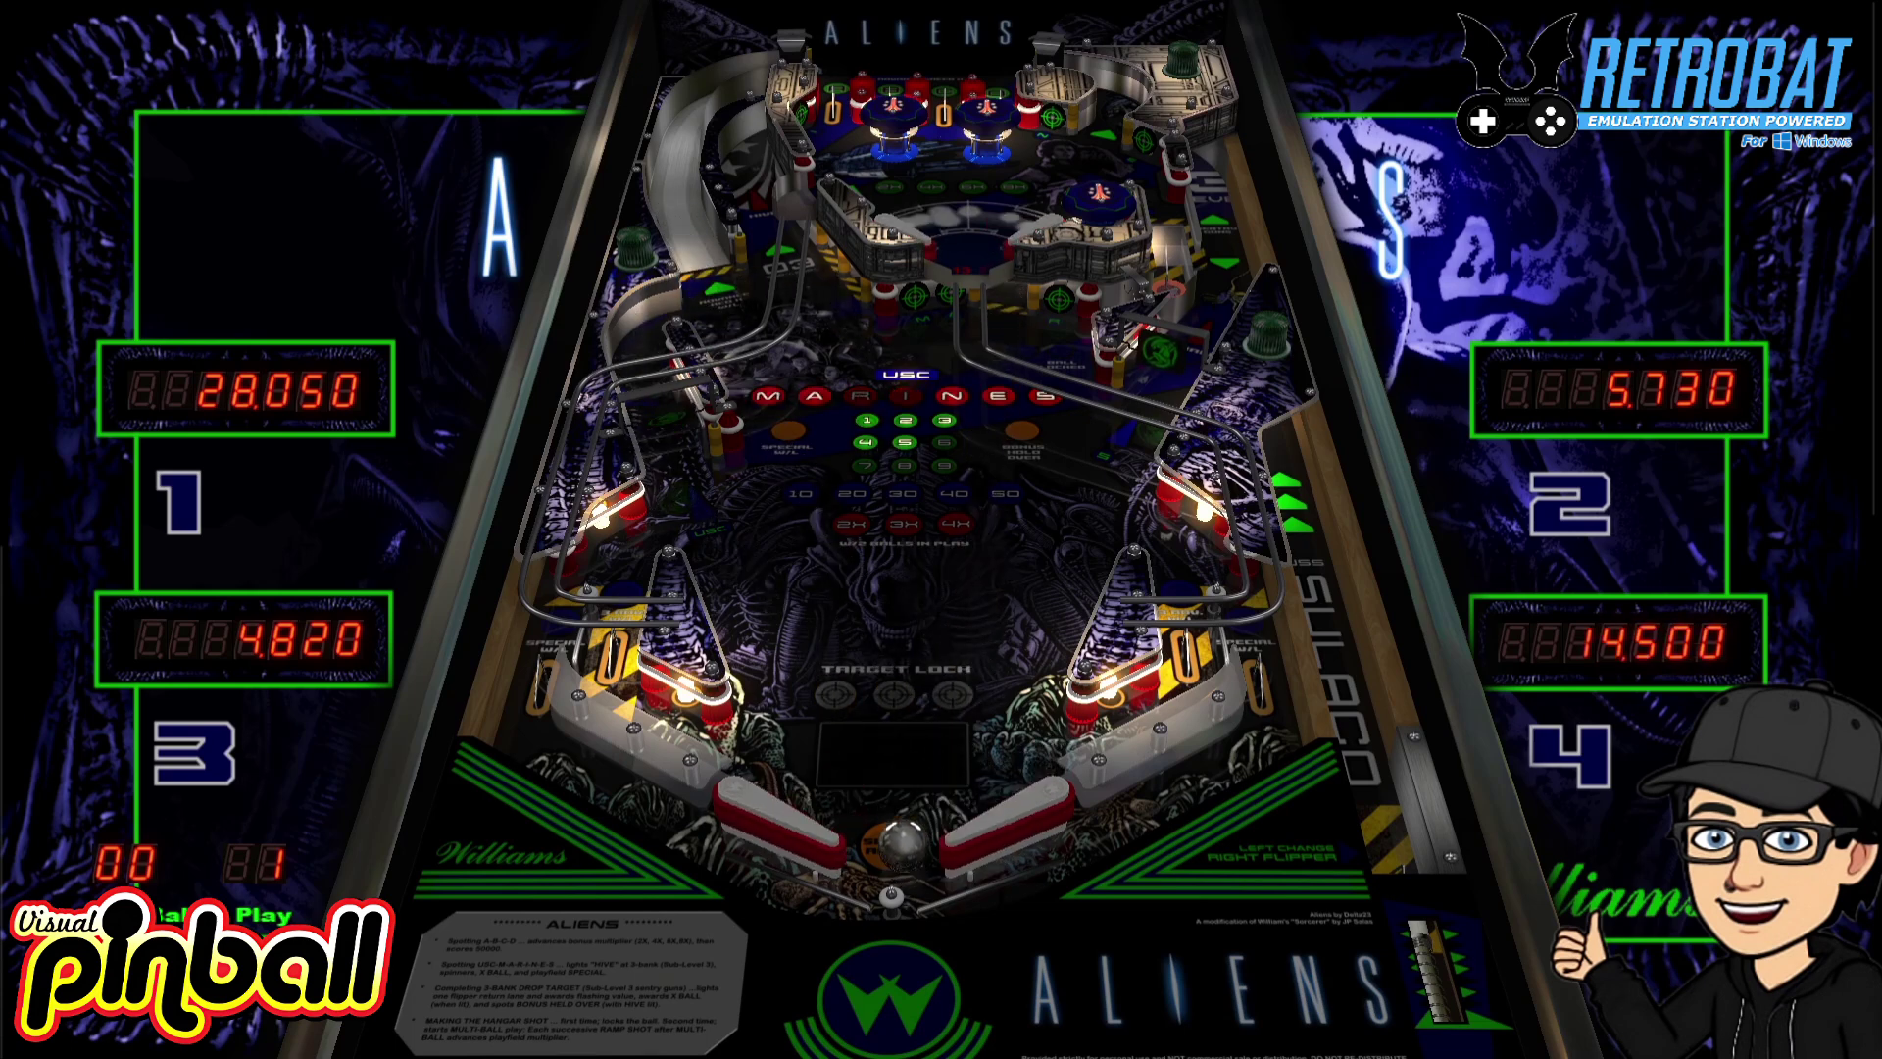
key("Shift_L")
key("Shift_R")
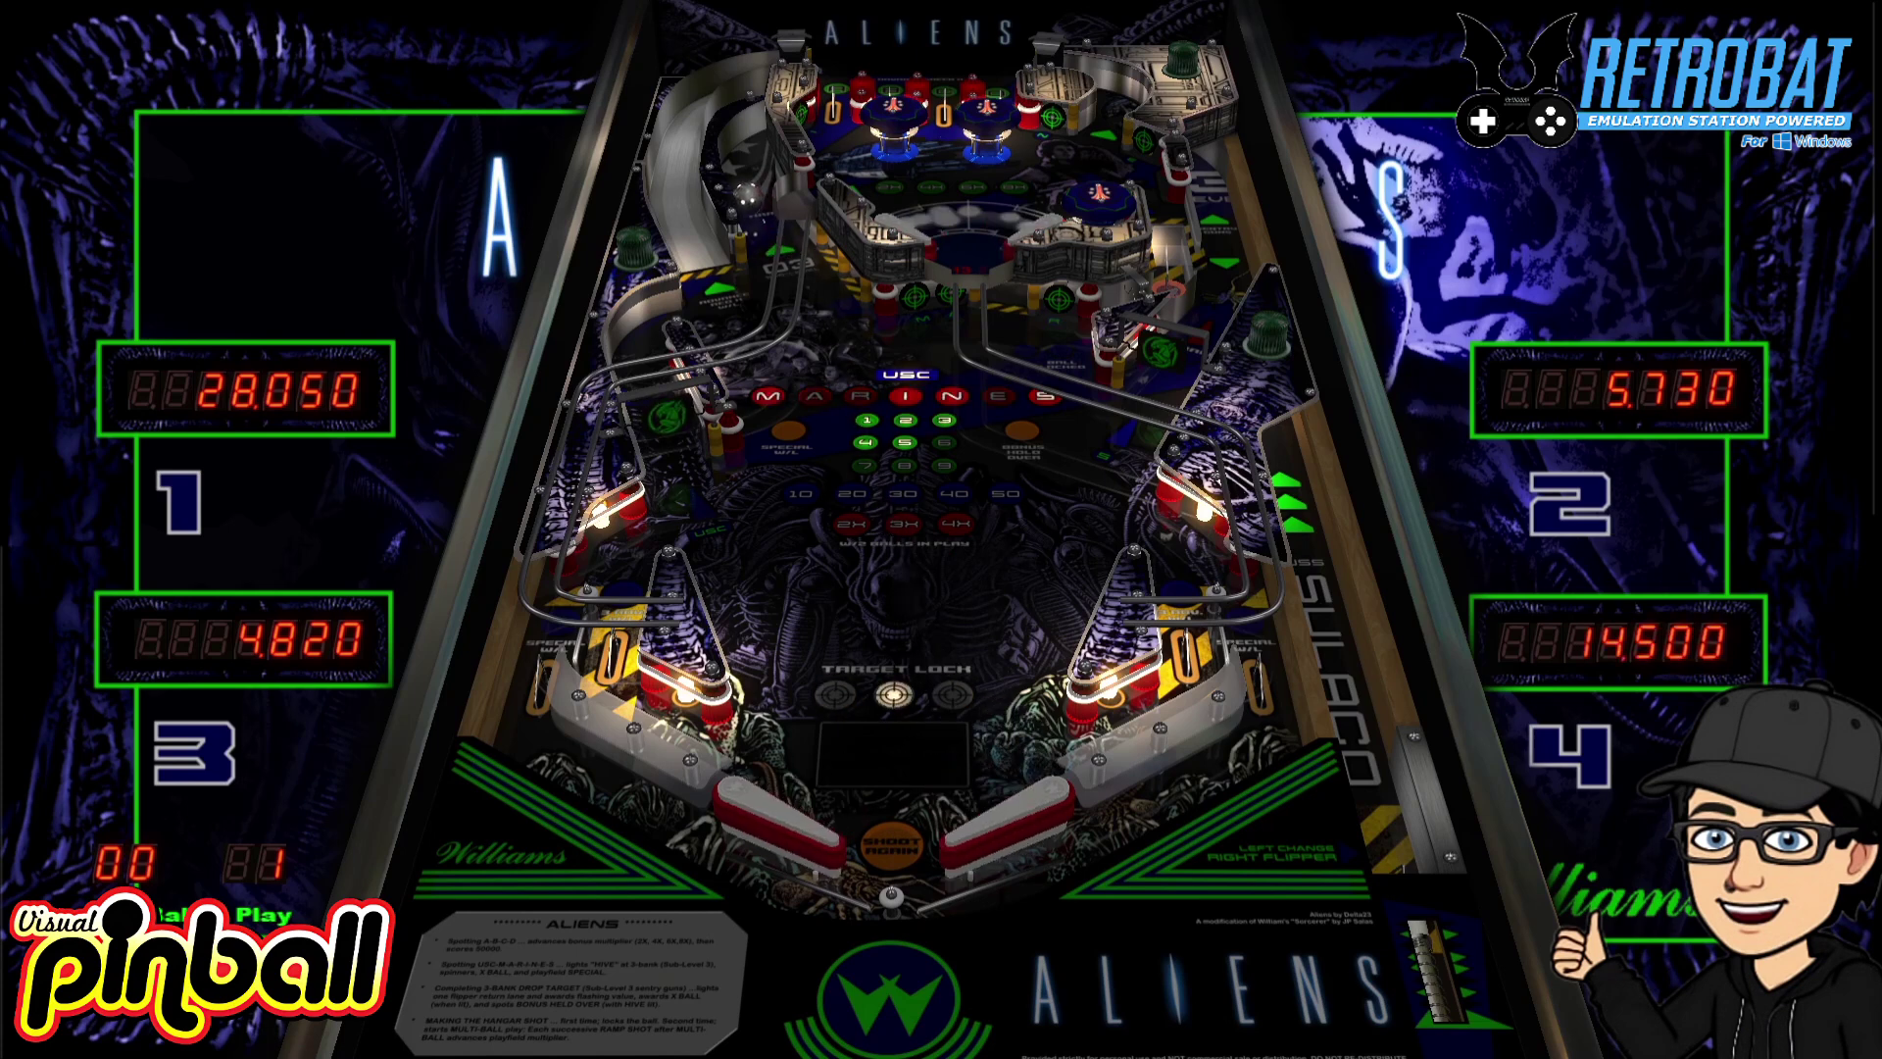
key("Shift_L")
key("Shift_R")
Plunge the next ball and keep flipping it up the playfield to raise the scores
key("Return")
key("Shift_L")
key("Shift_R")
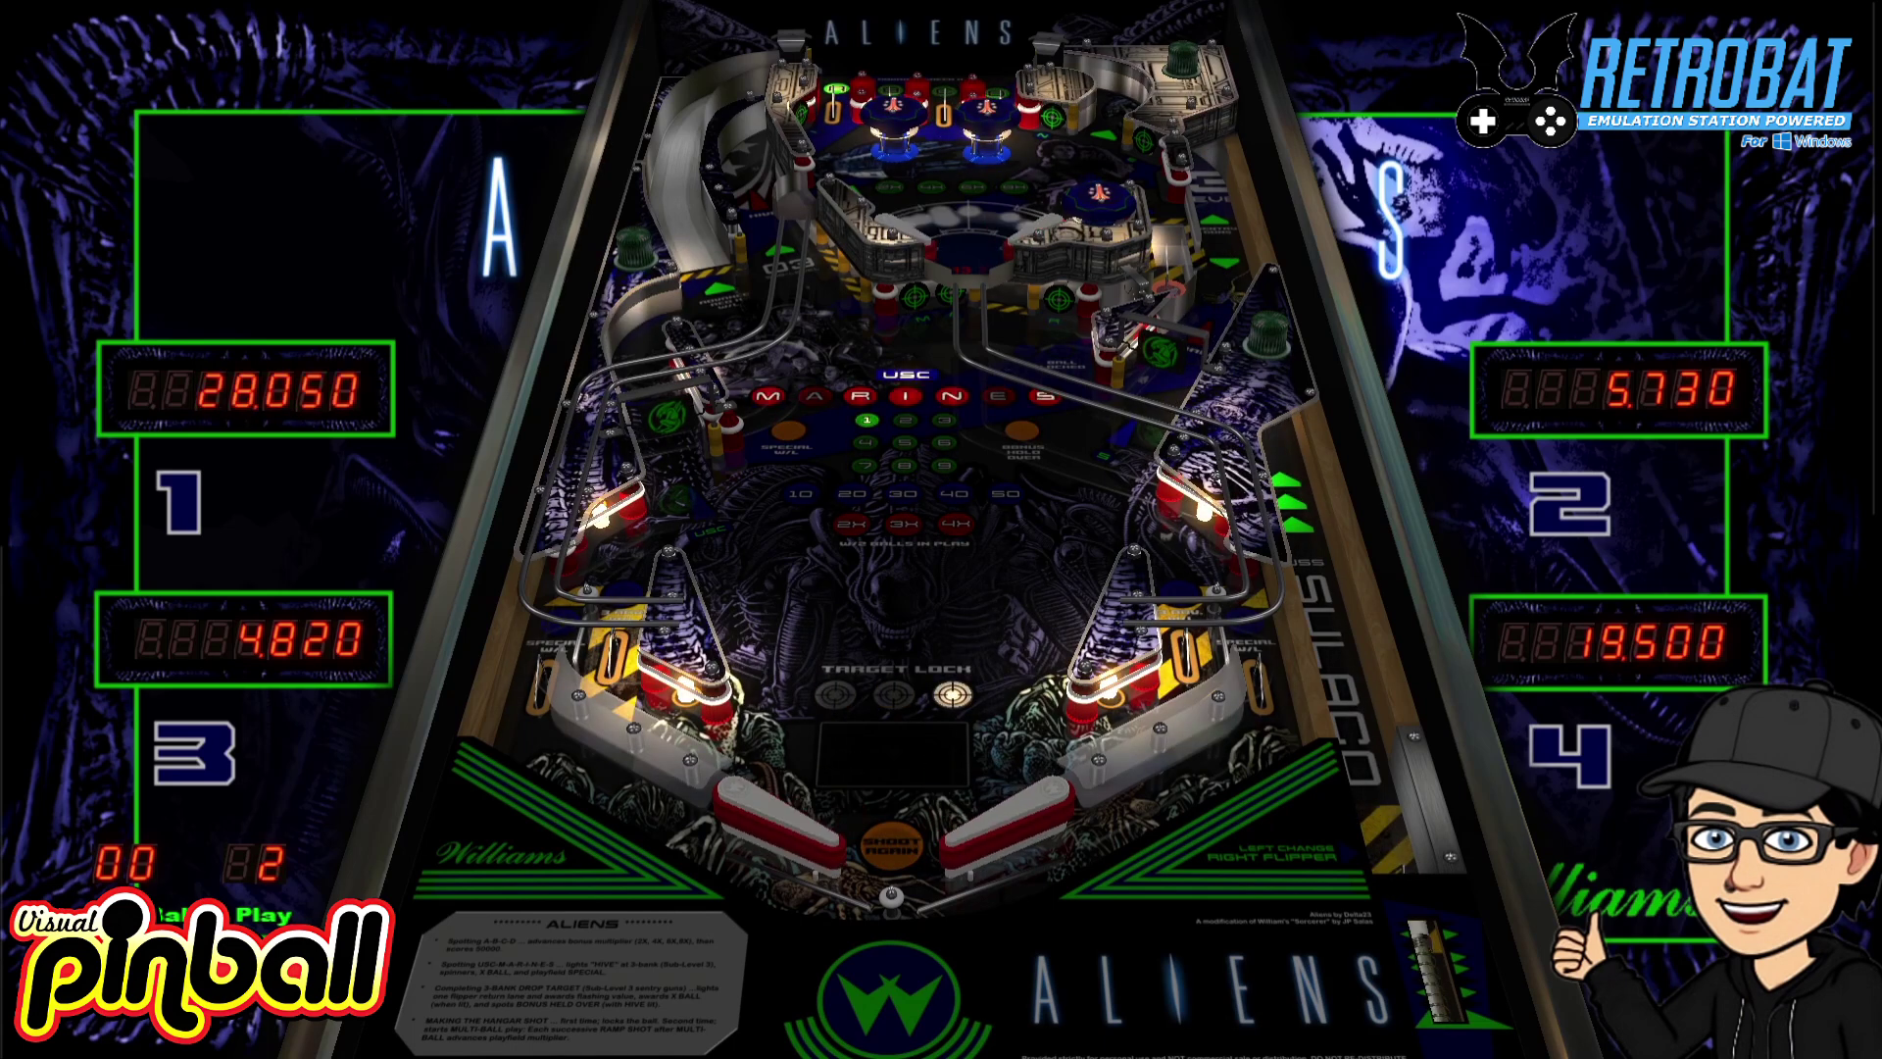
key("Shift_L")
key("Shift_R")
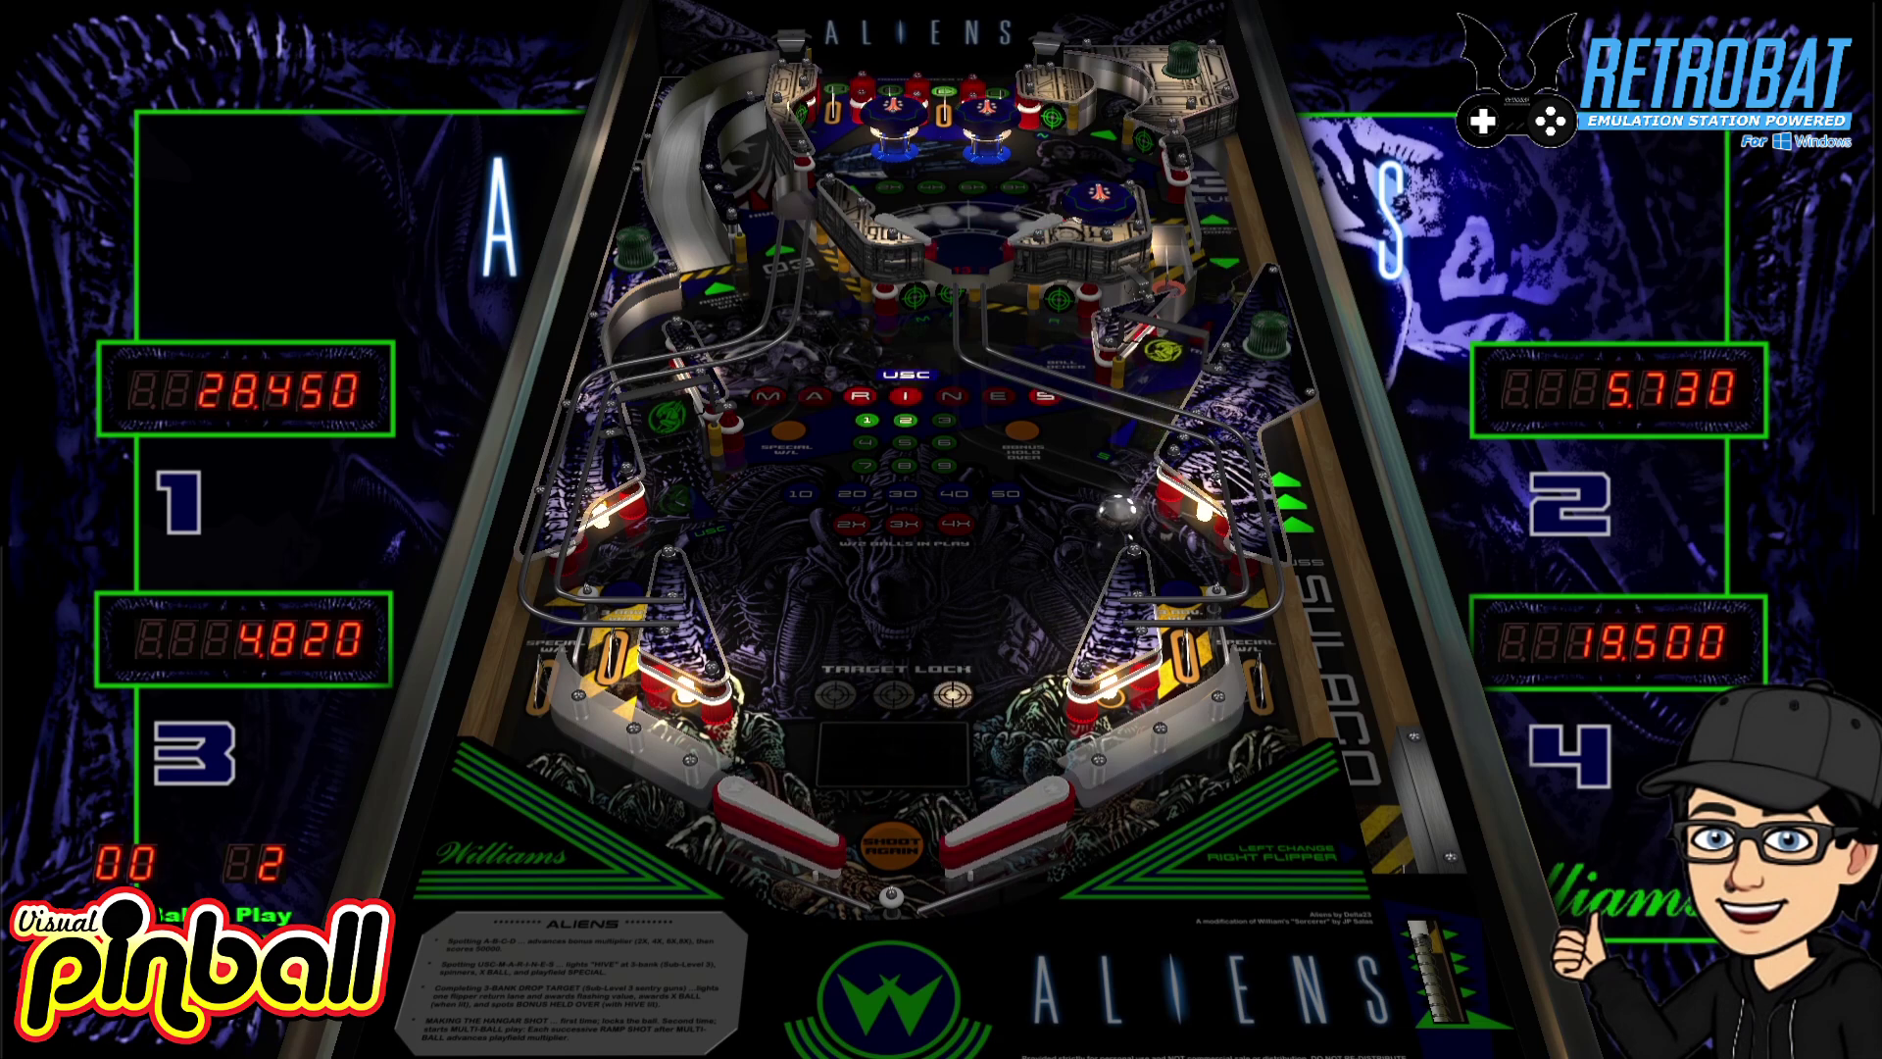
key("Shift_L")
key("Shift_R")
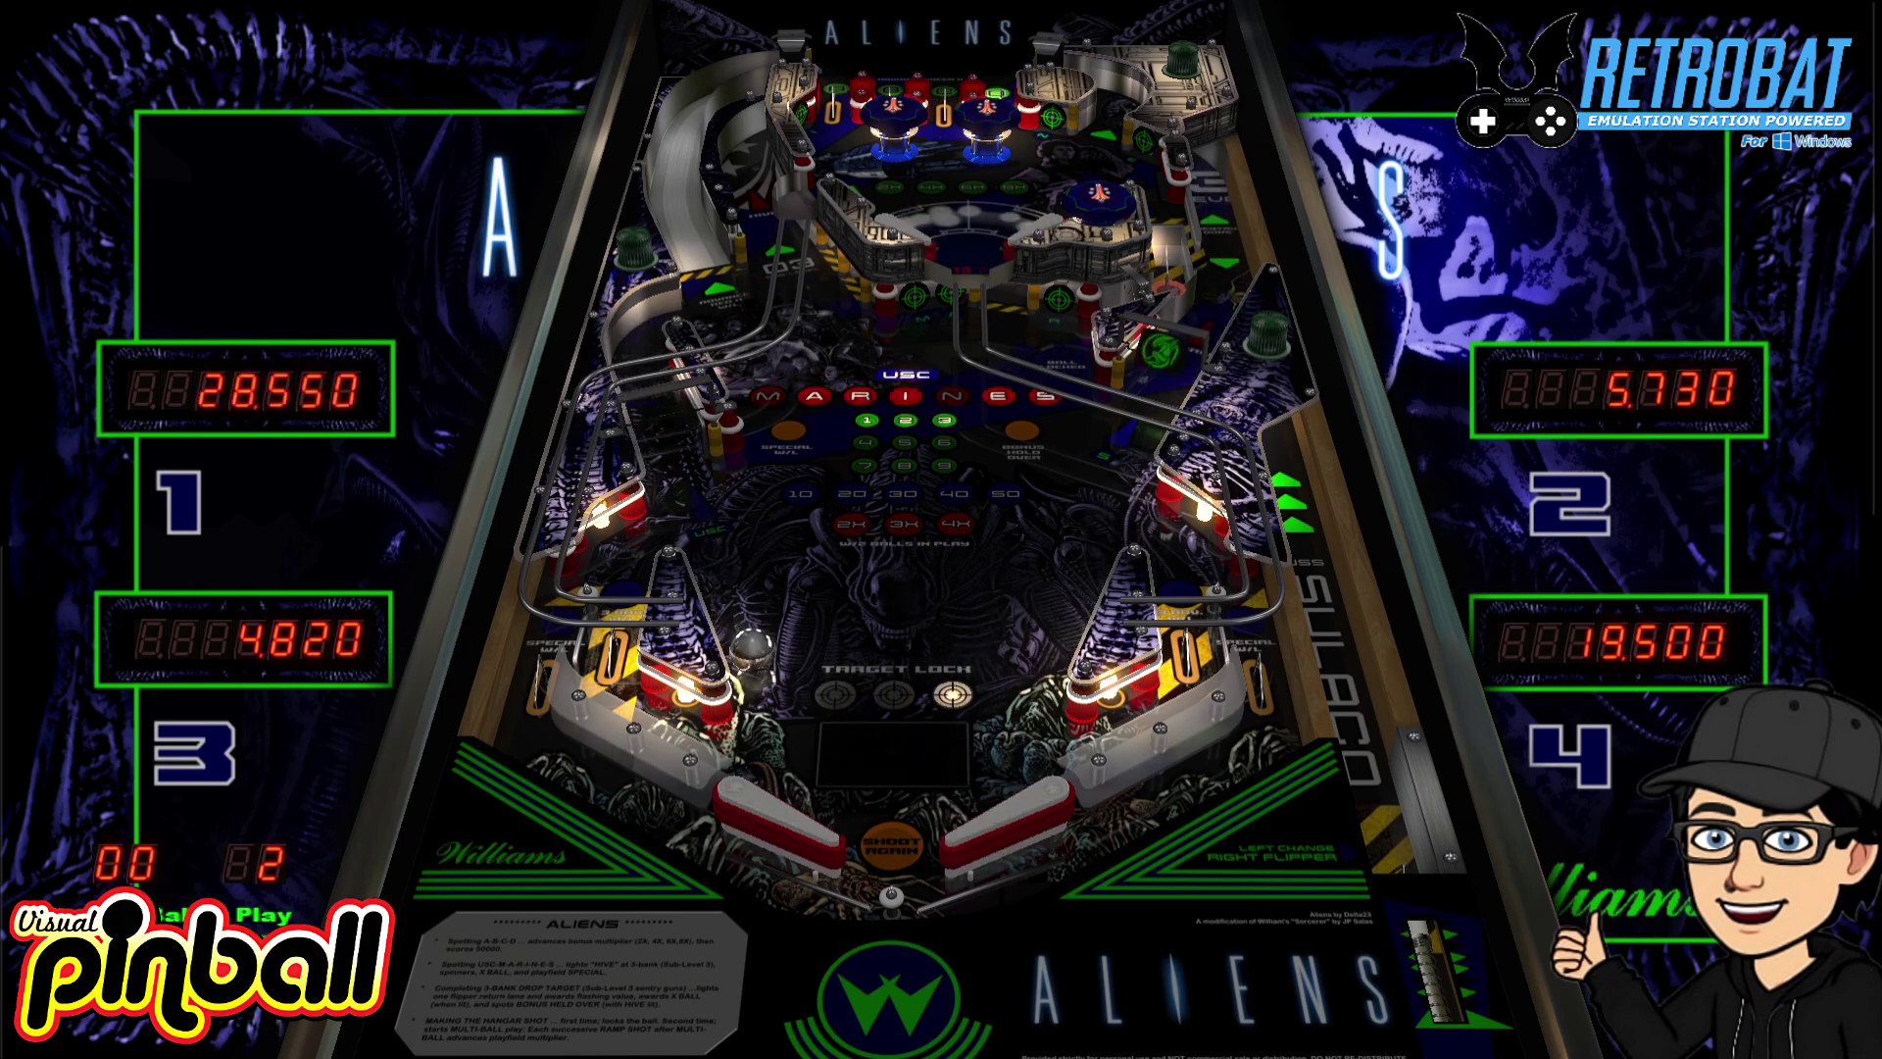
key("Shift_L")
key("Shift_R")
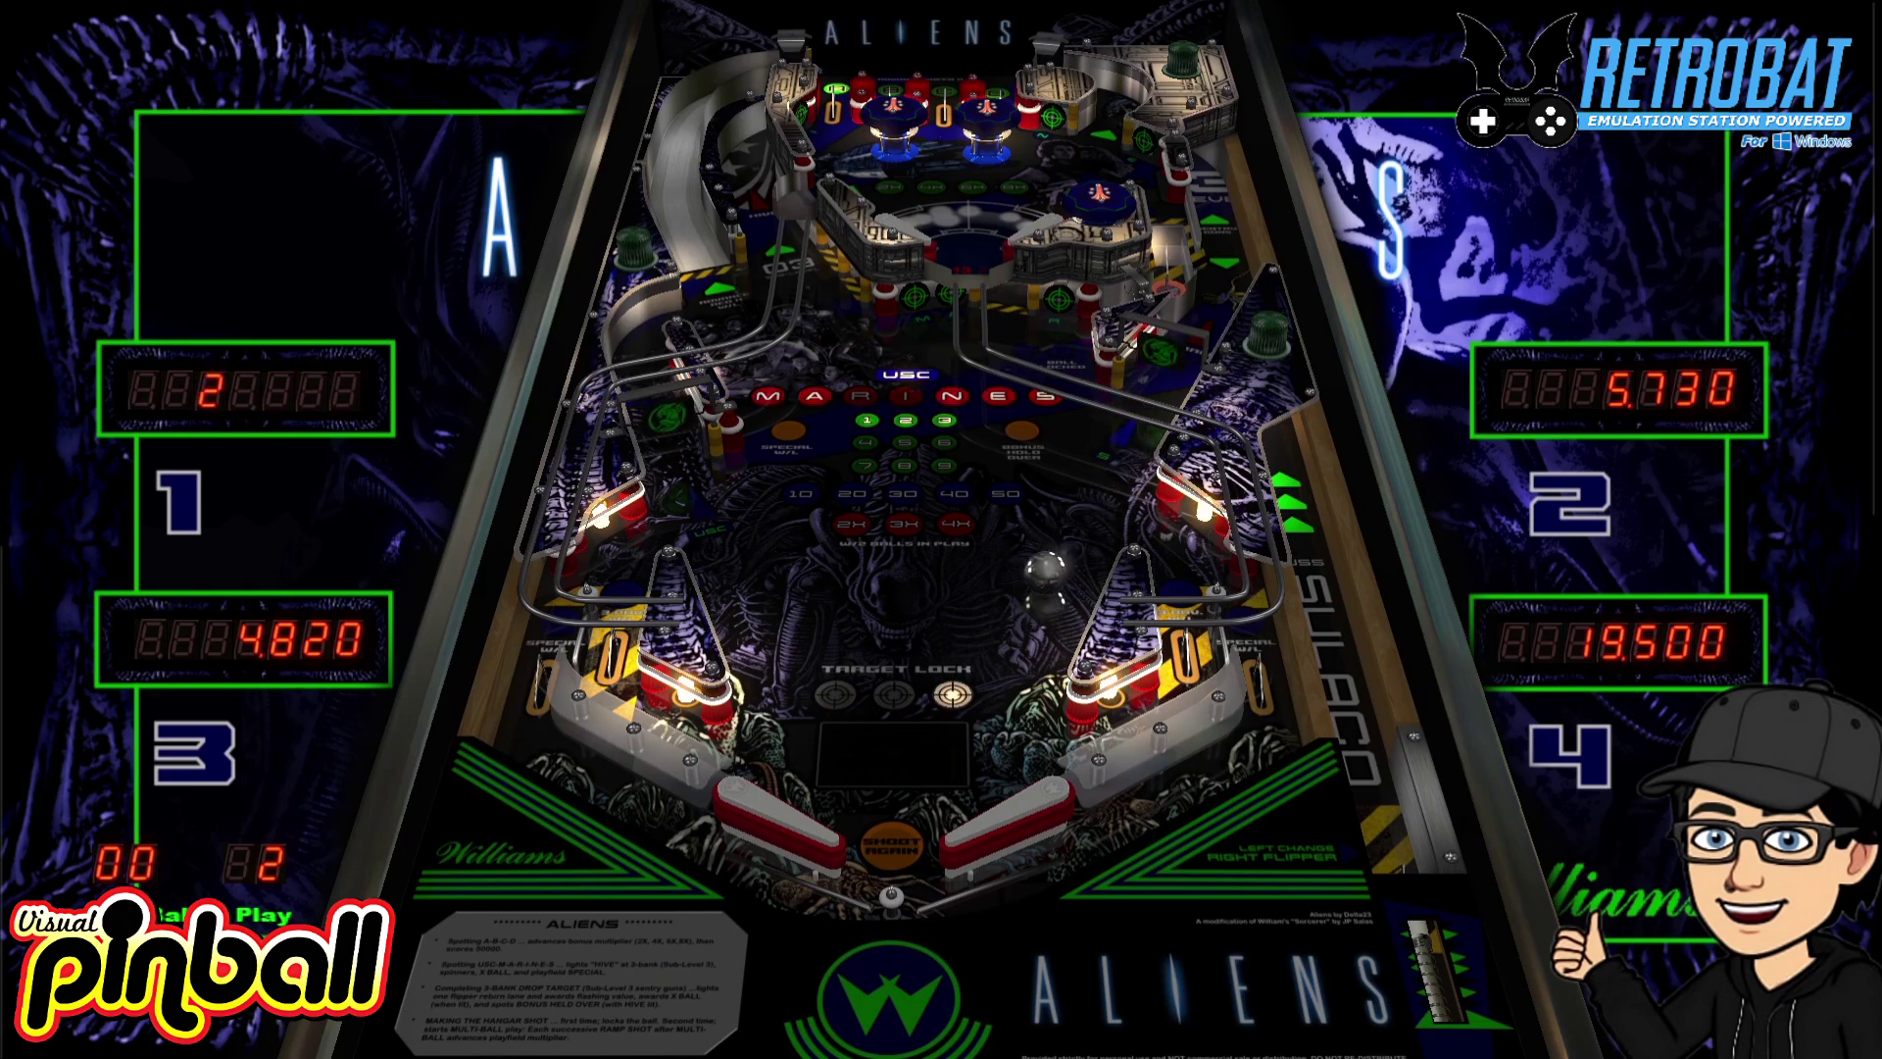
key("Shift_L")
key("Shift_R")
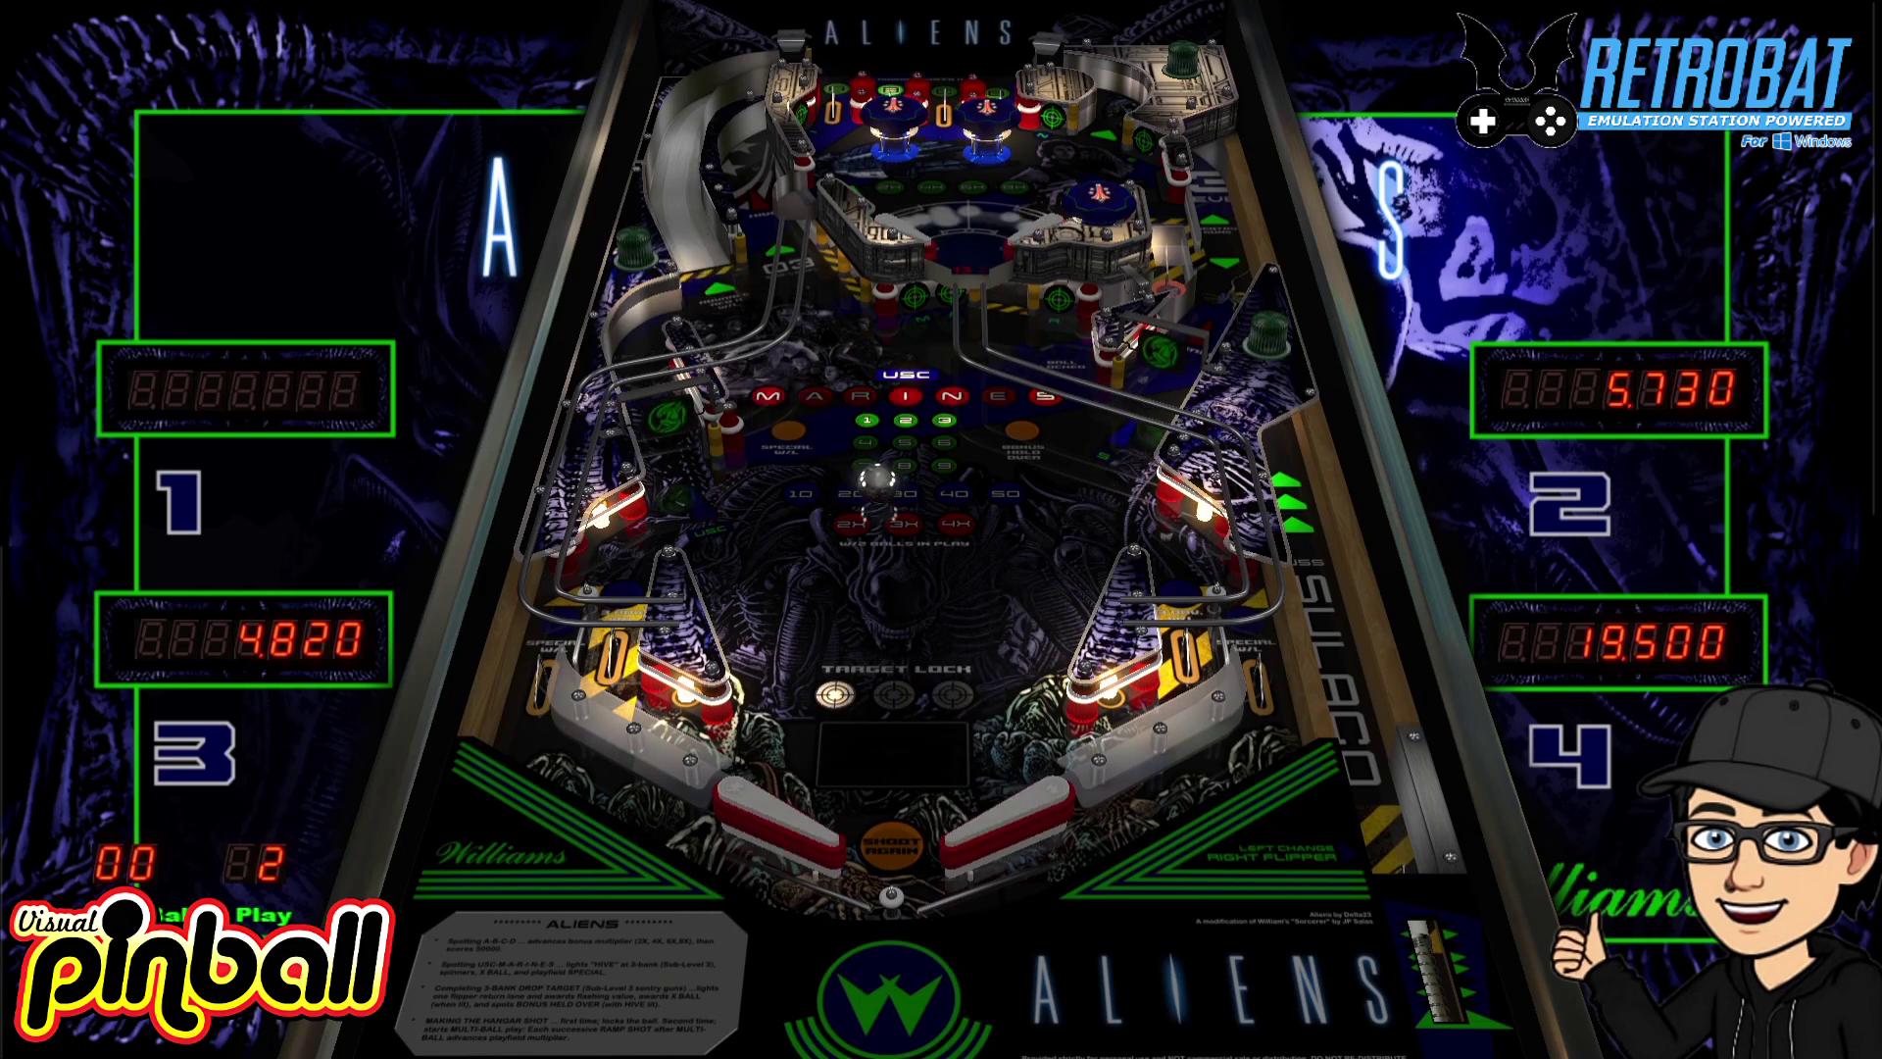
key("Shift_L")
key("Shift_R")
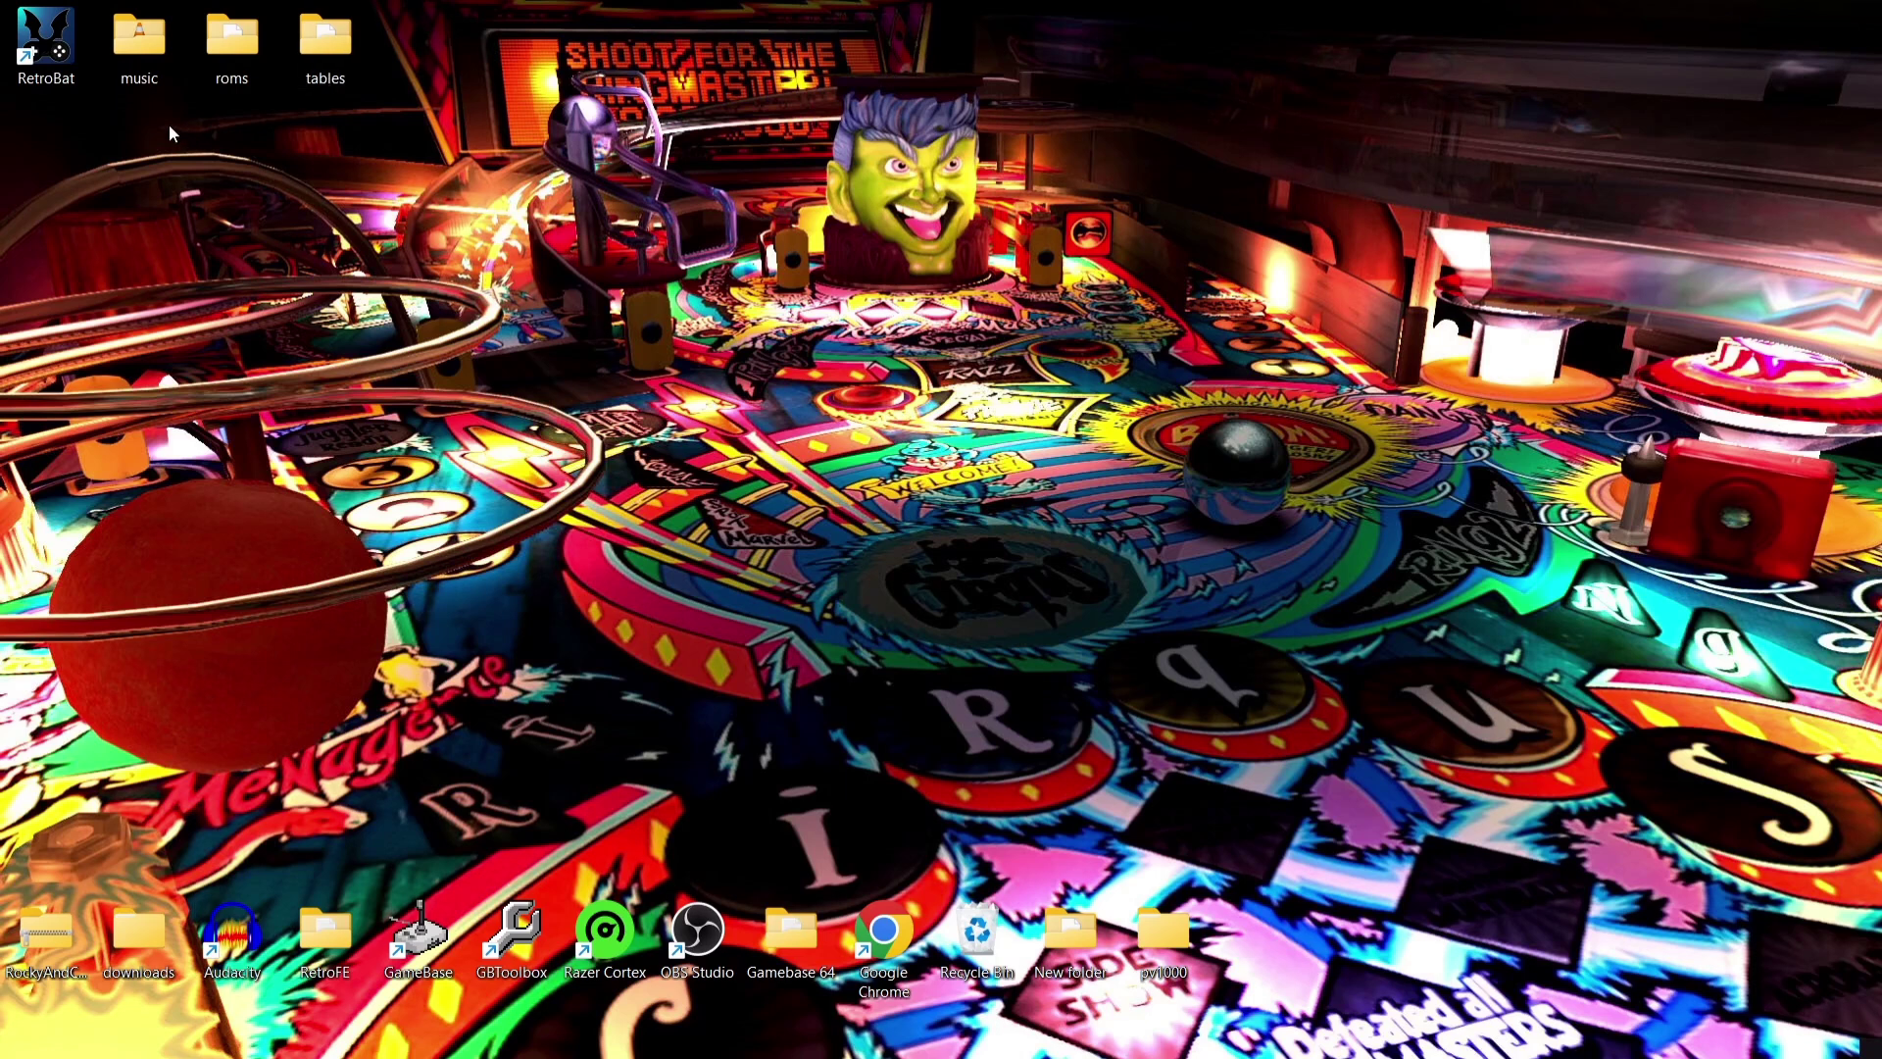
Open RetroBat's install folder from its shortcut and run BatGui.exe
right_click(51, 43)
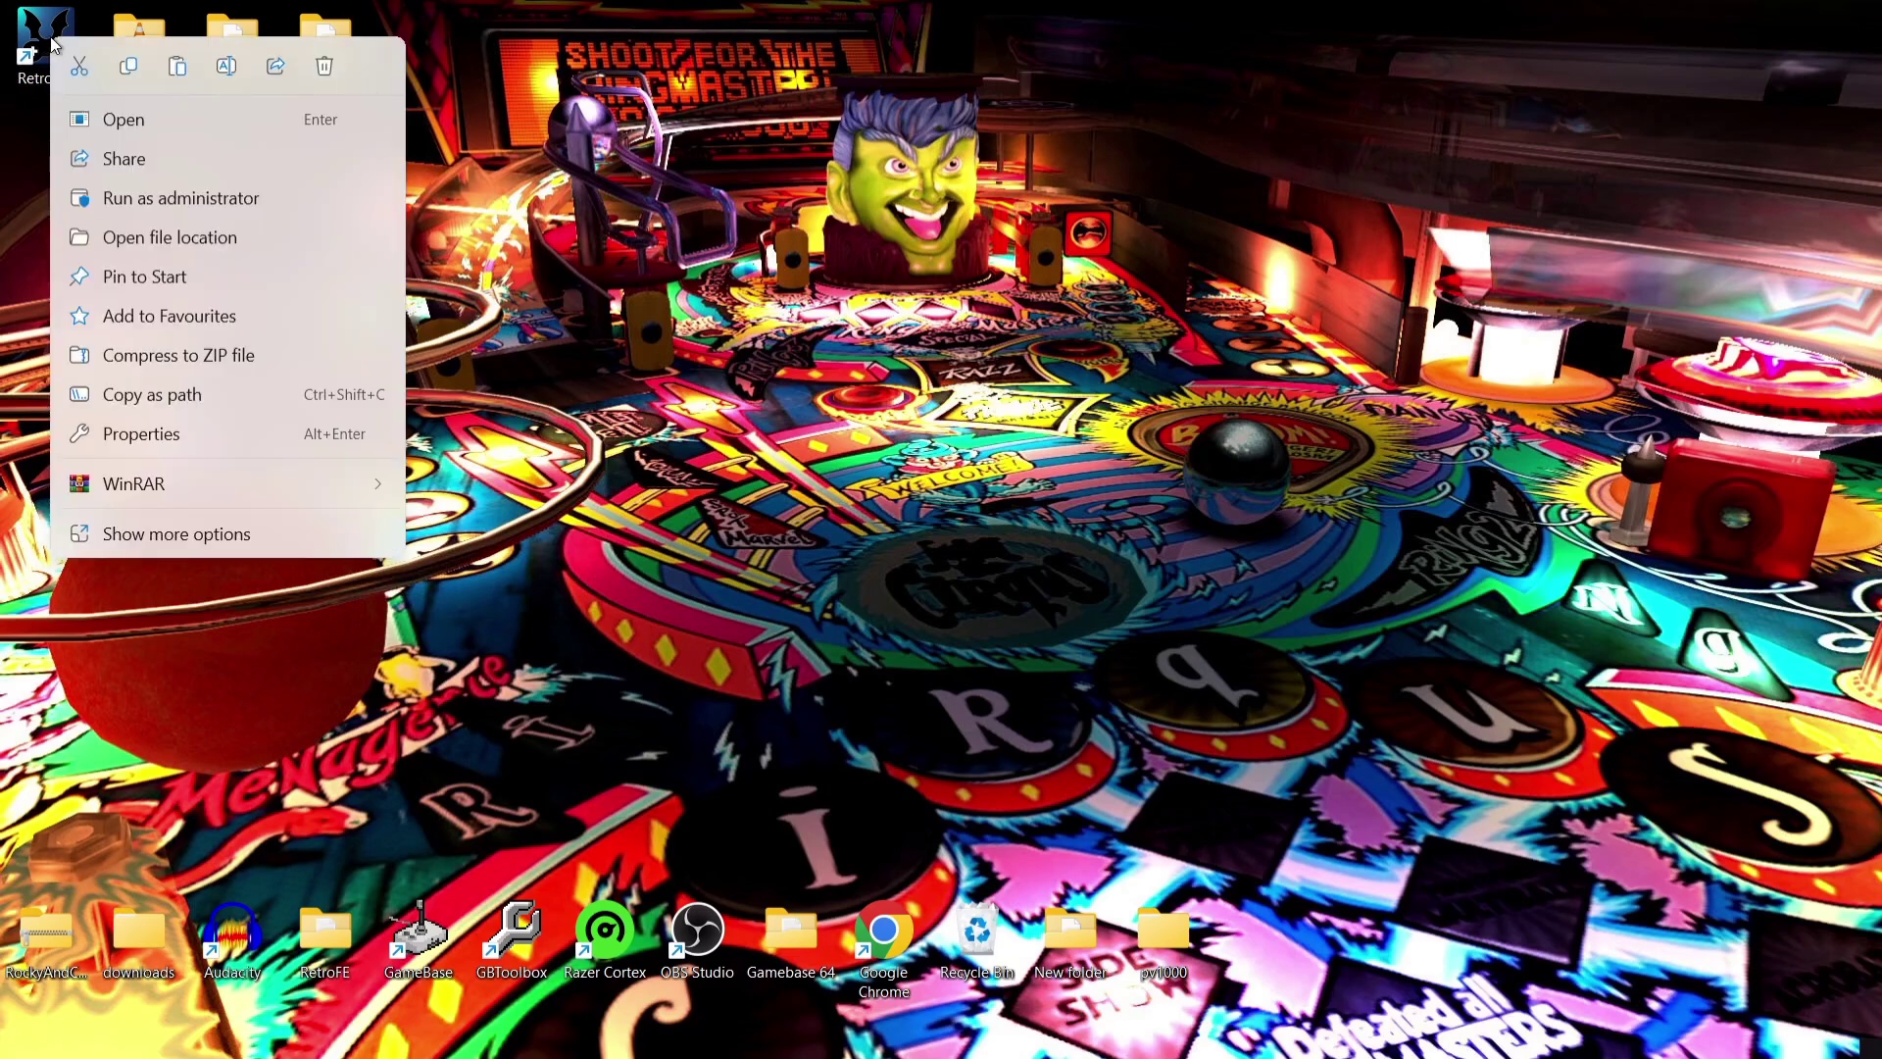
left_click(142, 237)
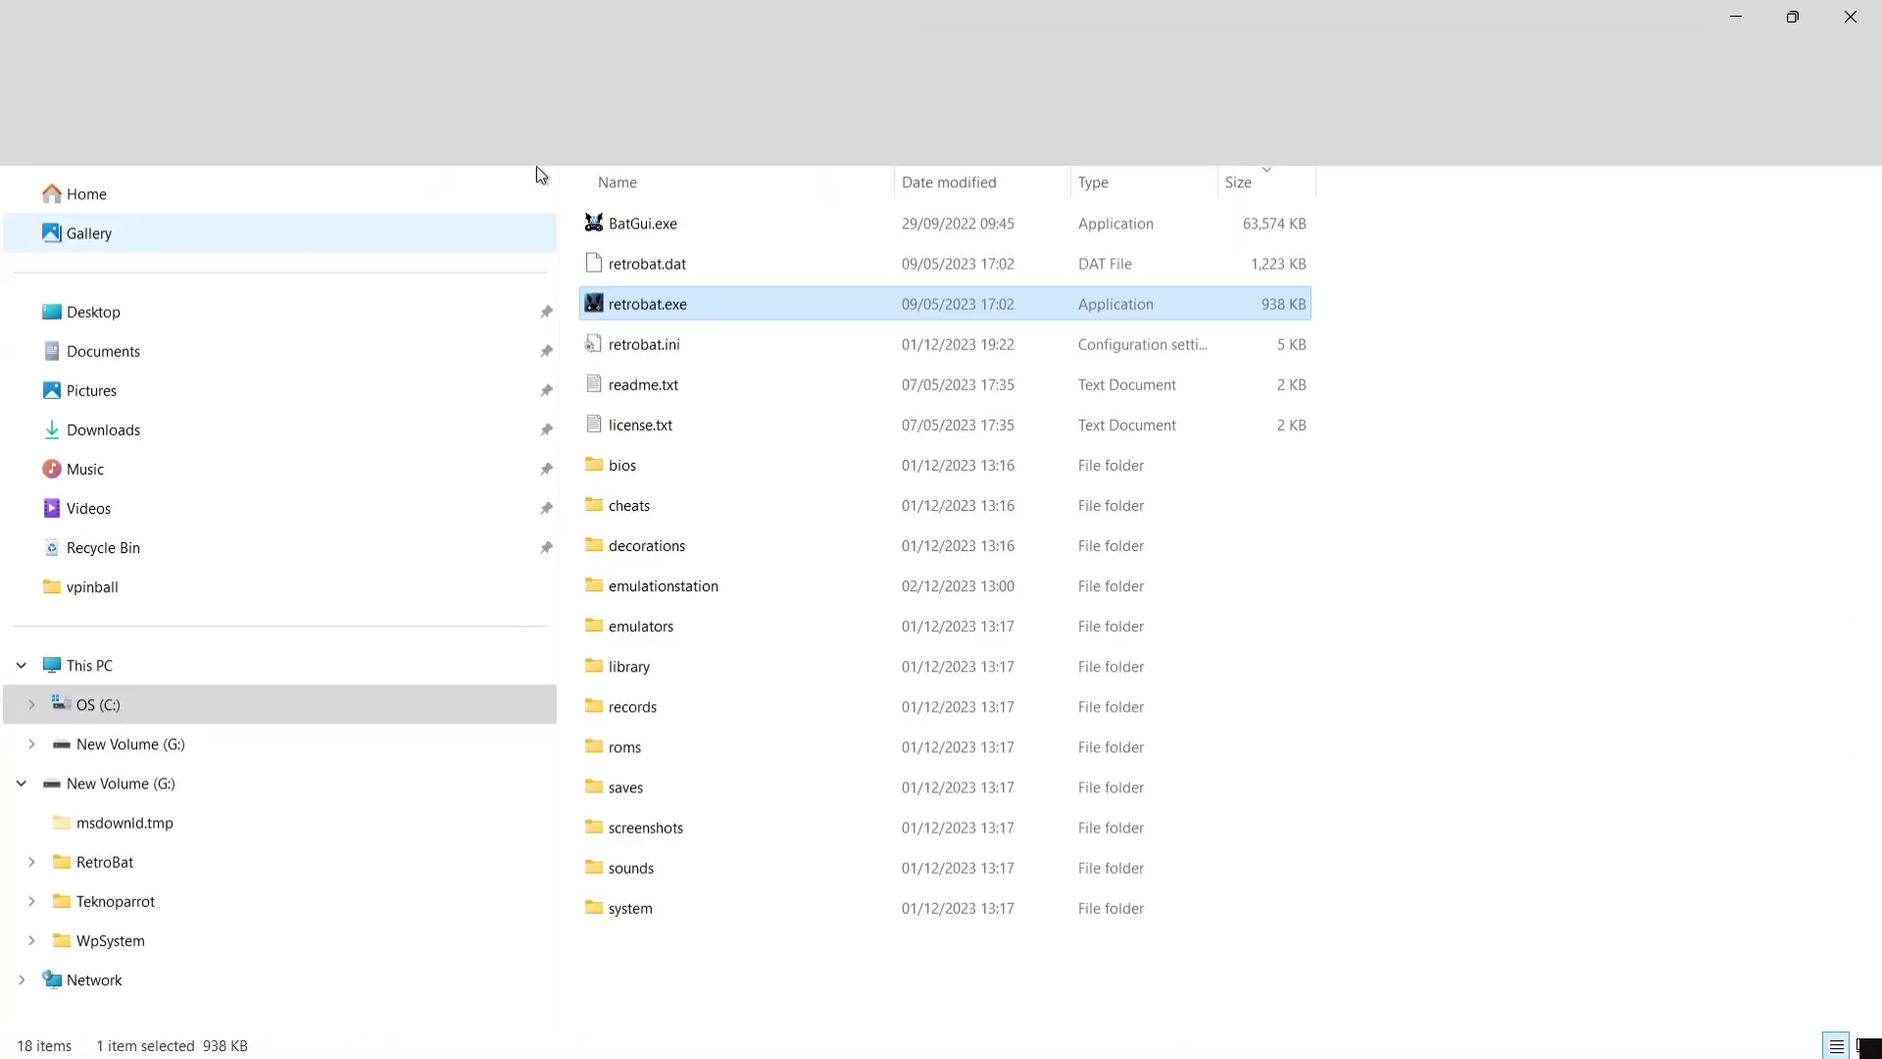
double_click(690, 225)
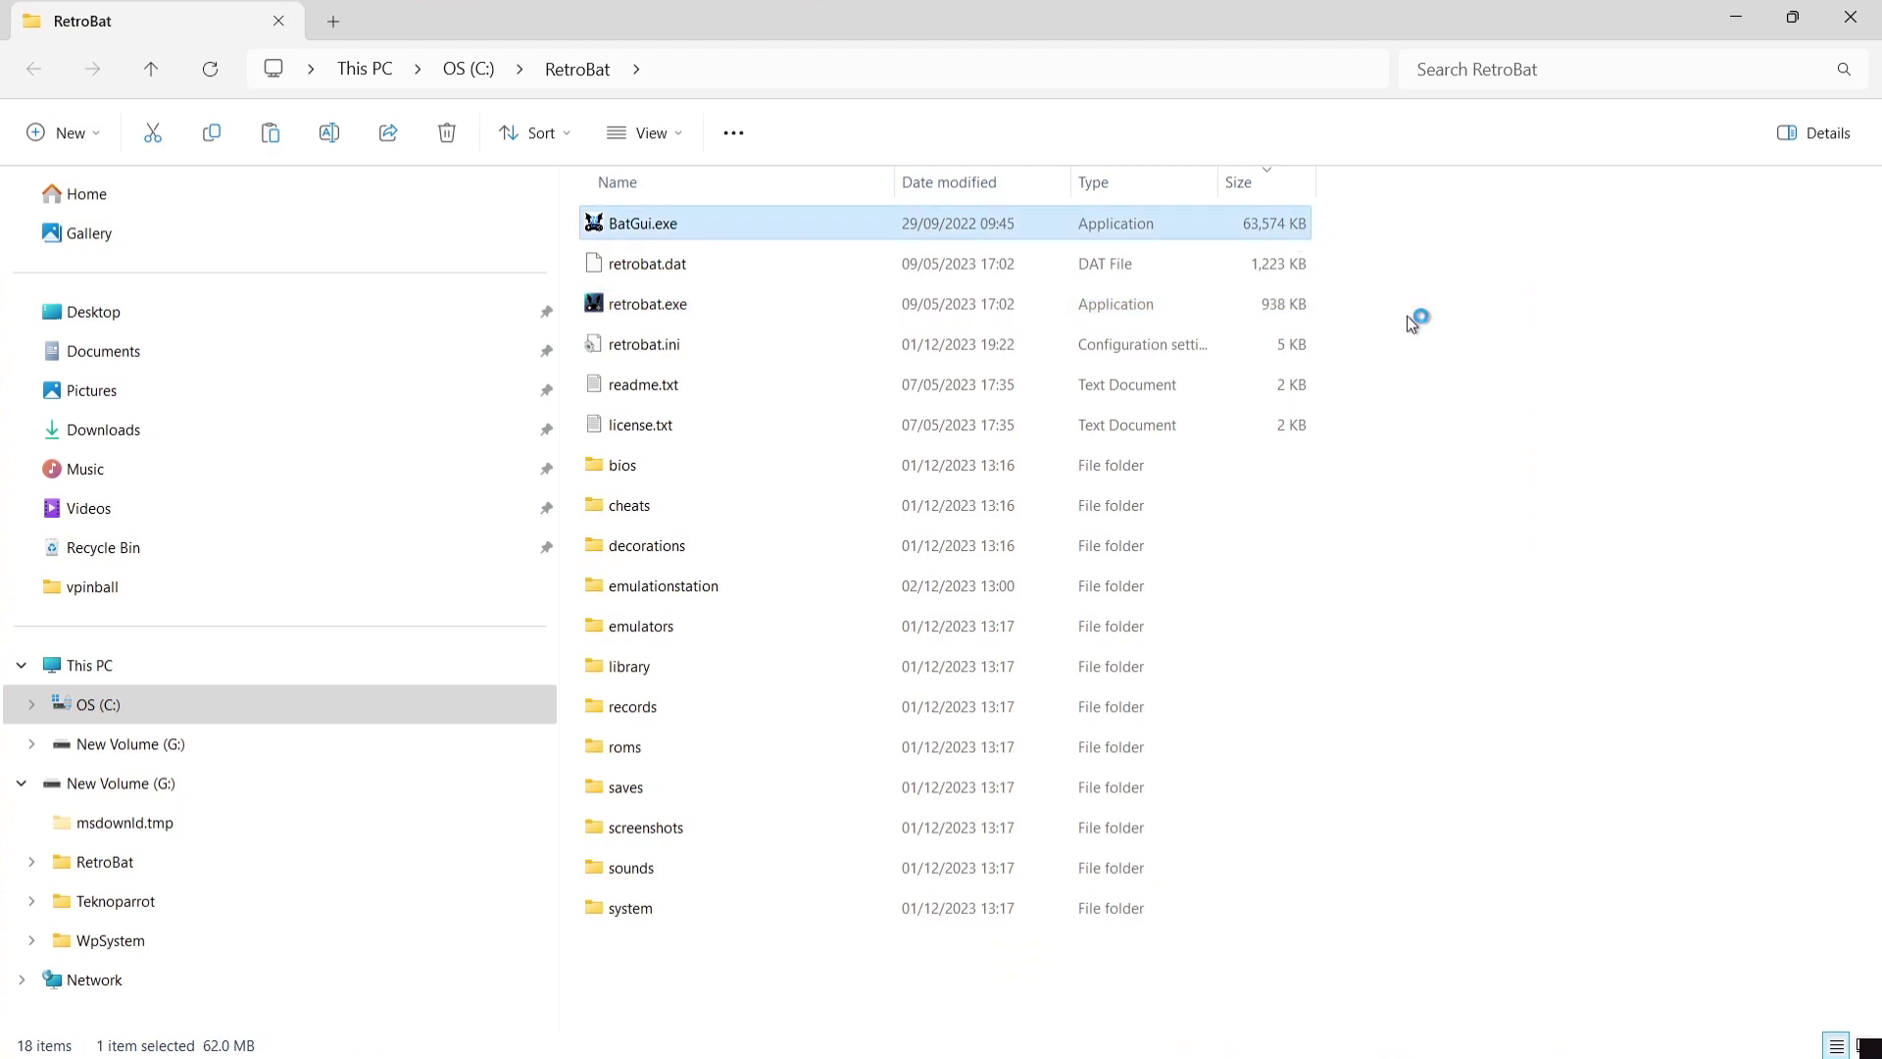
Check vpinball's roms\vpinball path and .vpx extension in System List, then close BatGui
left_click(984, 243)
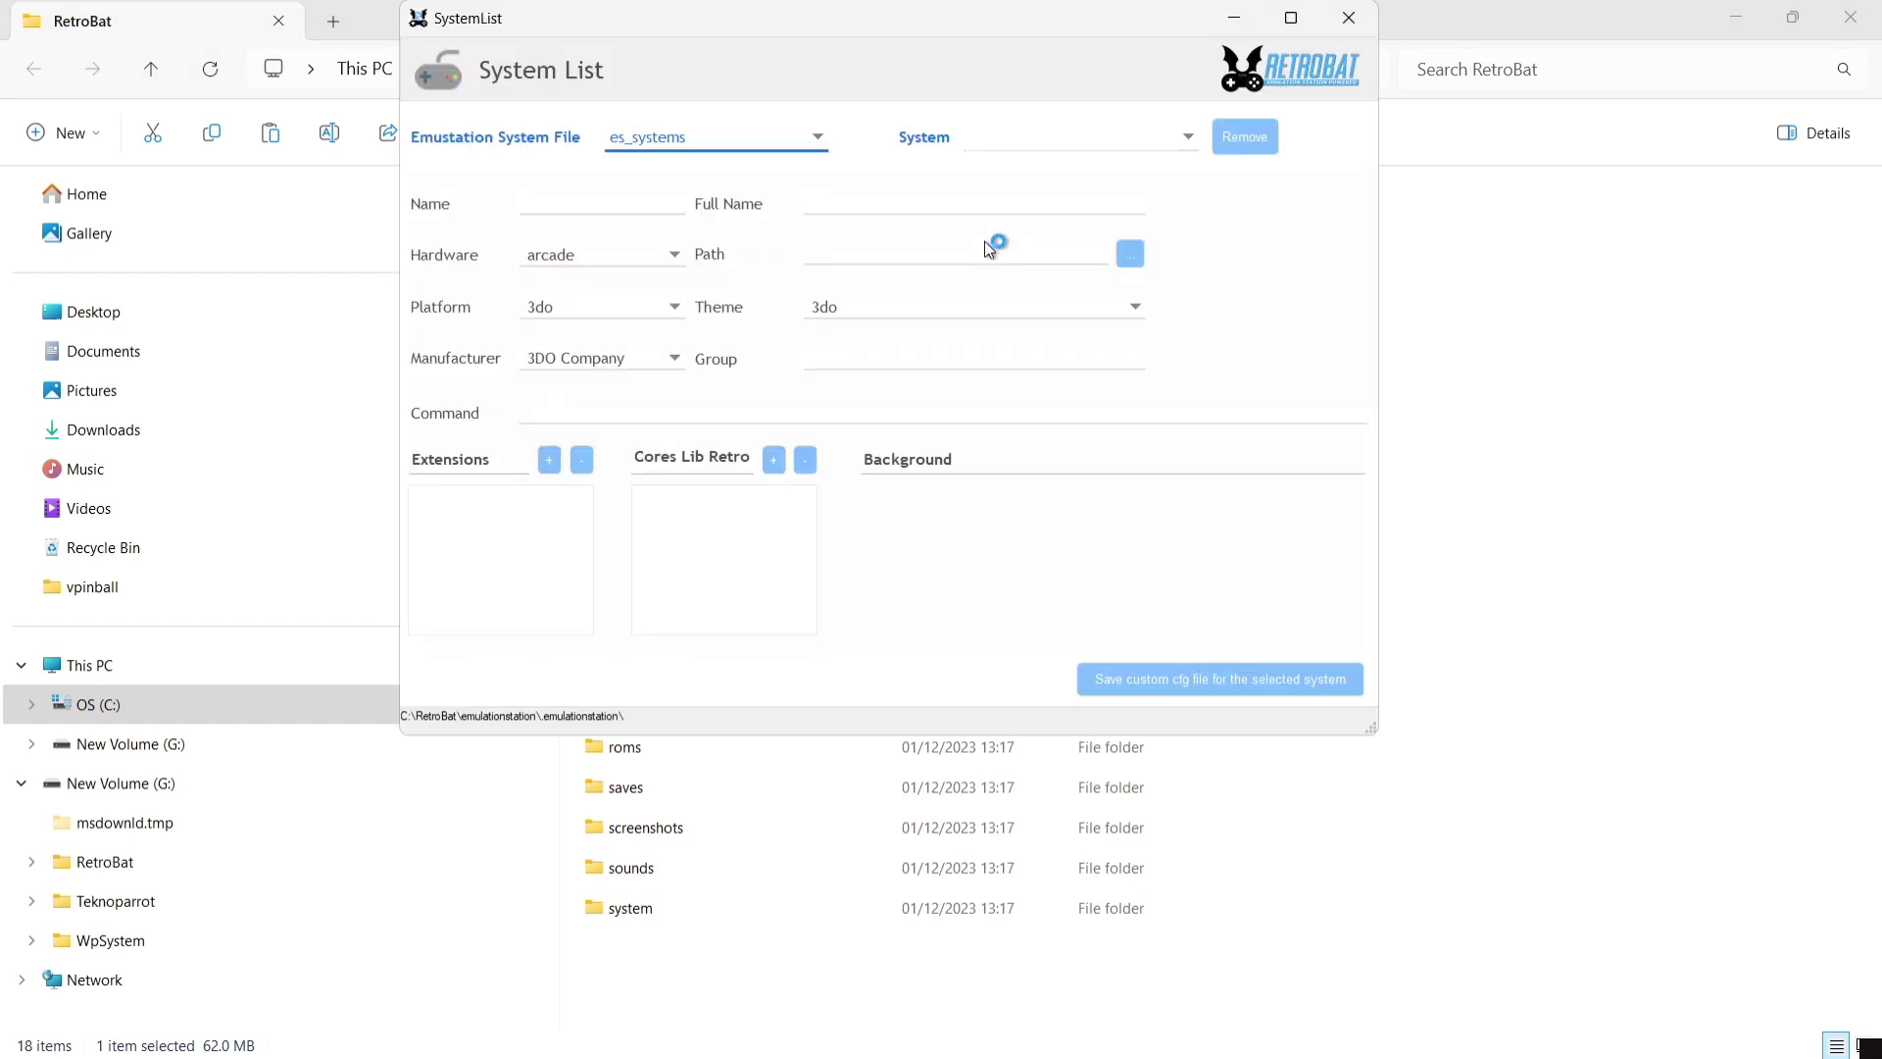
left_click(1117, 139)
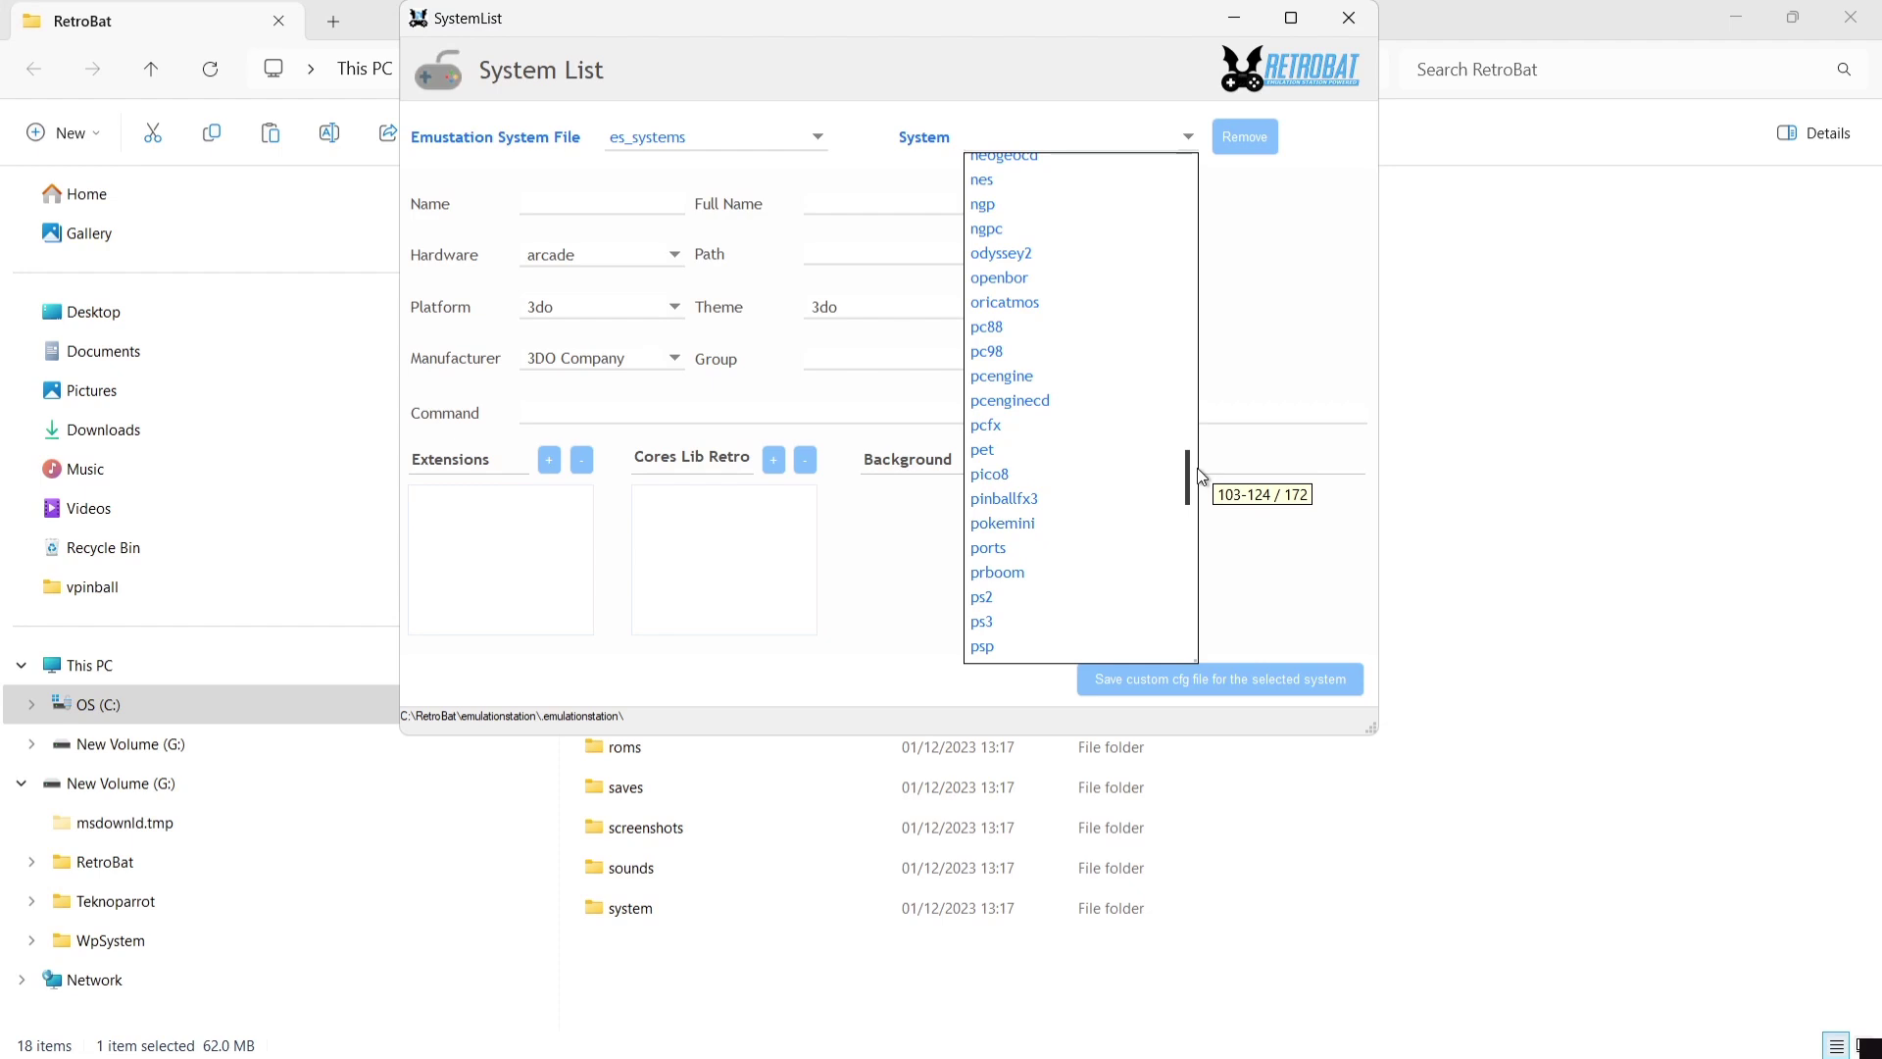
left_click_drag(1202, 476, 1202, 588)
left_click(1049, 516)
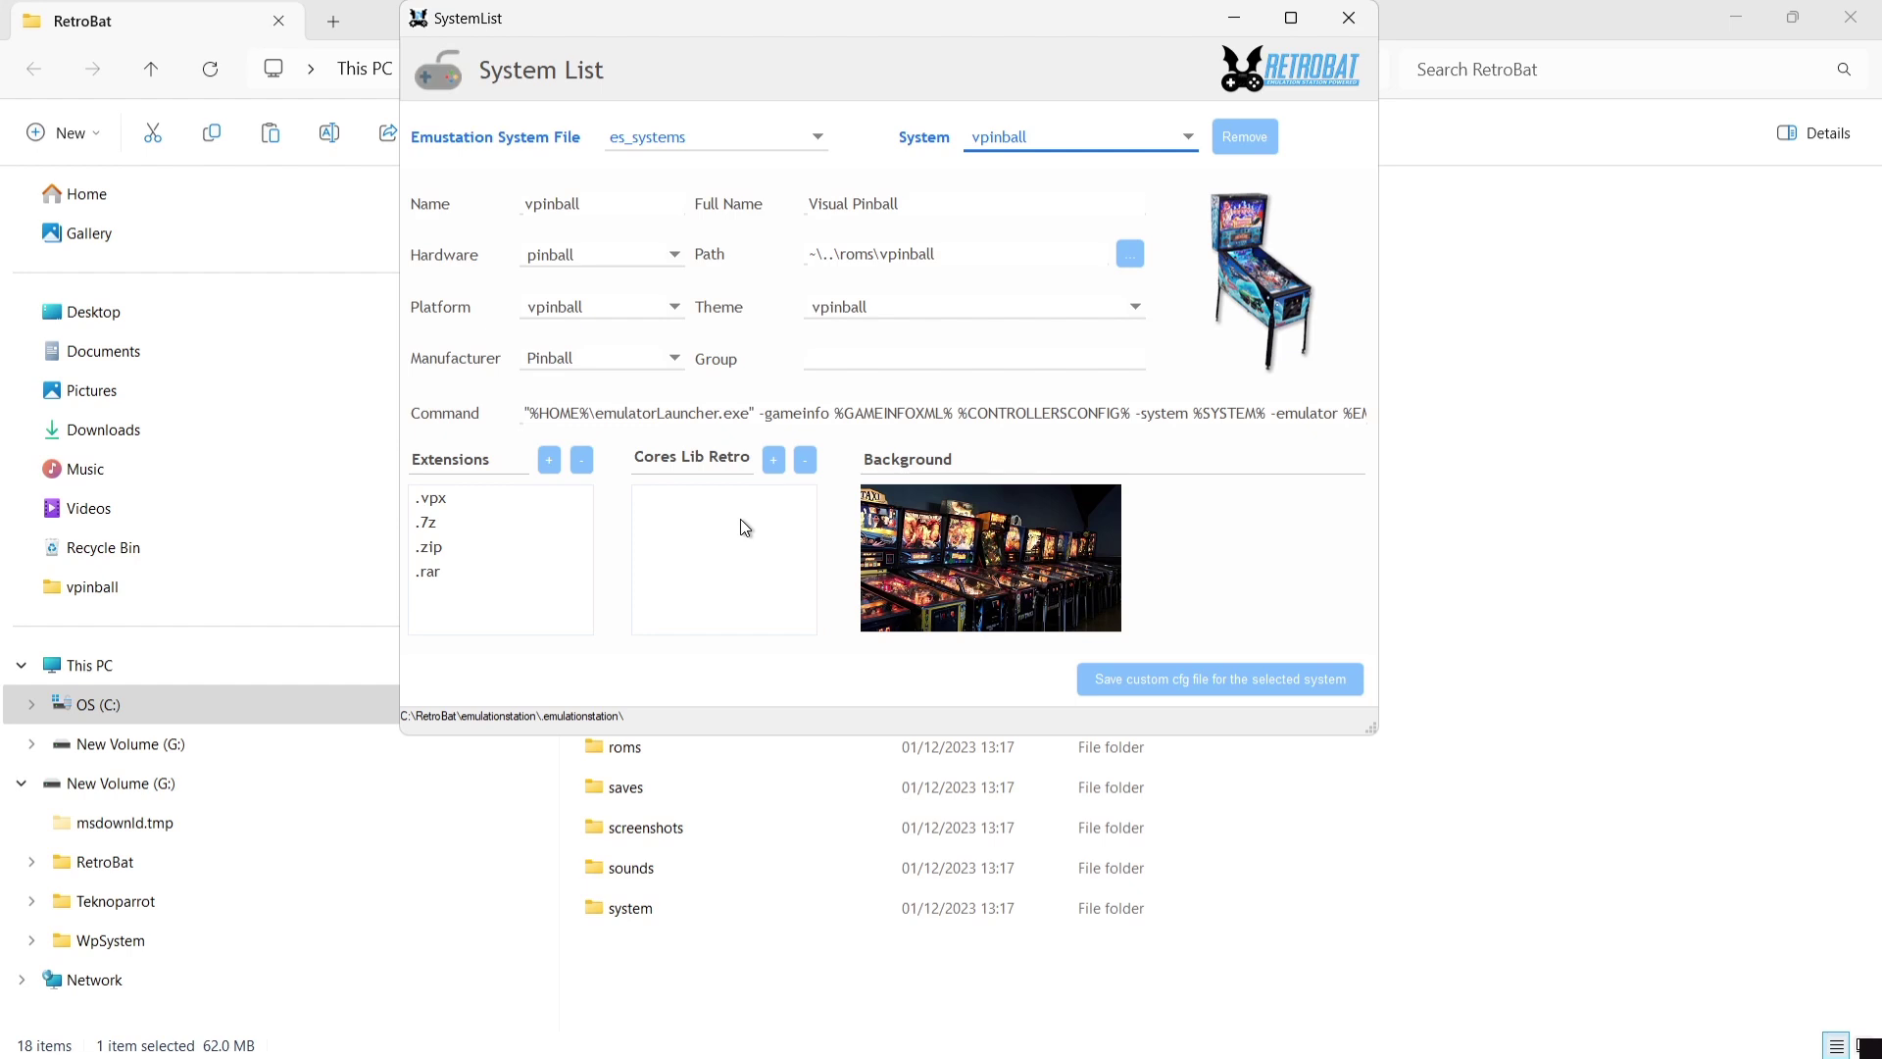
left_click(1348, 18)
left_click(1190, 99)
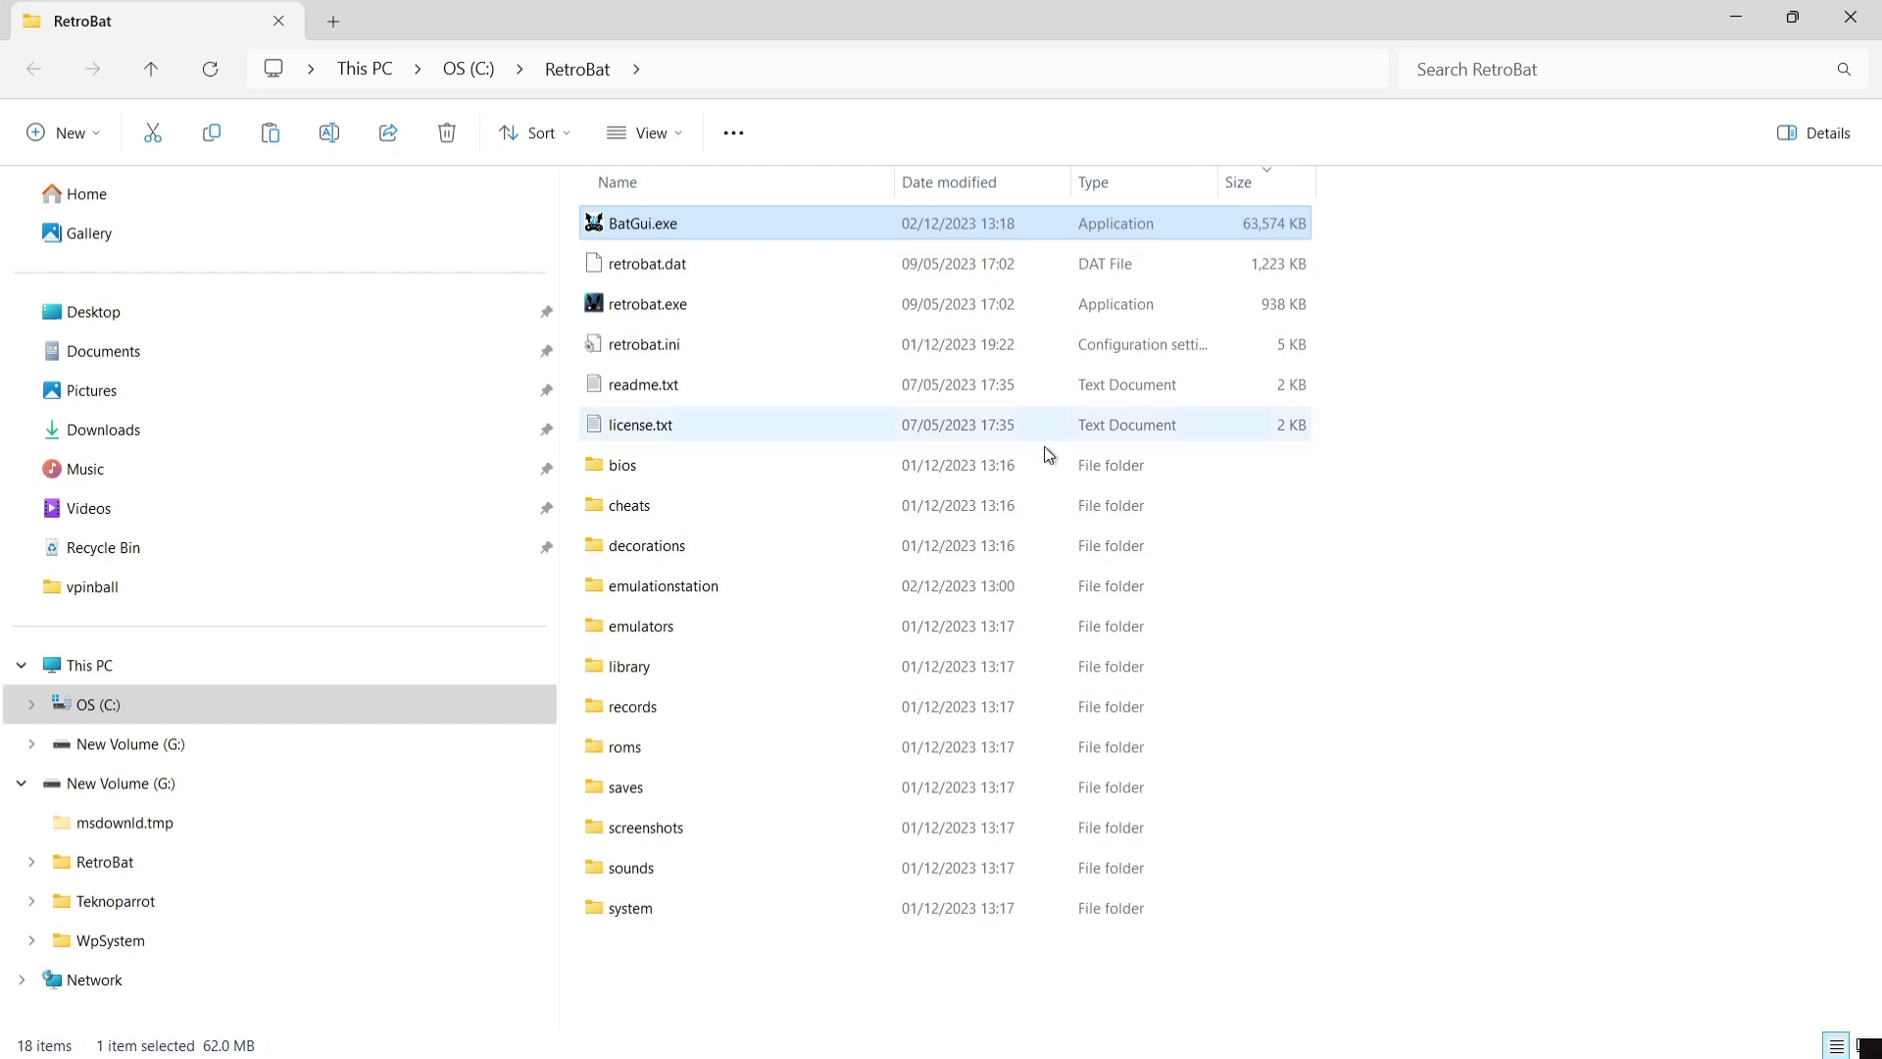
Open the empty roms\vpinball folder and restore the window to reveal the desktop
double_click(799, 757)
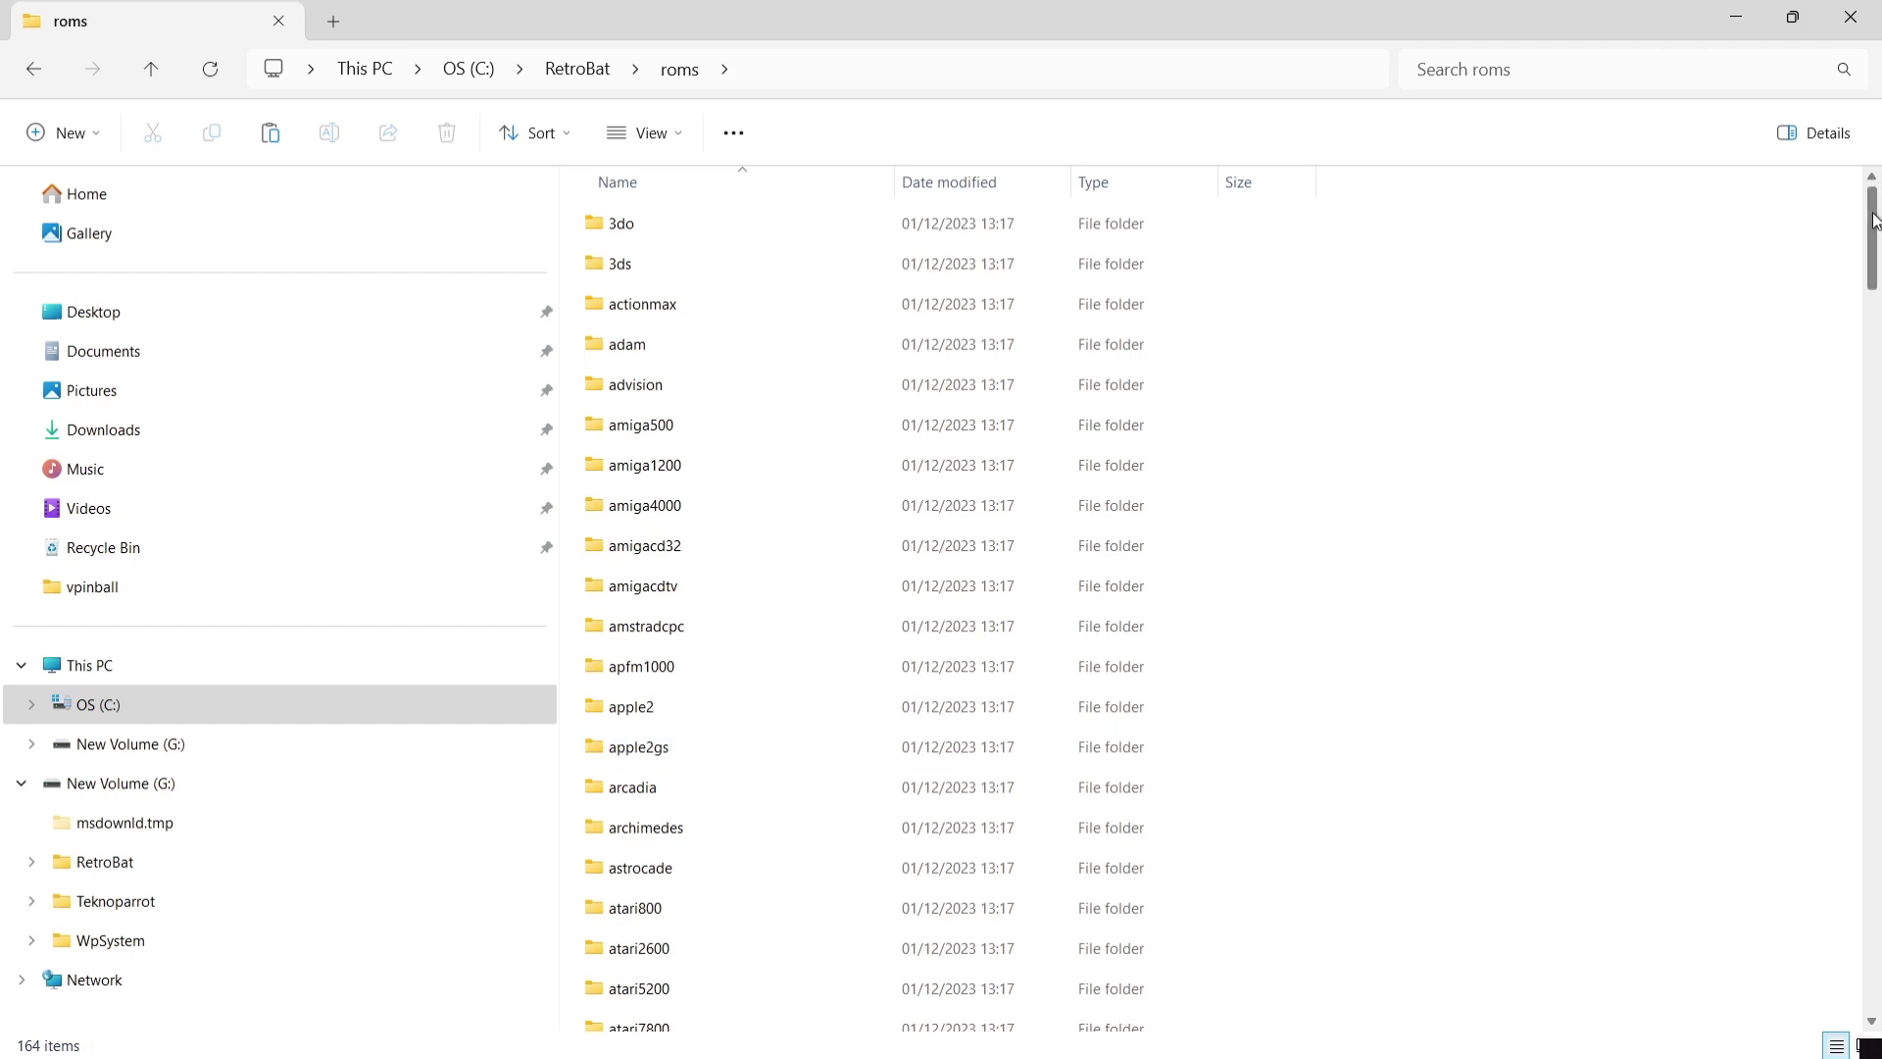
left_click_drag(1874, 192, 1877, 881)
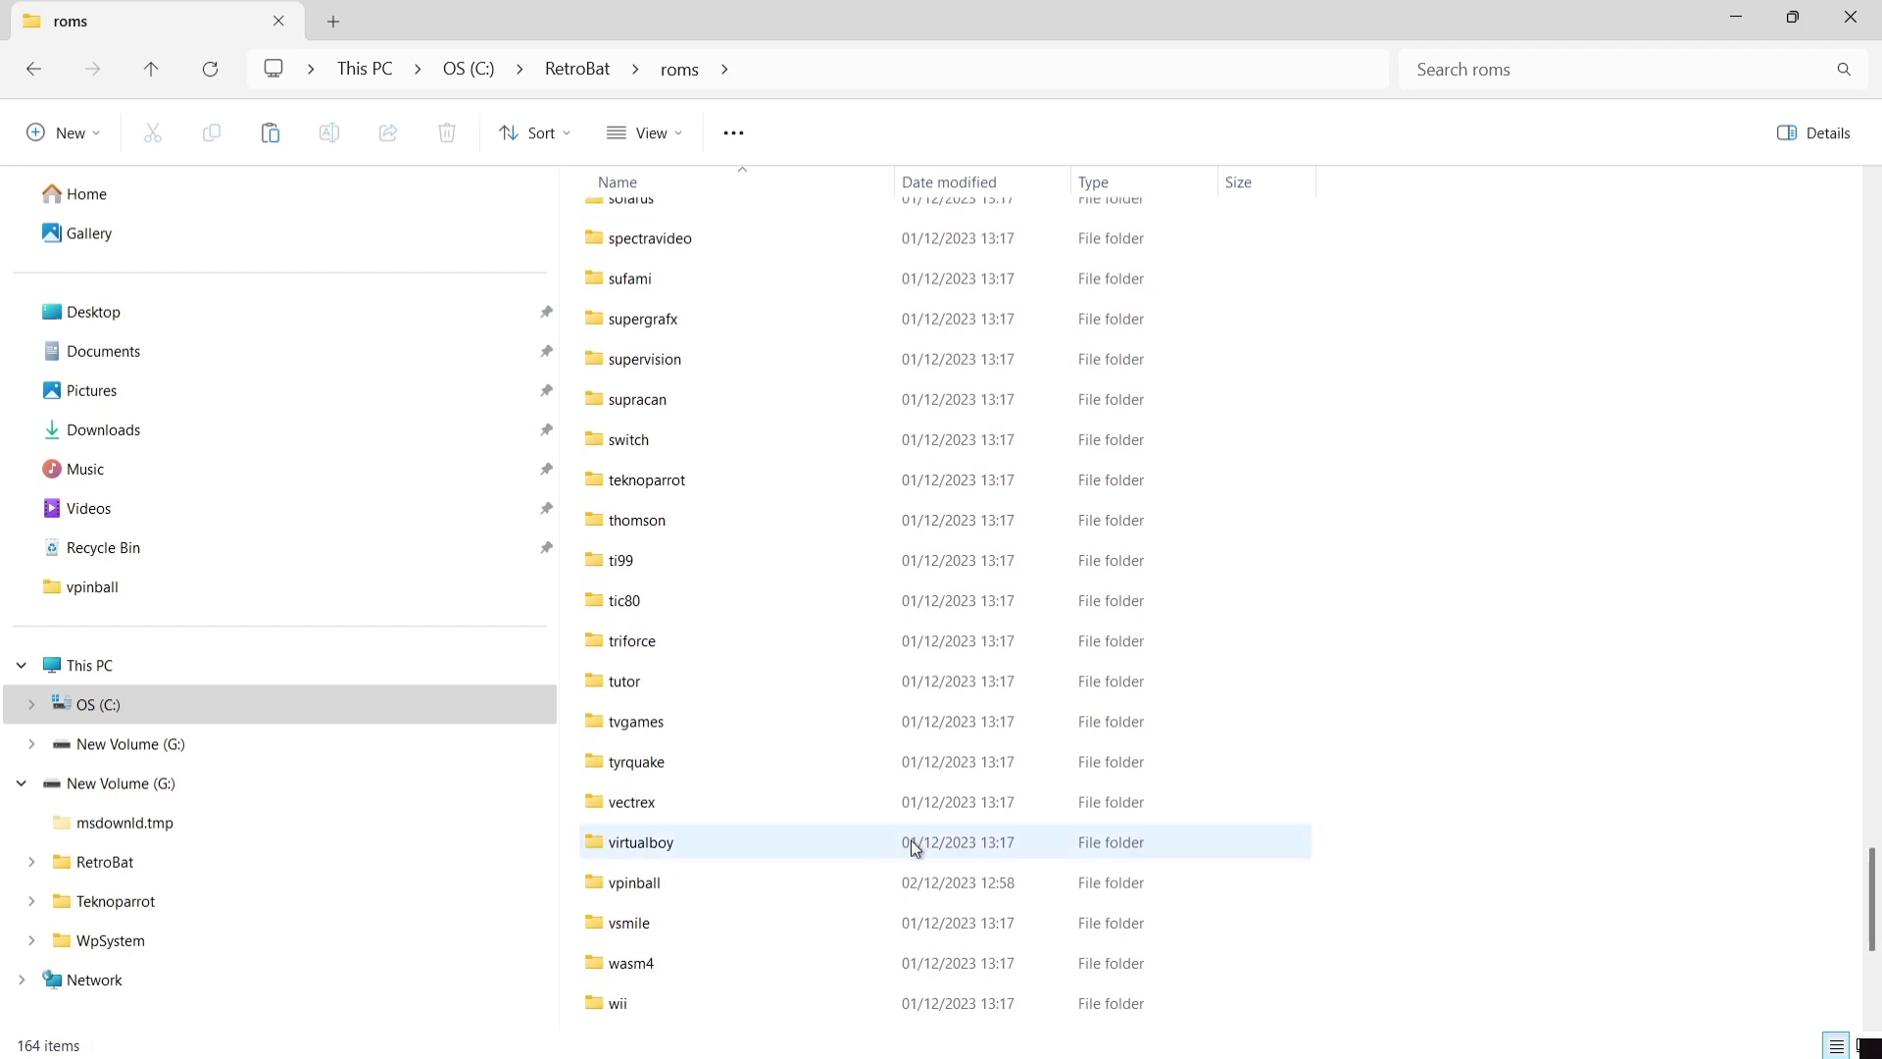
double_click(908, 882)
double_click(920, 5)
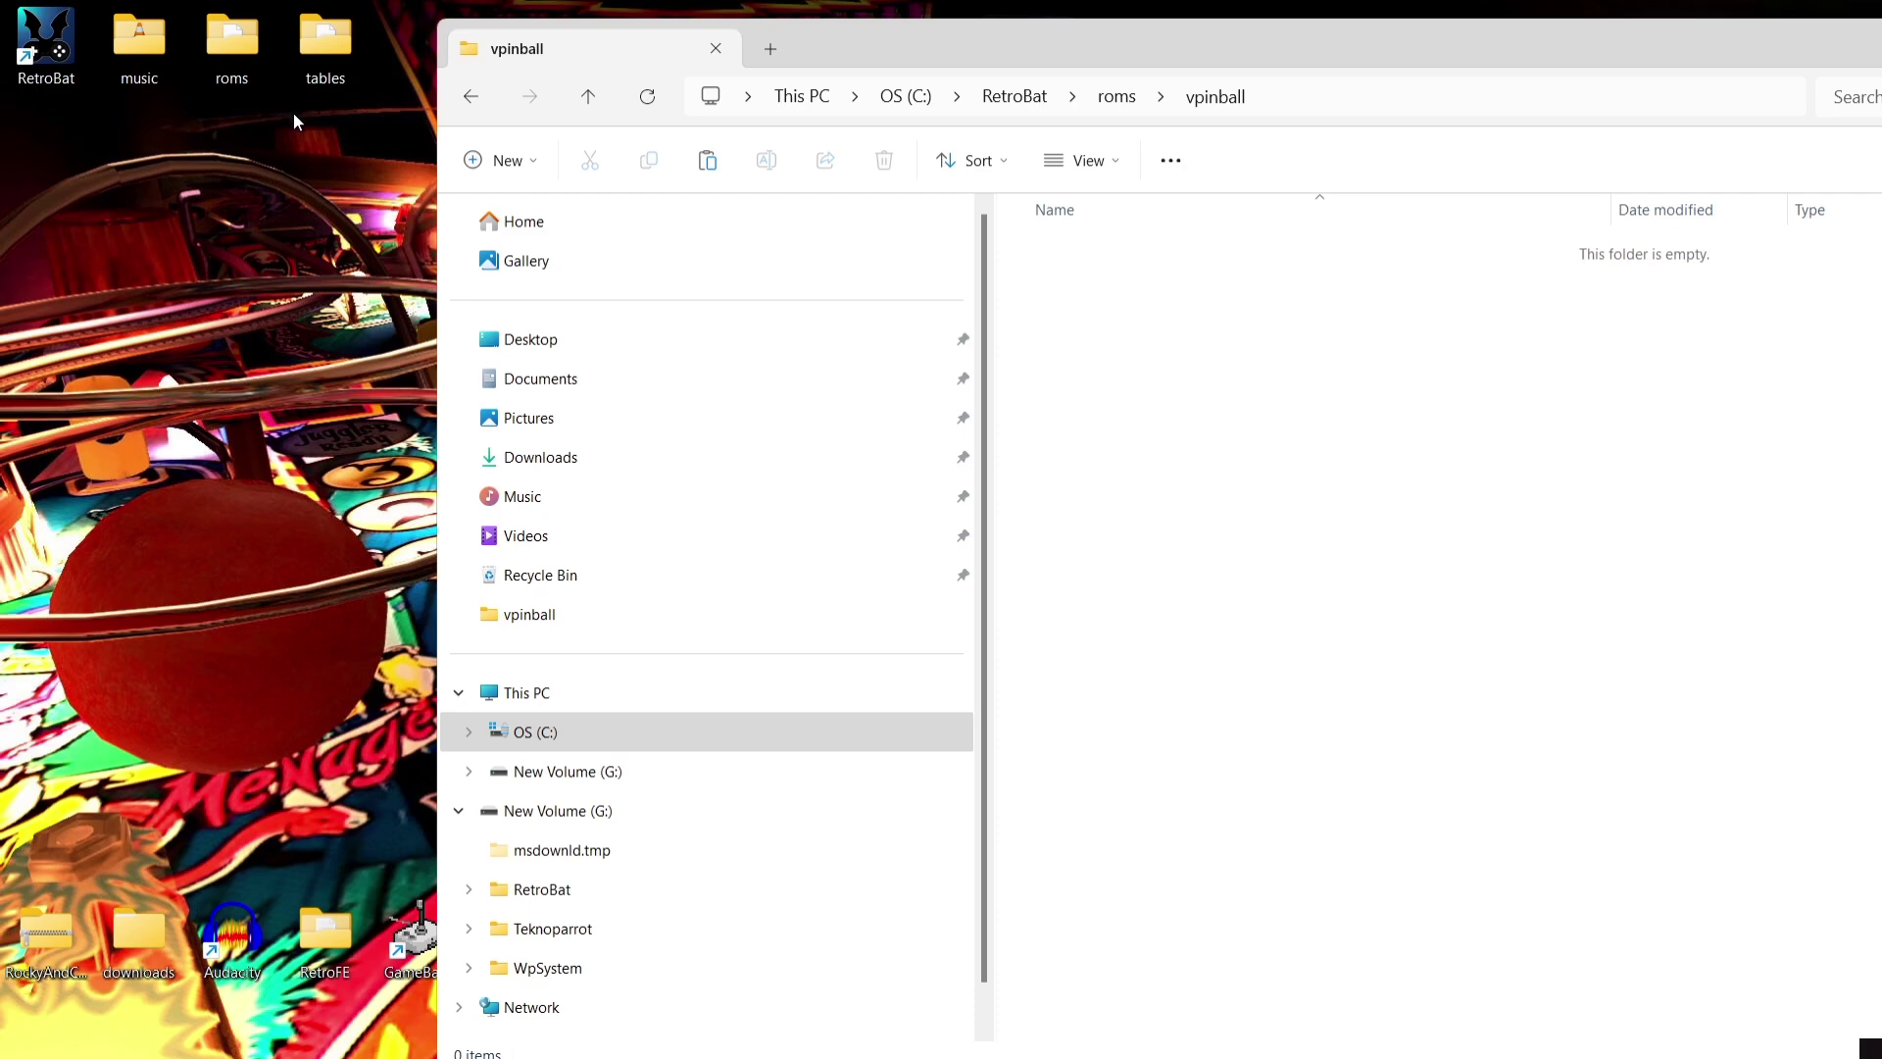
Open the desktop tables folder and browse its America's Most Haunted.UltraDMD subfolder
double_click(326, 47)
left_click_drag(961, 8, 711, 0)
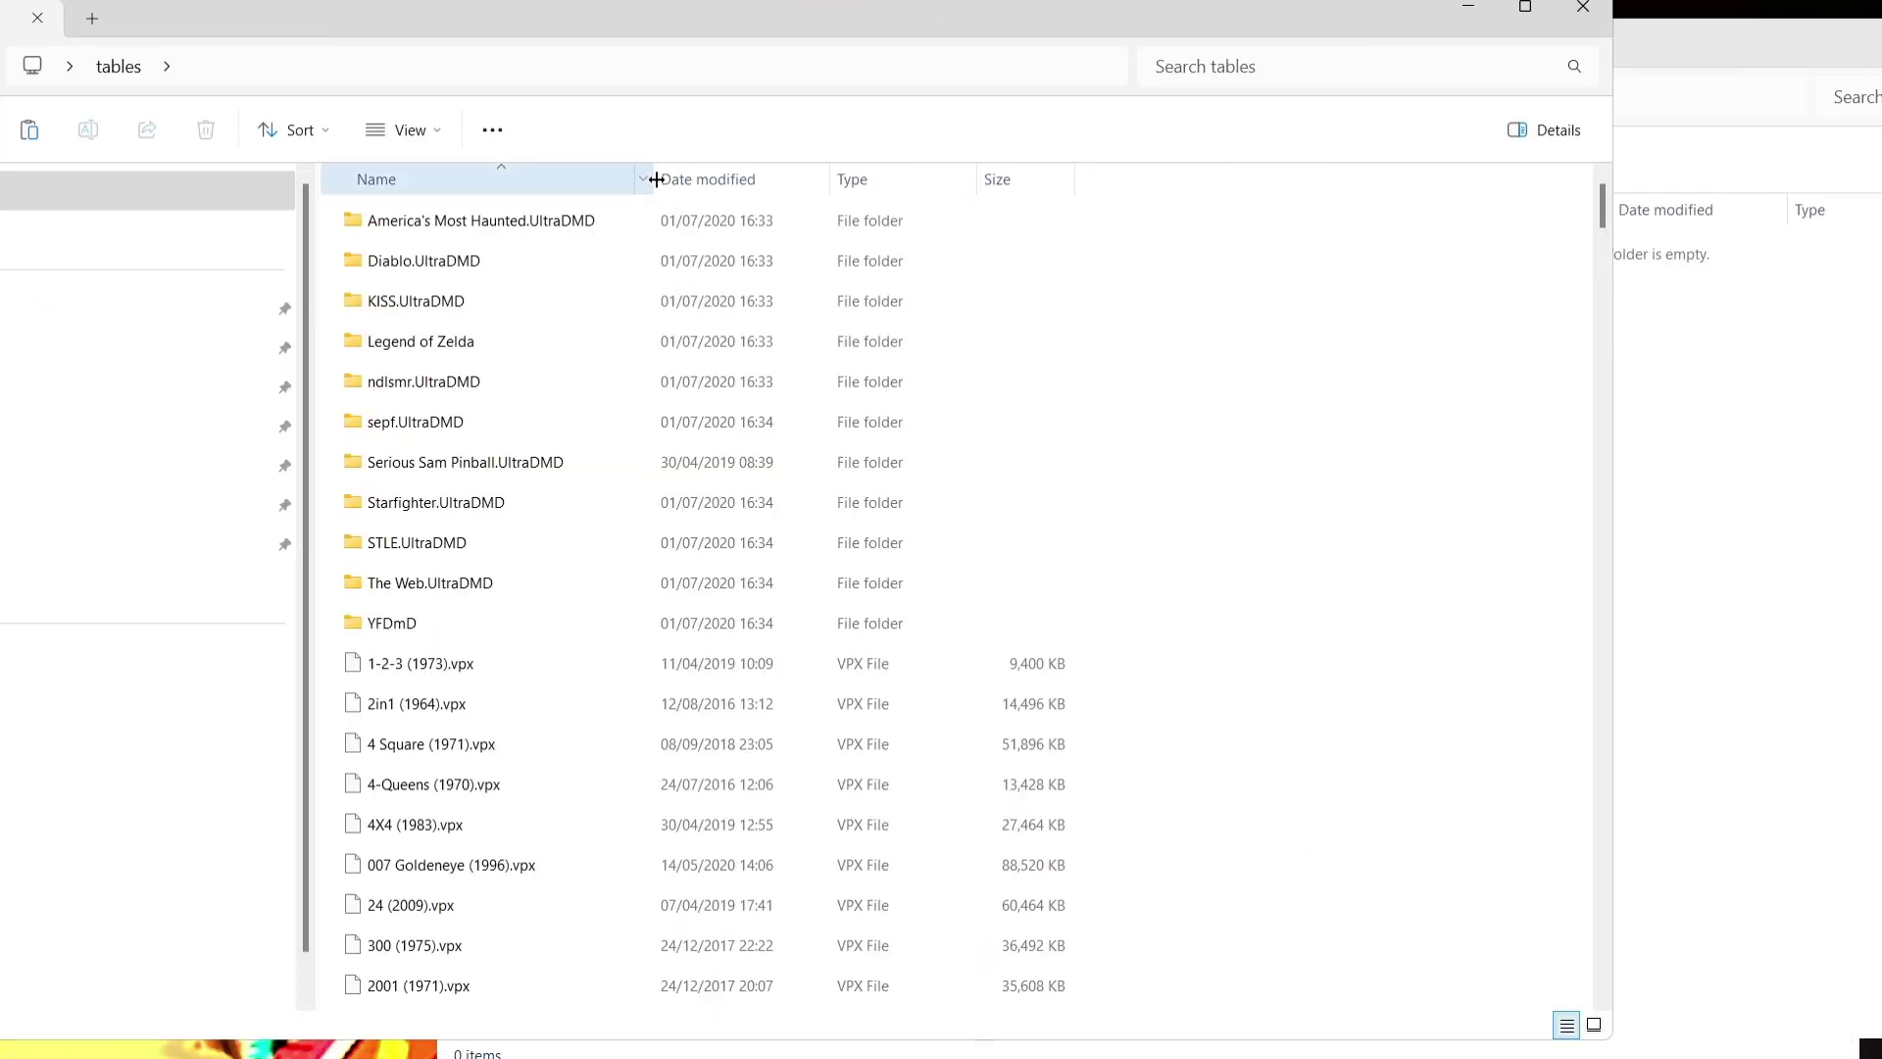
double_click(694, 237)
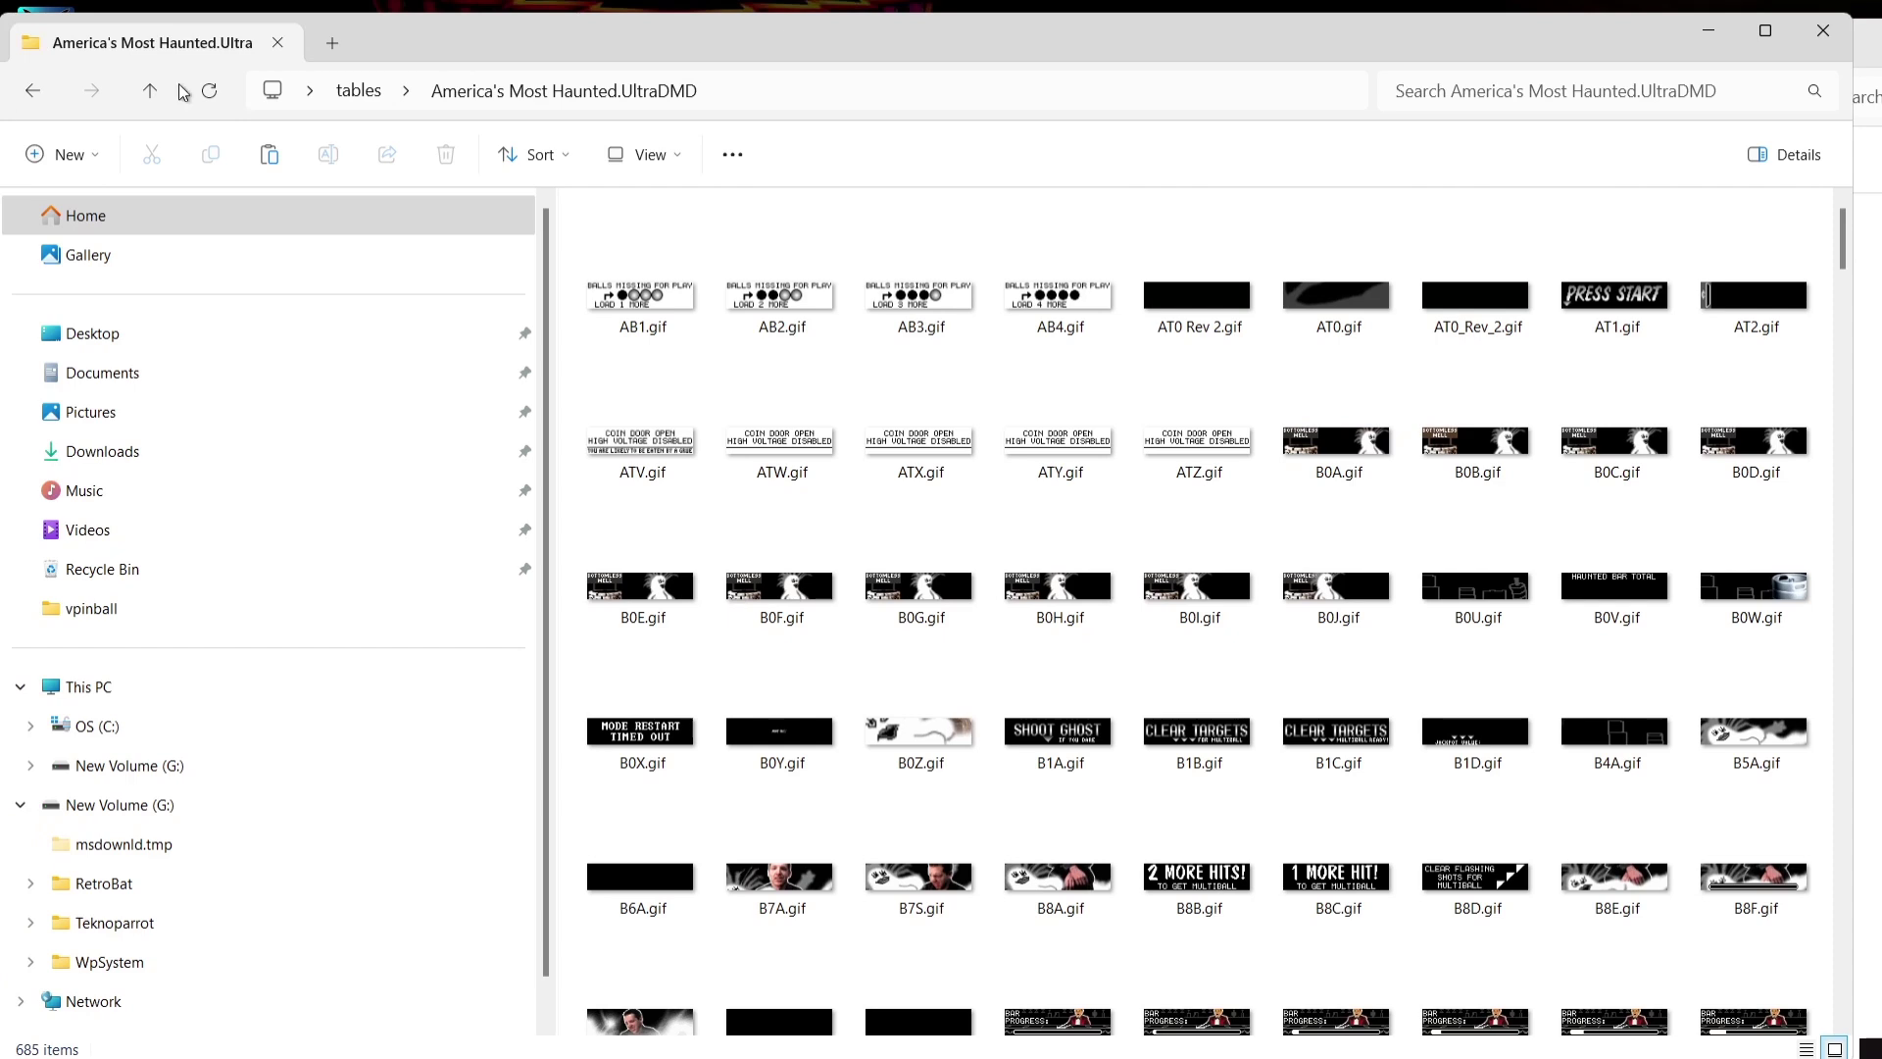
left_click(27, 96)
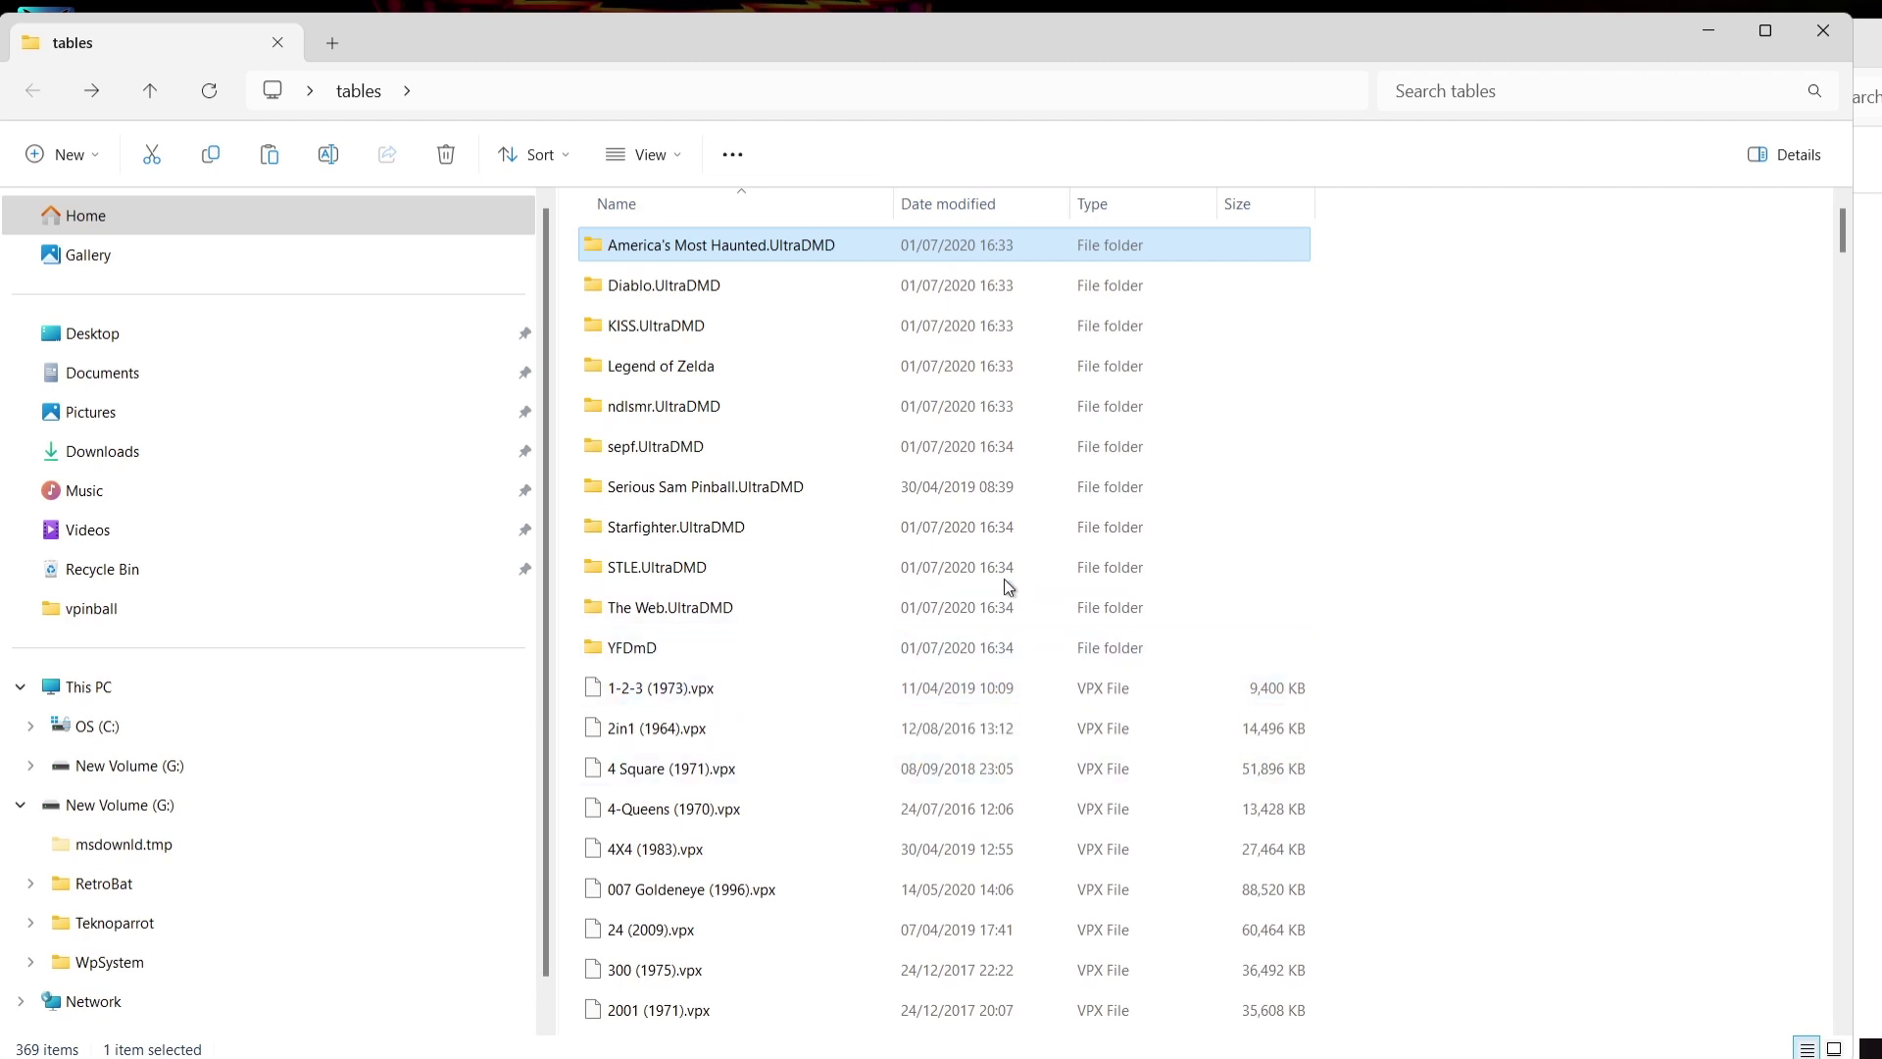
Move all 369 tables and UltraDMD folders into roms\vpinball and close the emptied tables window
left_click(958, 535)
key("ctrl+a")
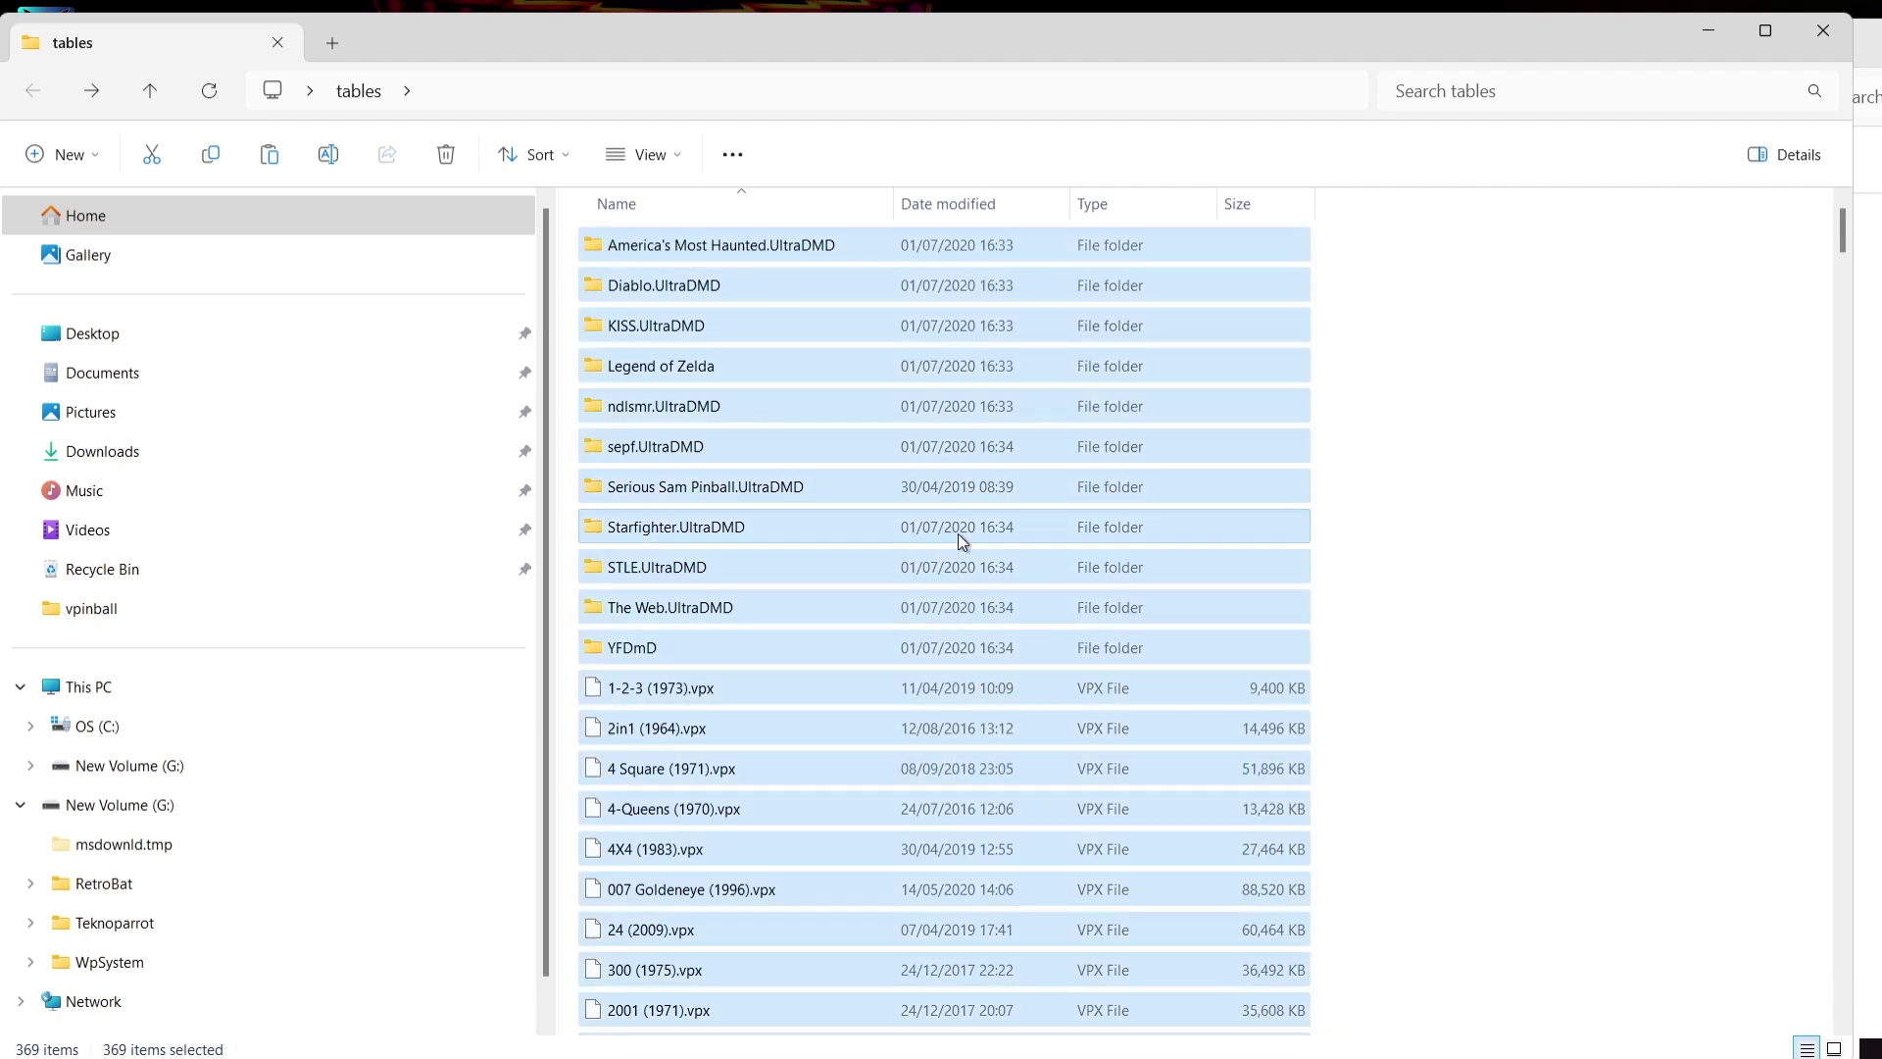
left_click_drag(1112, 66, 704, 94)
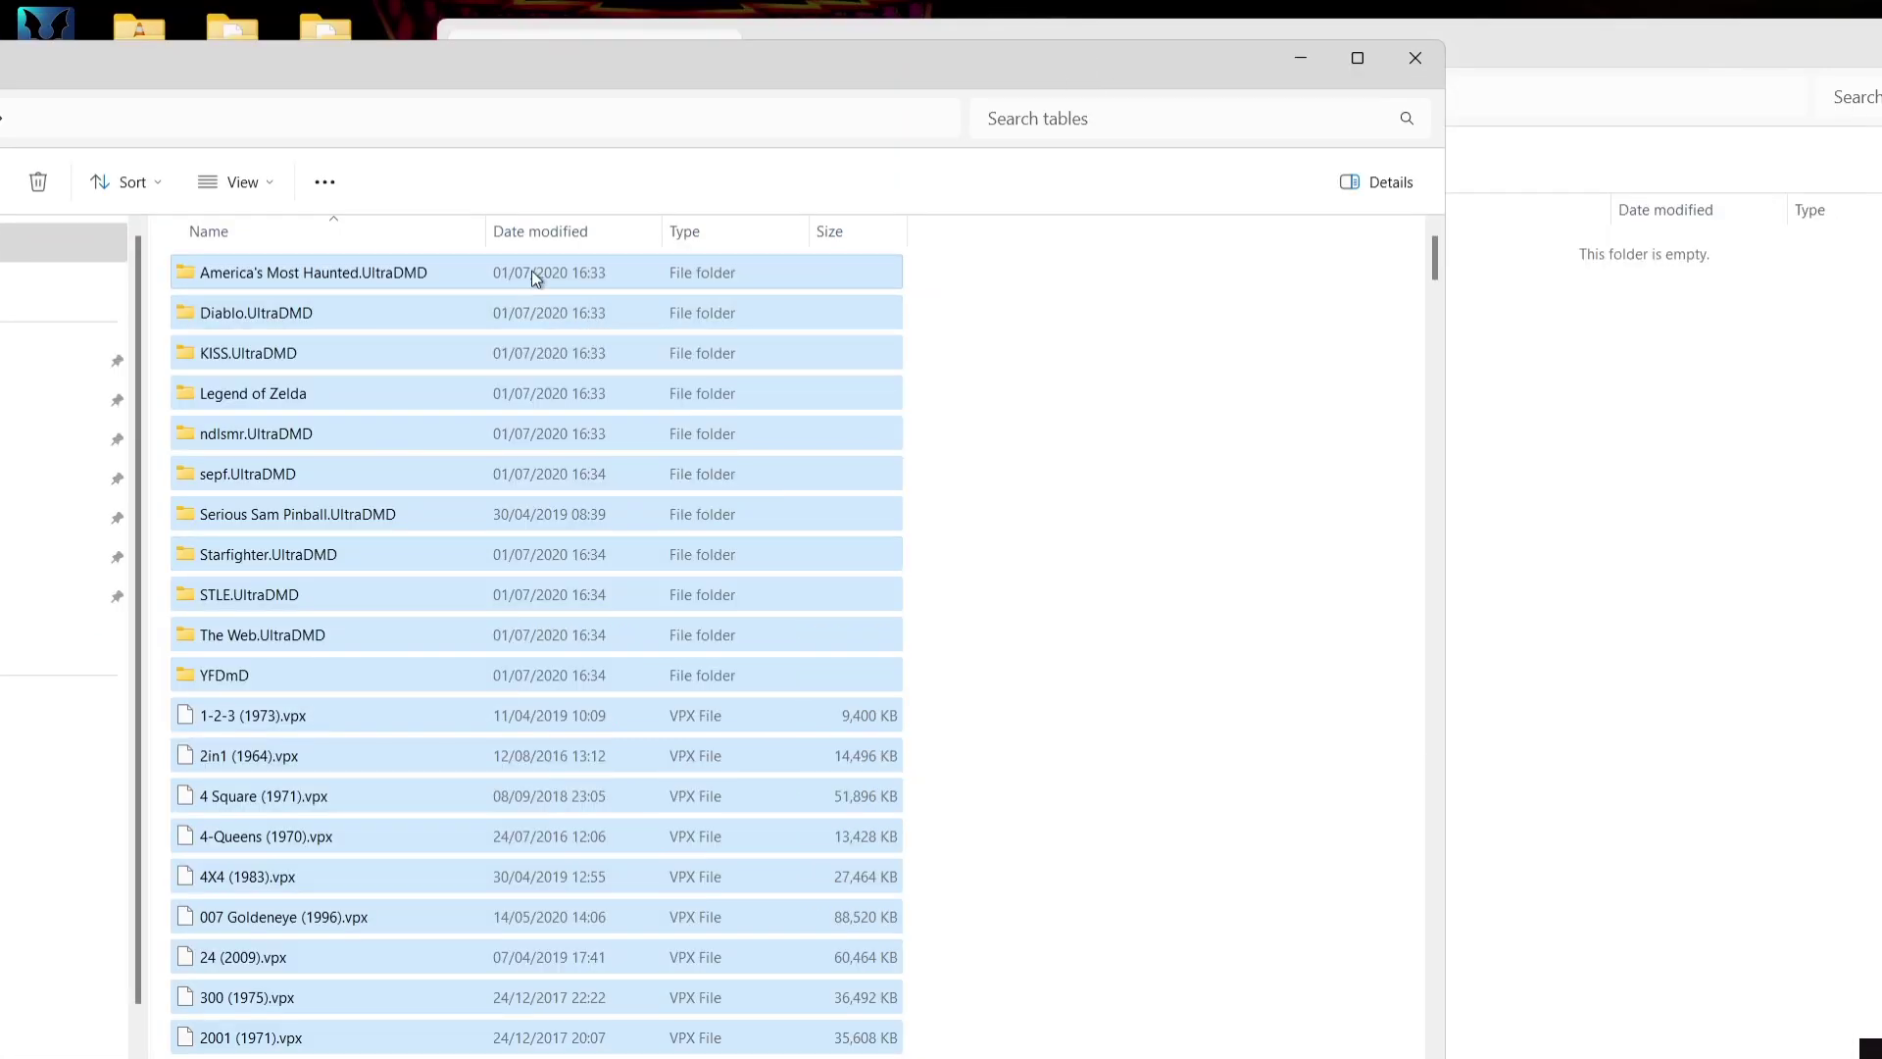
left_click_drag(535, 278, 1595, 494)
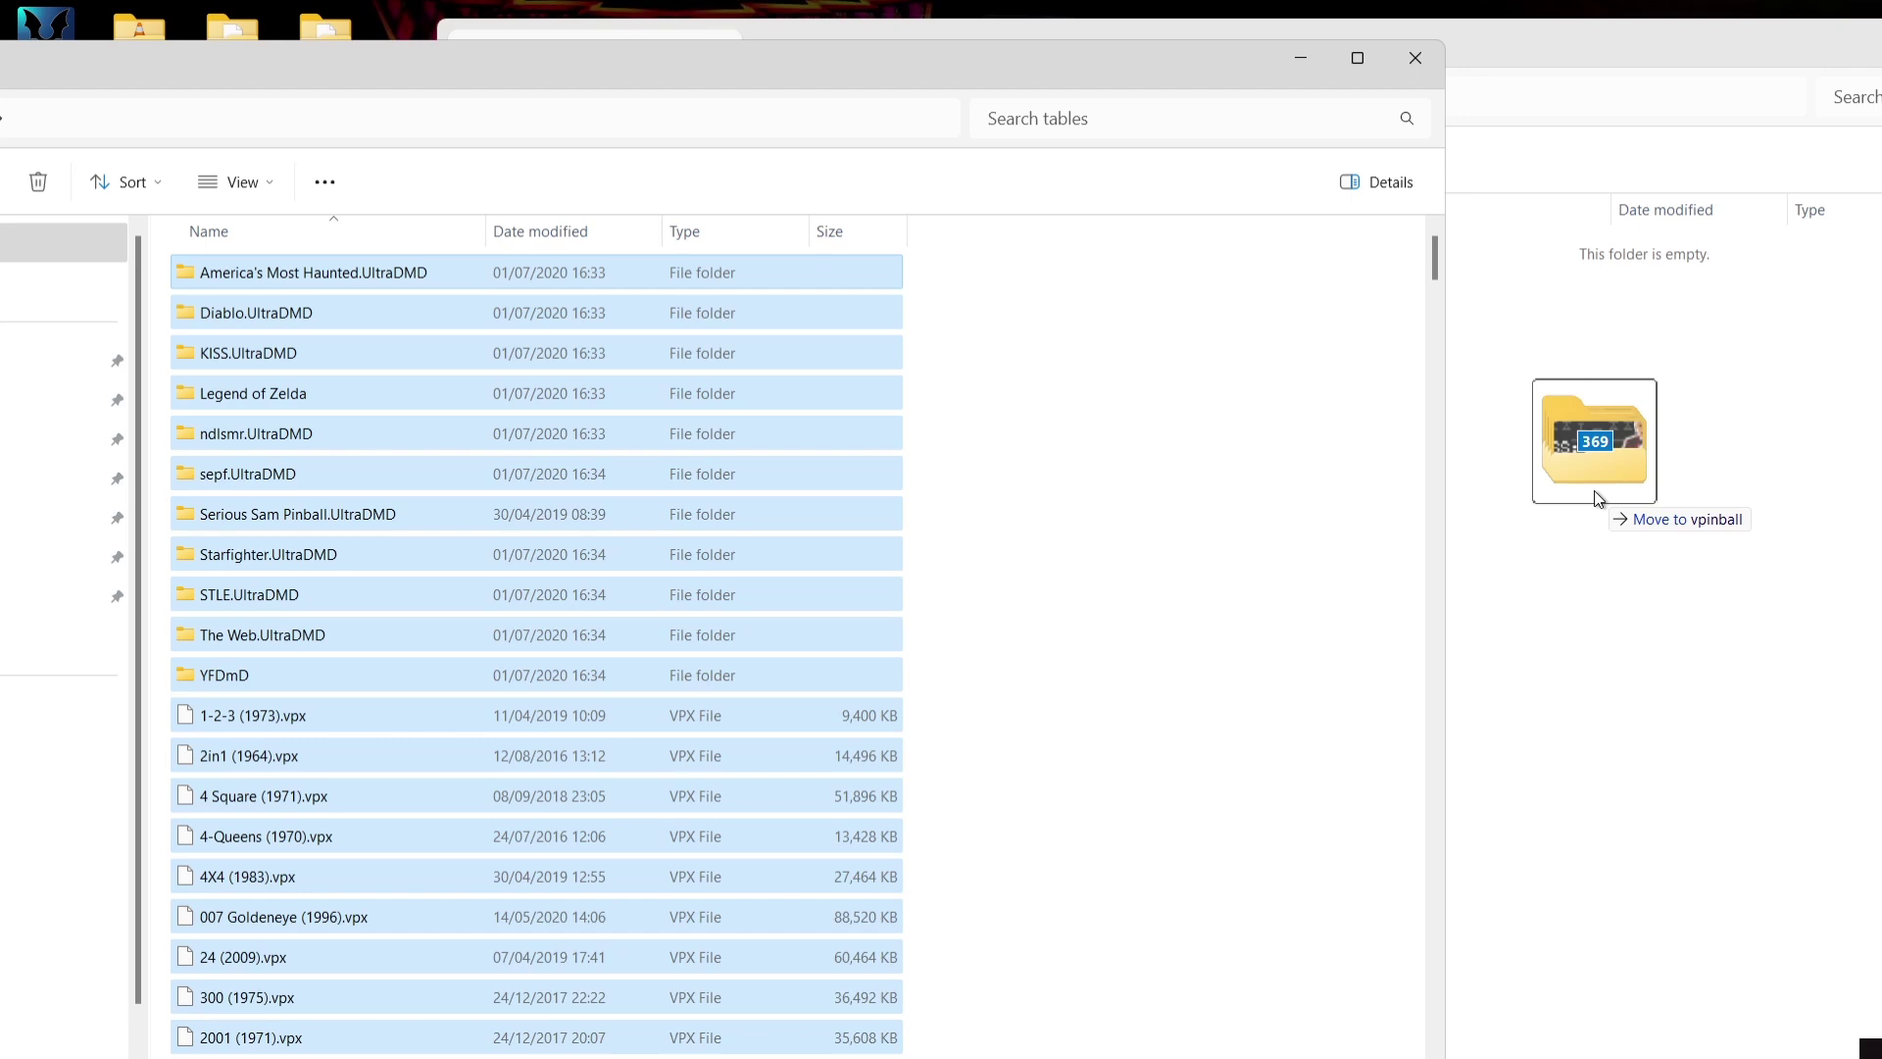
left_click_drag(1595, 495, 1595, 496)
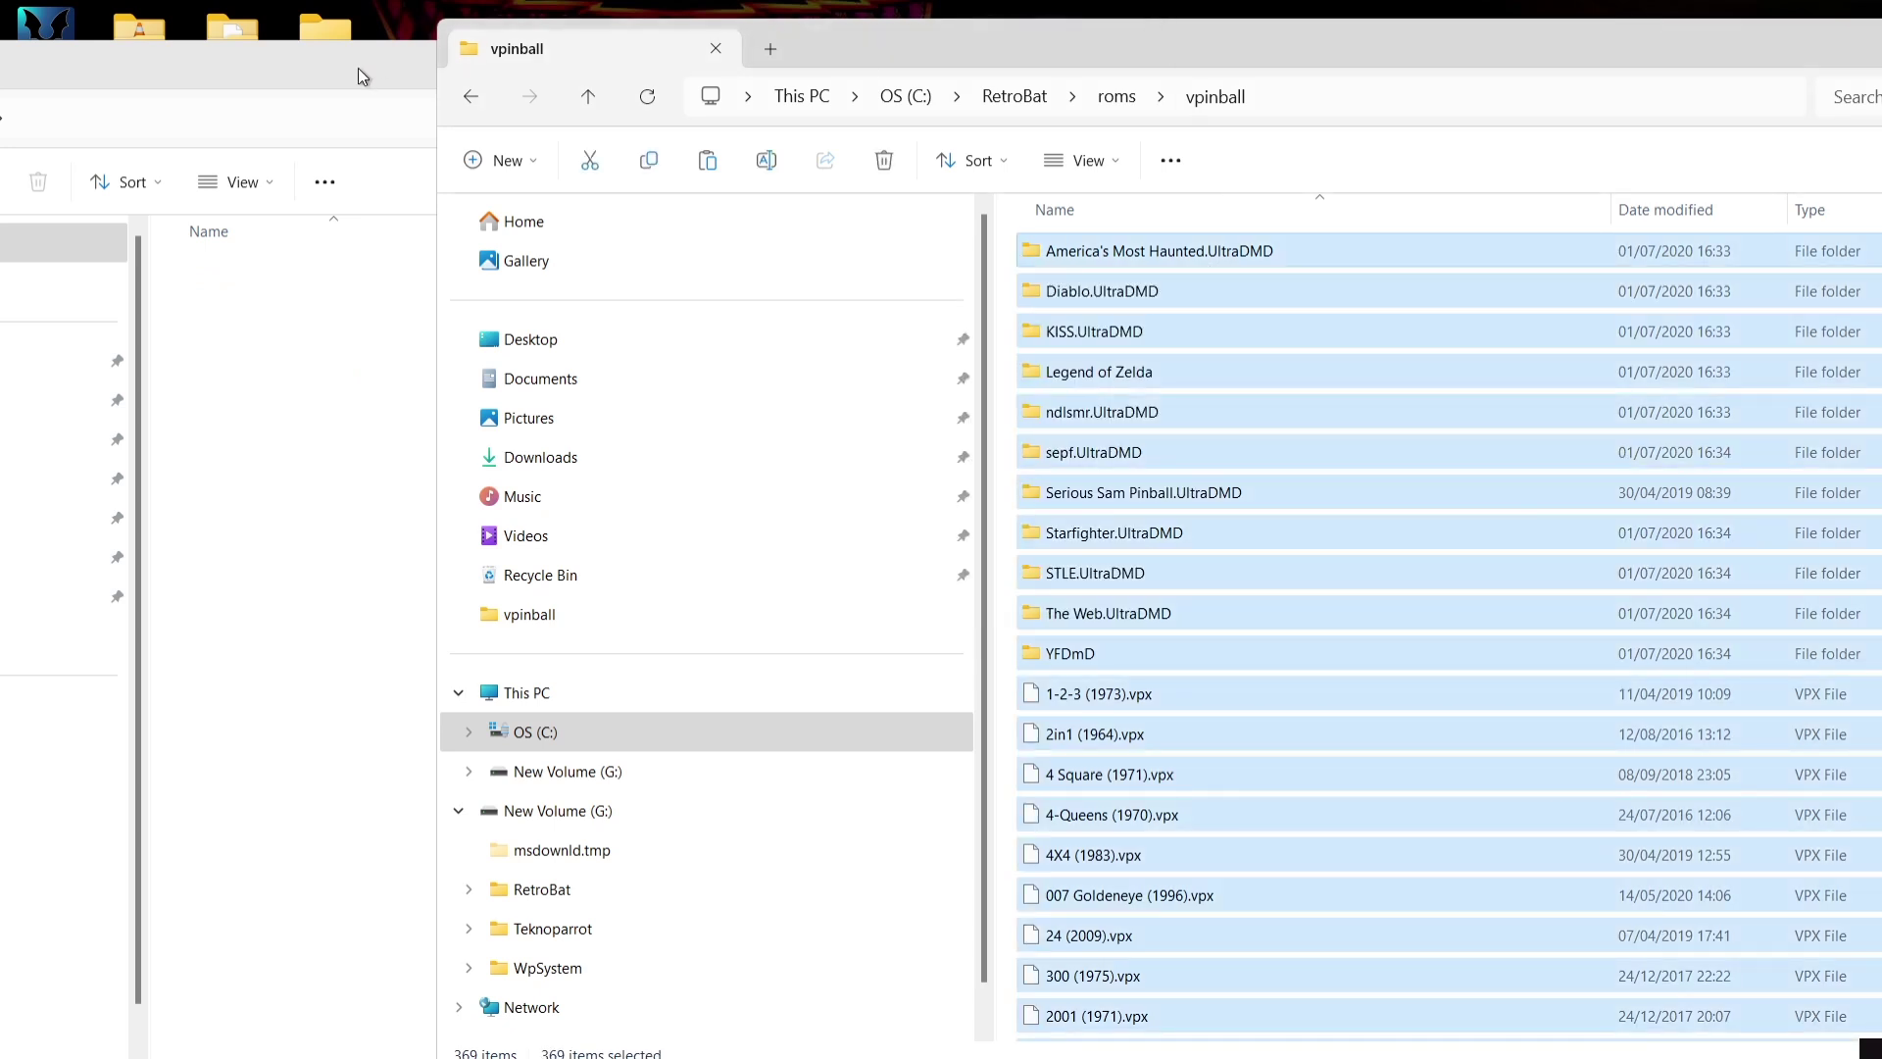
left_click(361, 71)
left_click(1399, 75)
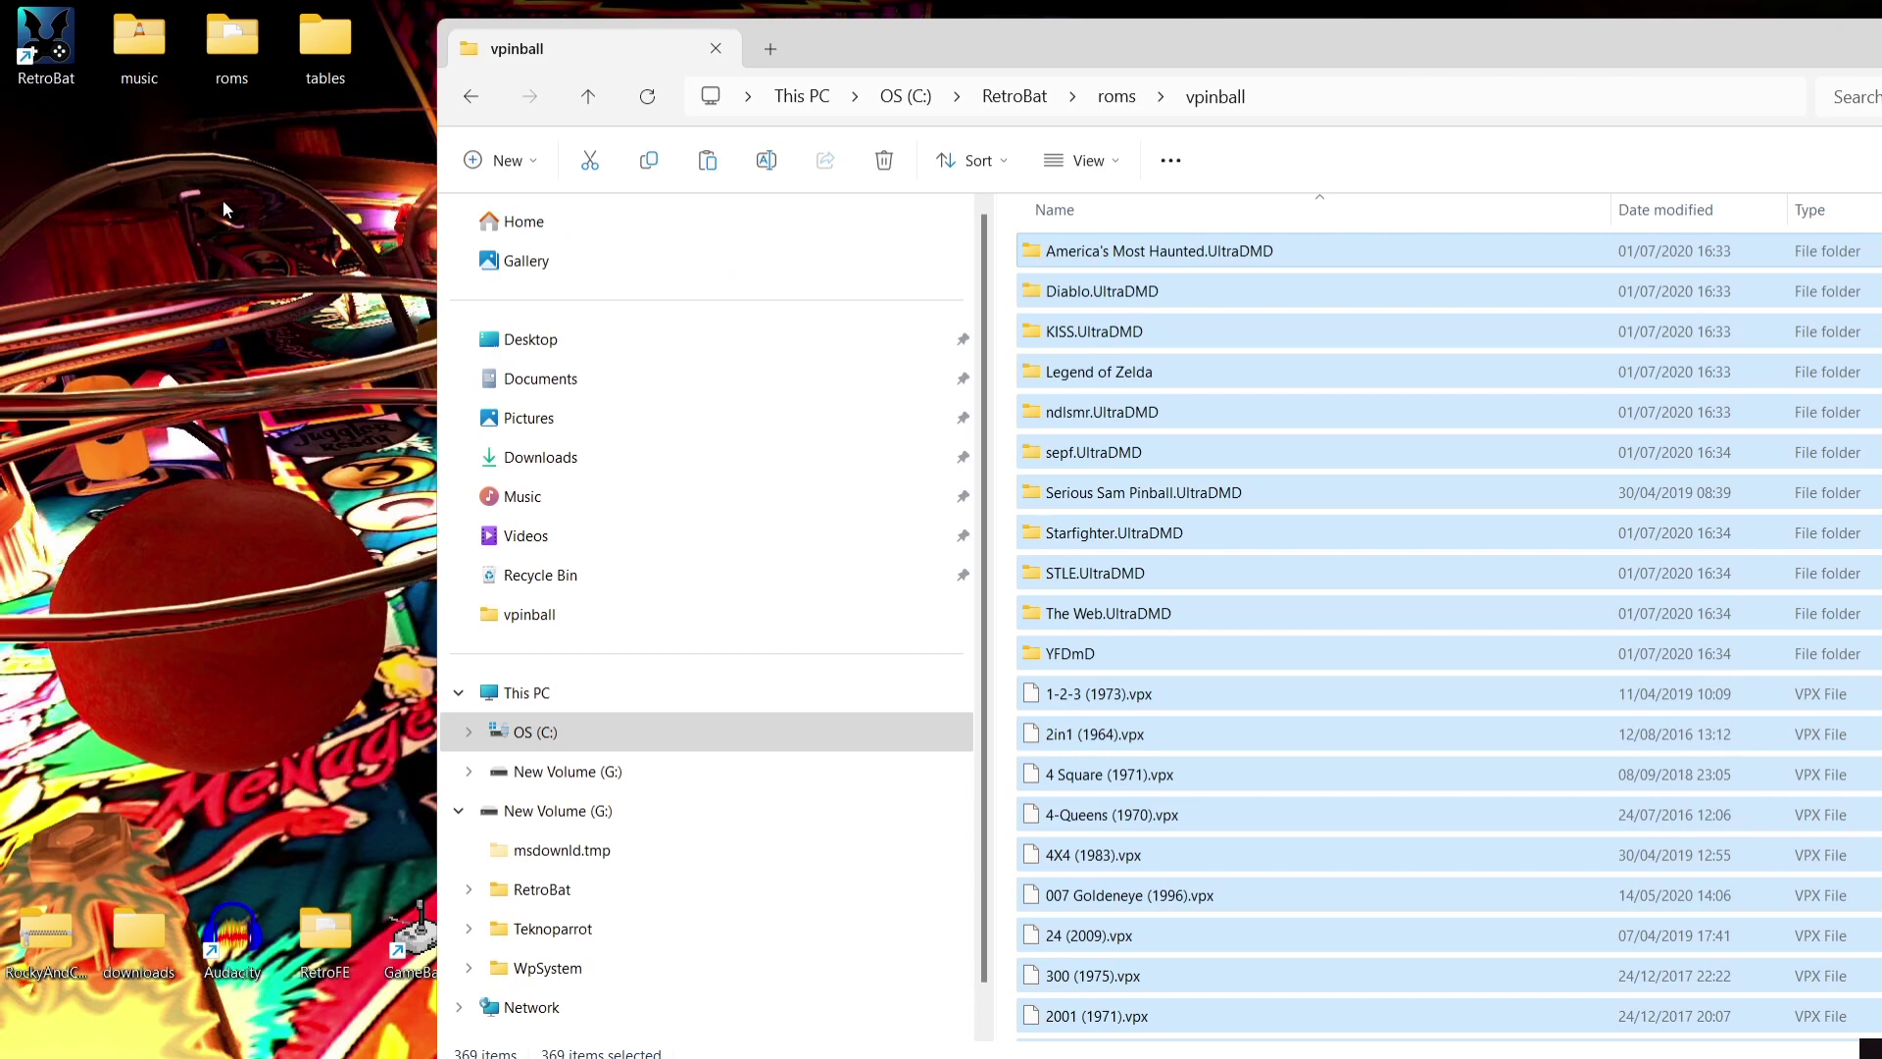
Start RetroBat from its desktop shortcut
left_click(57, 18)
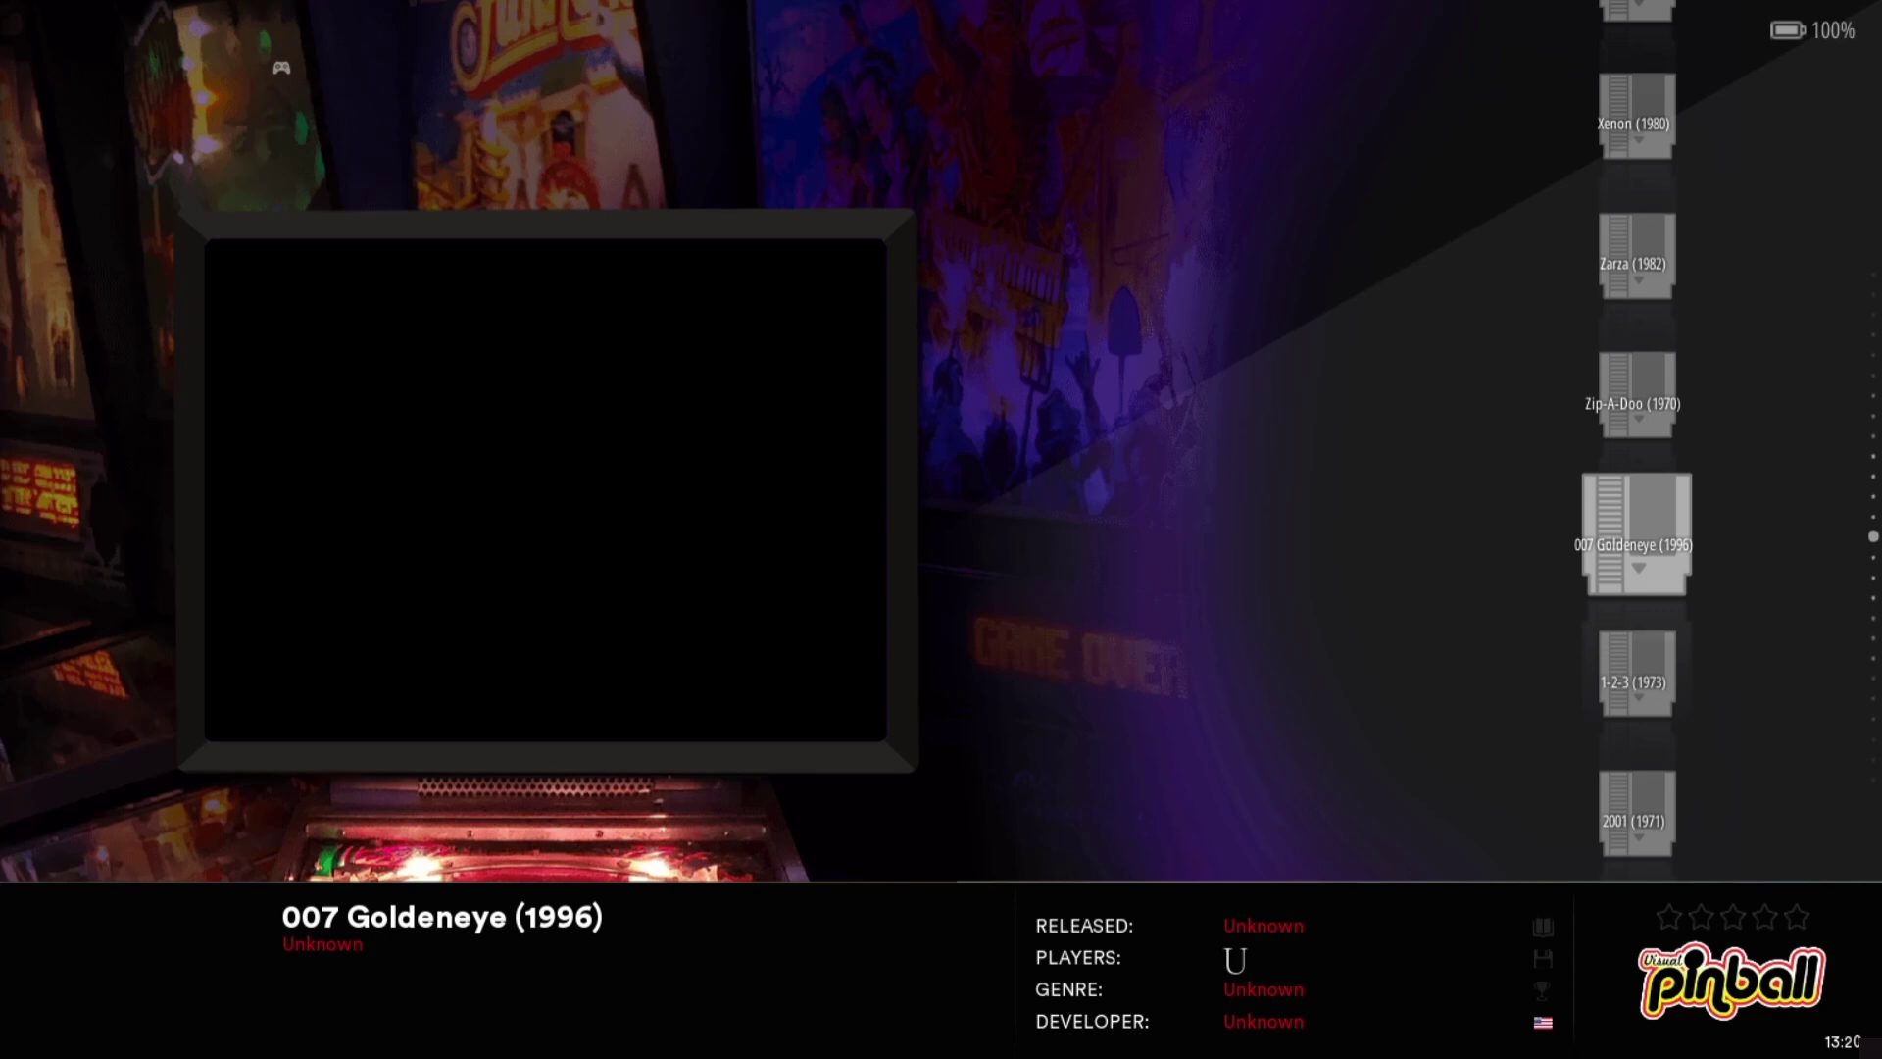
Launch 007 Goldeneye (1996) and accept installing the missing vpinball emulator
key("Return")
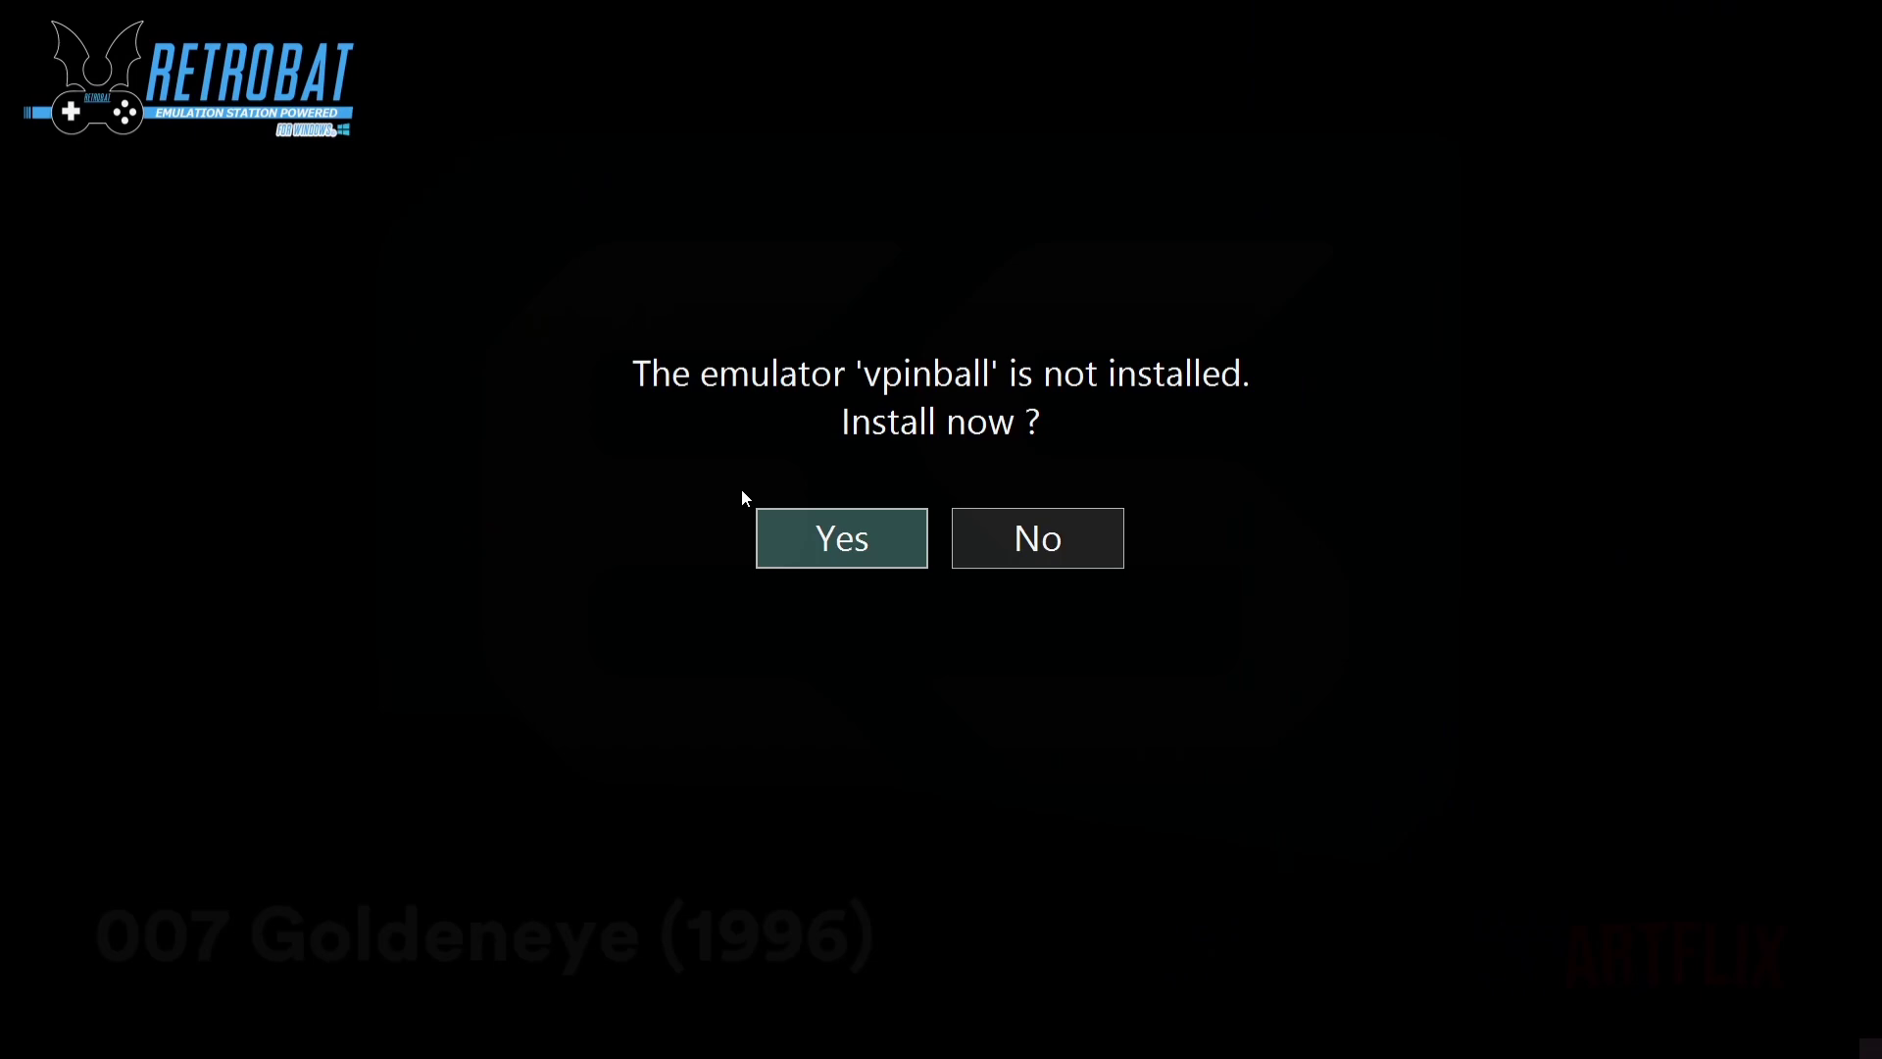
left_click(840, 546)
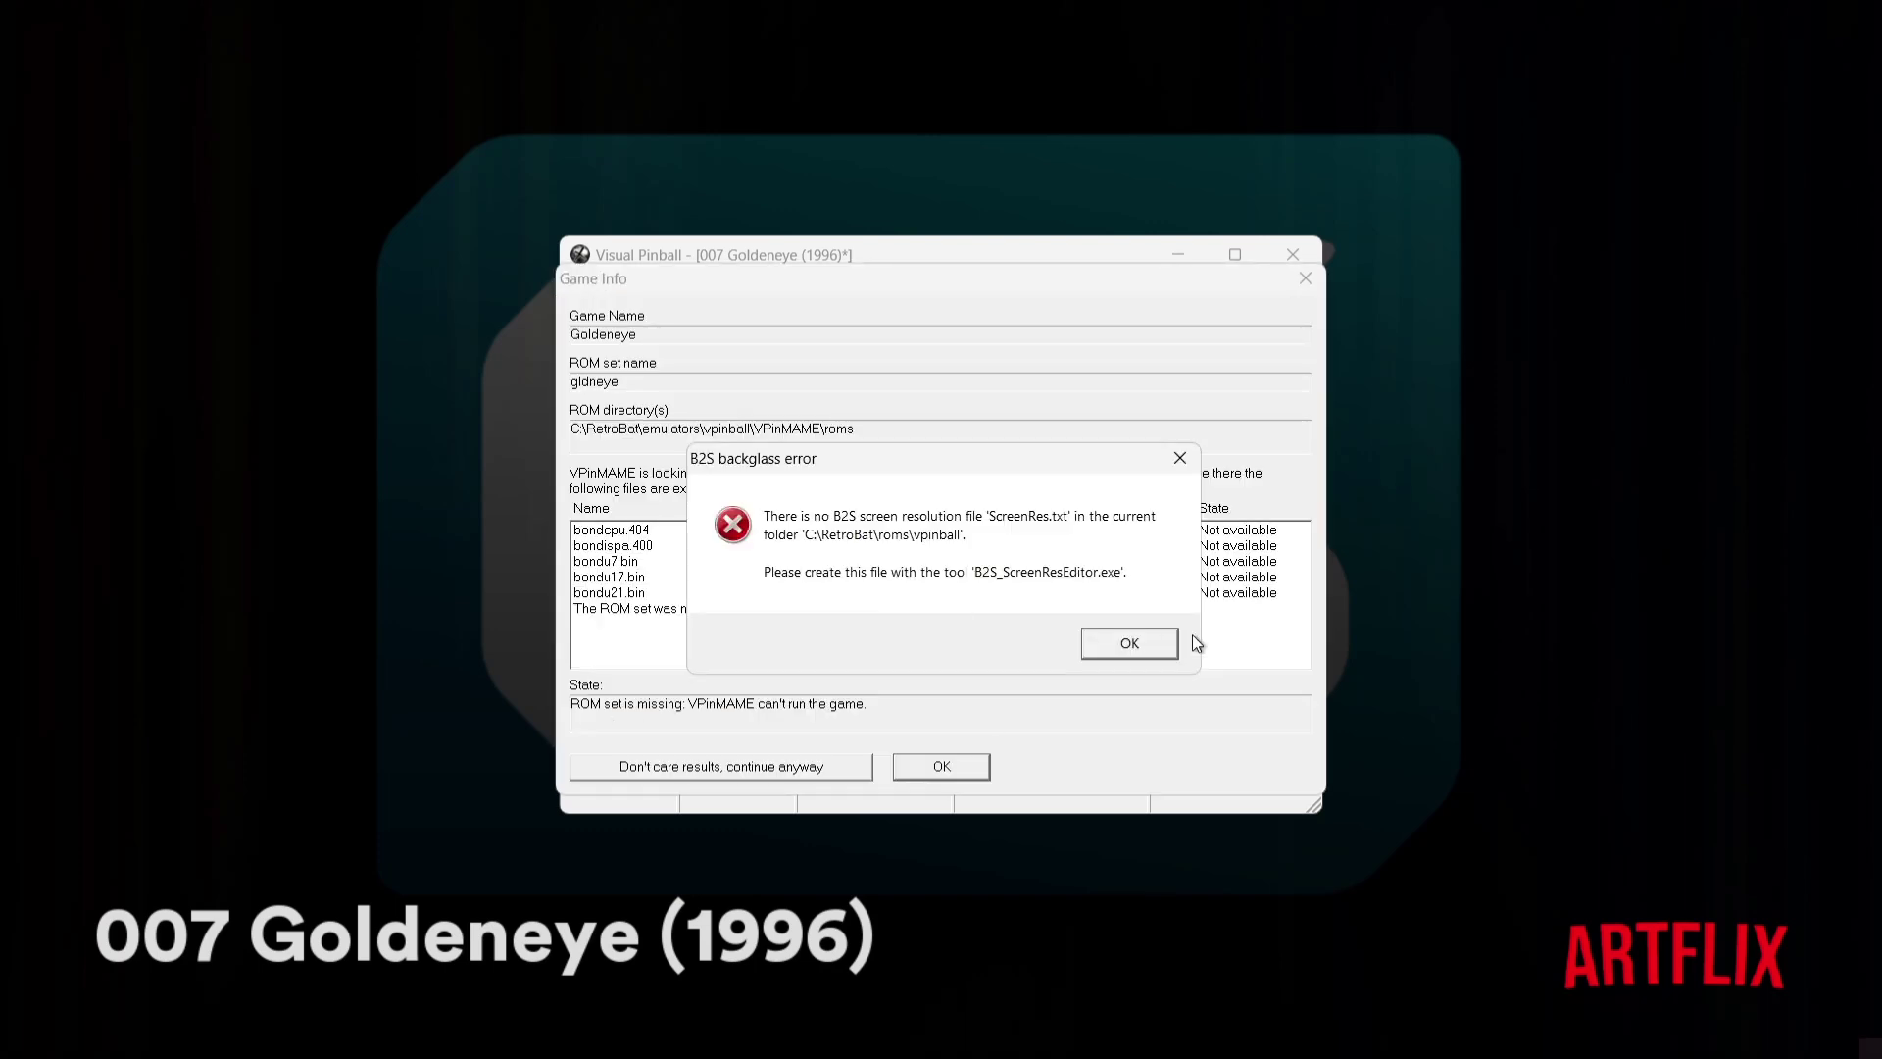
Dismiss the backglass error, missing ROM set report and invalid ROMs message to start 007 Goldeneye
left_click(1124, 642)
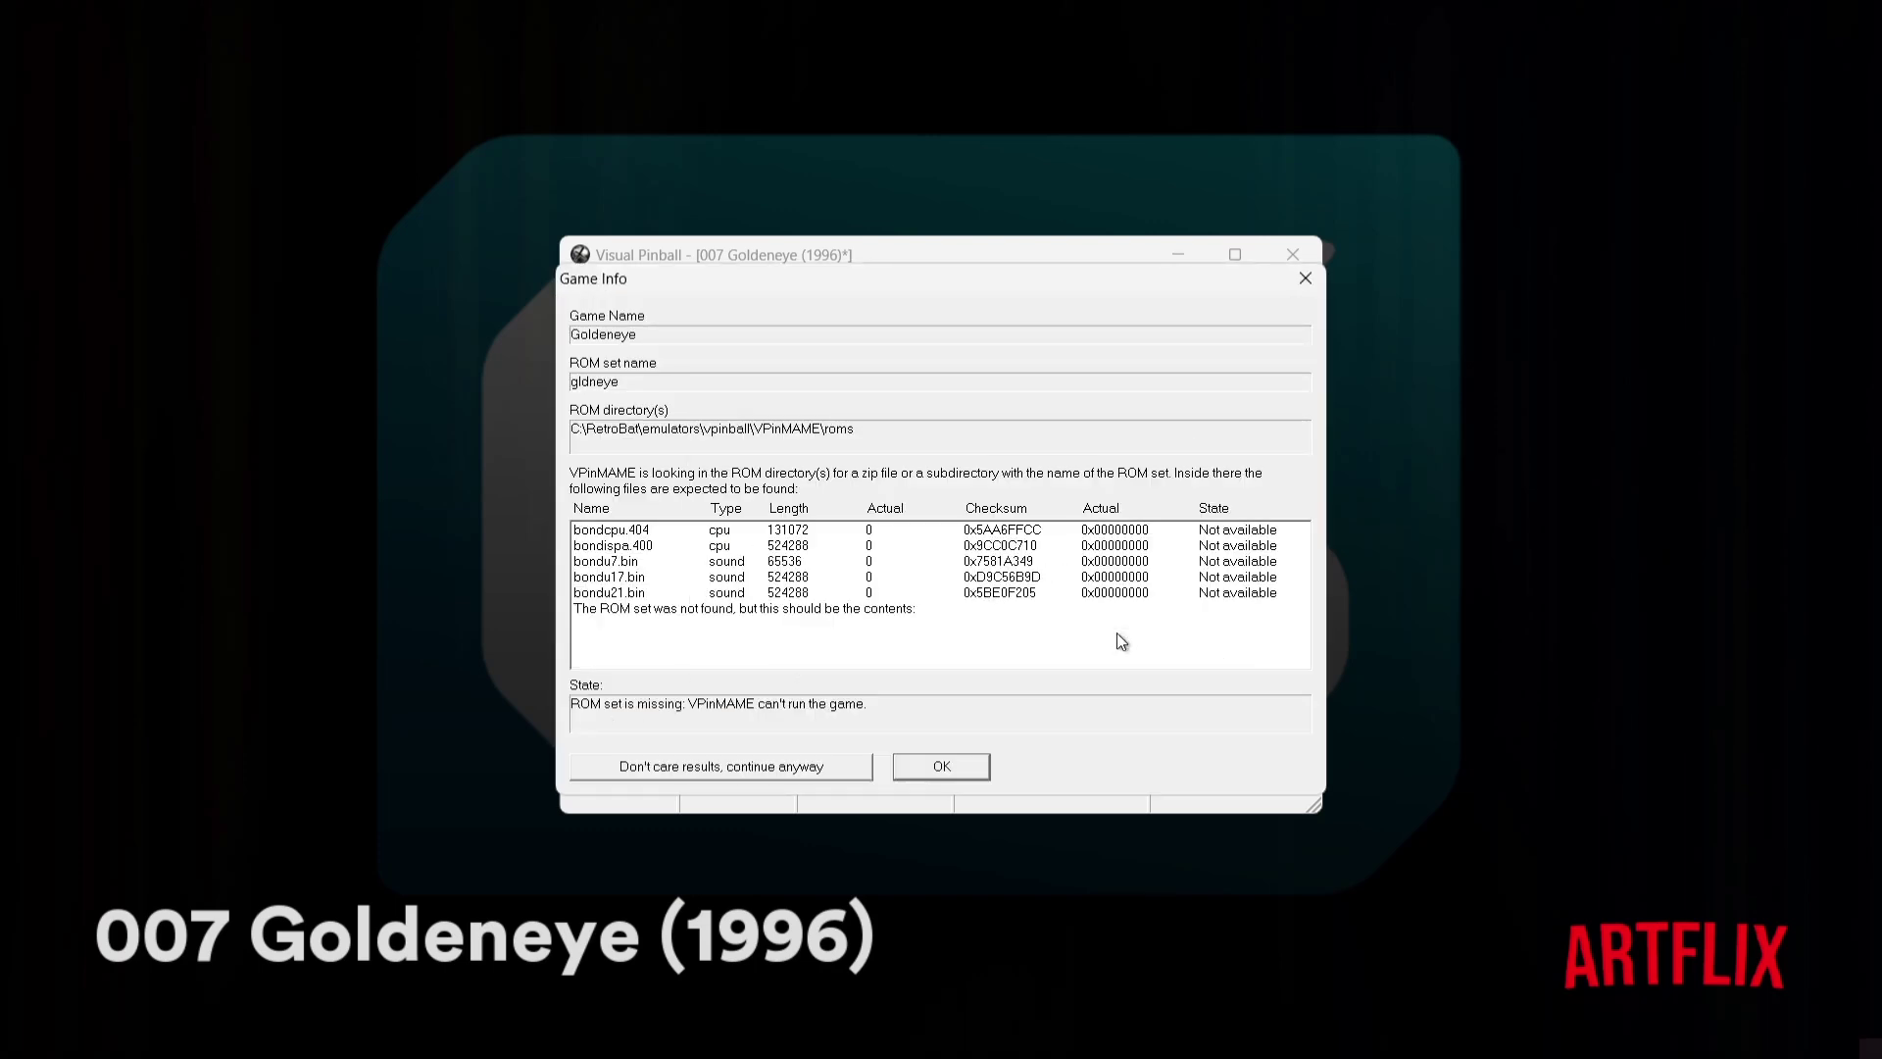
left_click(943, 766)
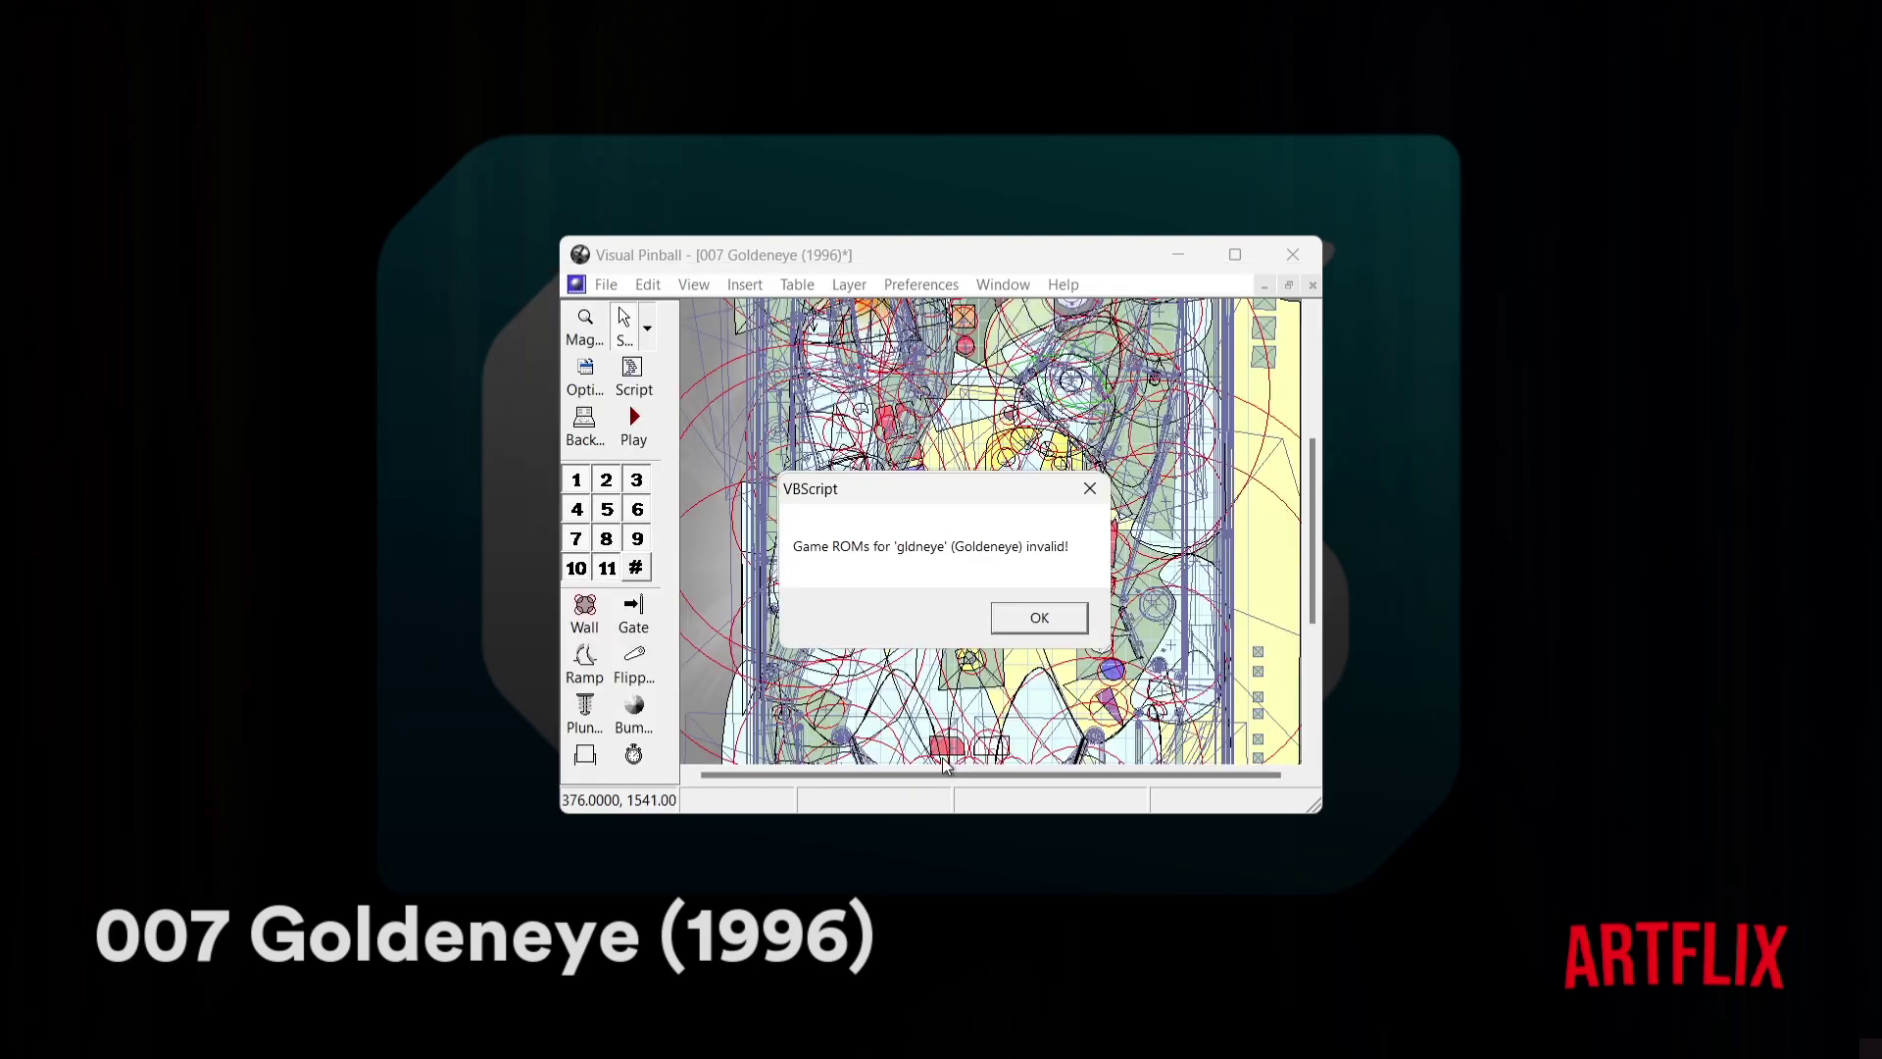
left_click(1039, 617)
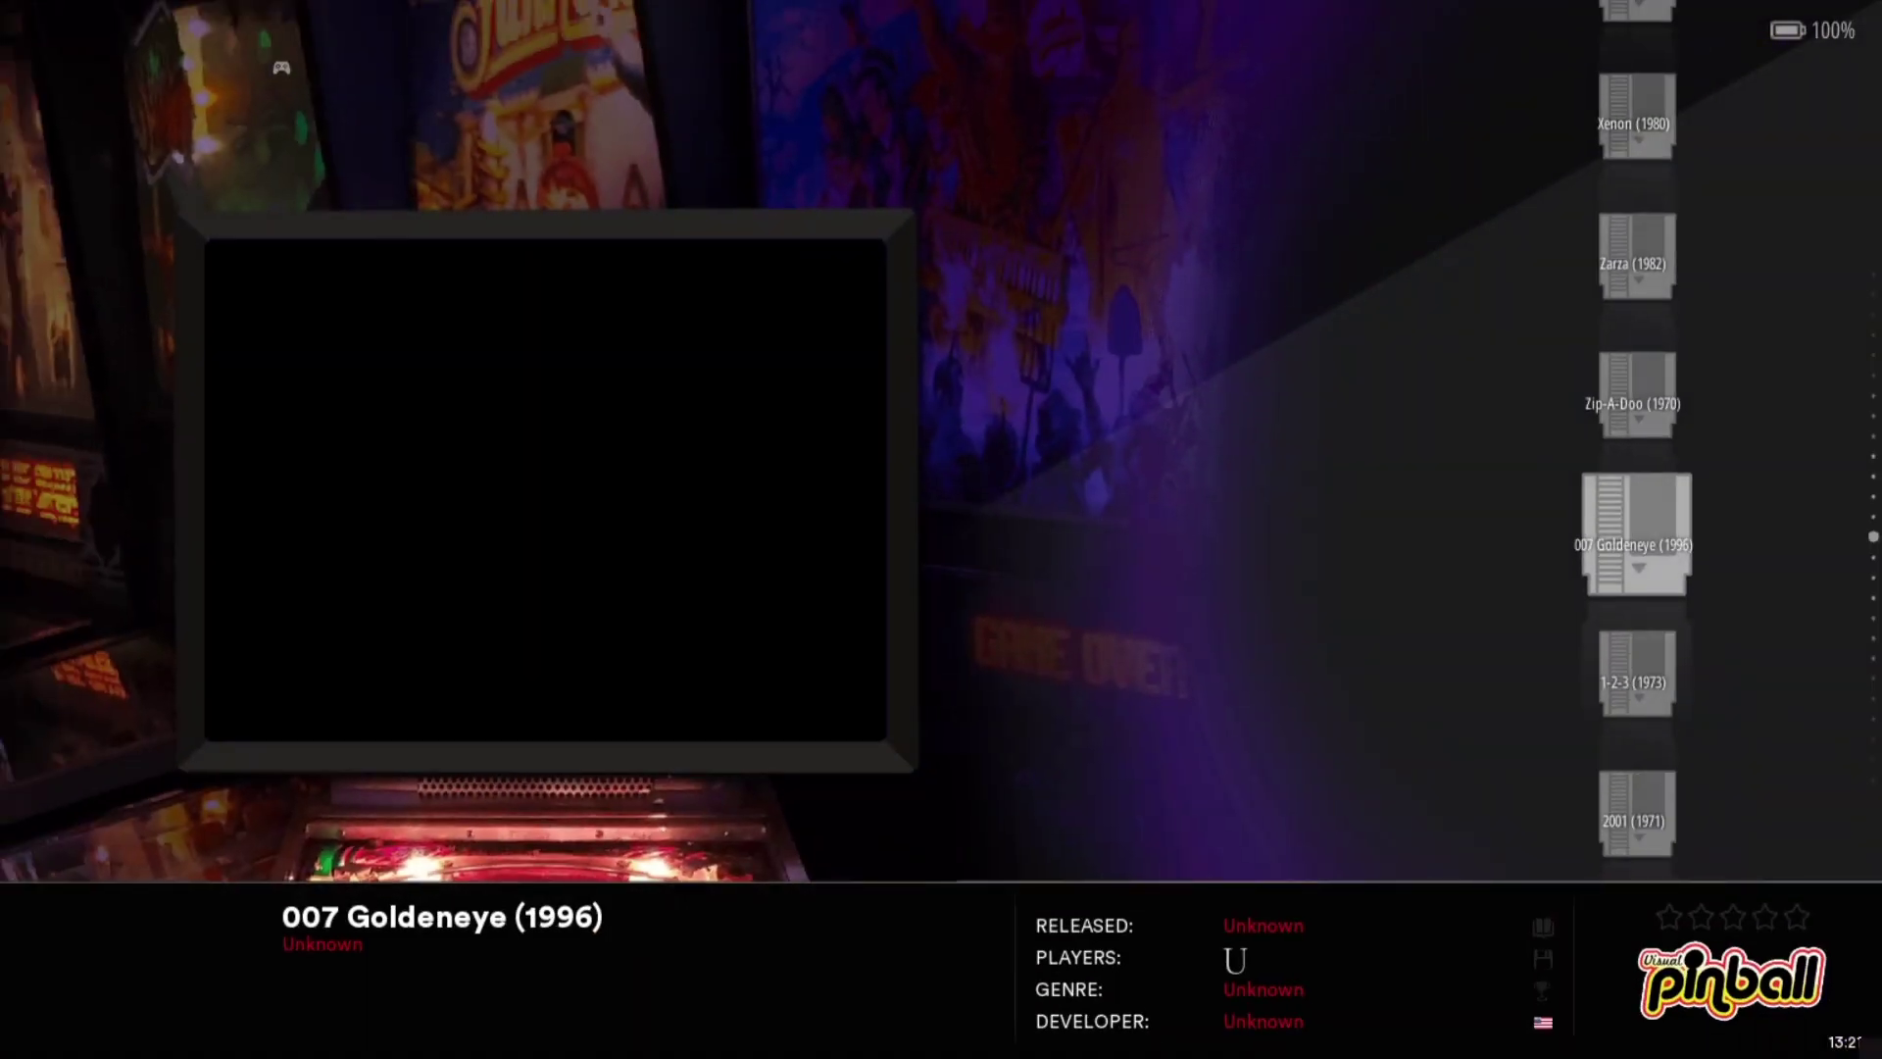
Open RetroBat's MAIN MENU with Escape and move down its entries
key("Escape")
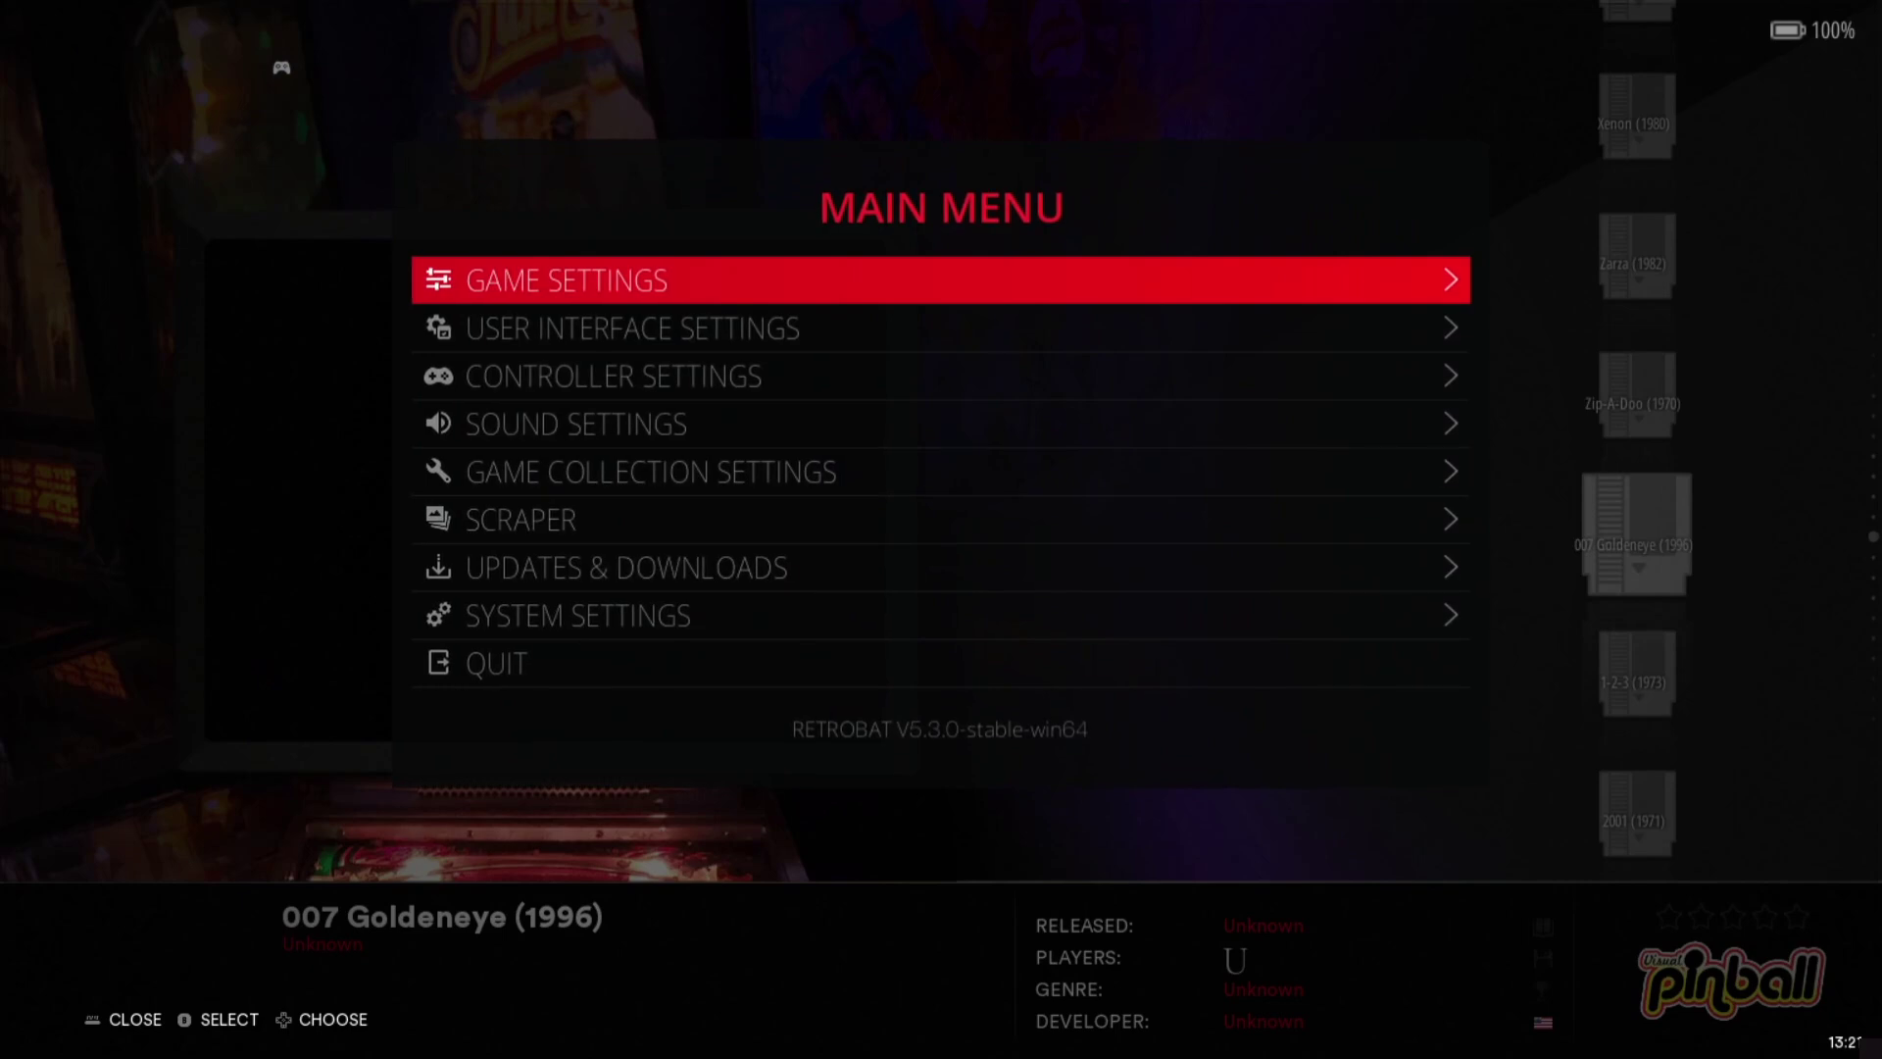
key("Down")
key("Down")
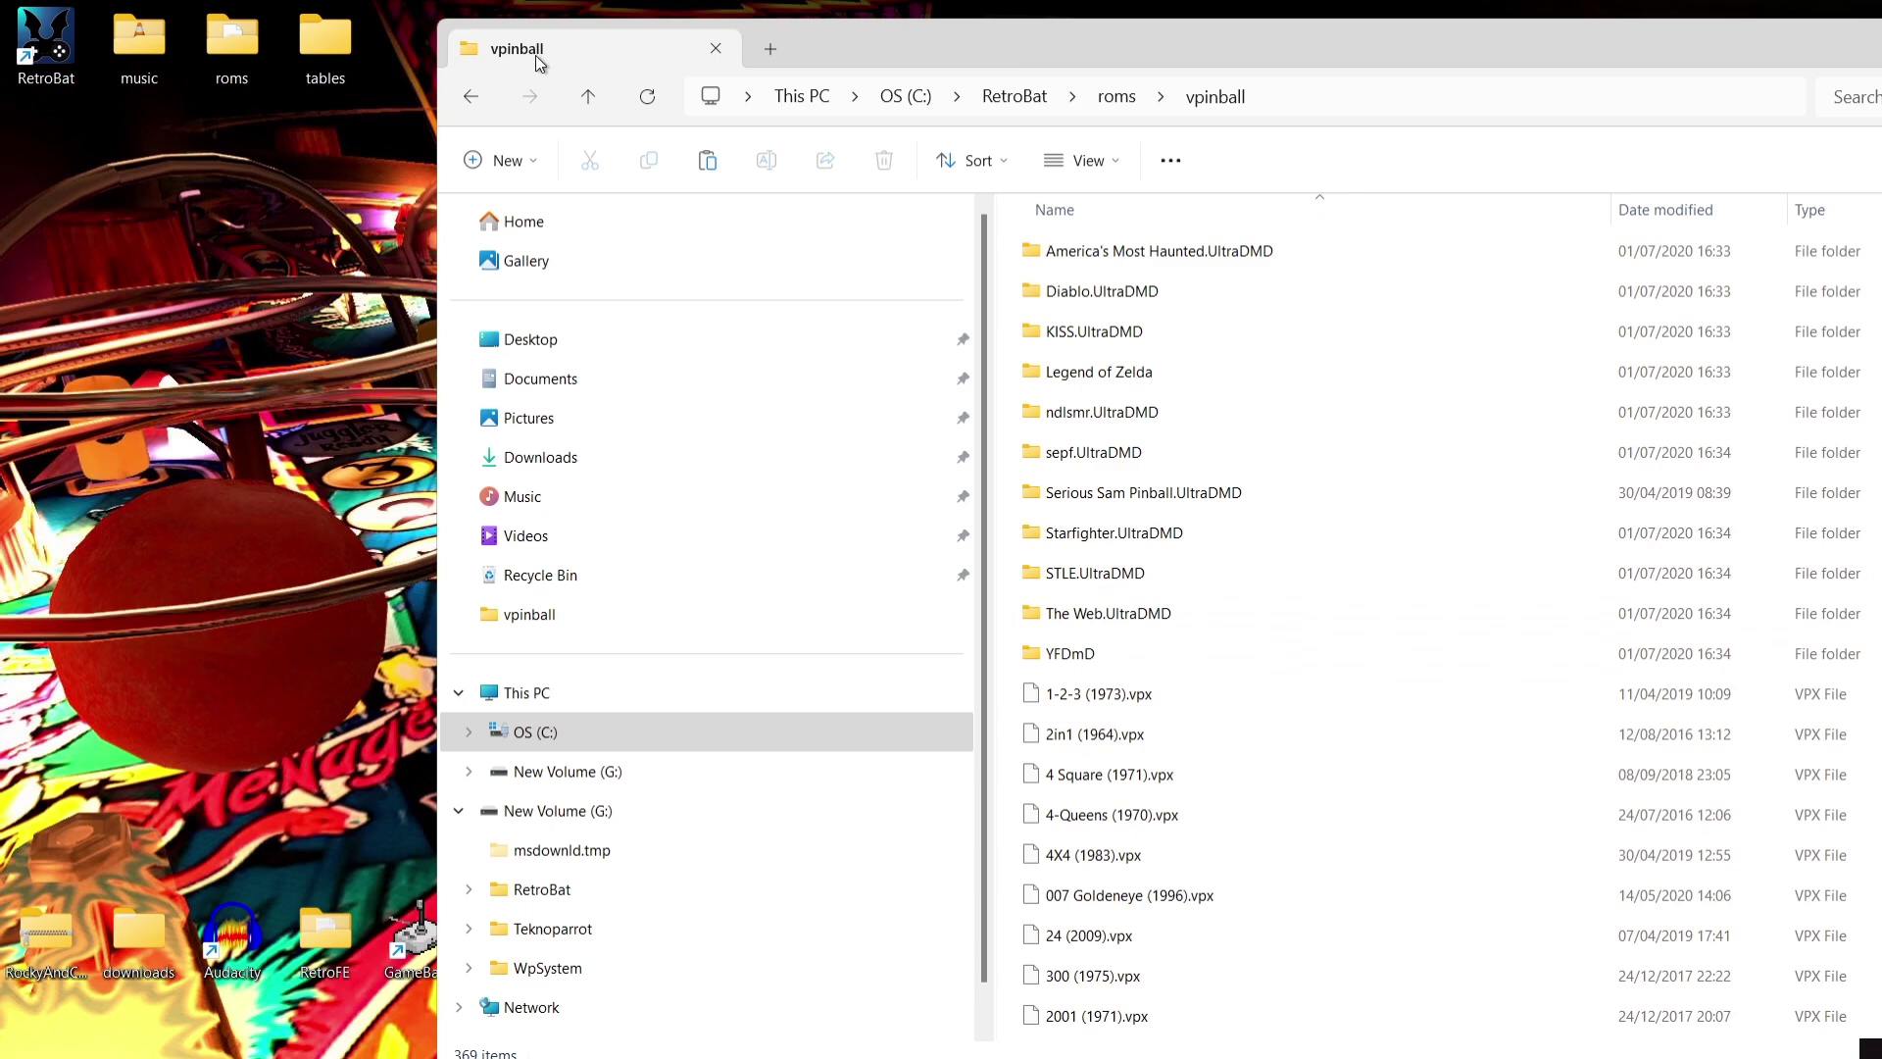
Navigate from roms\vpinball up to RetroBat and into emulators\vpinball
left_click(472, 101)
left_click(472, 101)
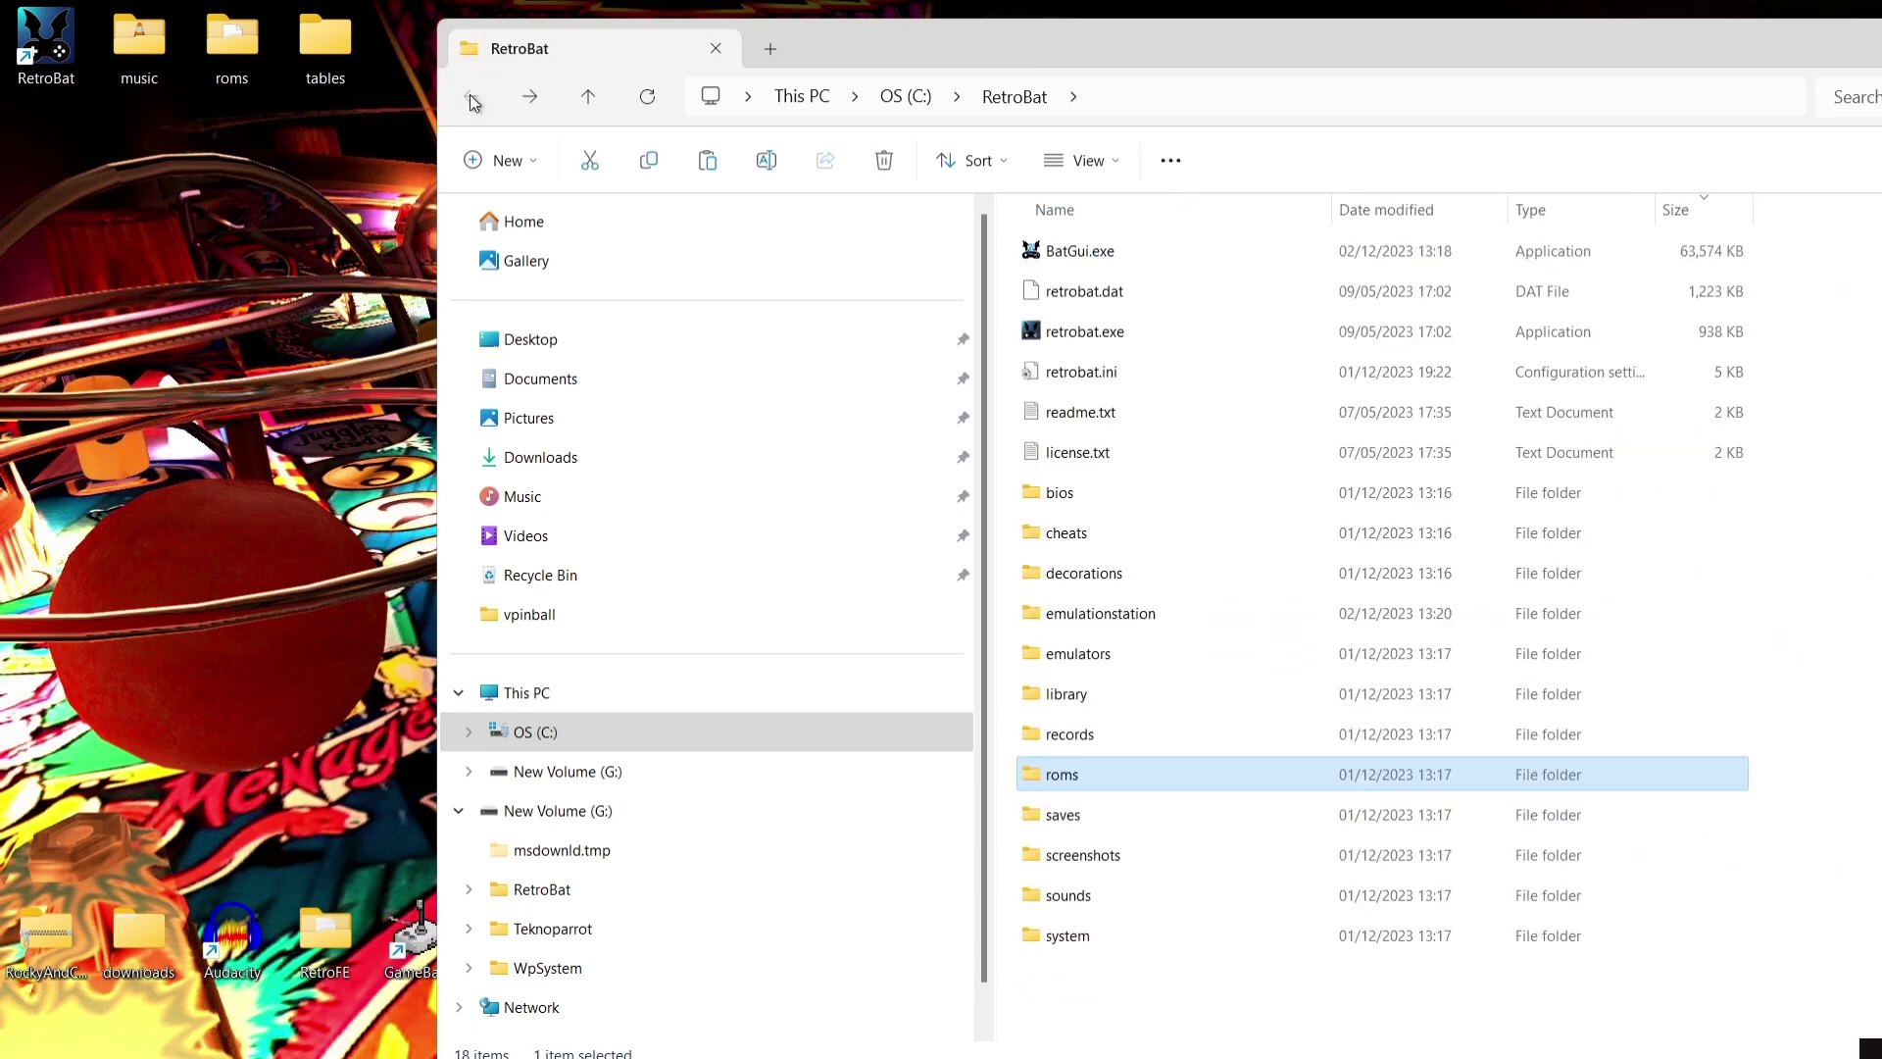
double_click(1214, 653)
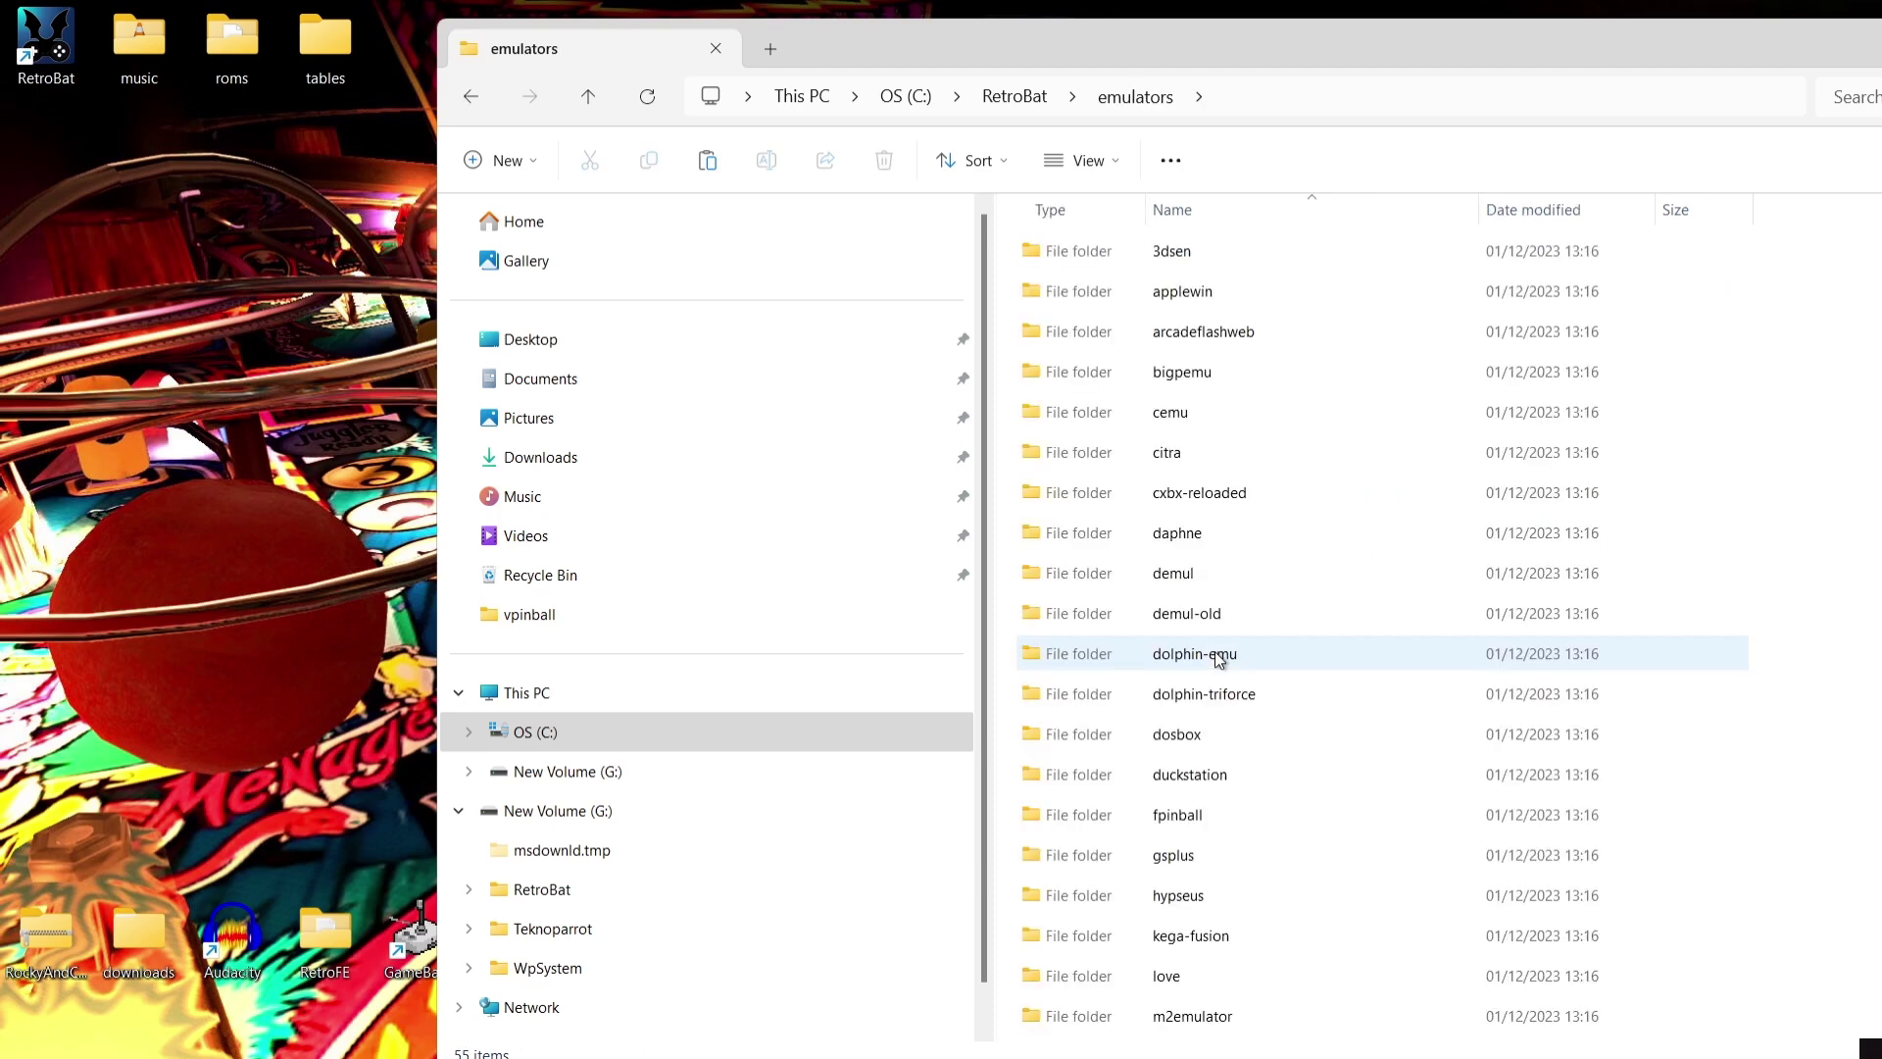
left_click_drag(1402, 49, 1047, 28)
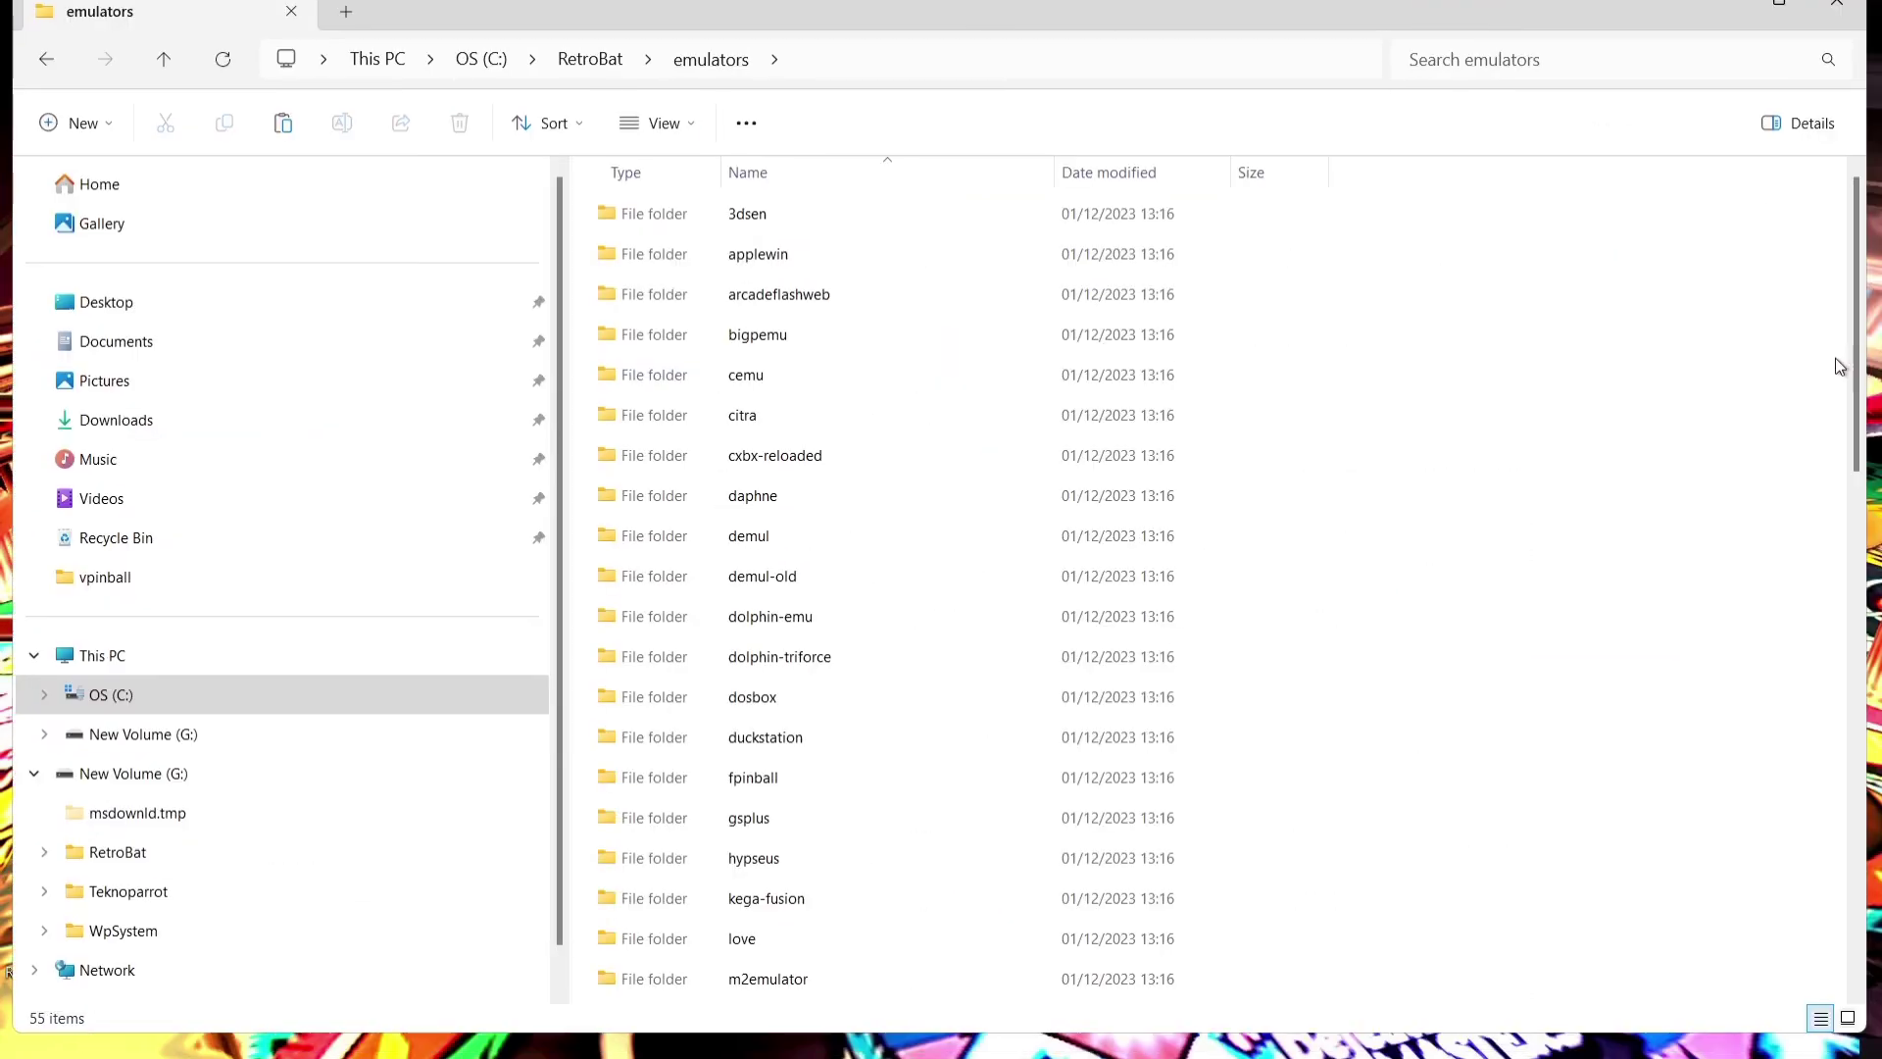
left_click_drag(1856, 365, 1867, 892)
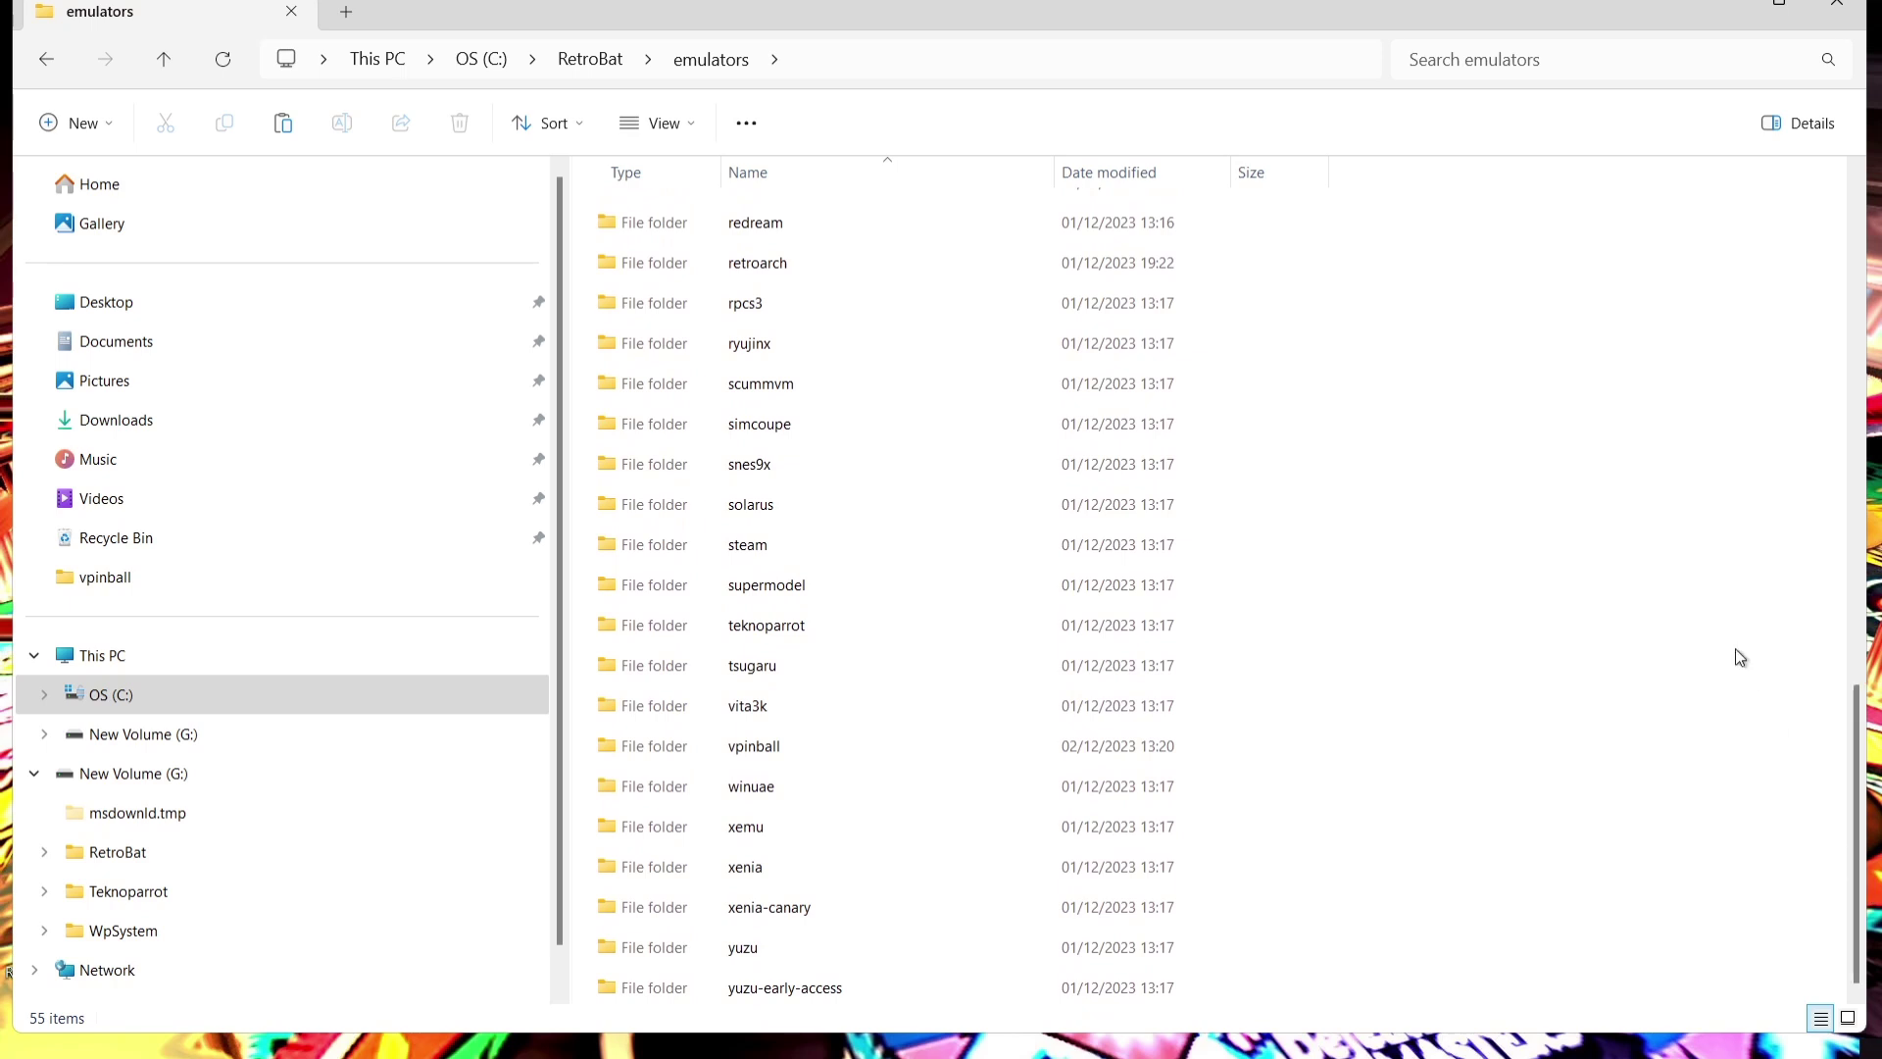
double_click(881, 755)
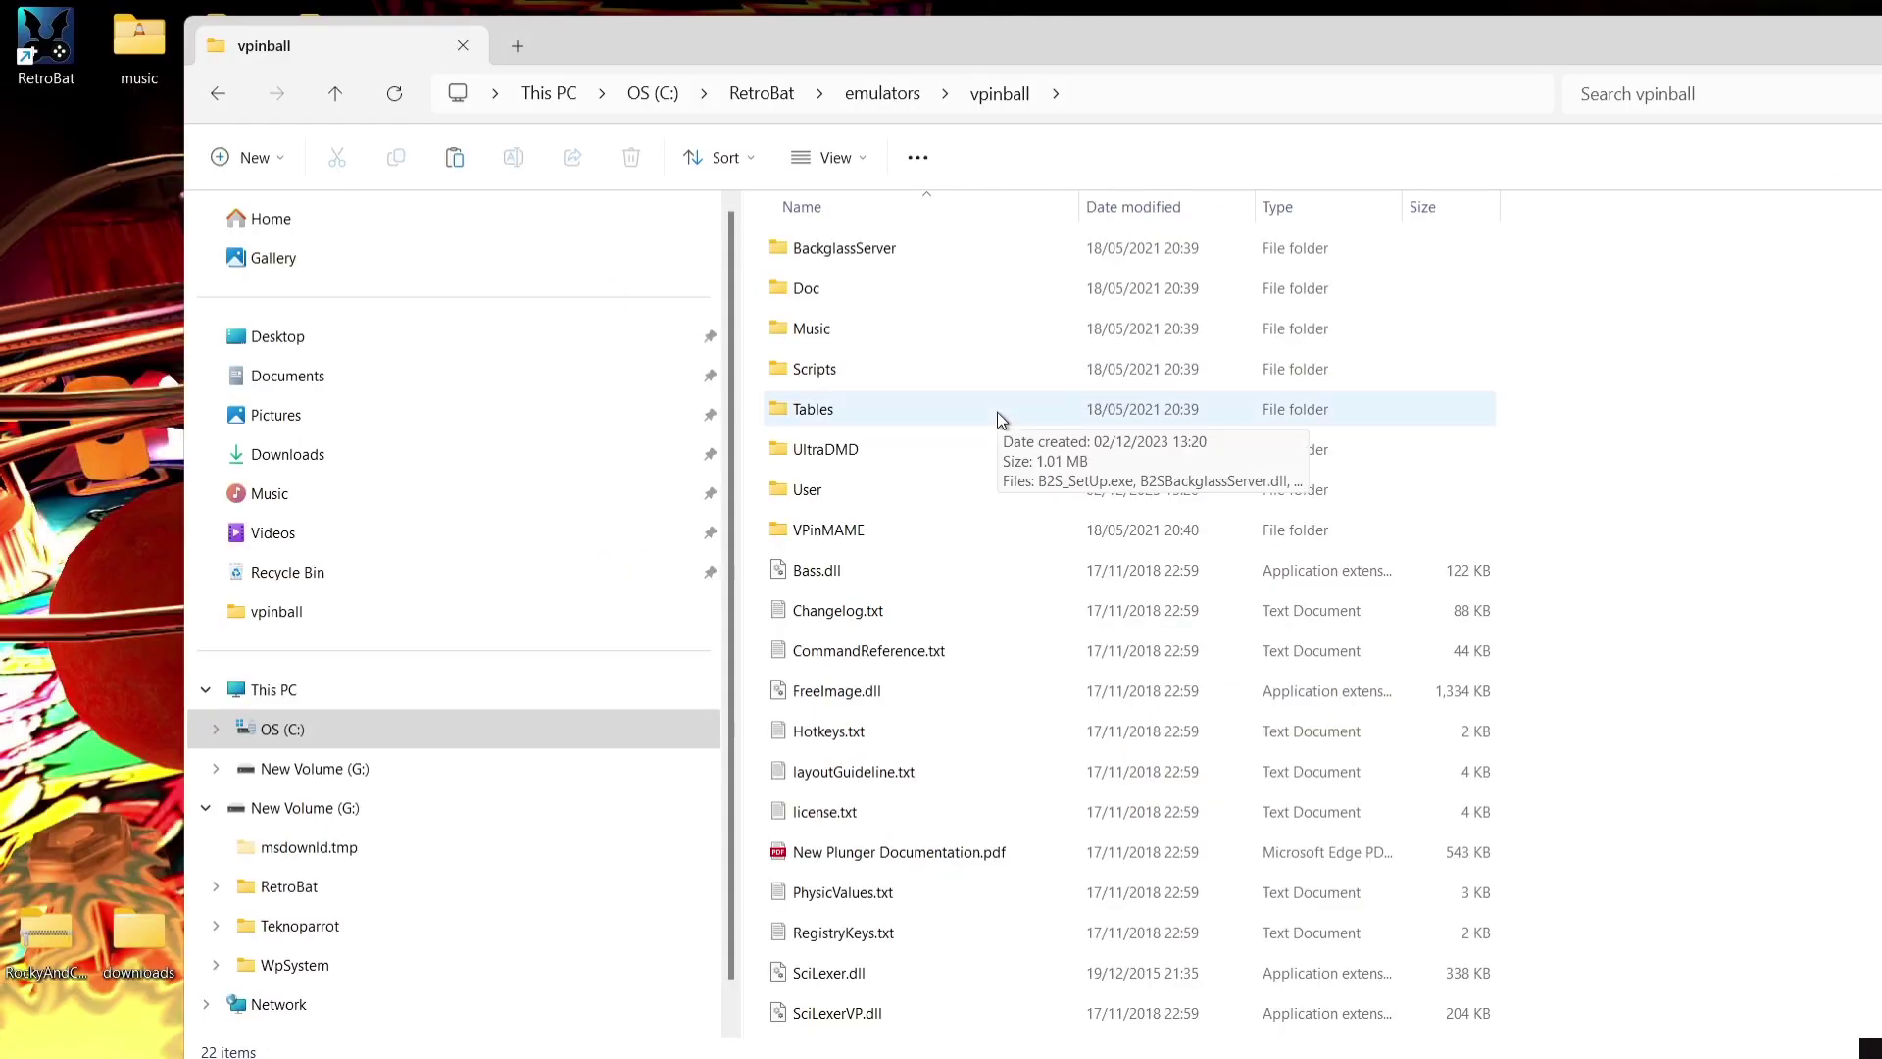
Create a new folder named ROMS inside emulators\vpinball\VPinMAME
double_click(919, 530)
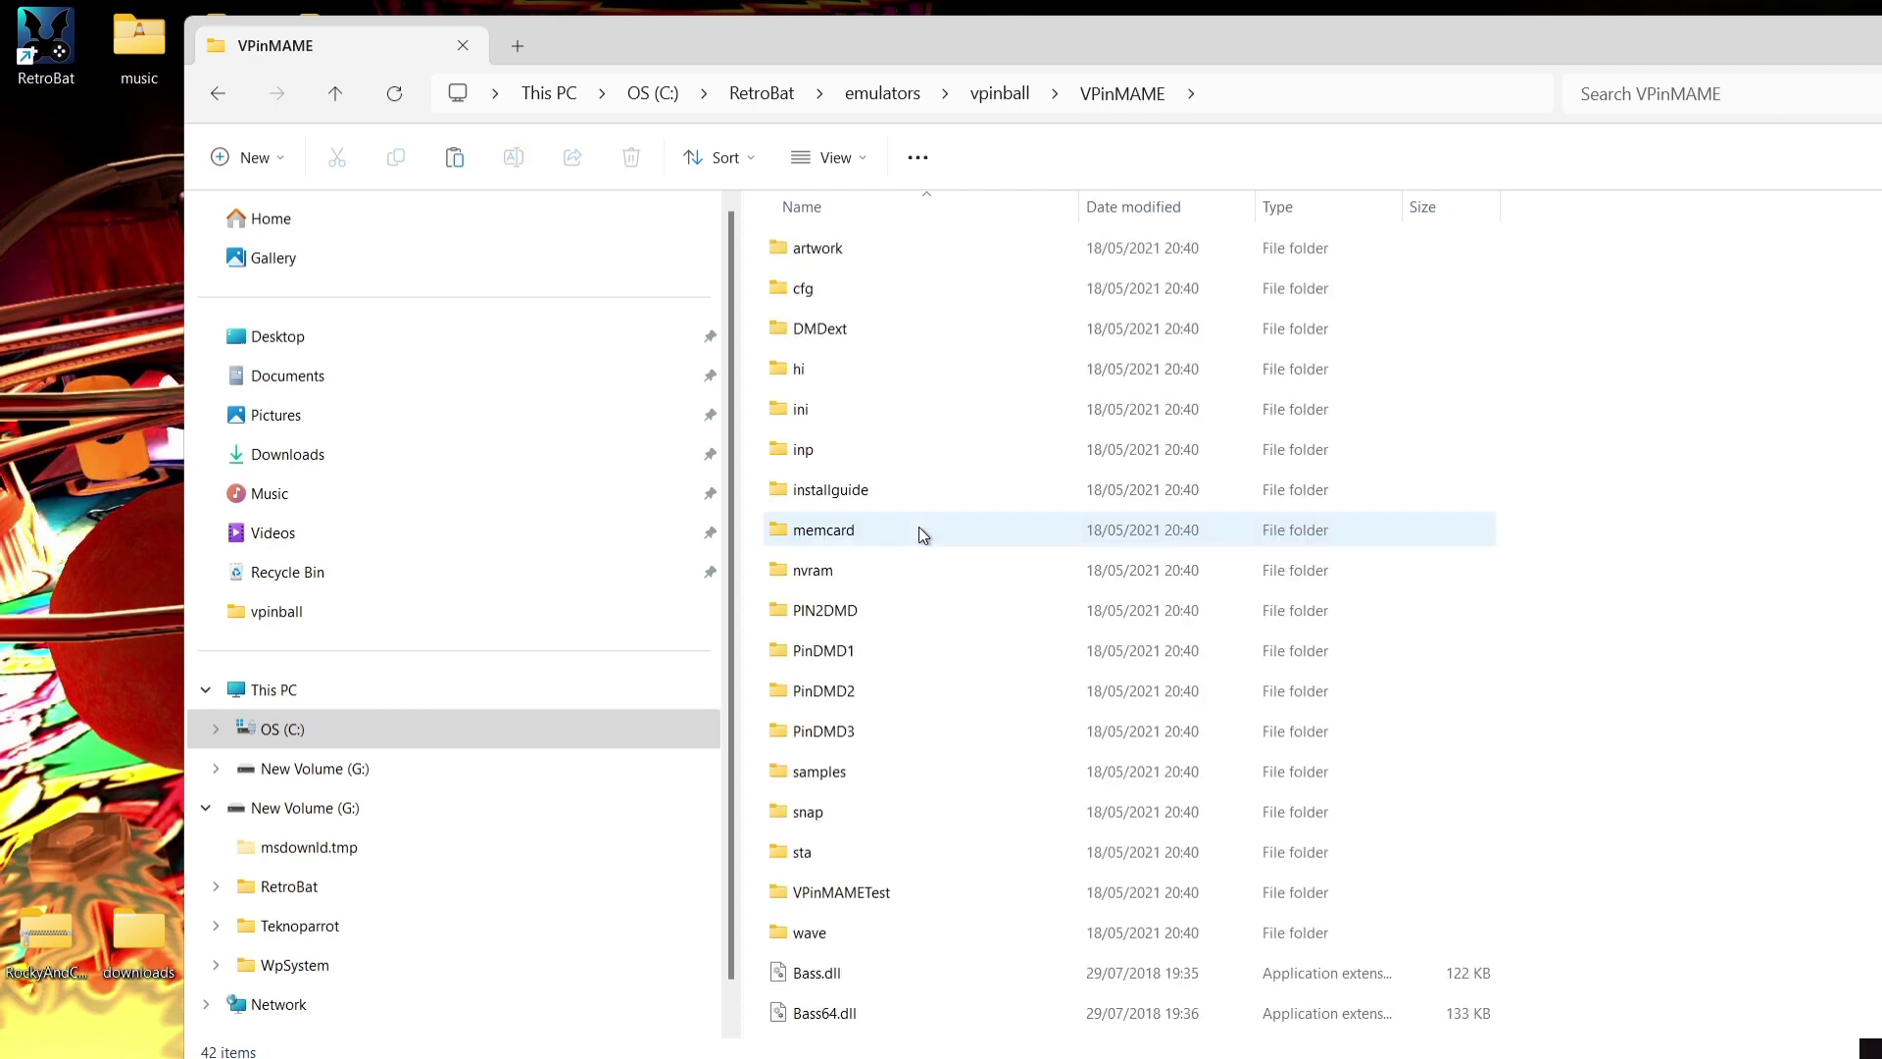
right_click(1680, 508)
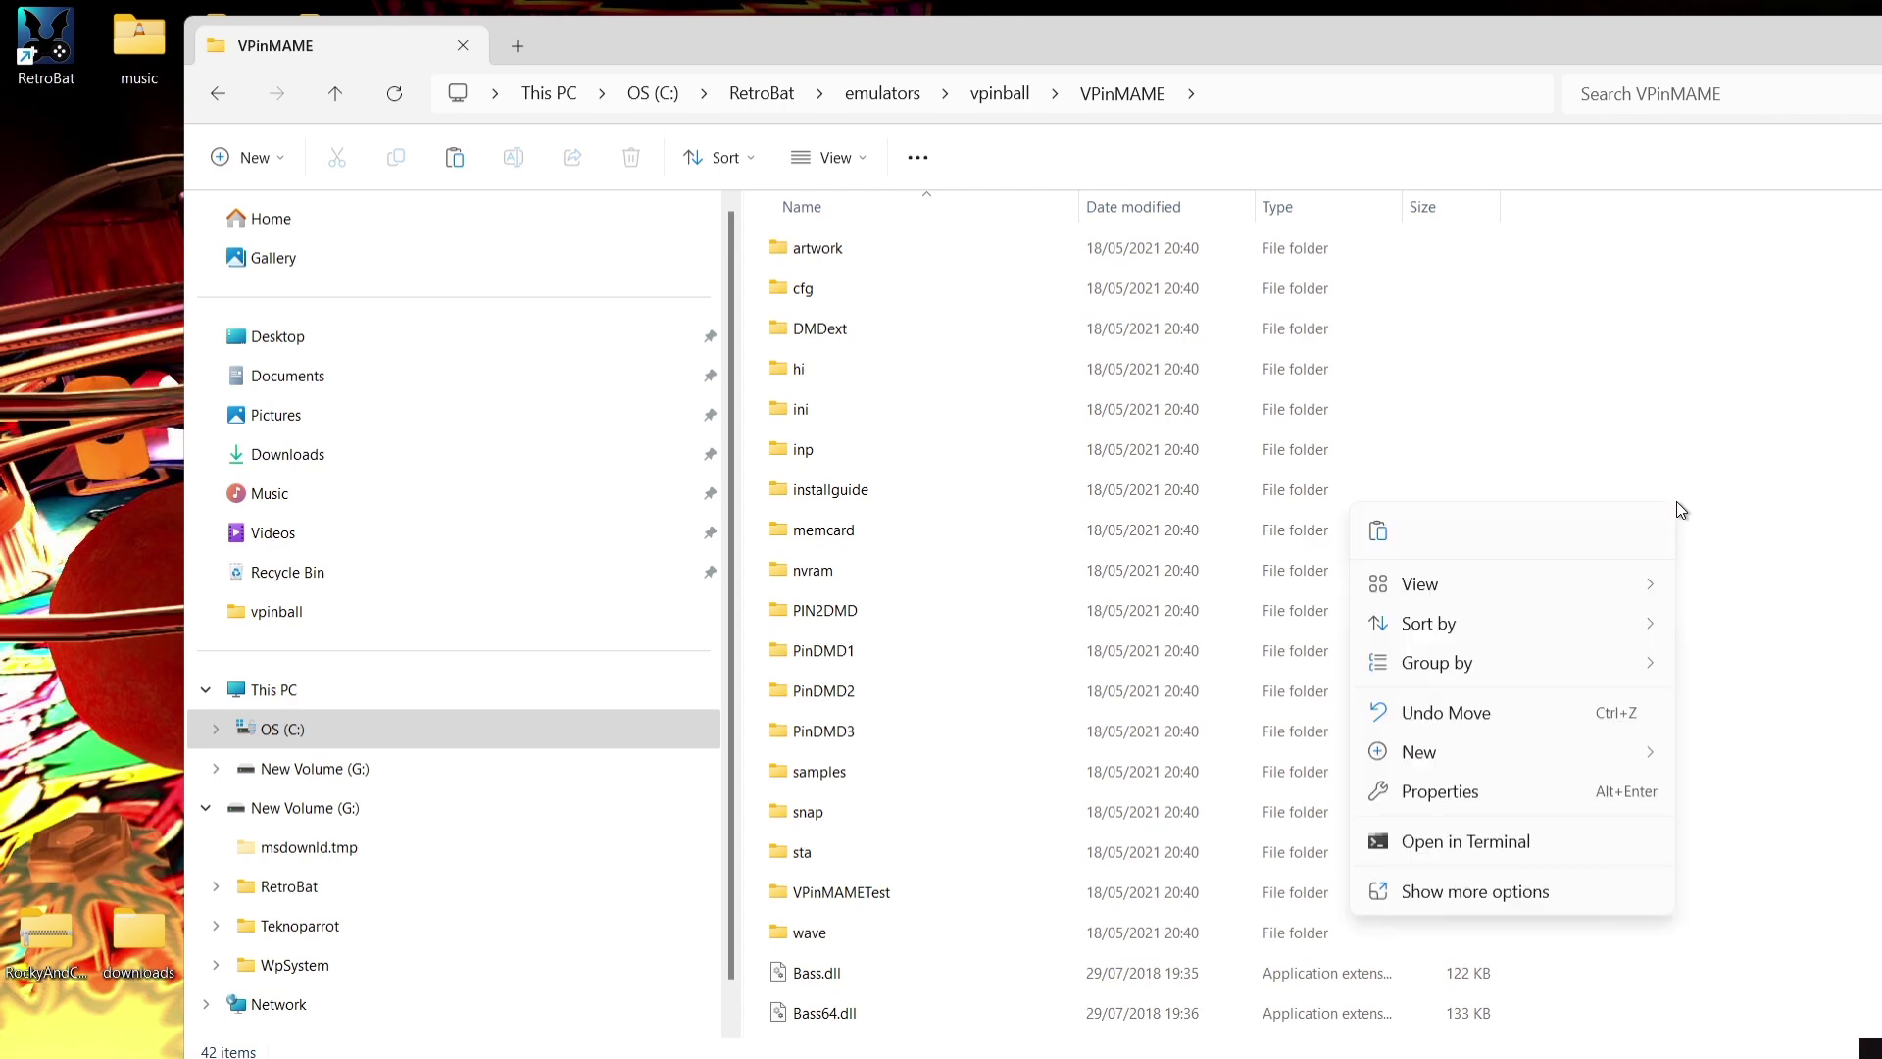
mouse_move(1449, 753)
left_click(1319, 756)
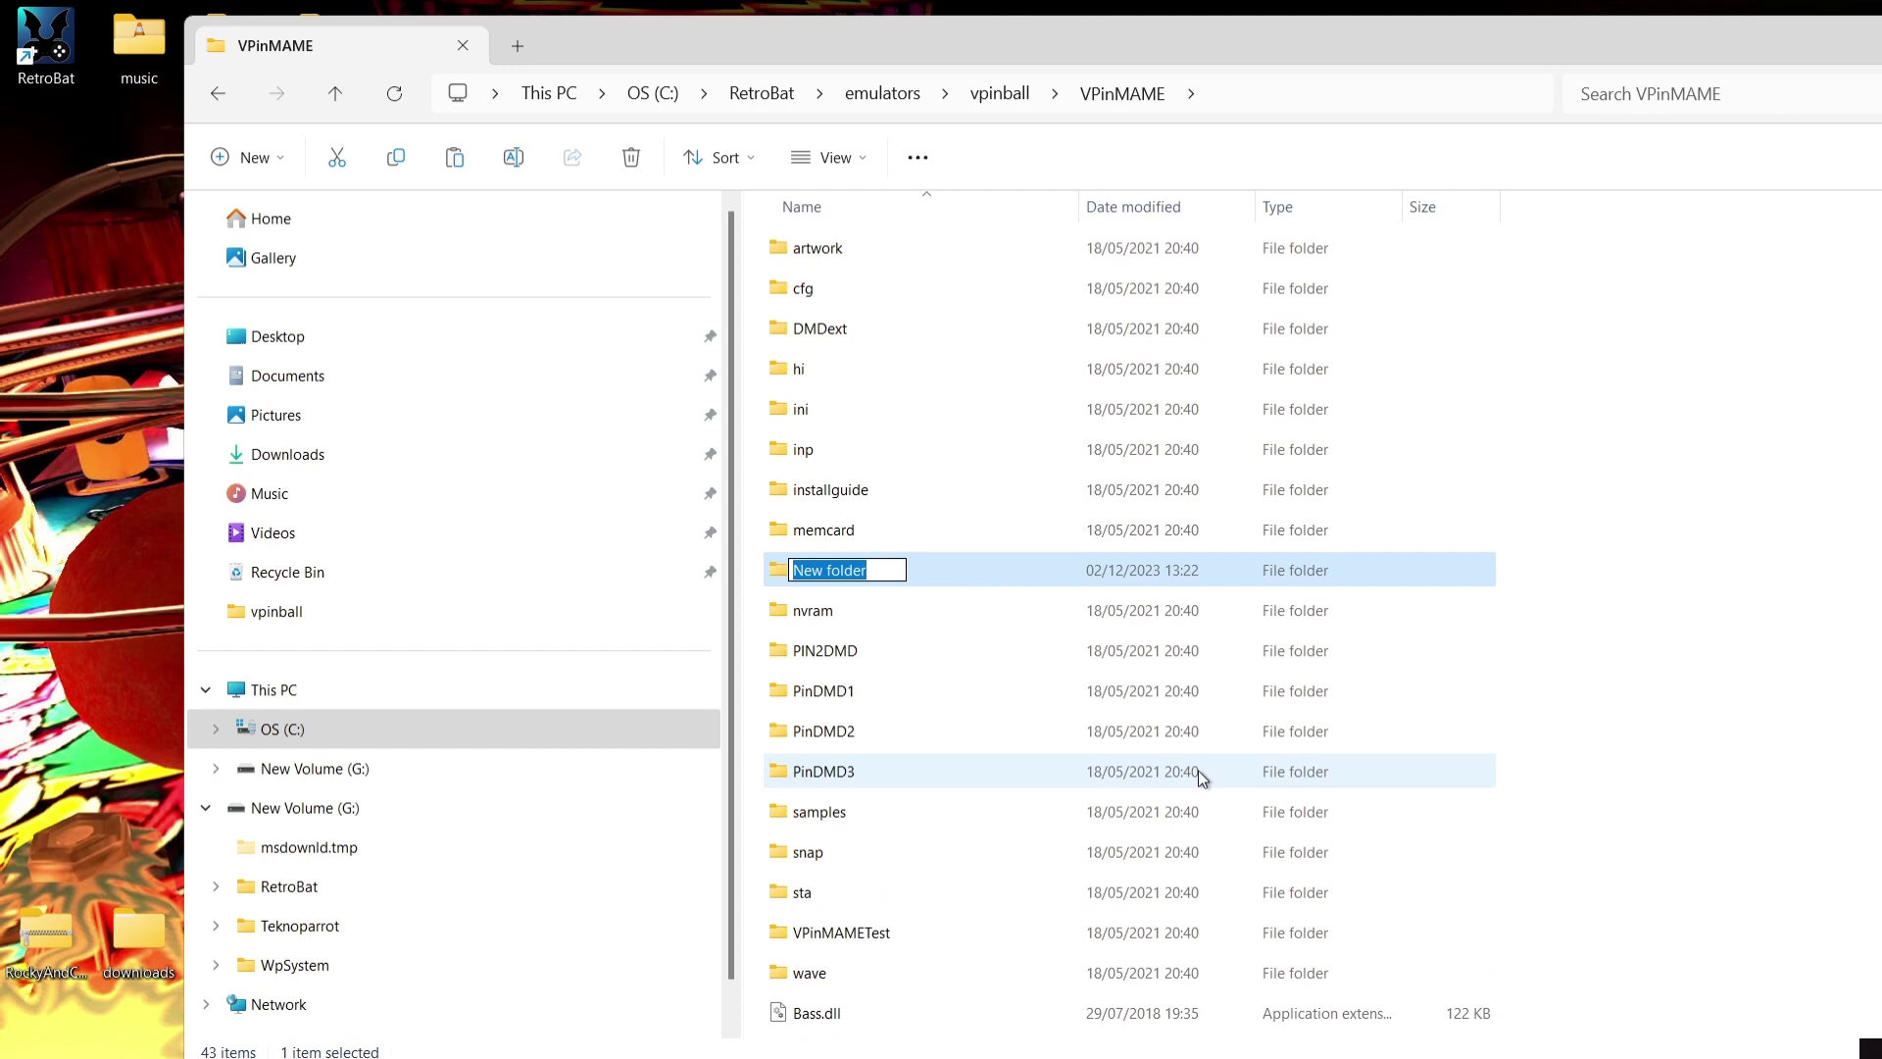
type("ROMS")
key("Return")
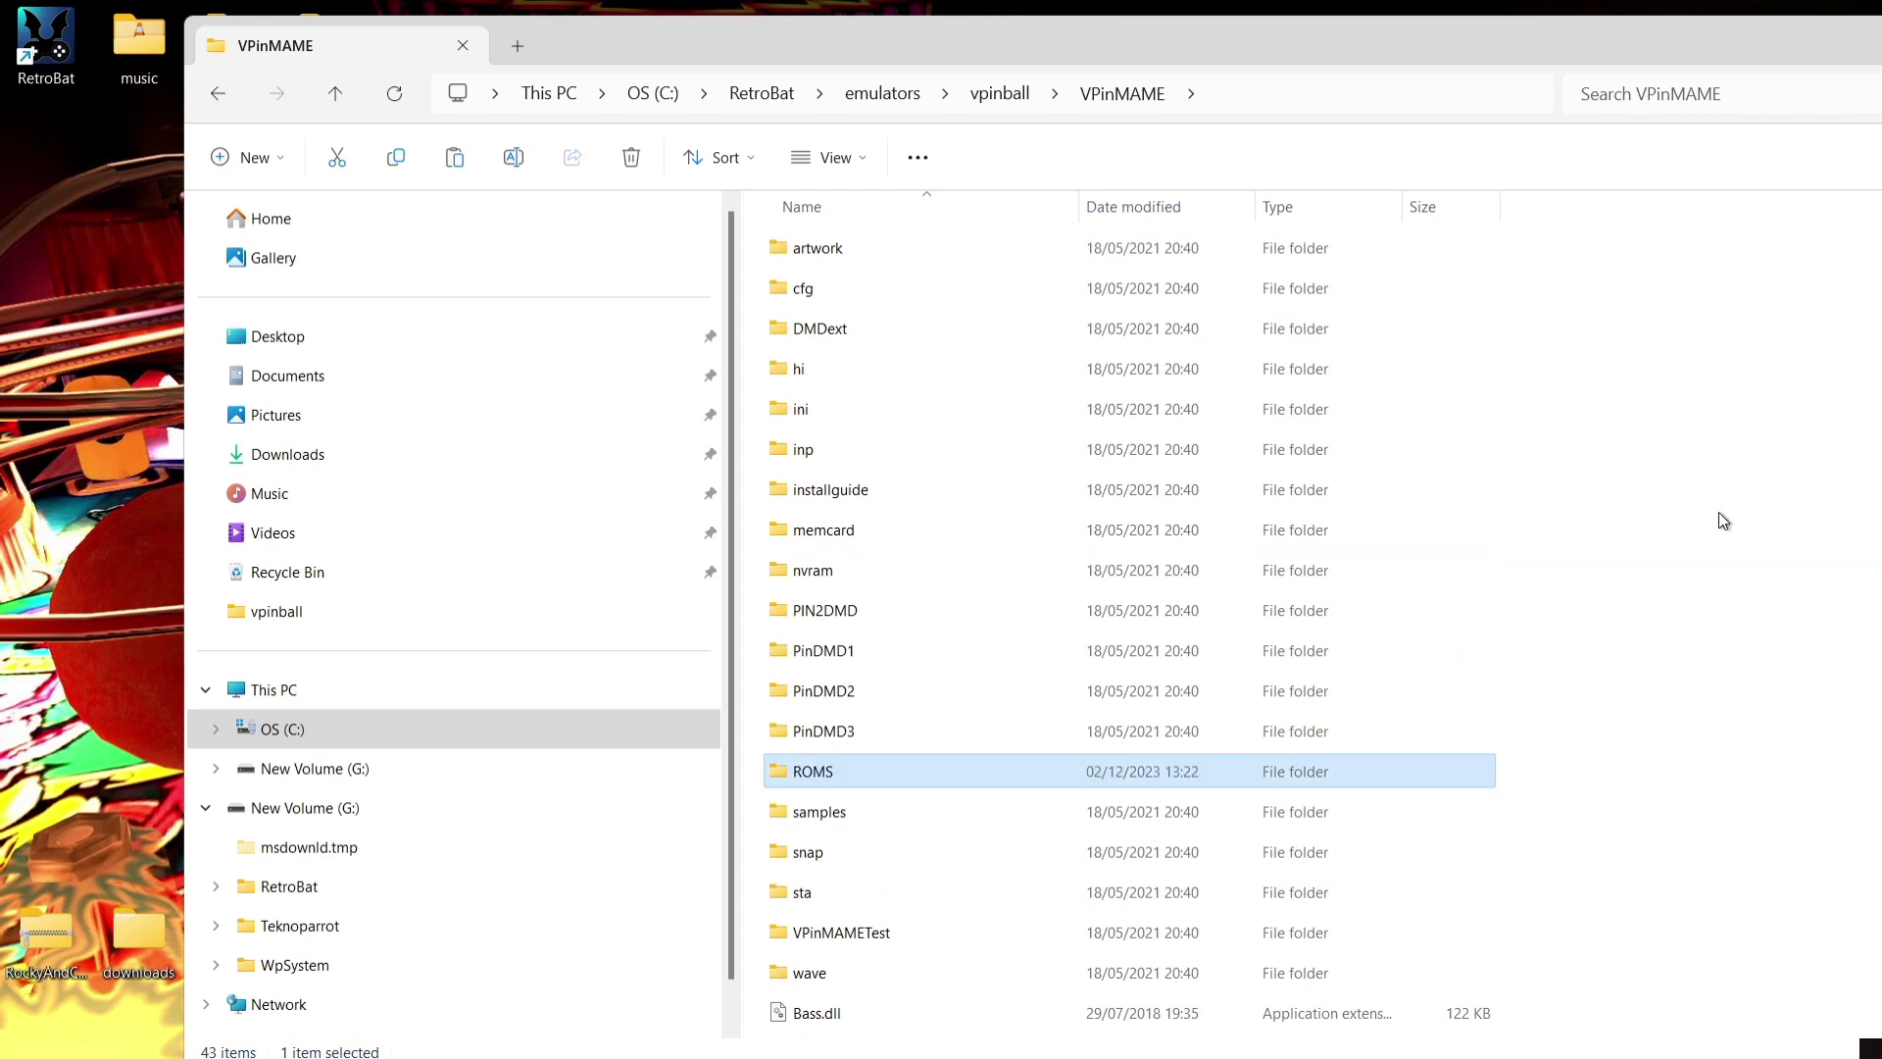
left_click(1693, 474)
left_click_drag(941, 47, 1101, 25)
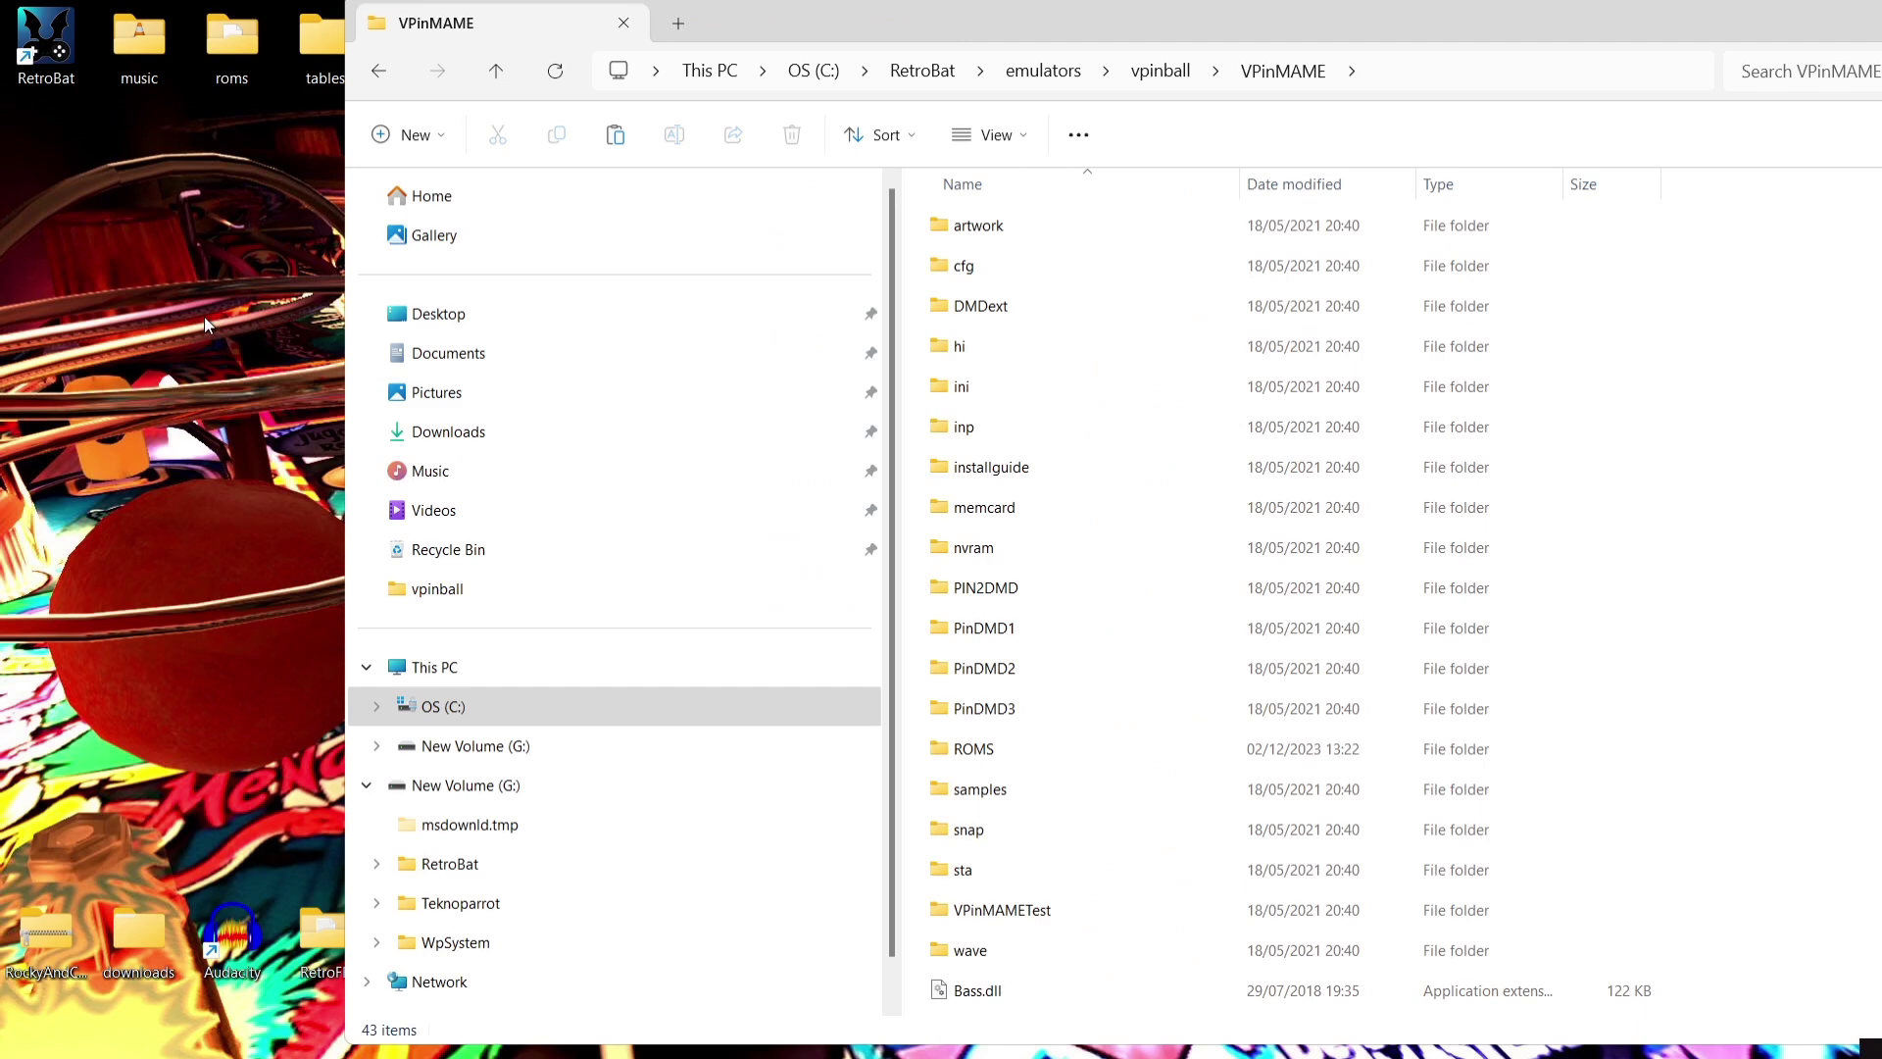
Open the desktop roms folder and select all 1,649 ROM zip files
double_click(243, 31)
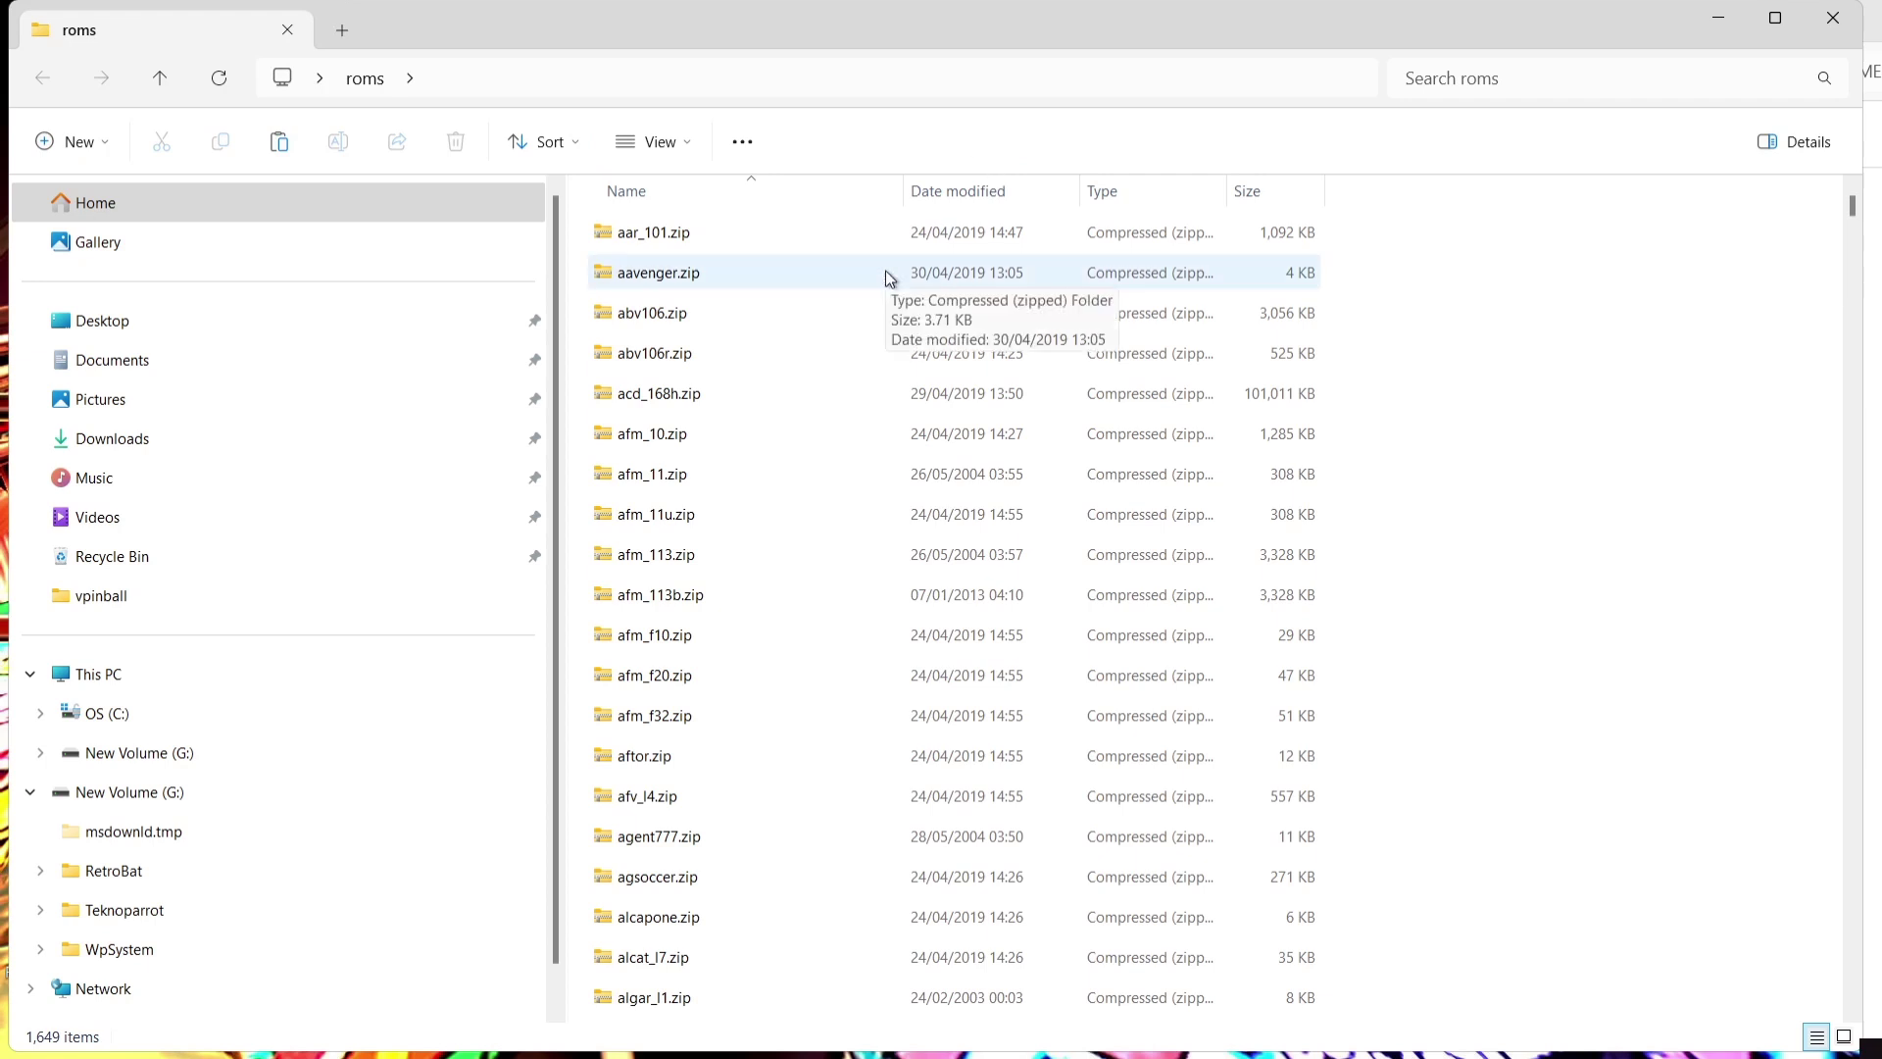
left_click_drag(1853, 206, 1860, 257)
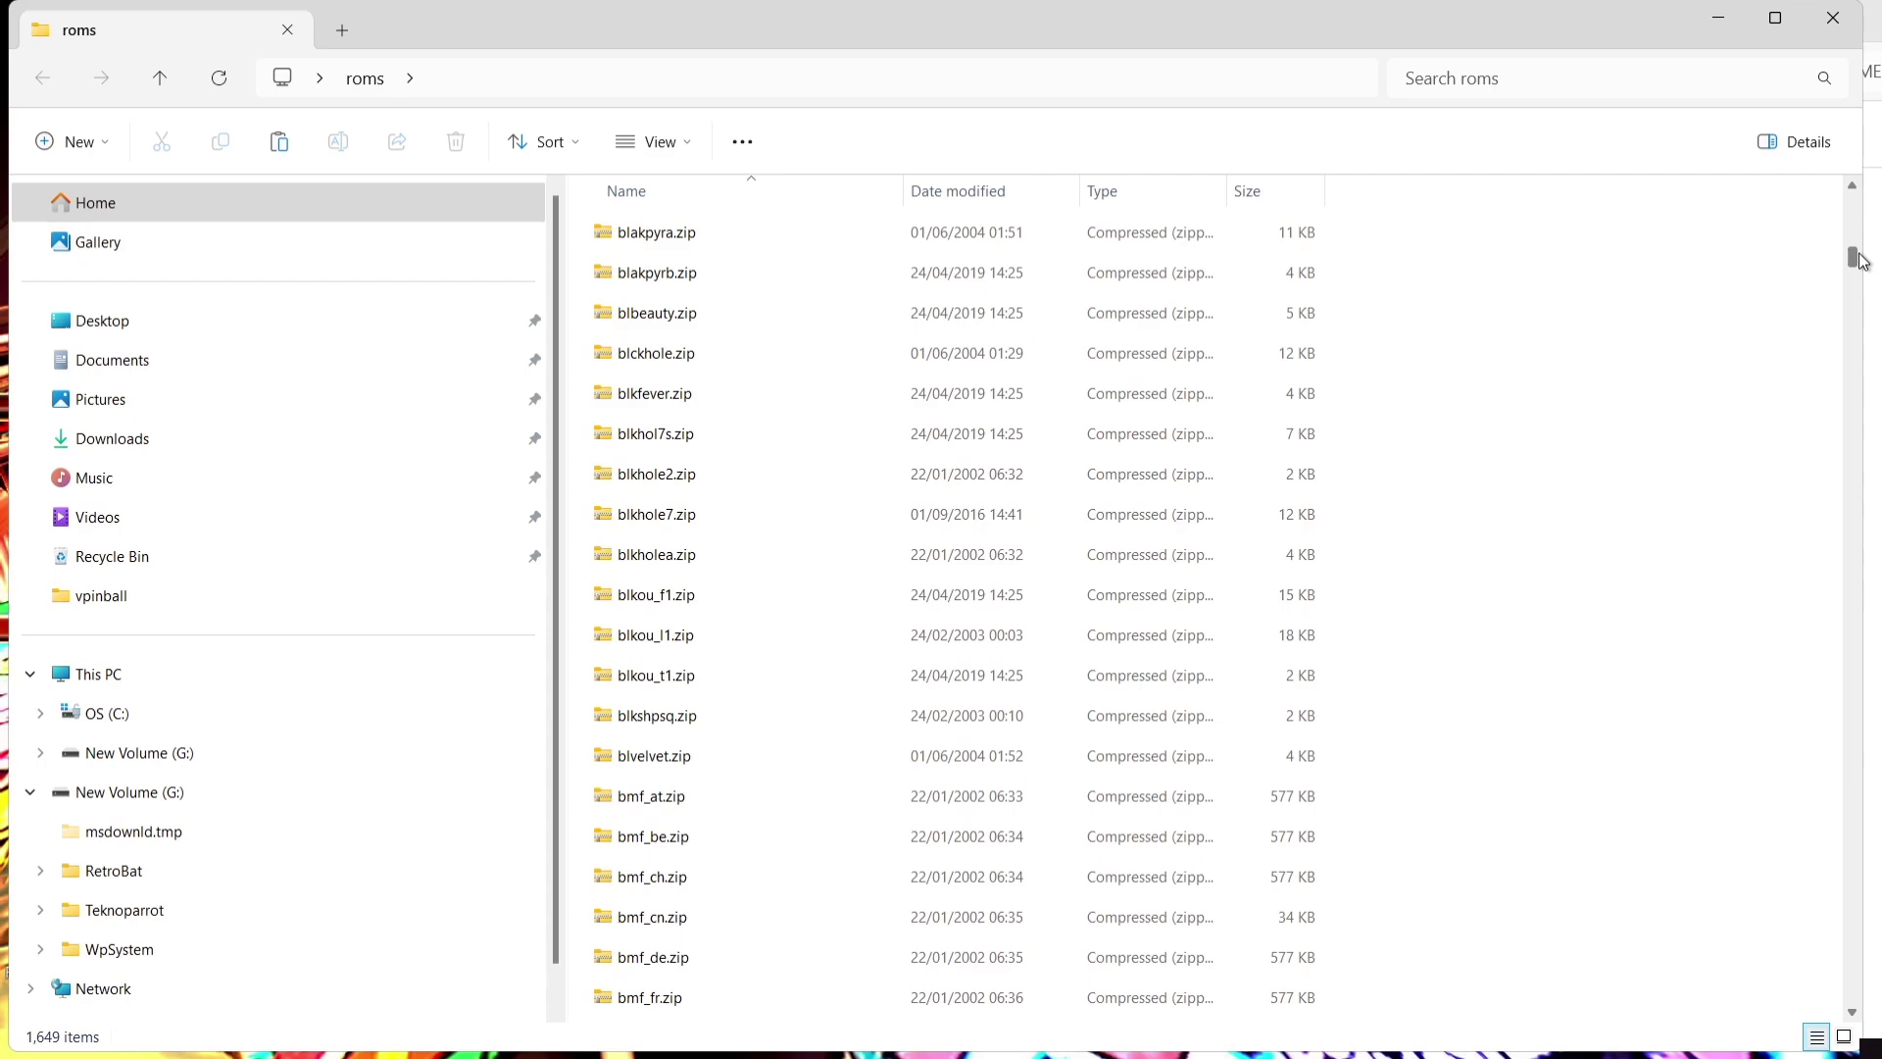
left_click_drag(1860, 257, 1880, 439)
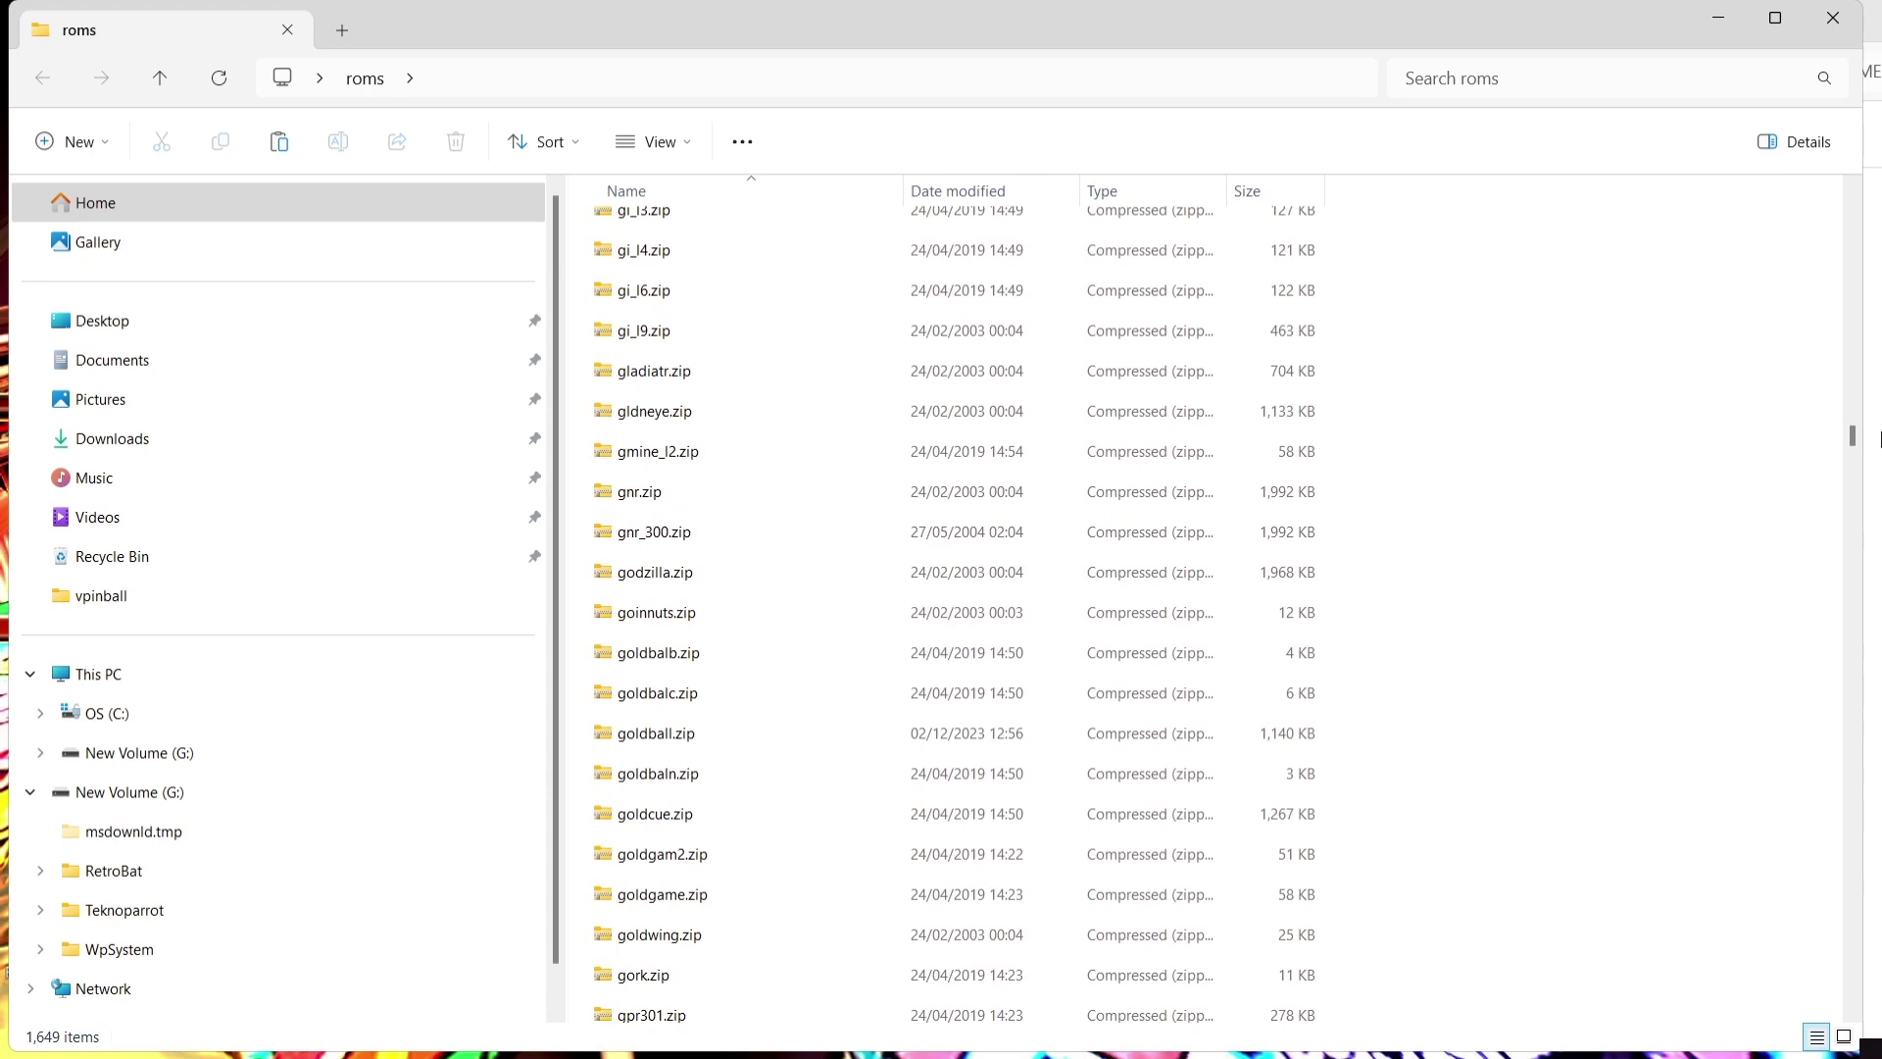
left_click(696, 414)
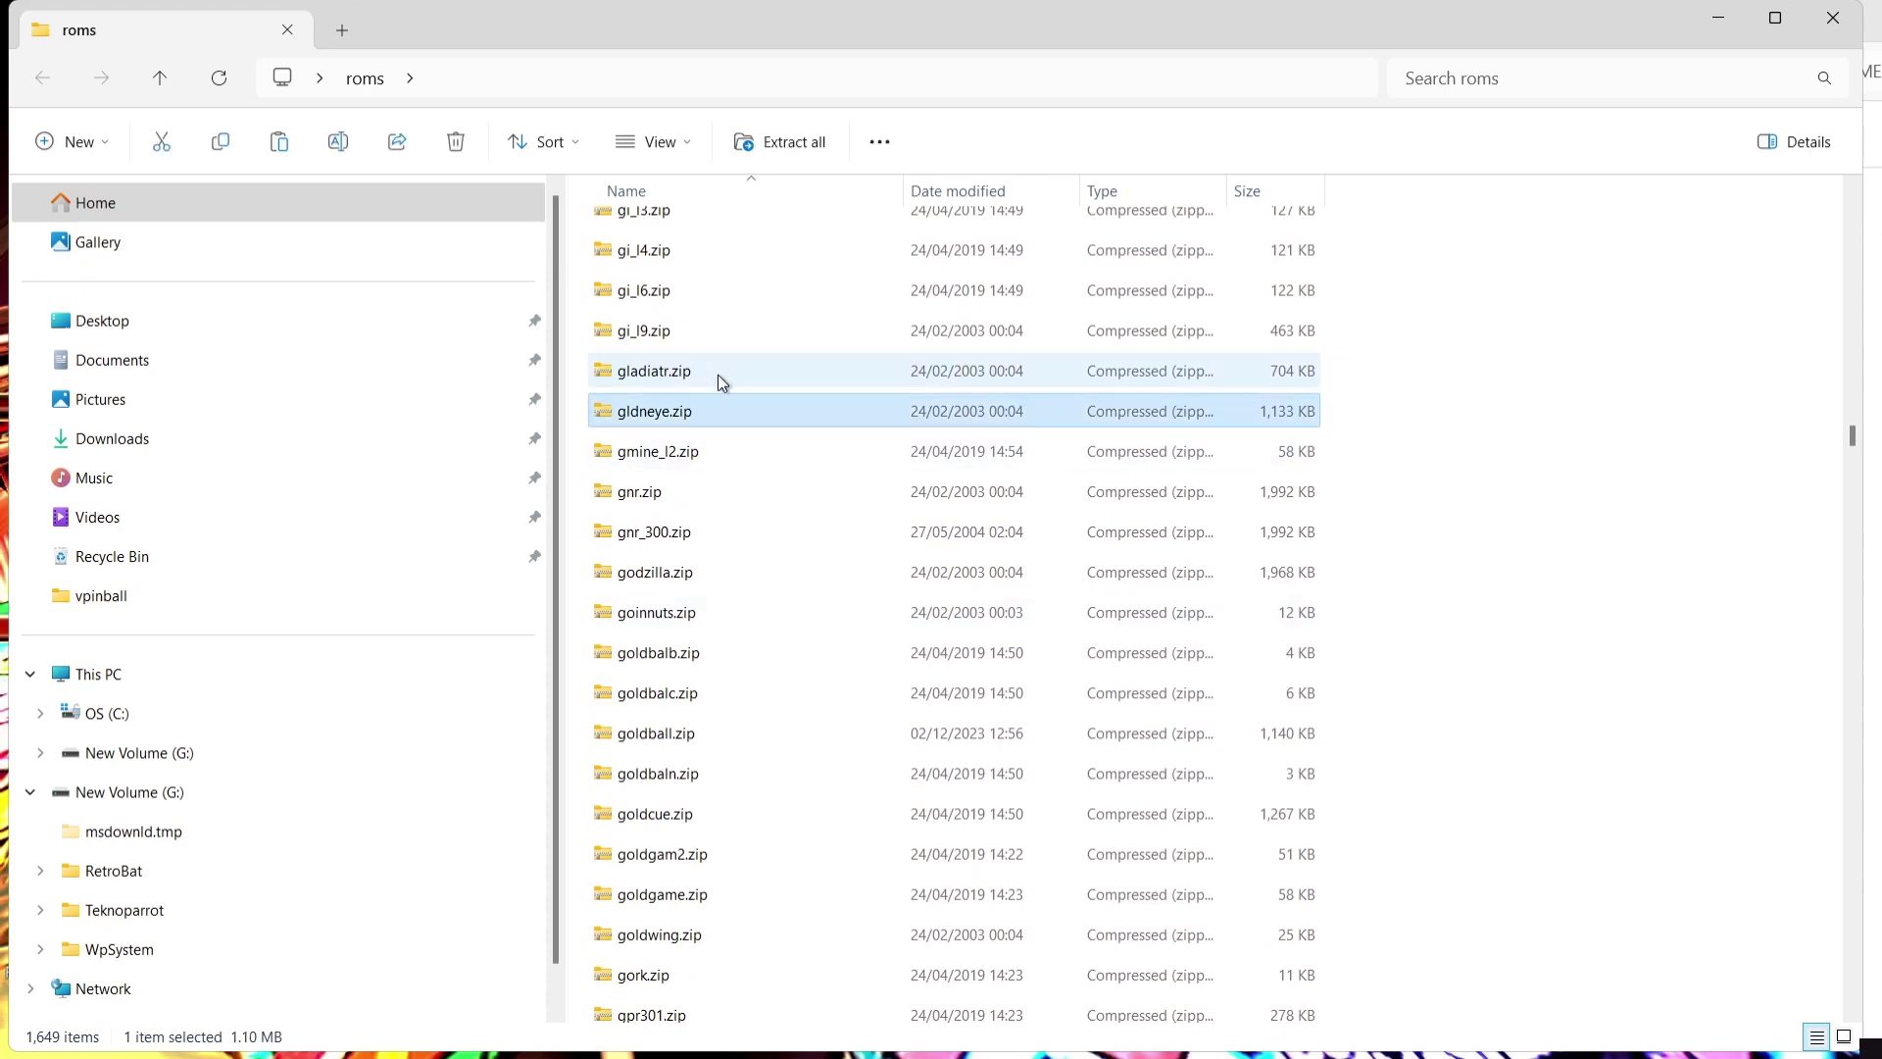
key("ctrl+a")
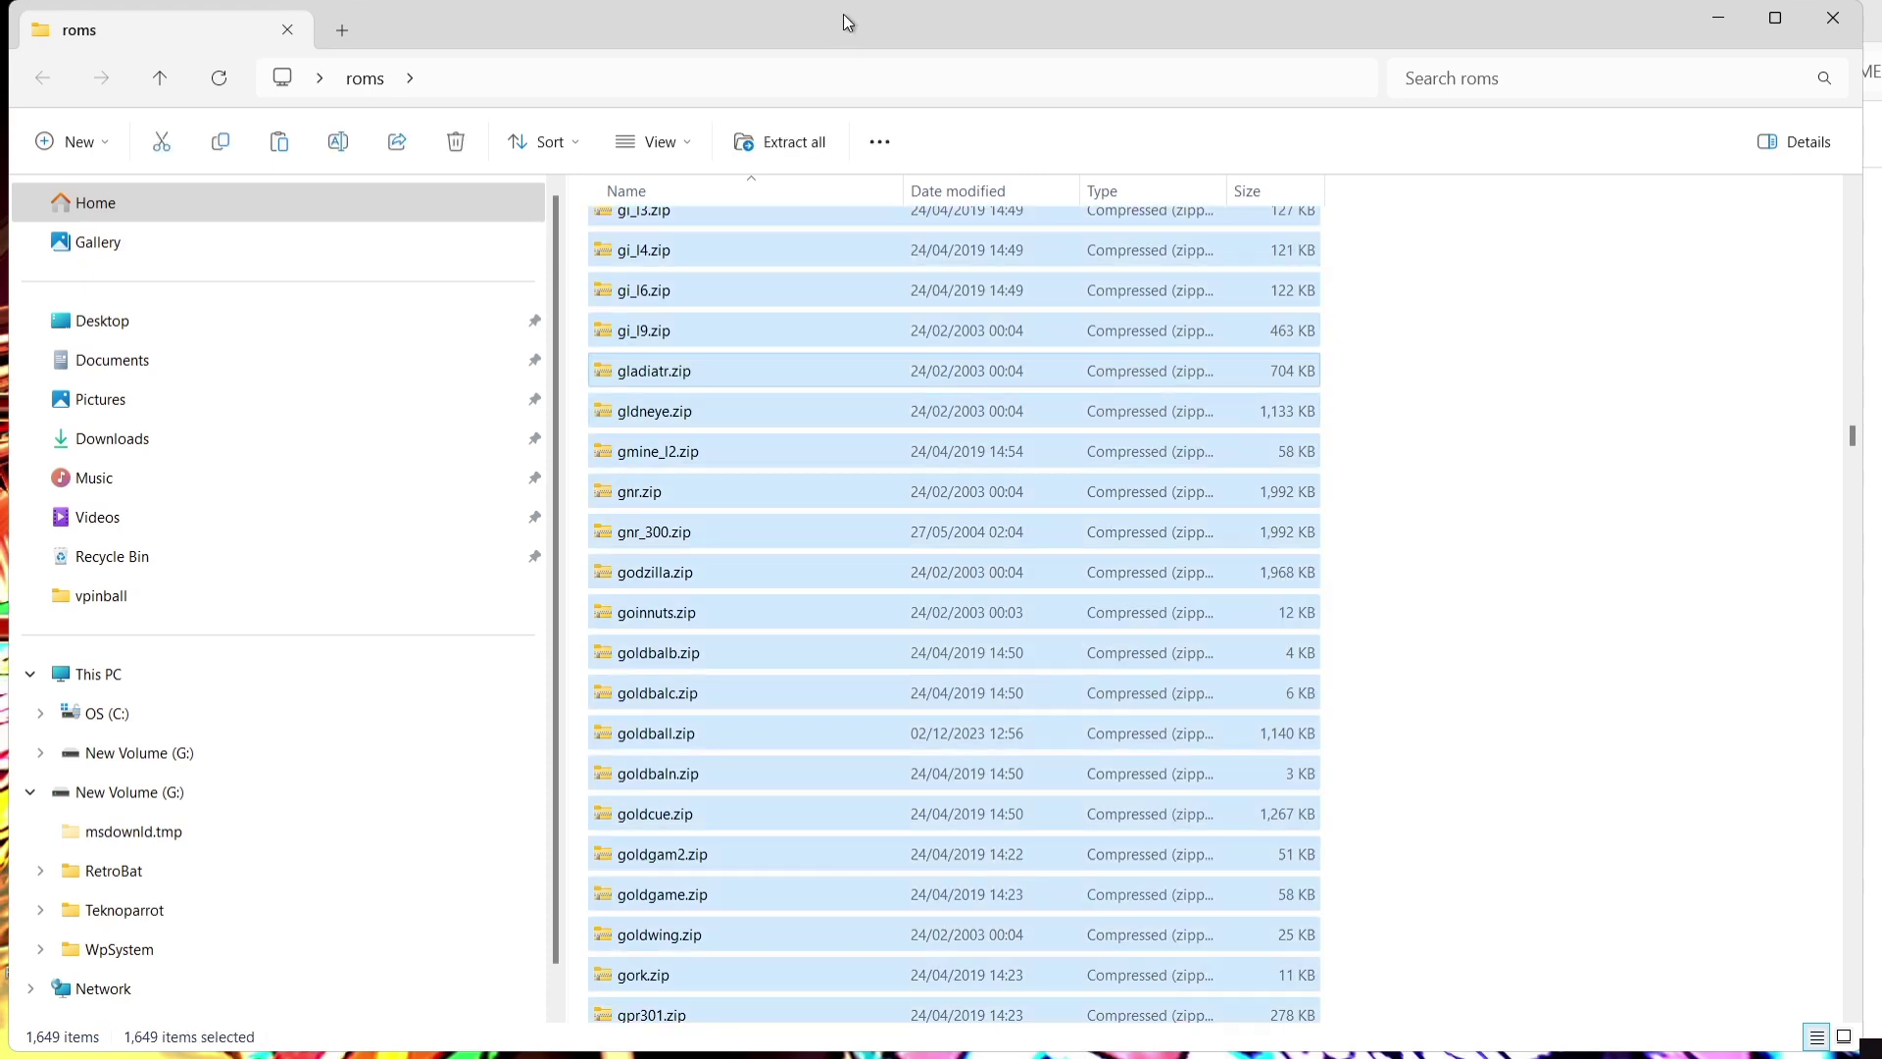
Move the selected ROM zips into VPinMAME's empty ROMS folder
left_click_drag(847, 24, 246, 110)
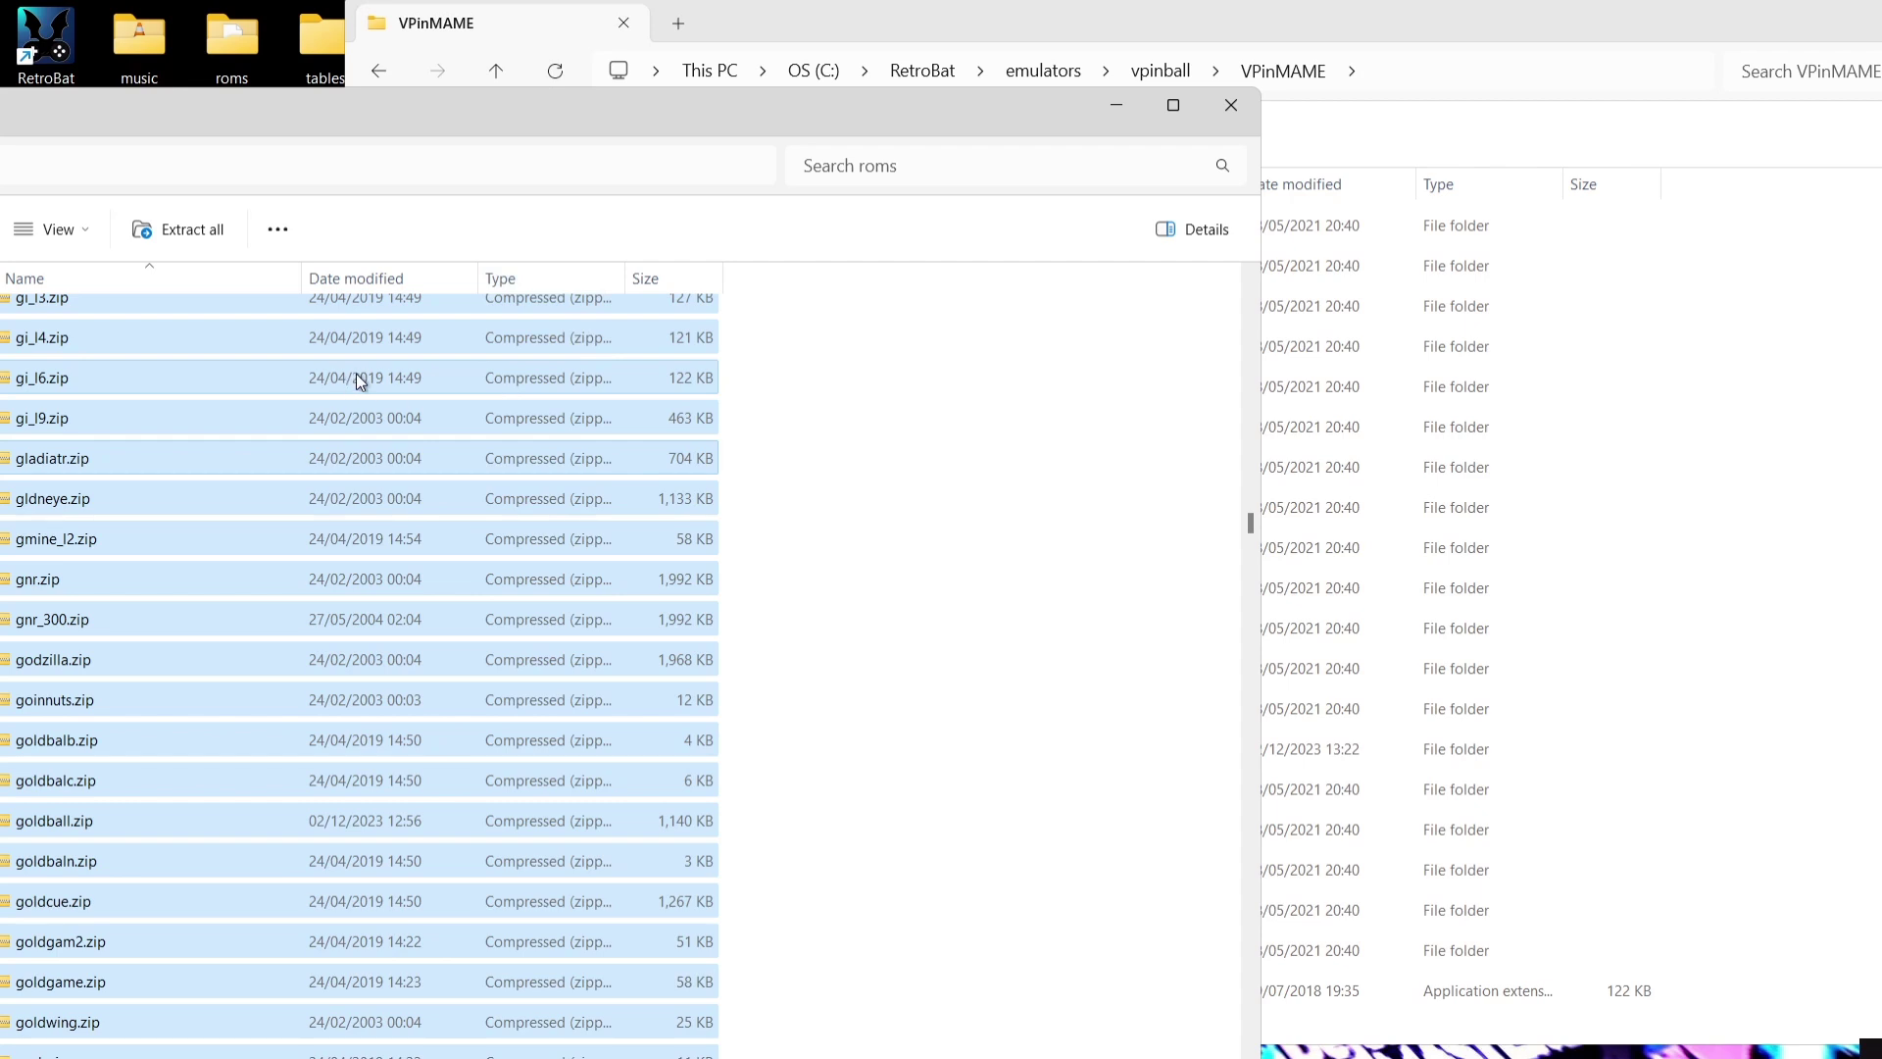
left_click(1147, 21)
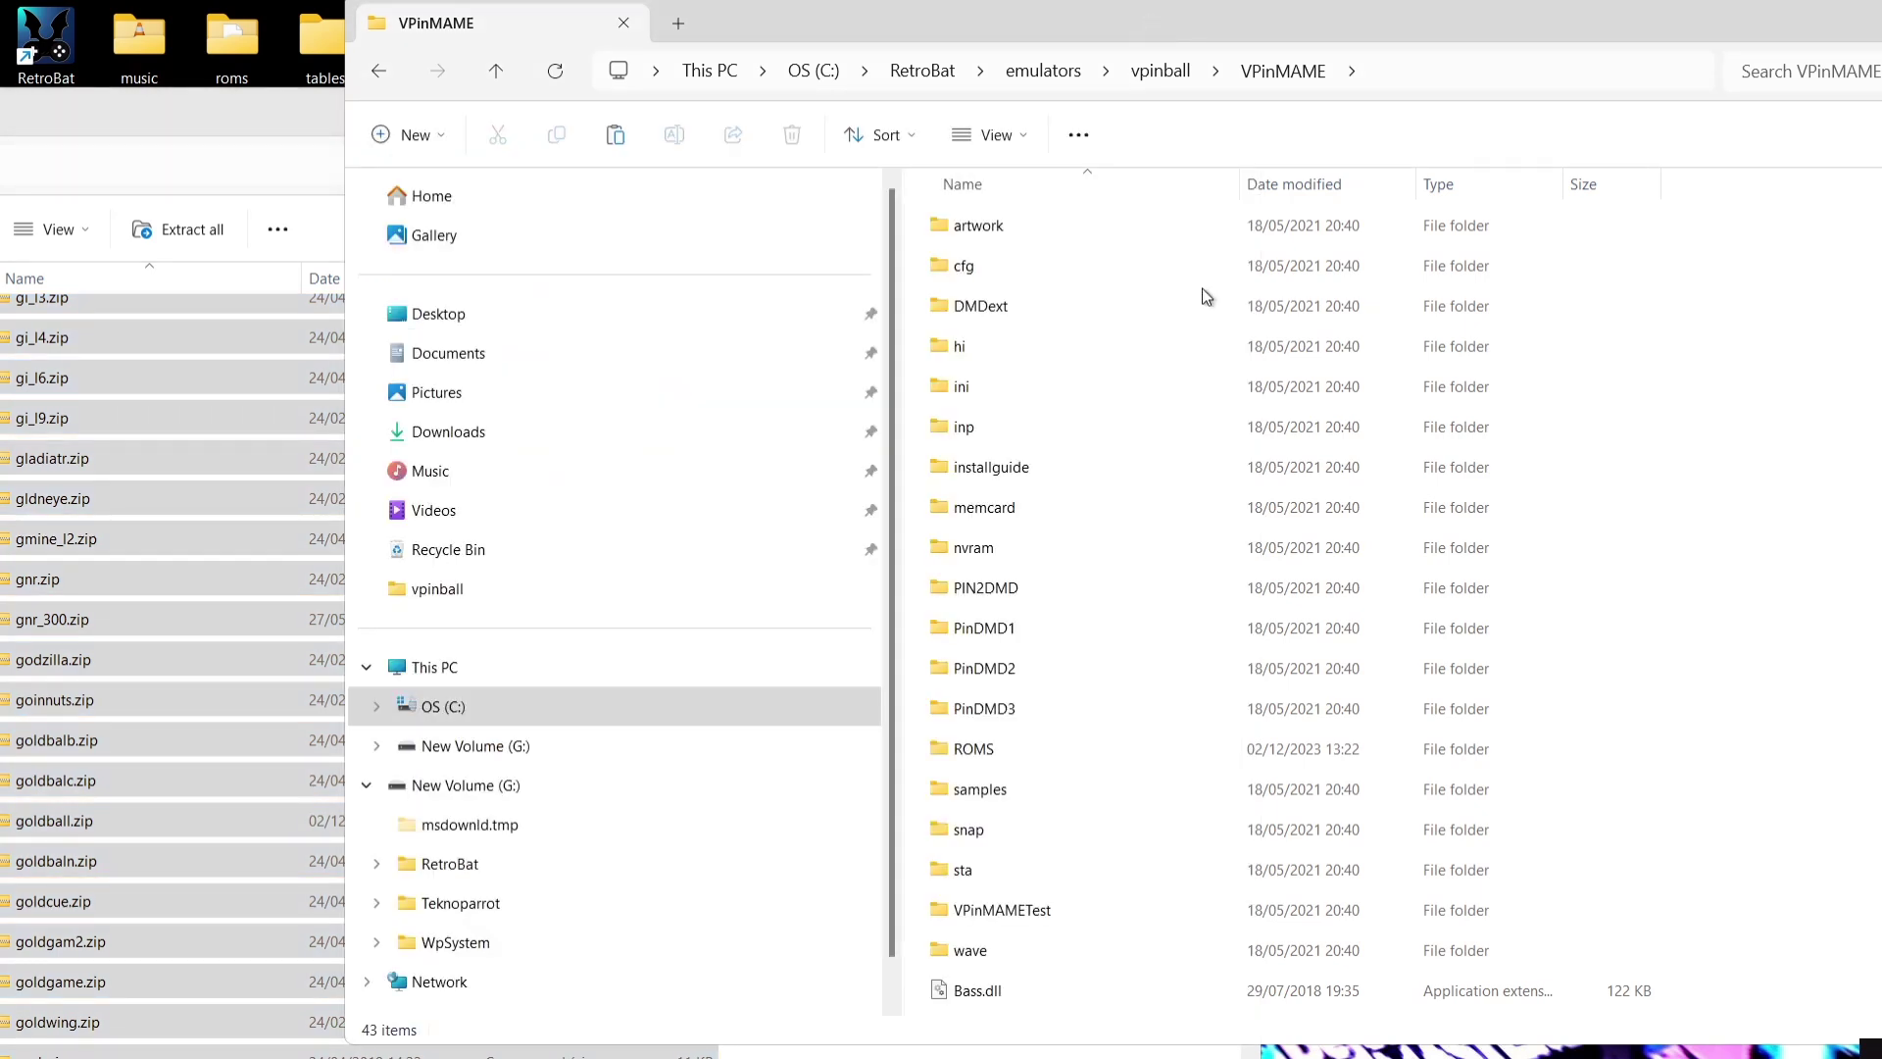
double_click(980, 755)
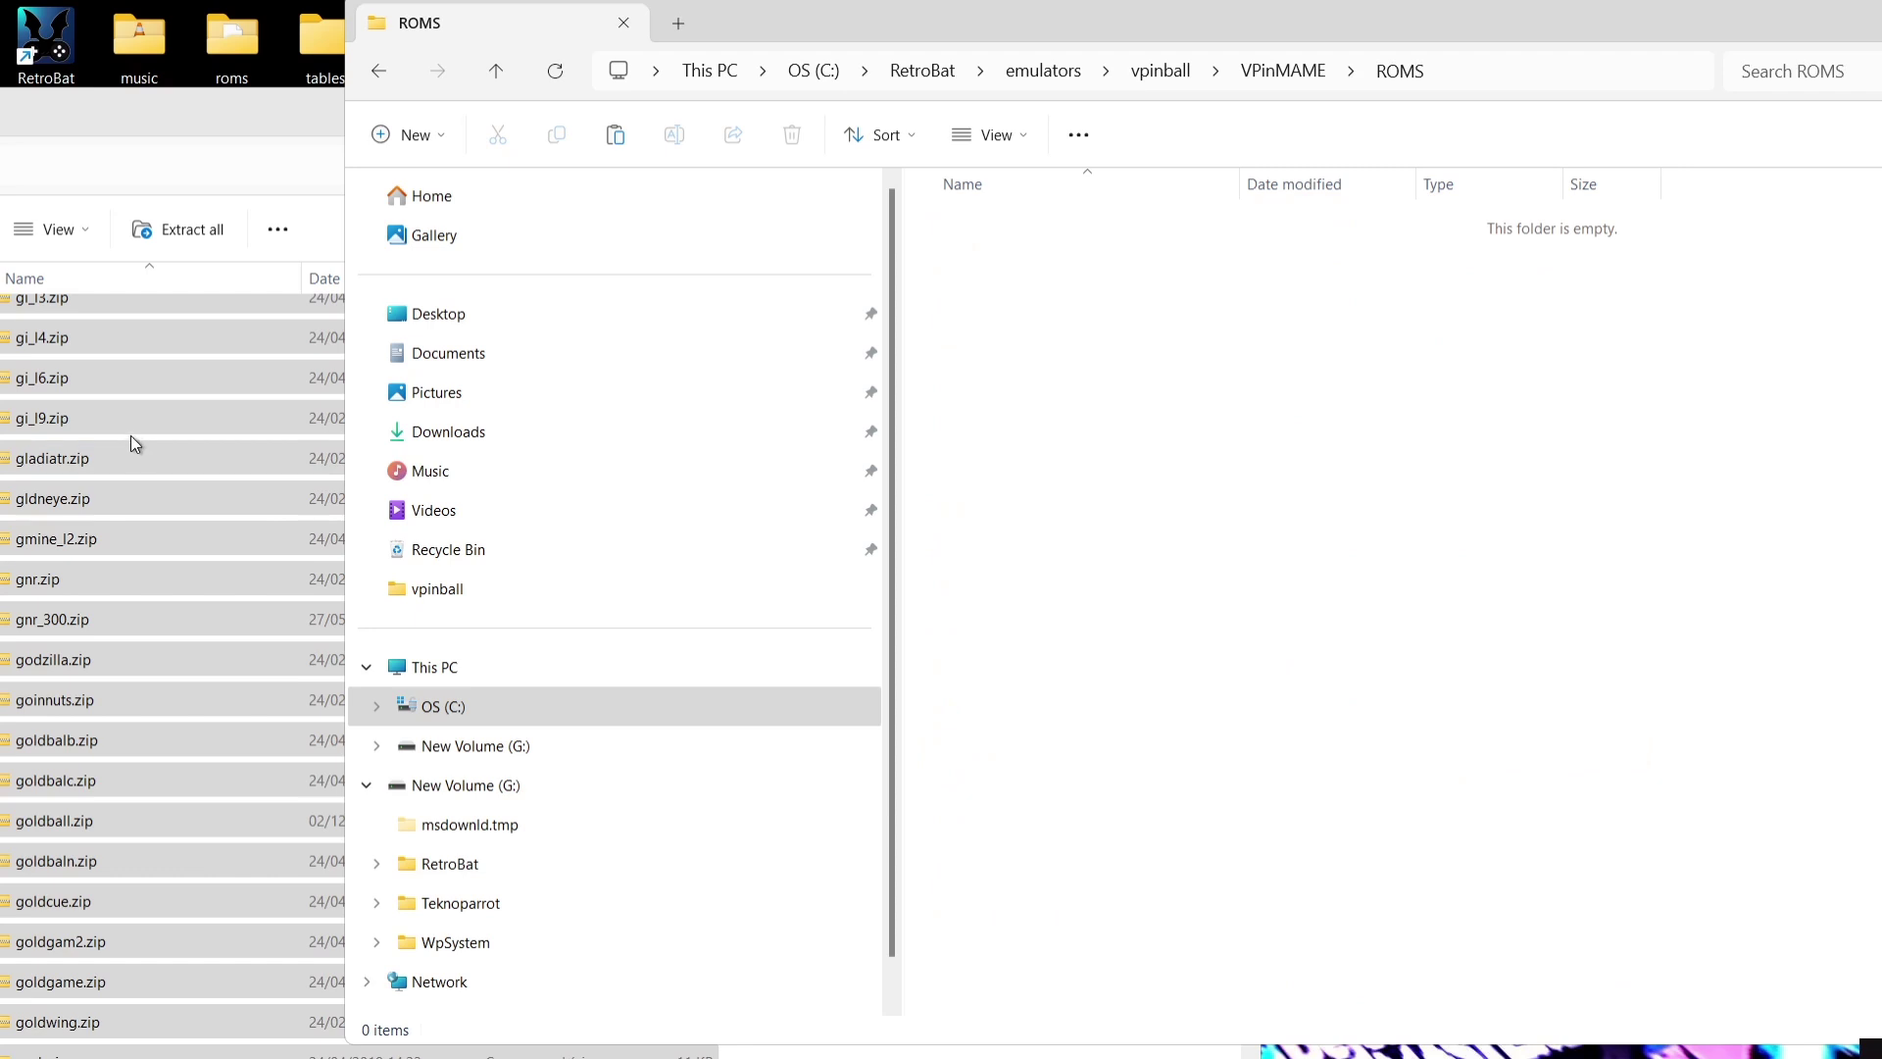
left_click_drag(116, 332, 1250, 514)
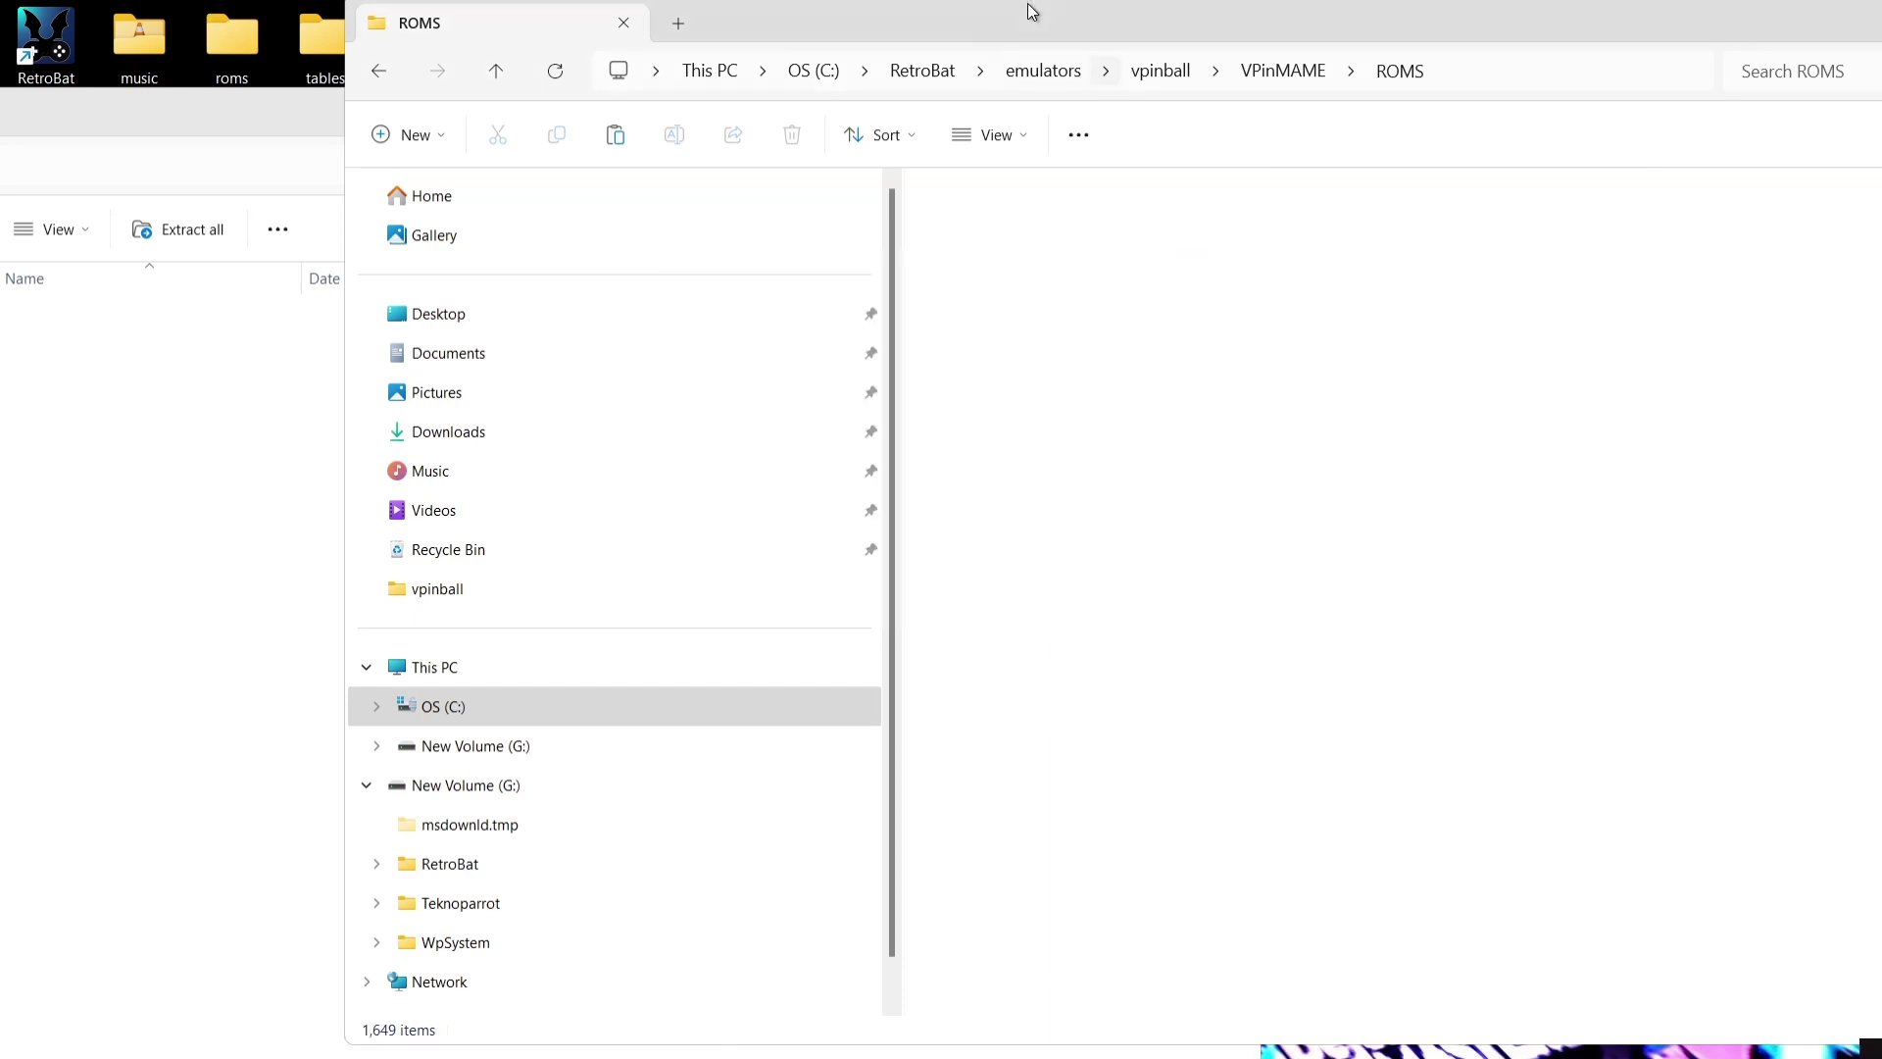
left_click(256, 132)
Close the emptied roms window and open vpinball's Music folder full-screen
left_click(1231, 105)
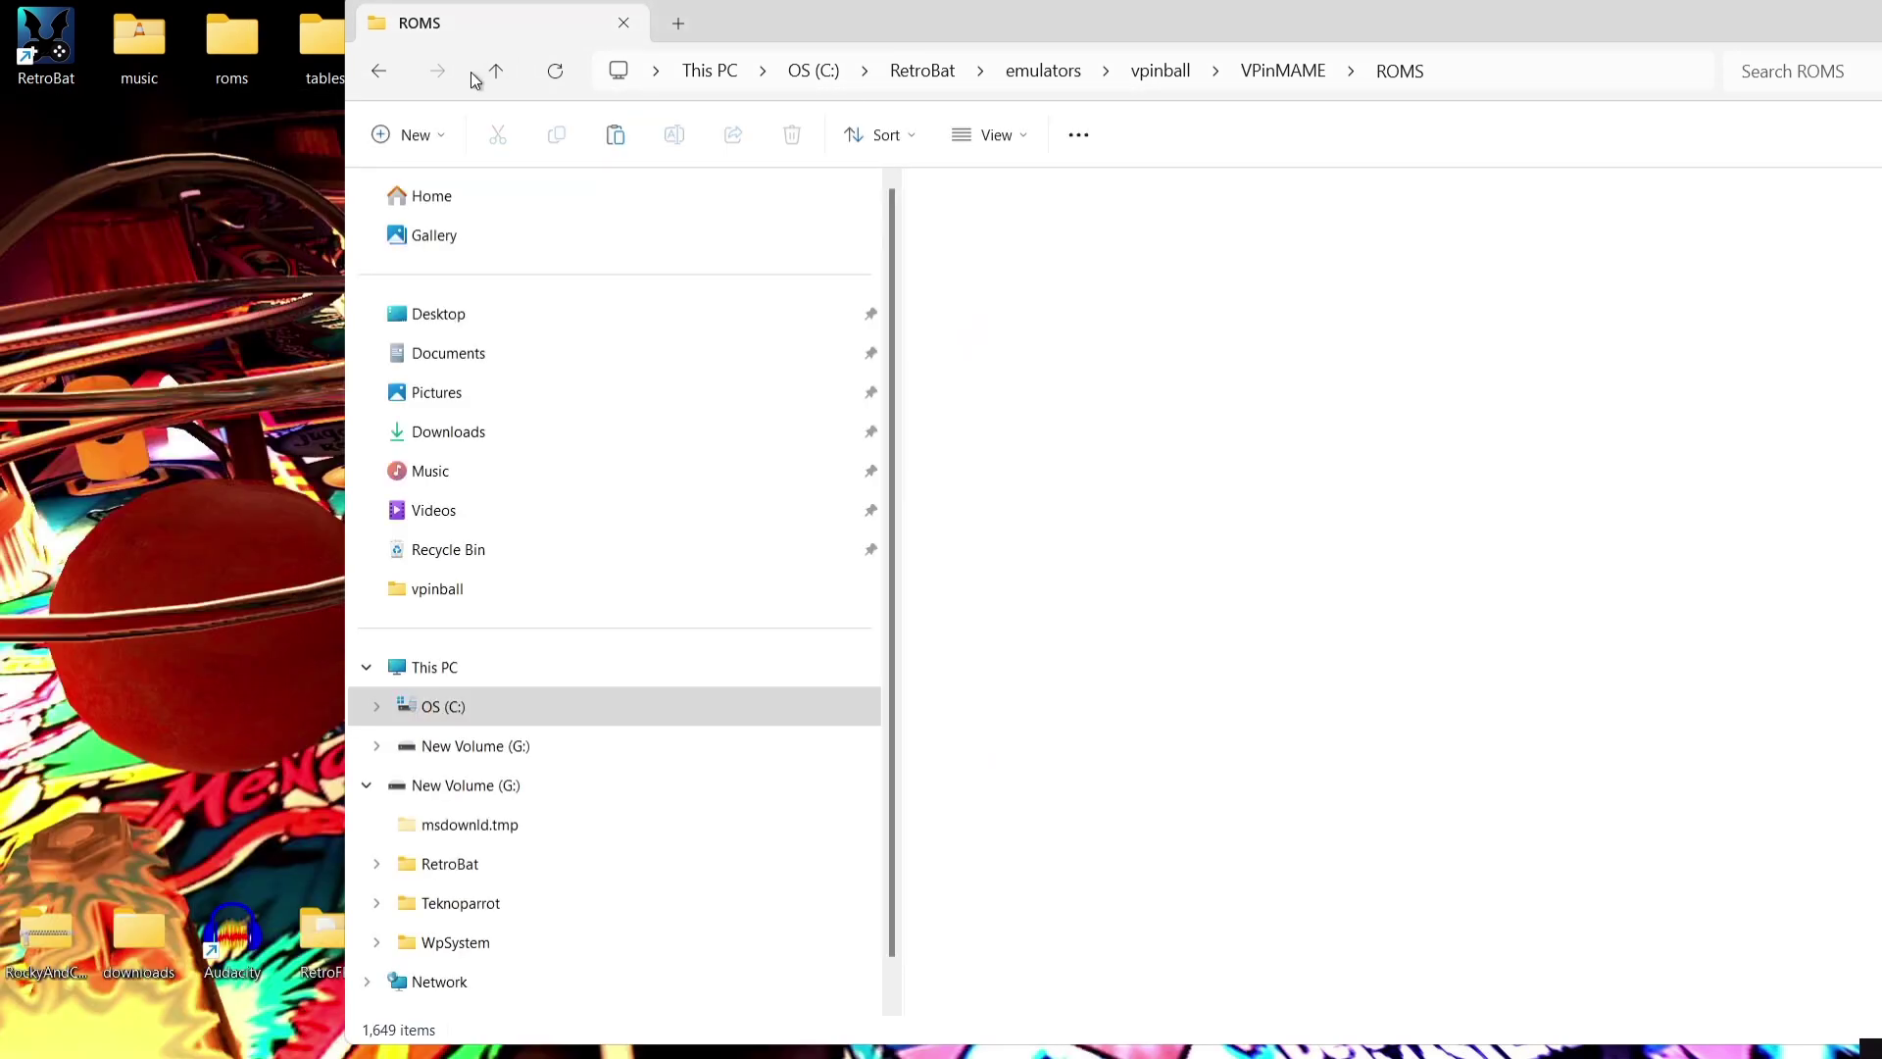
left_click(374, 73)
left_click(373, 77)
key("super+Up")
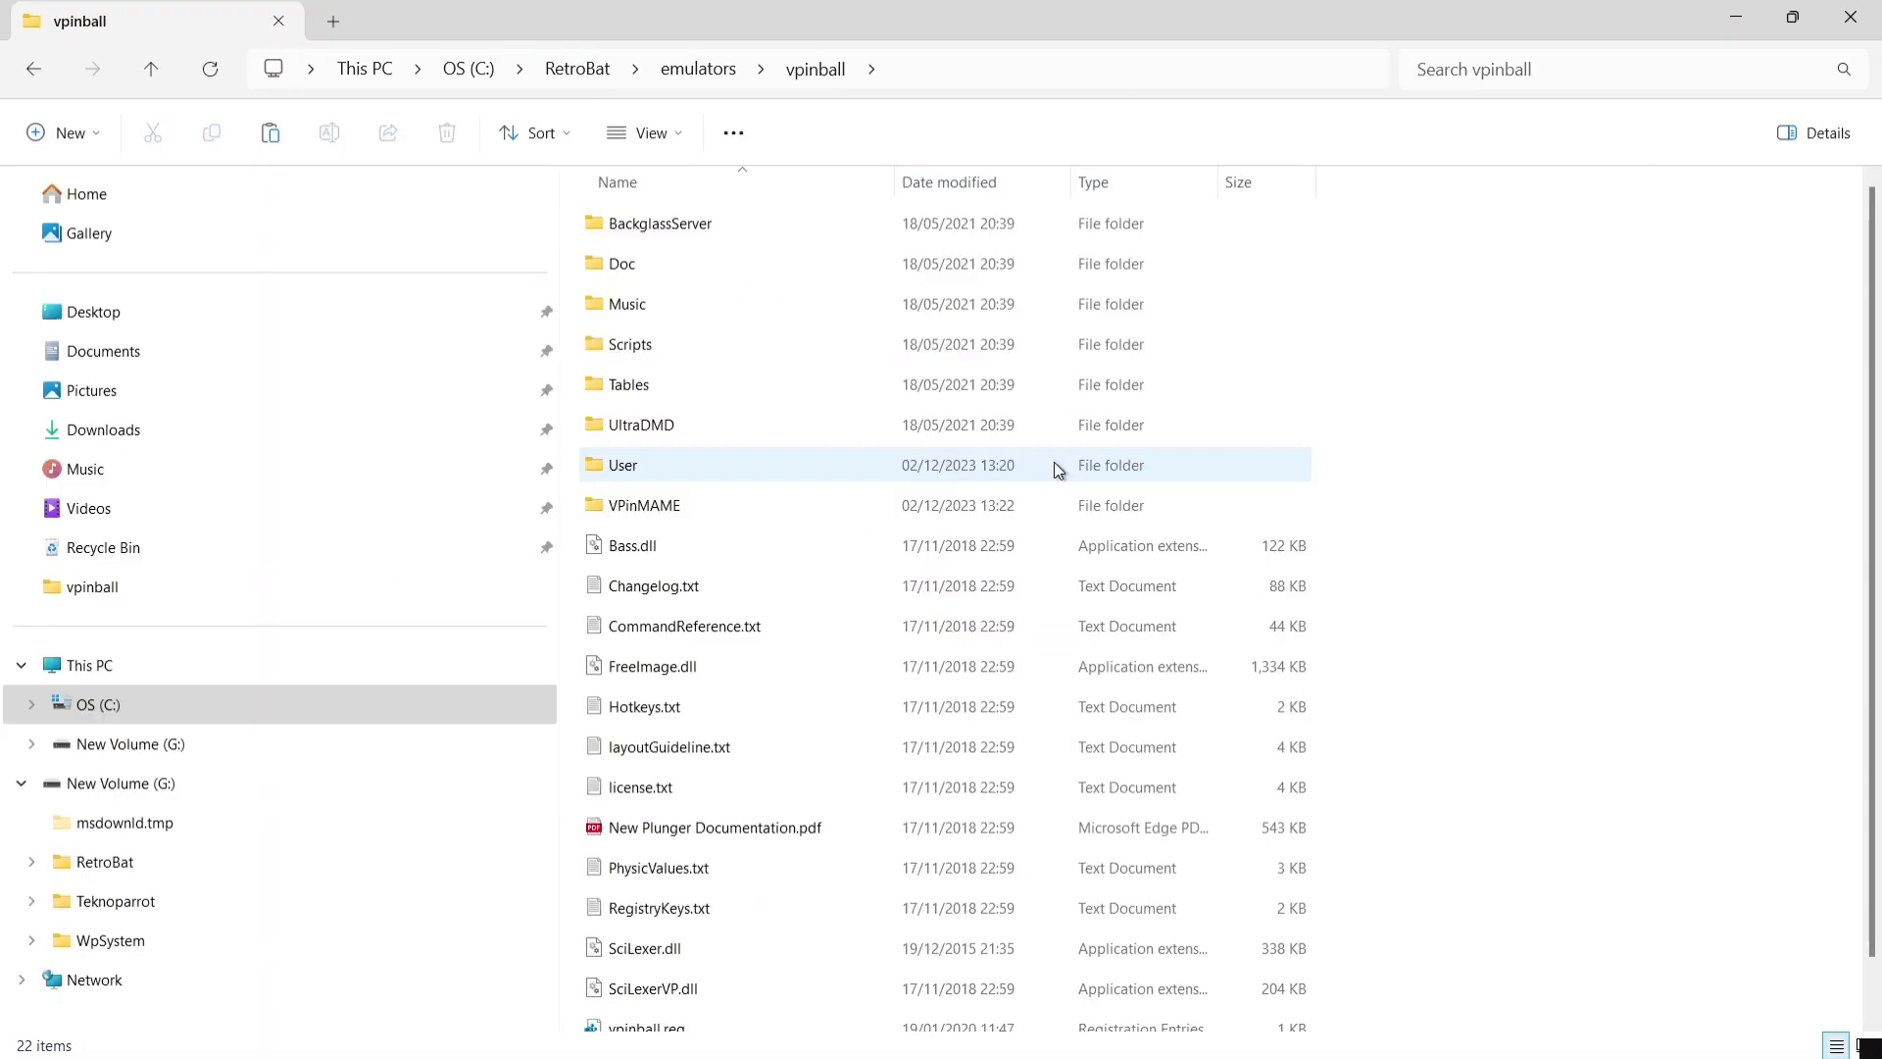
double_click(810, 294)
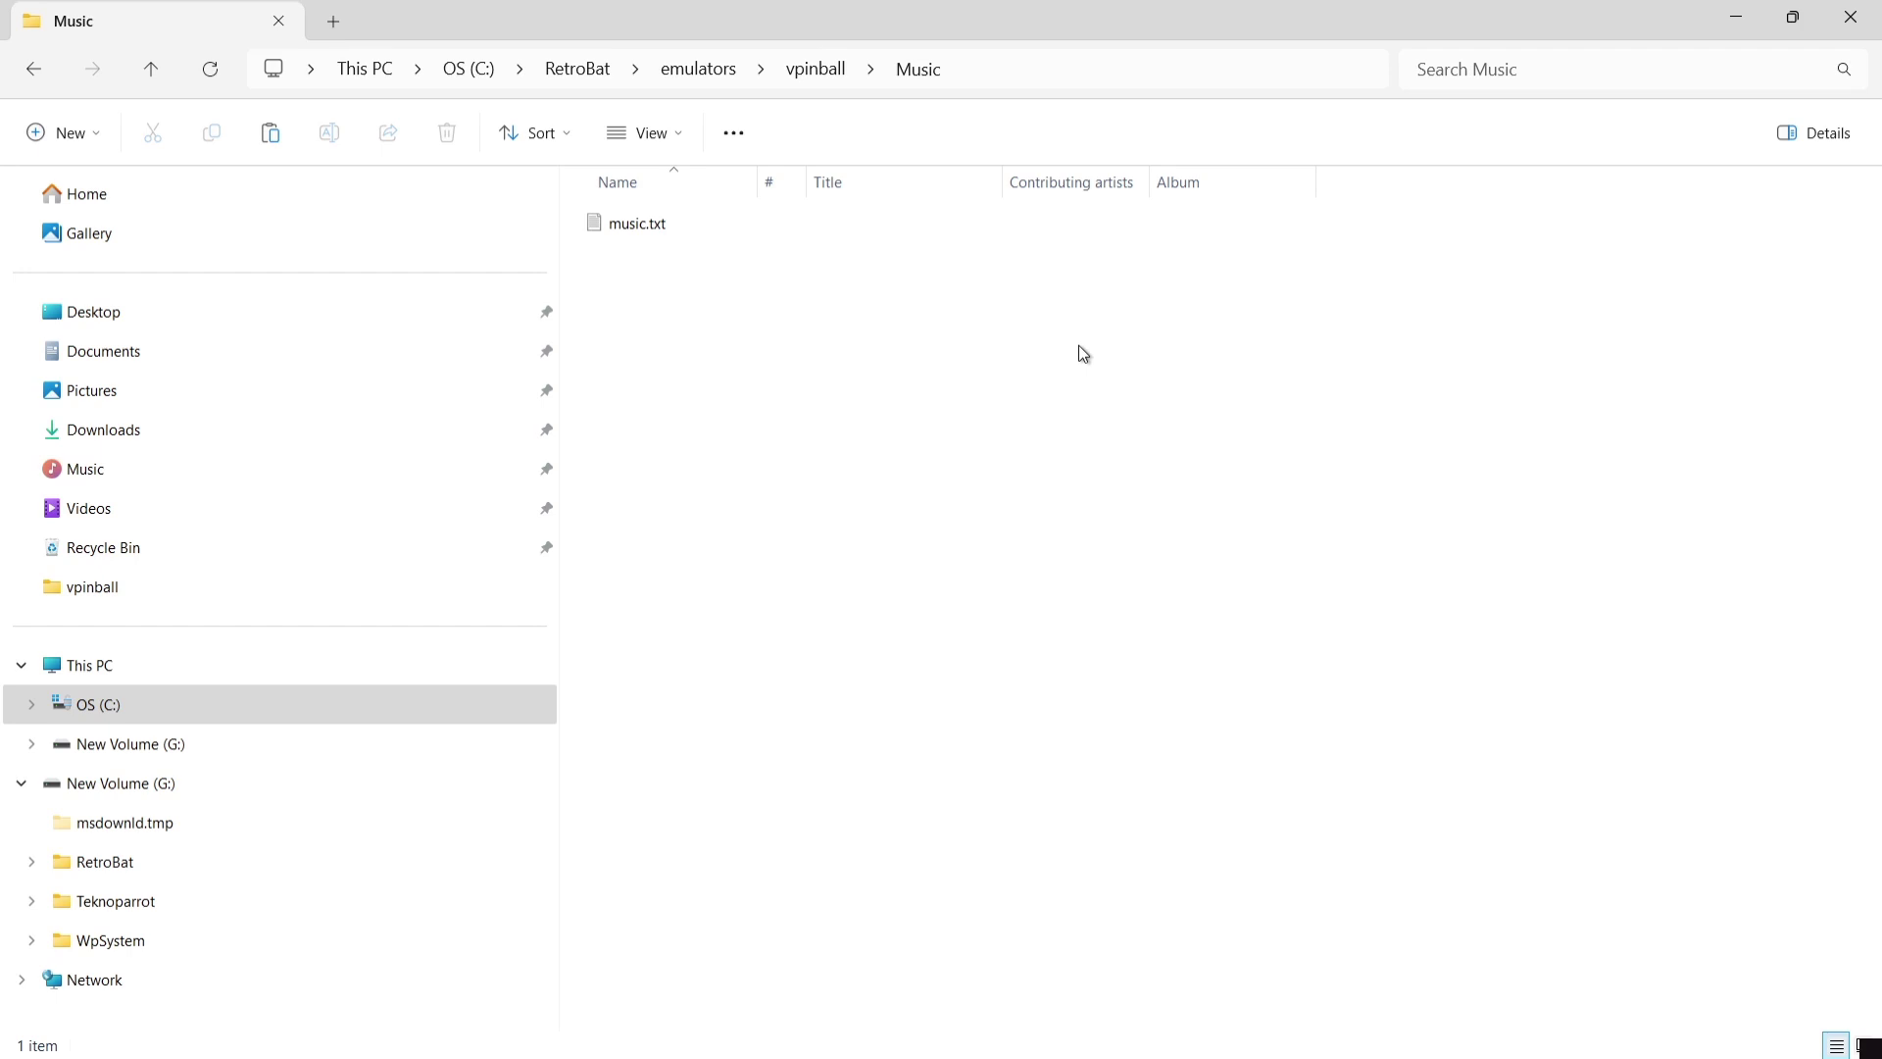
Move all 280 desktop music files into vpinball's Music folder, replacing music.txt
double_click(601, 12)
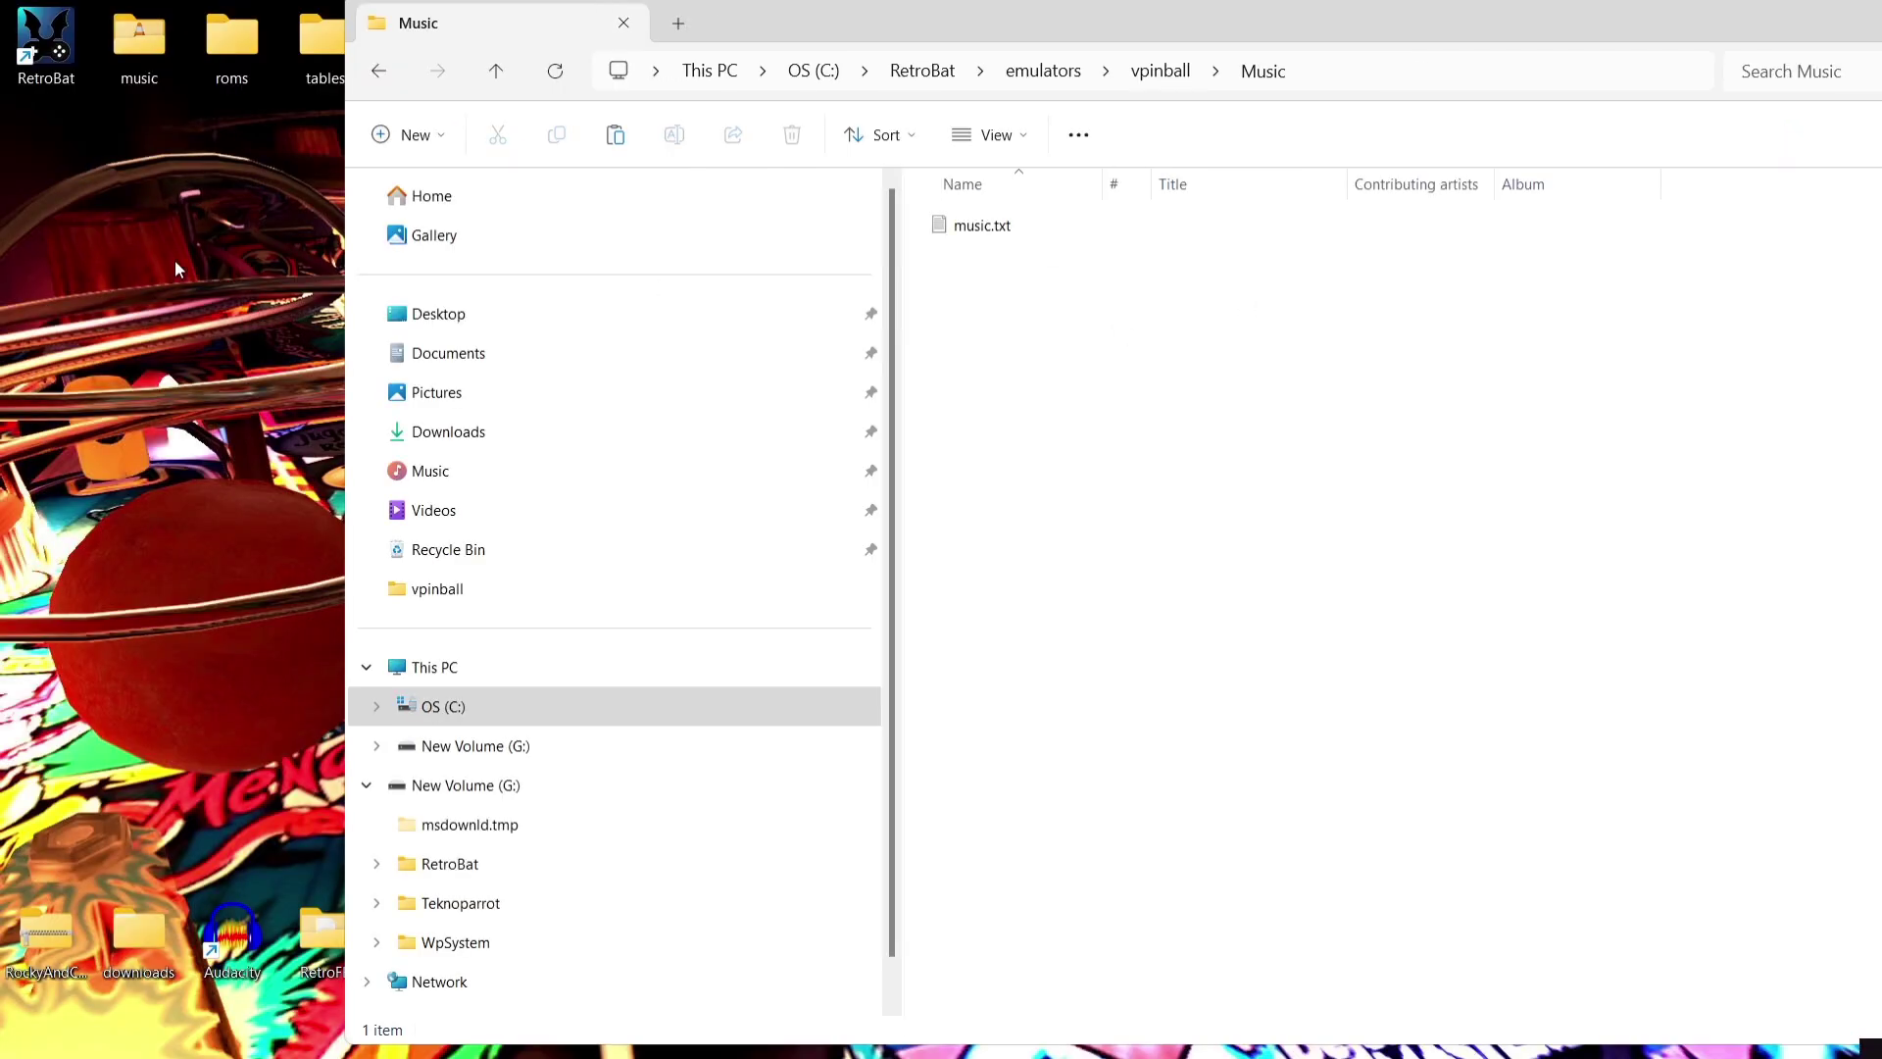
double_click(139, 44)
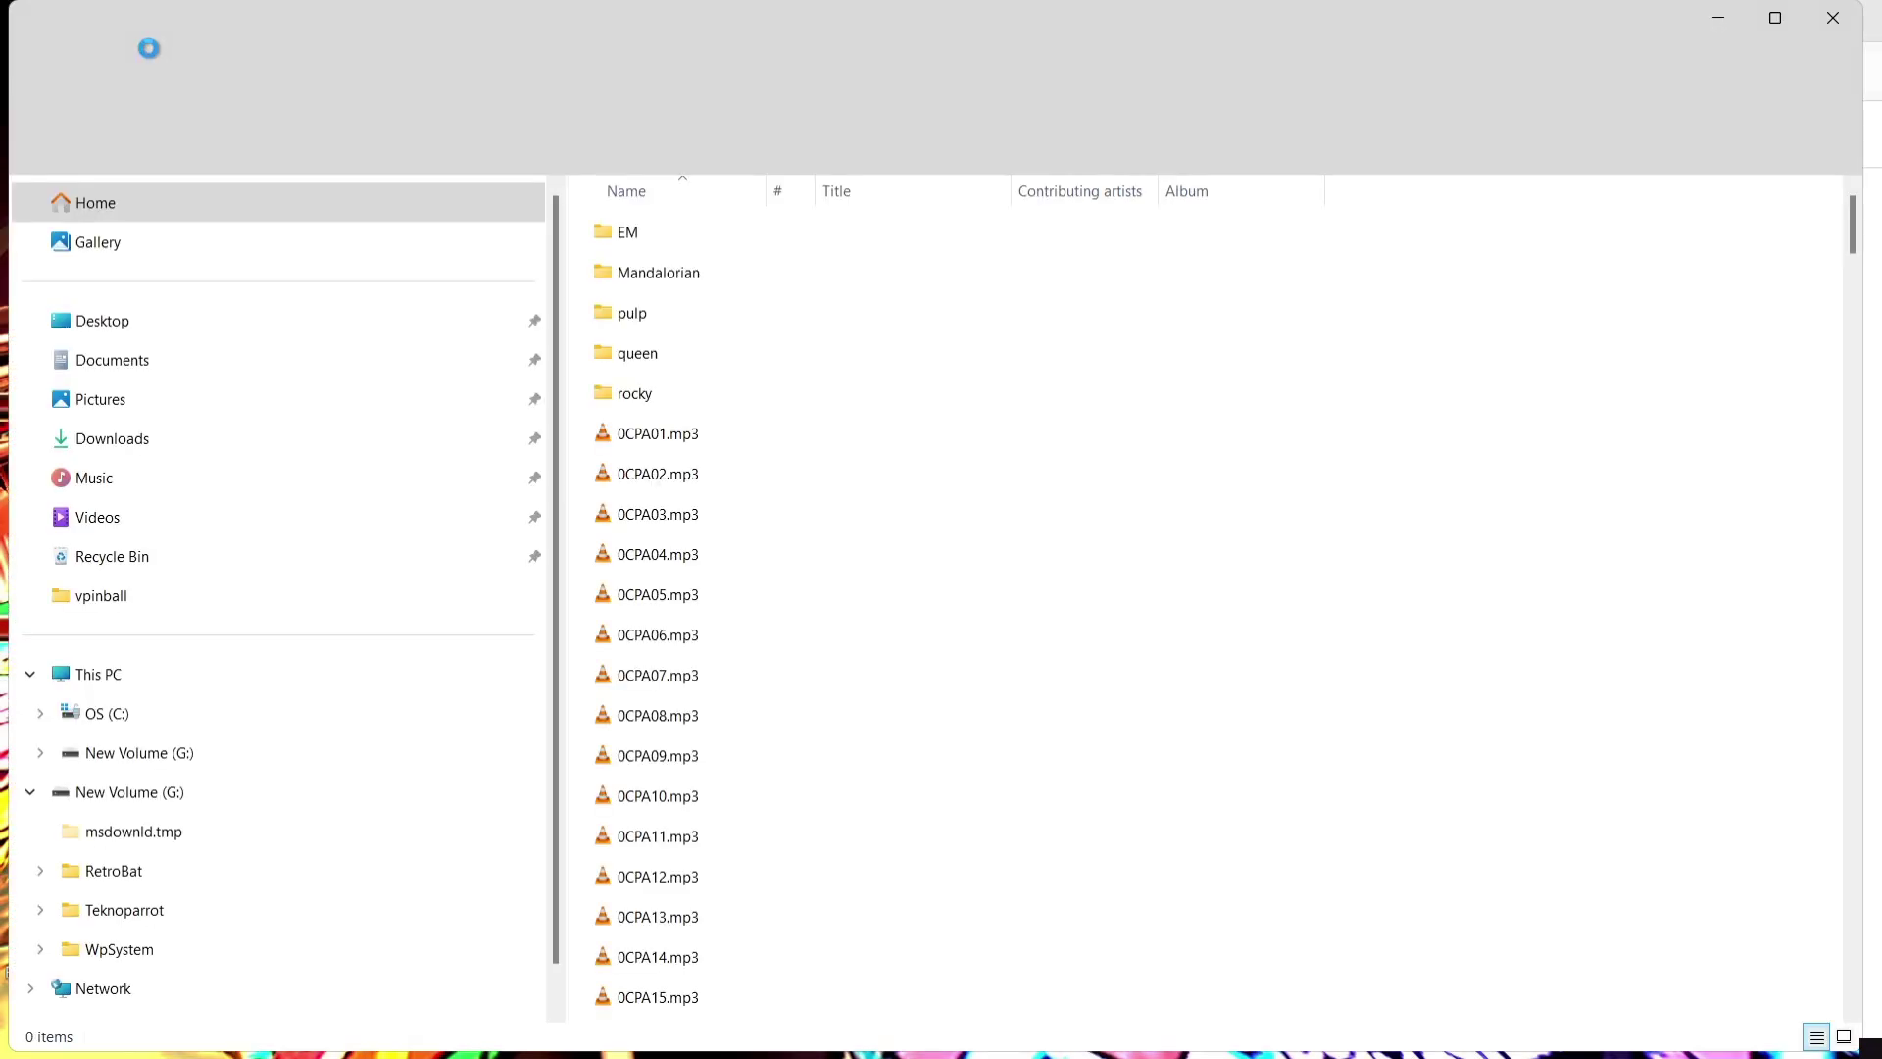
left_click_drag(1179, 40, 533, 78)
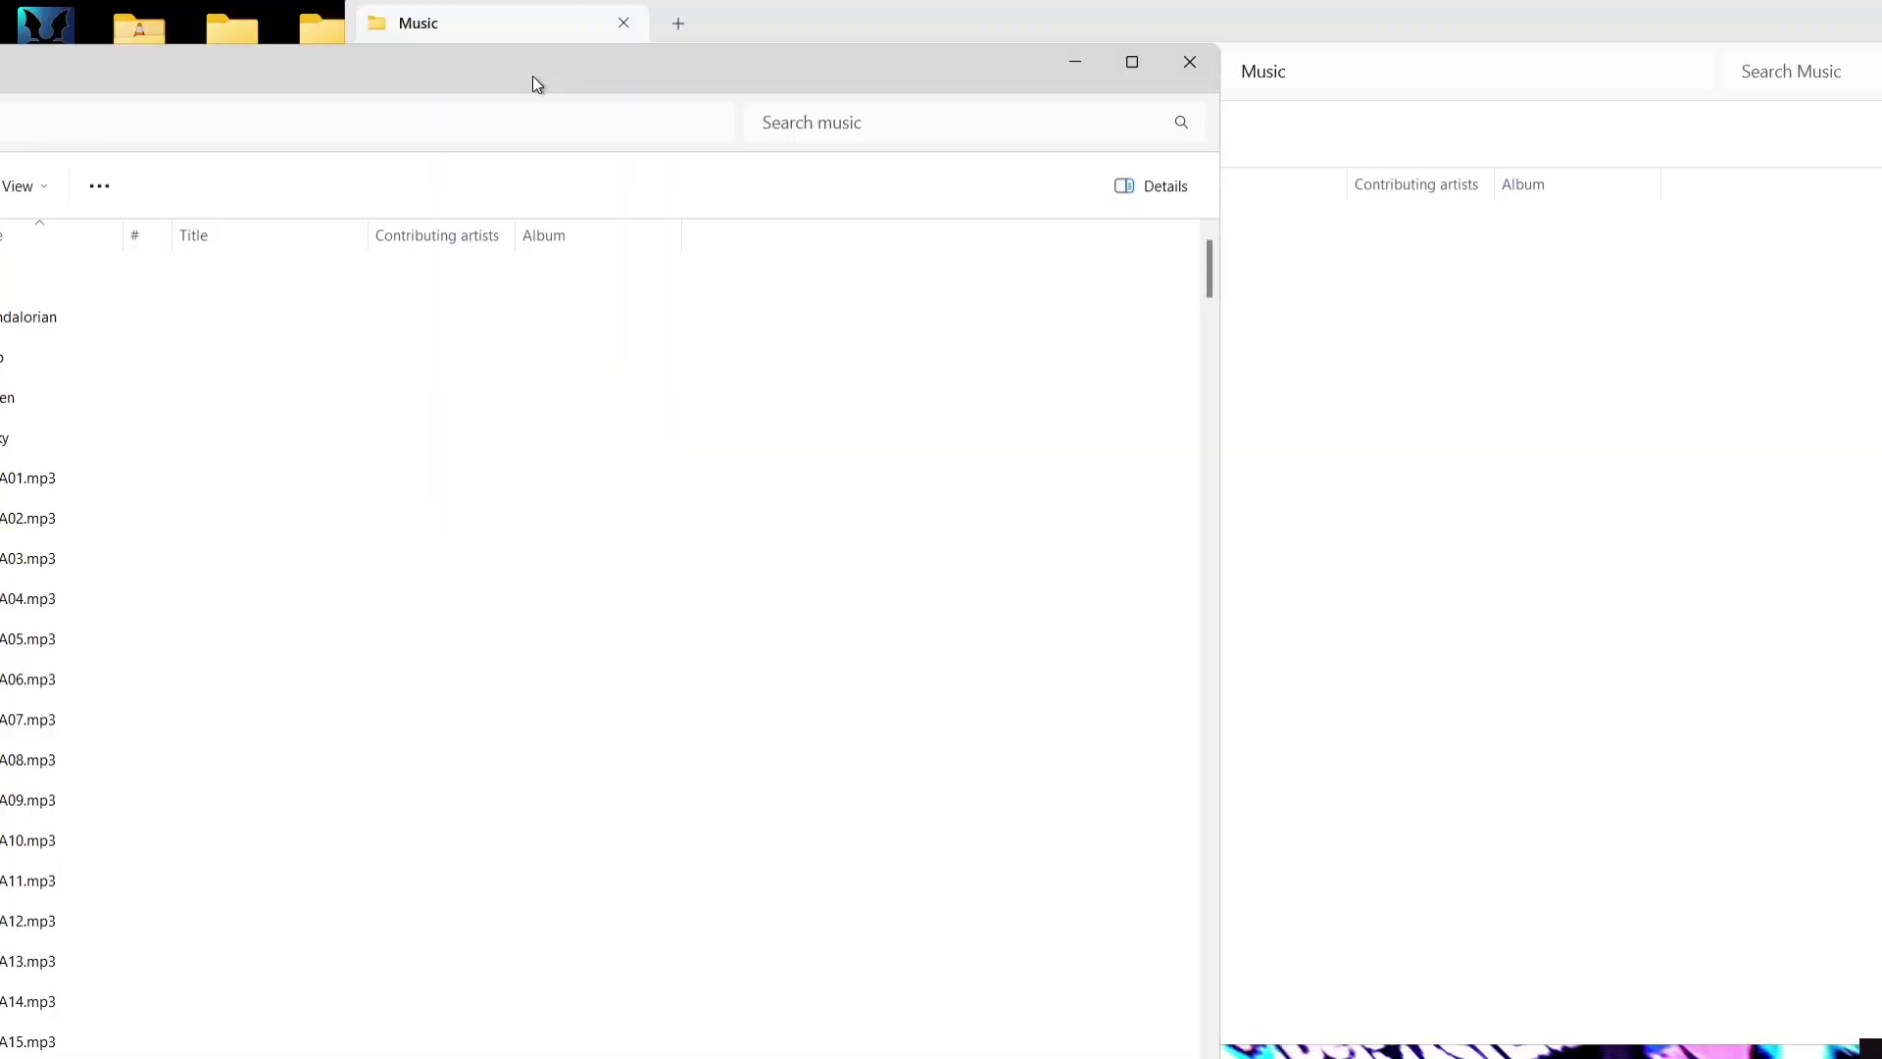
left_click(422, 404)
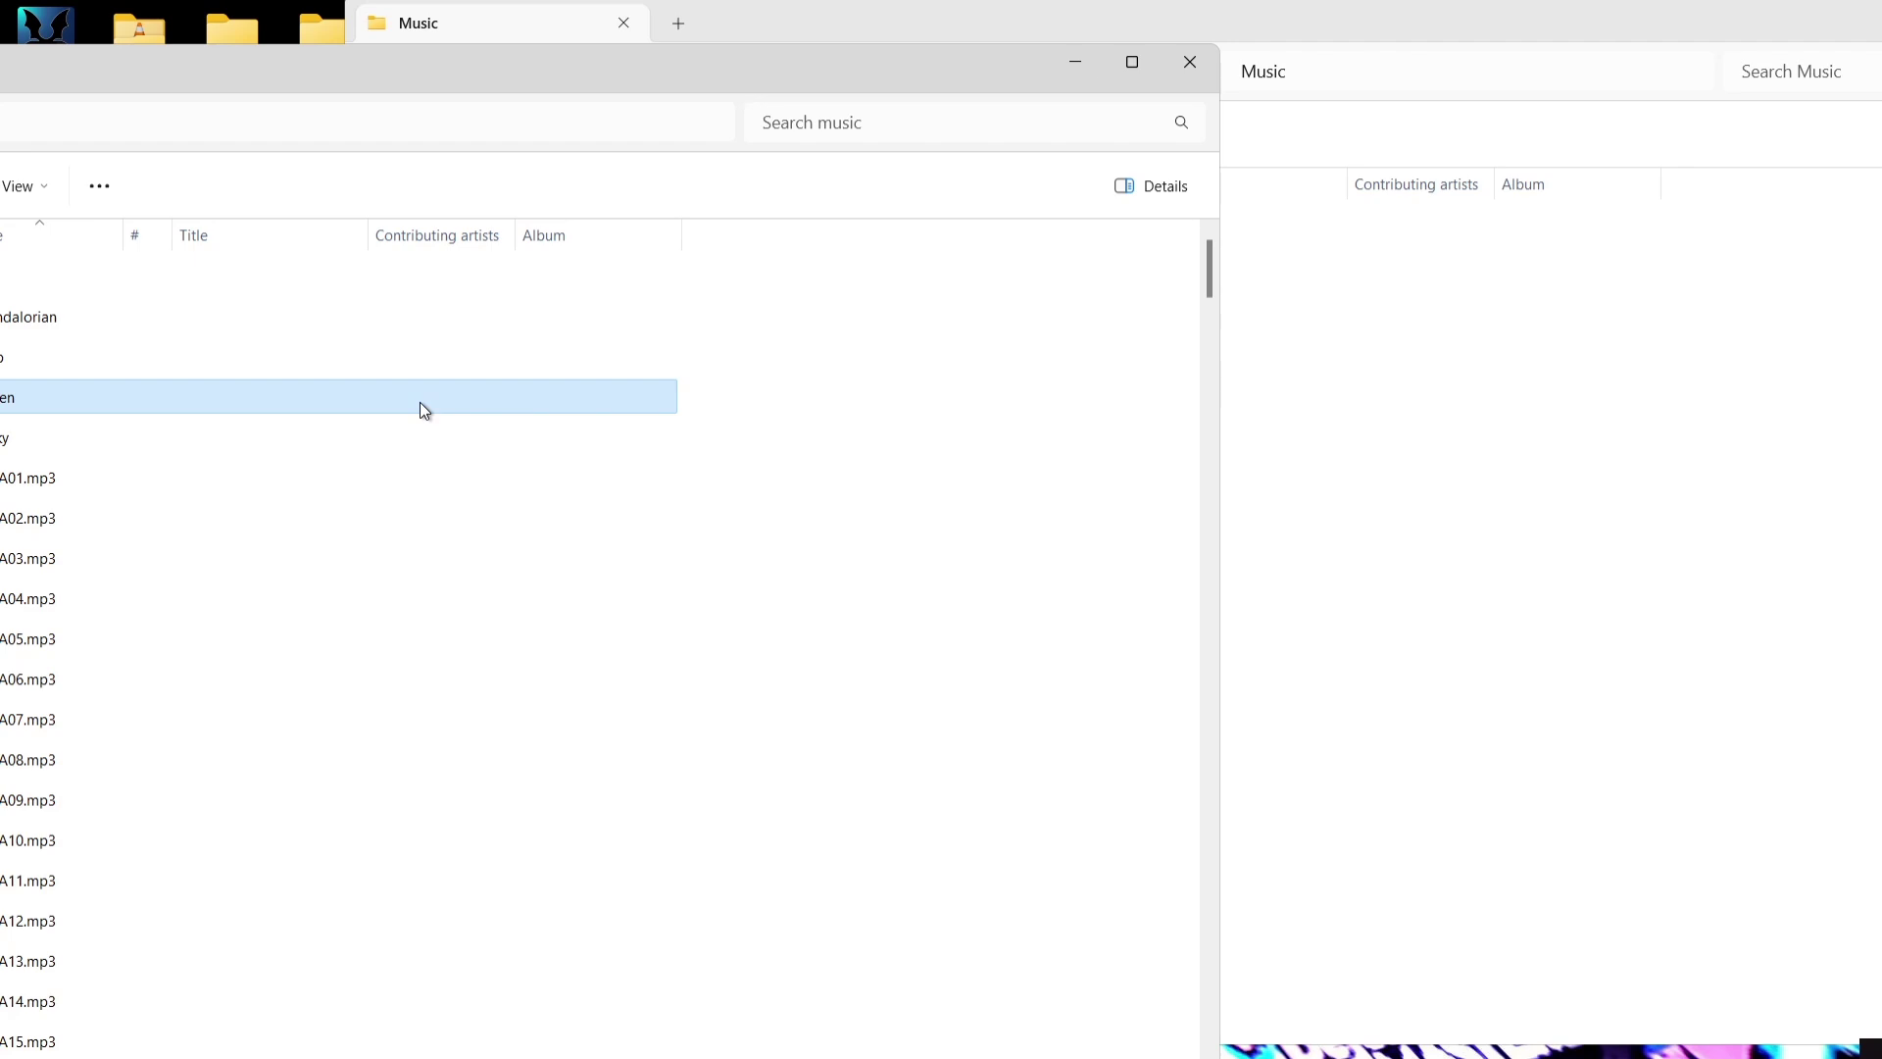
key("ctrl+a")
left_click_drag(285, 357, 1451, 651)
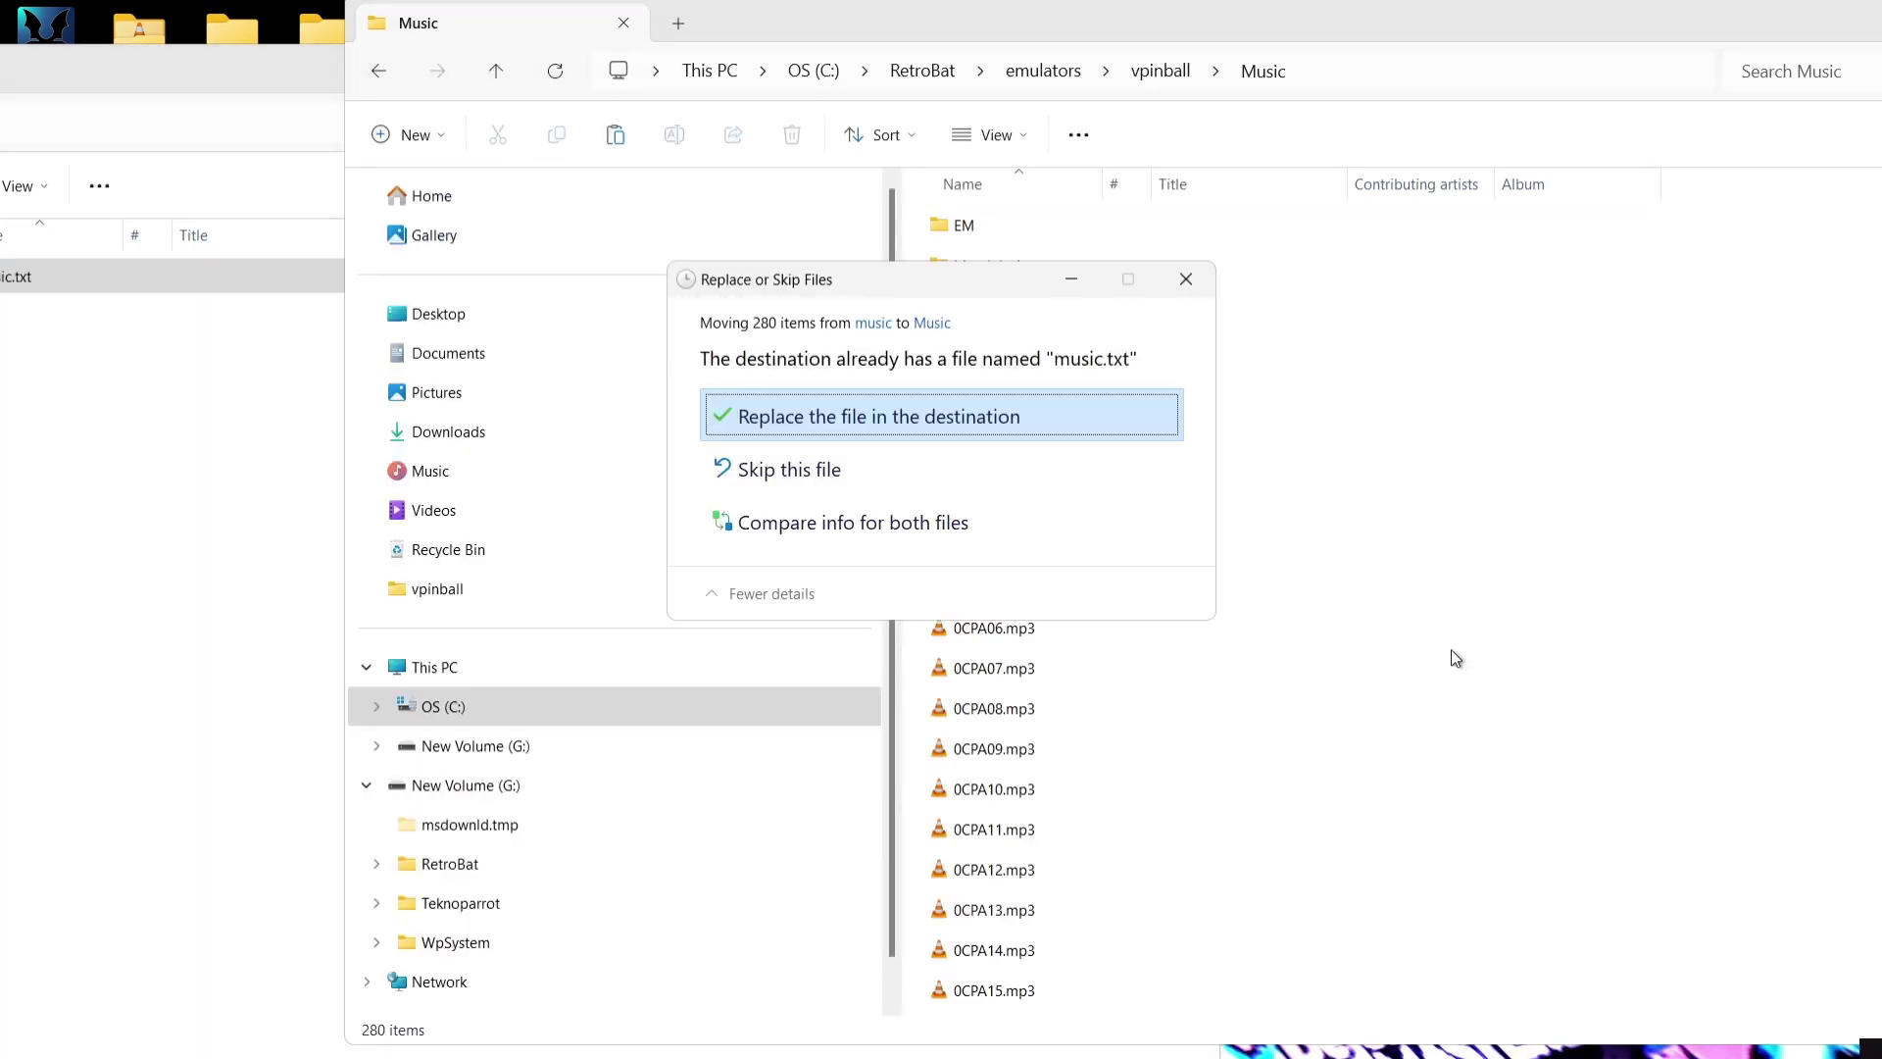
left_click(954, 414)
double_click(1393, 10)
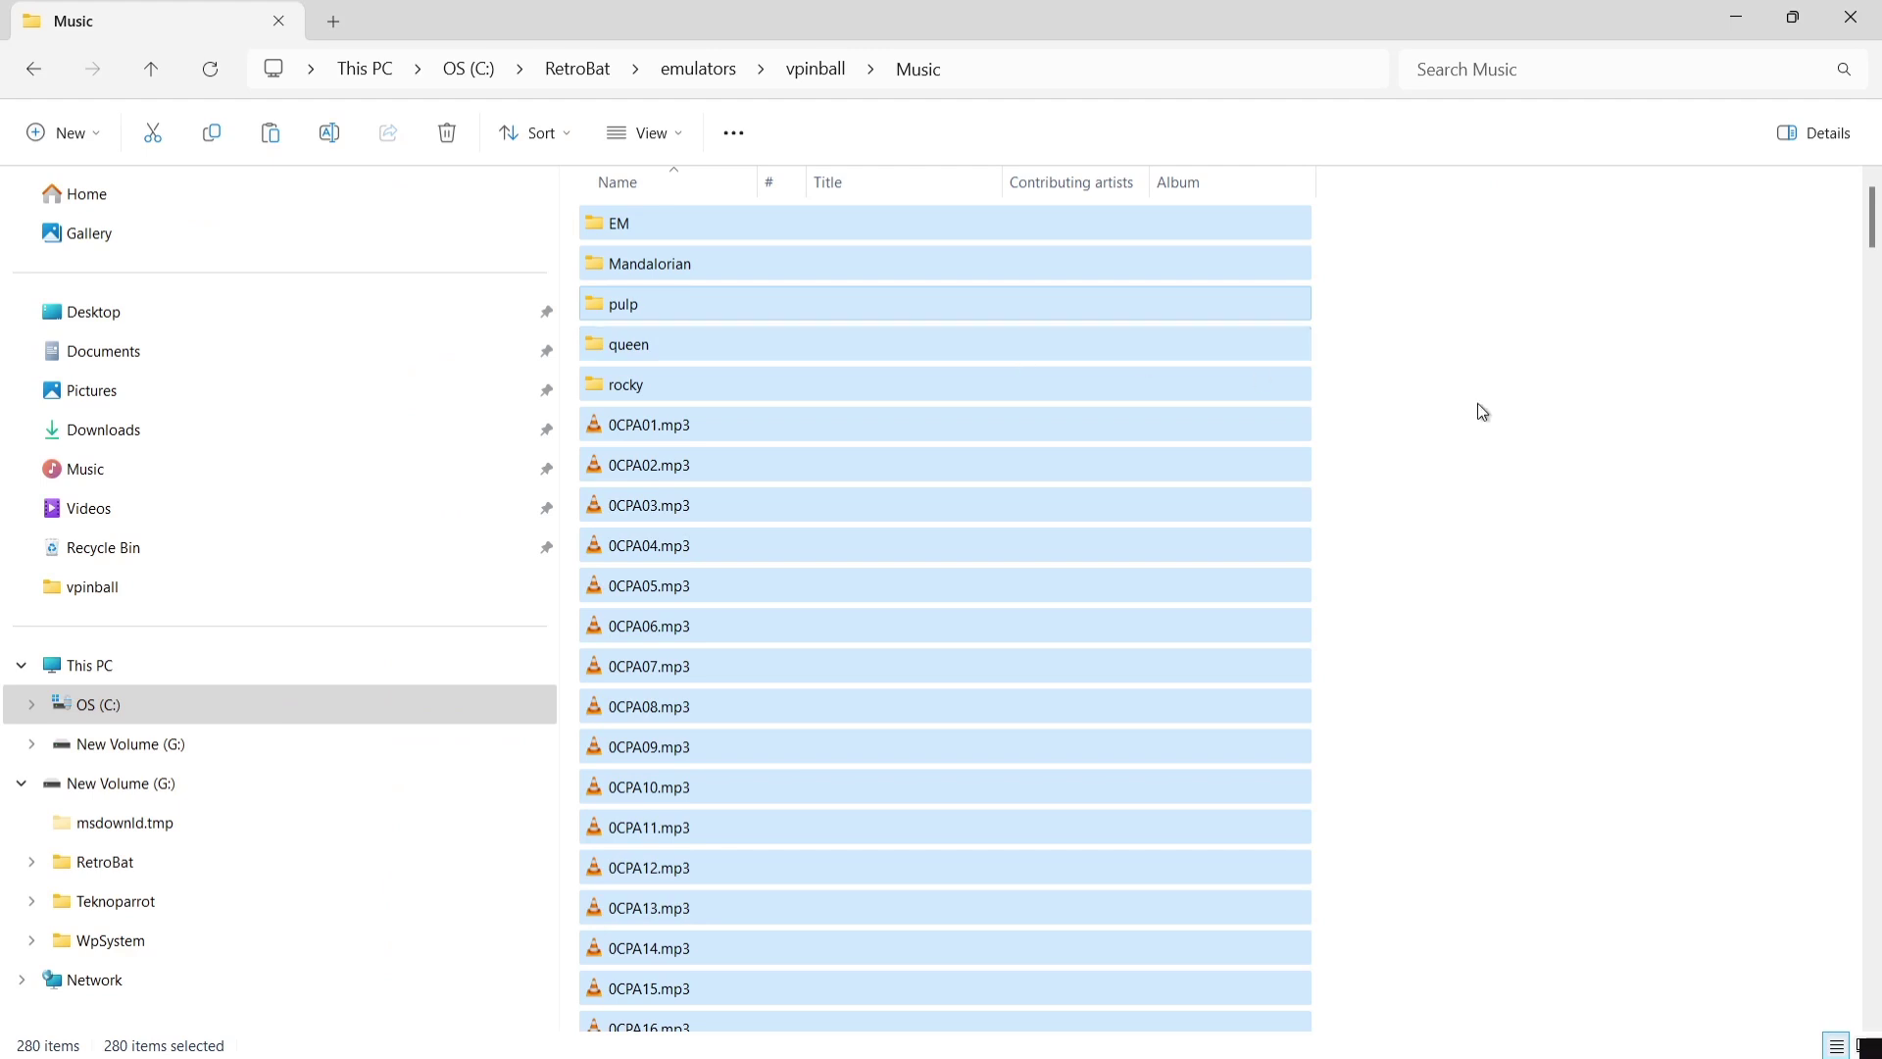
left_click(1476, 403)
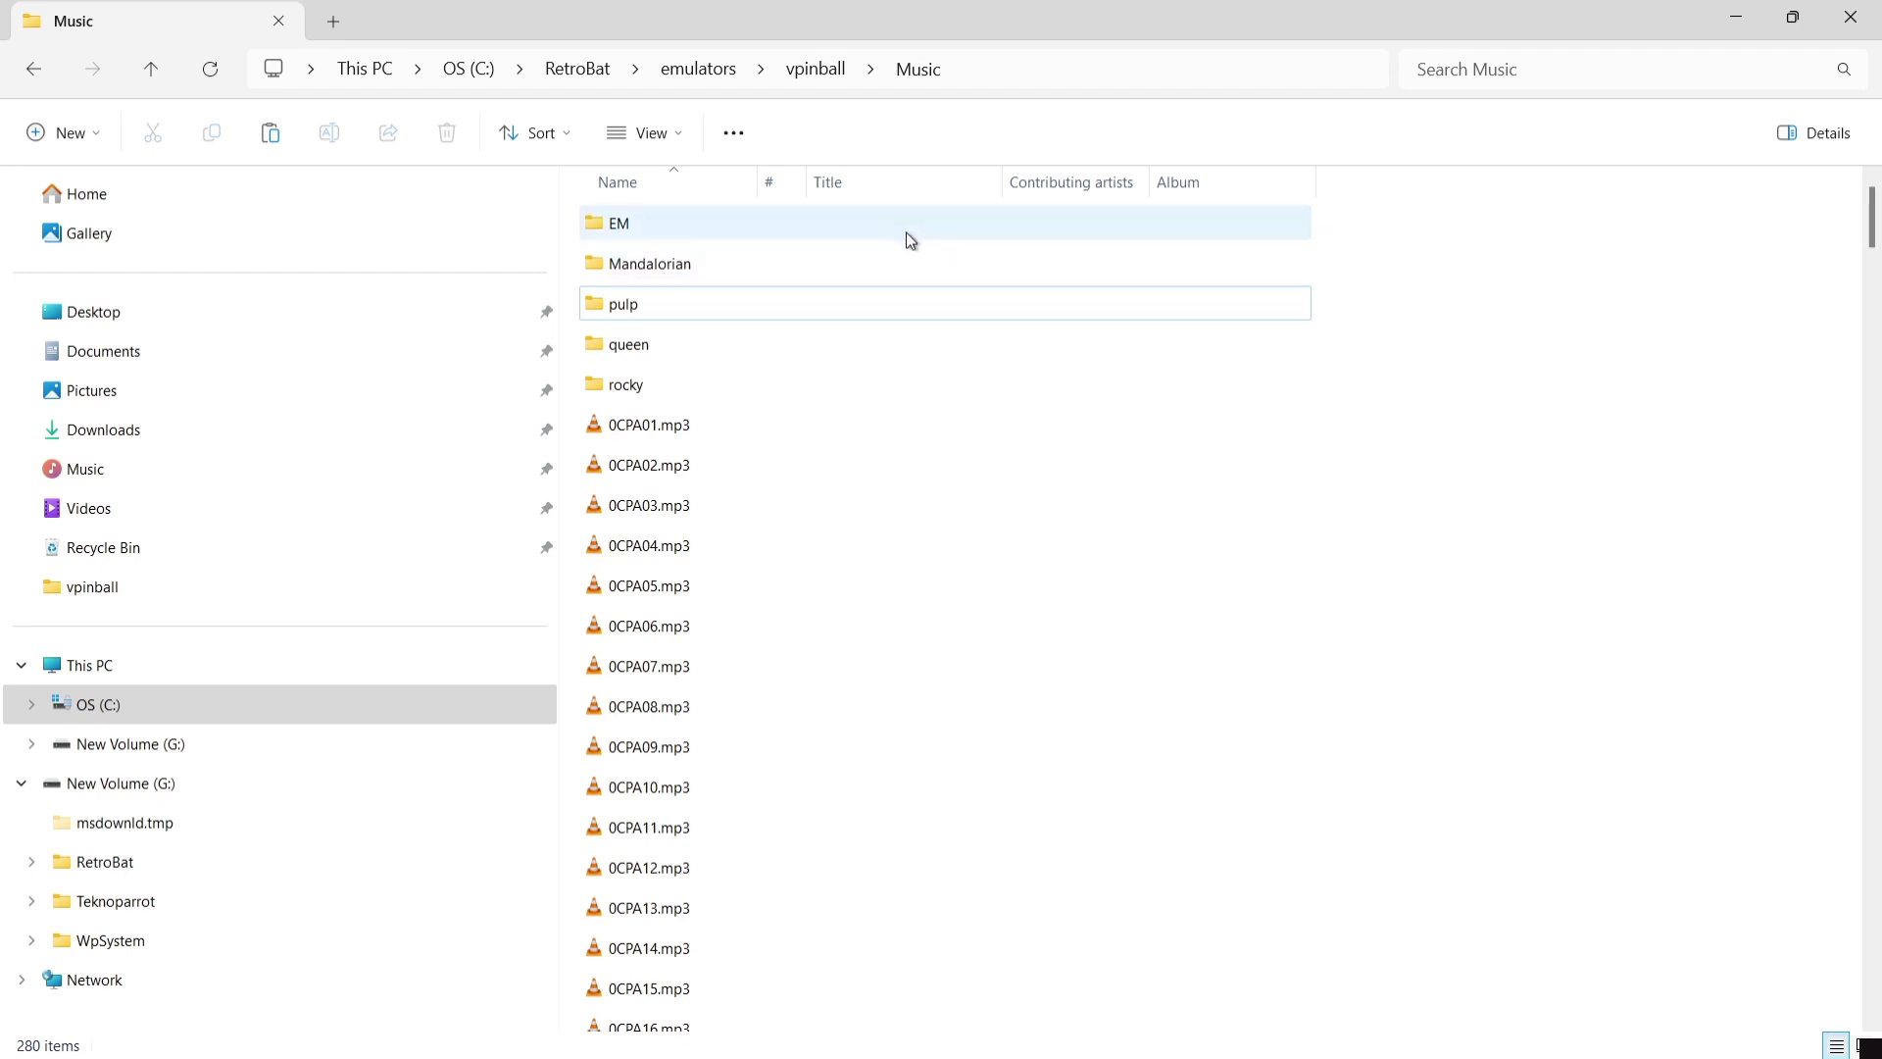
Open the queen folder, widen the Name column to read full track names, then return to vpinball
double_click(879, 333)
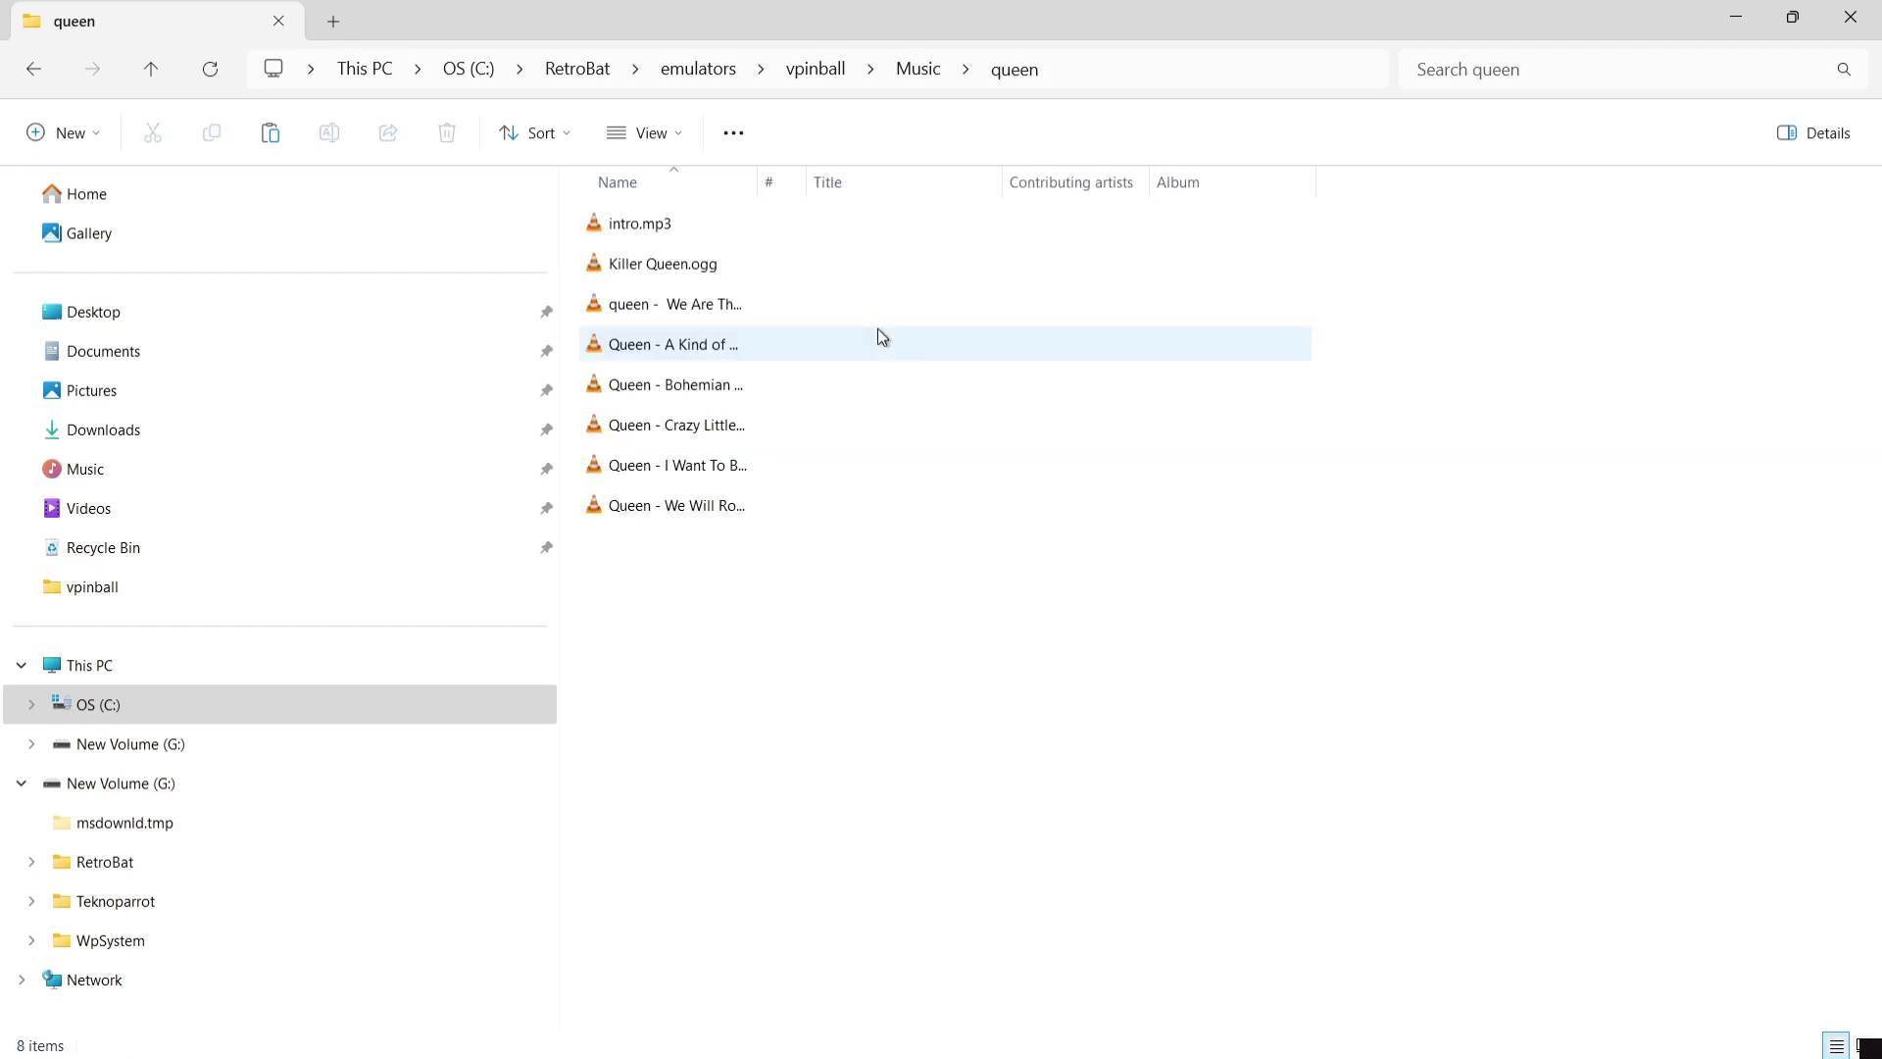
left_click_drag(758, 182, 1102, 239)
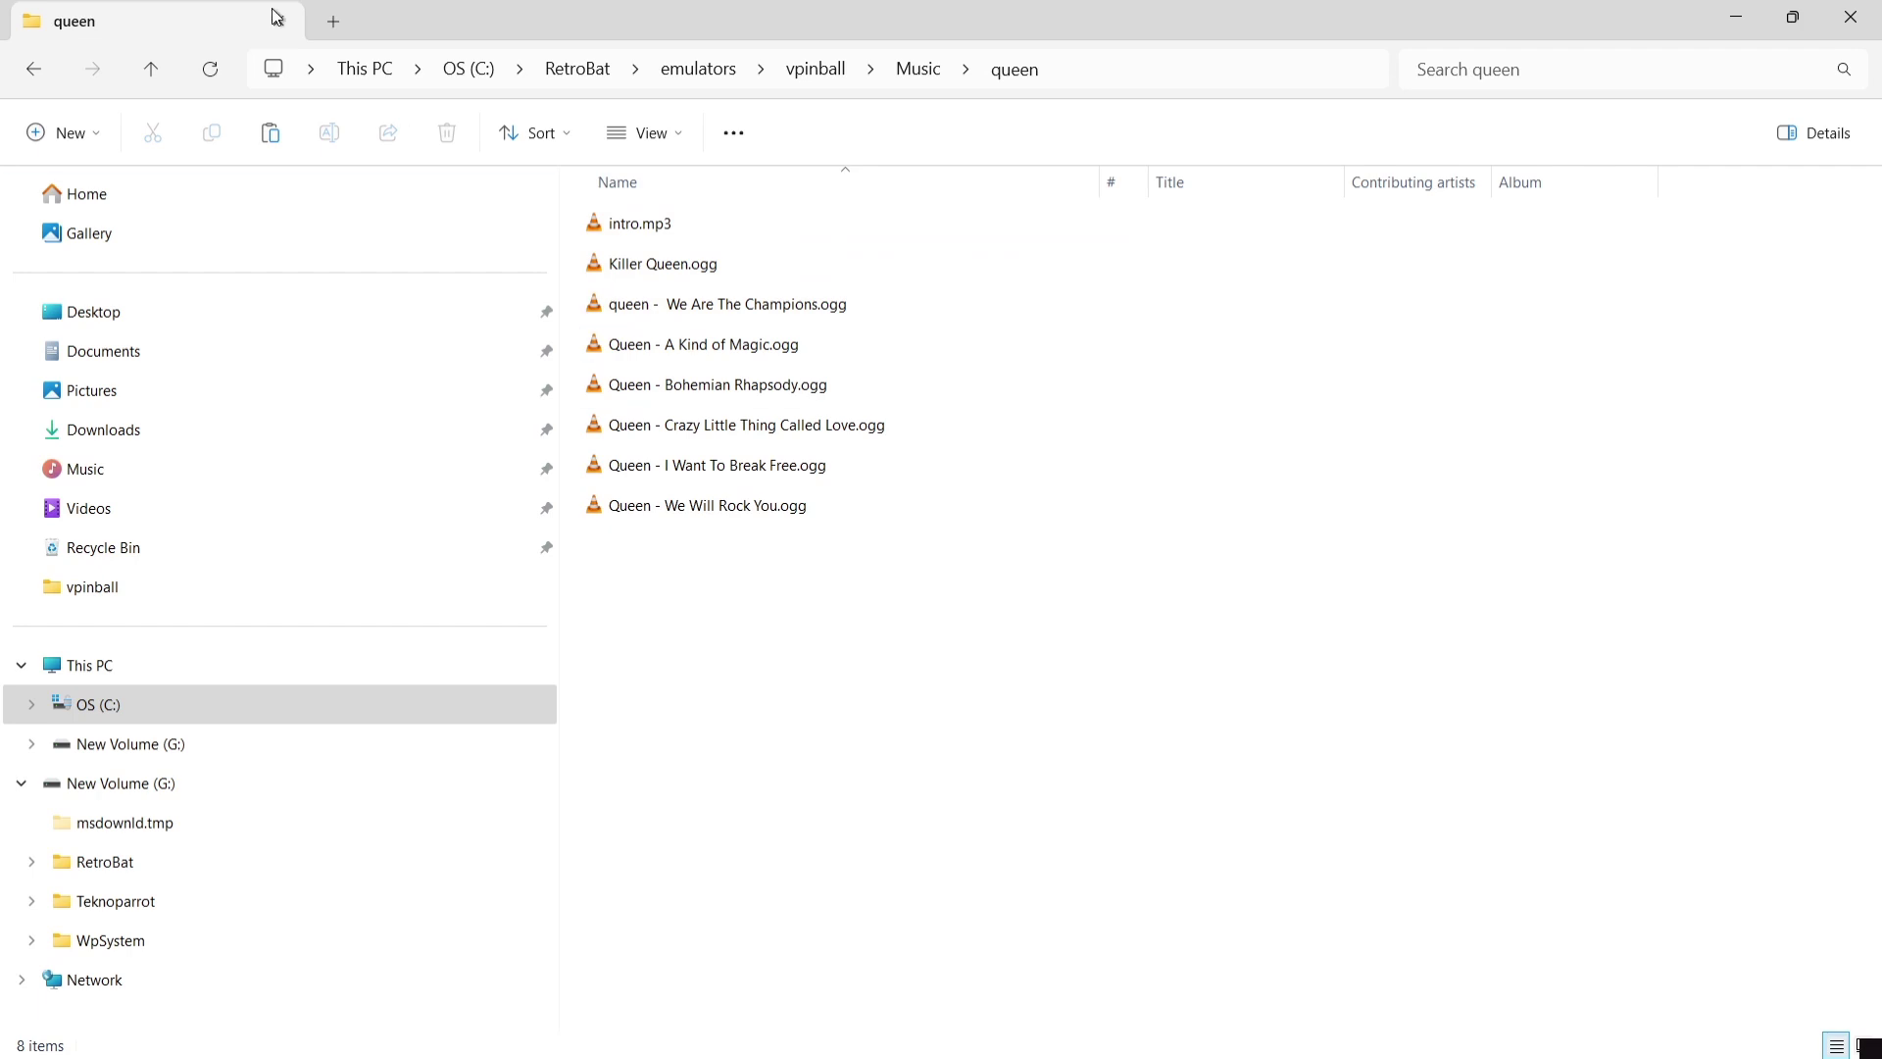
left_click(43, 65)
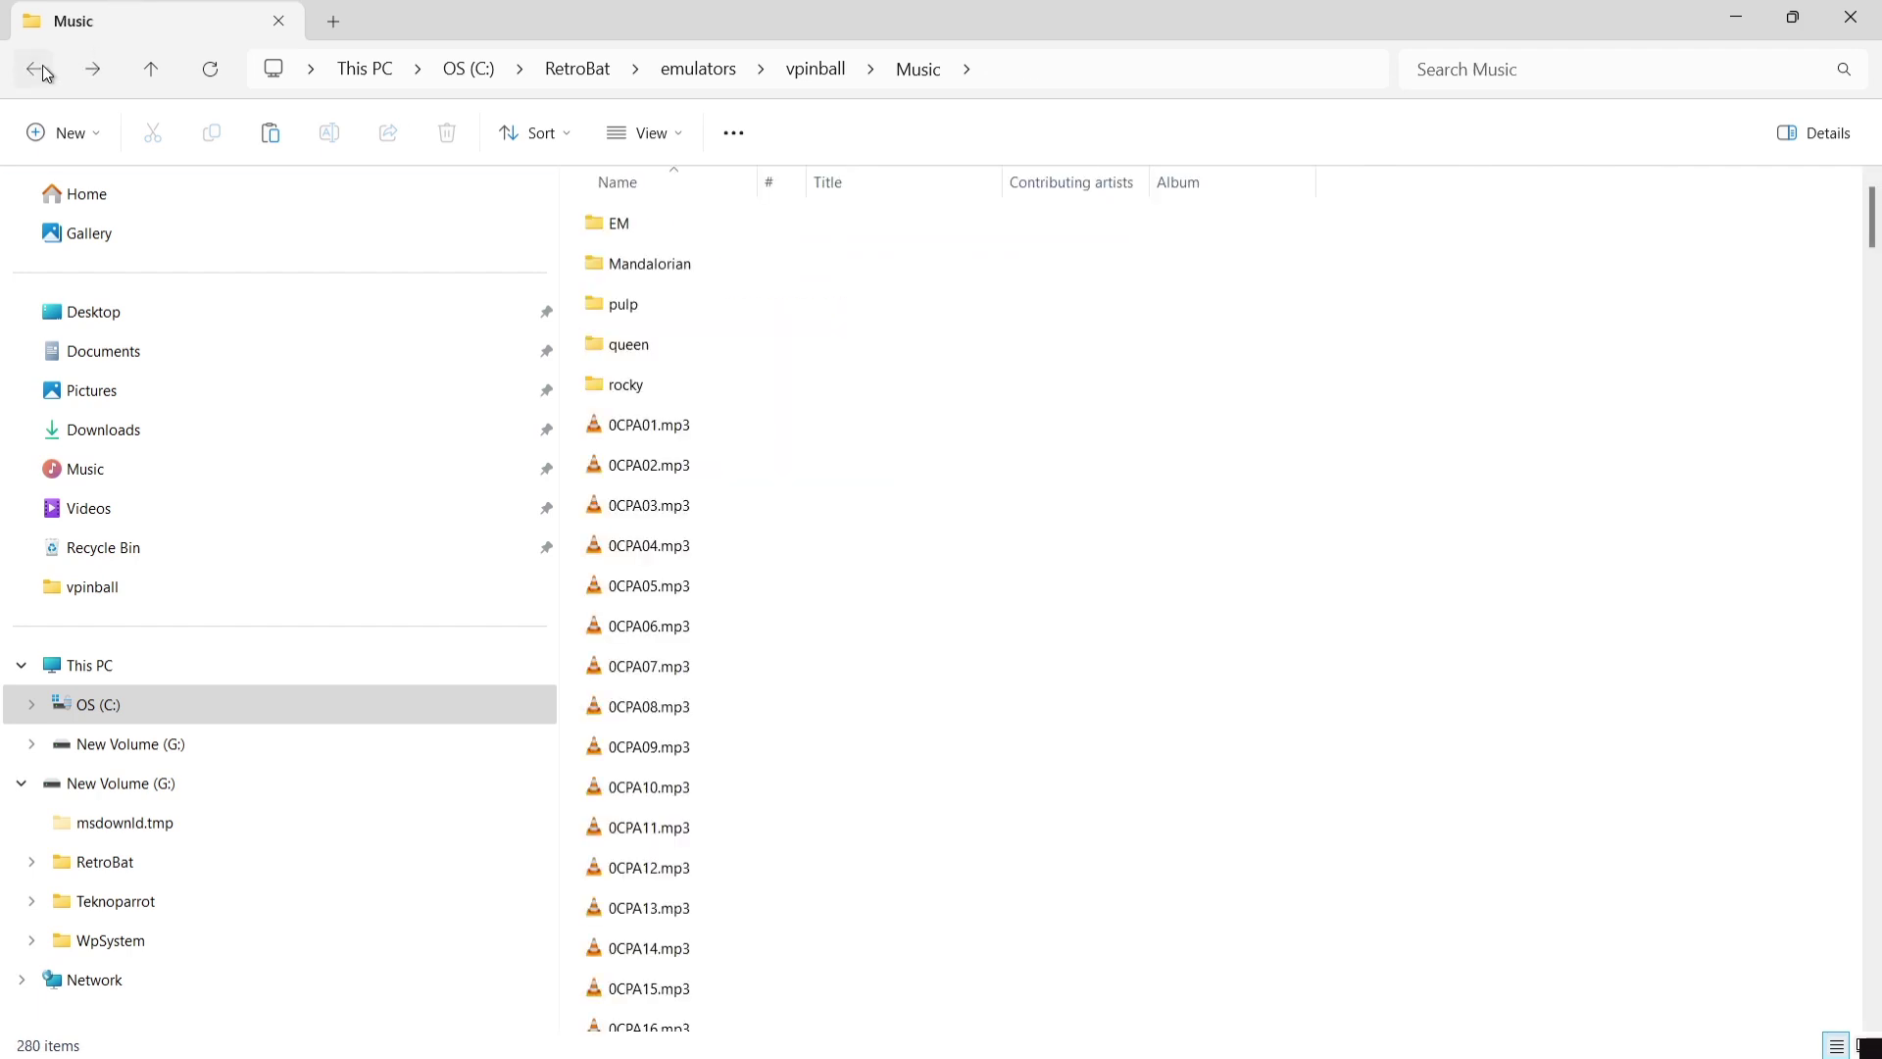
left_click(43, 64)
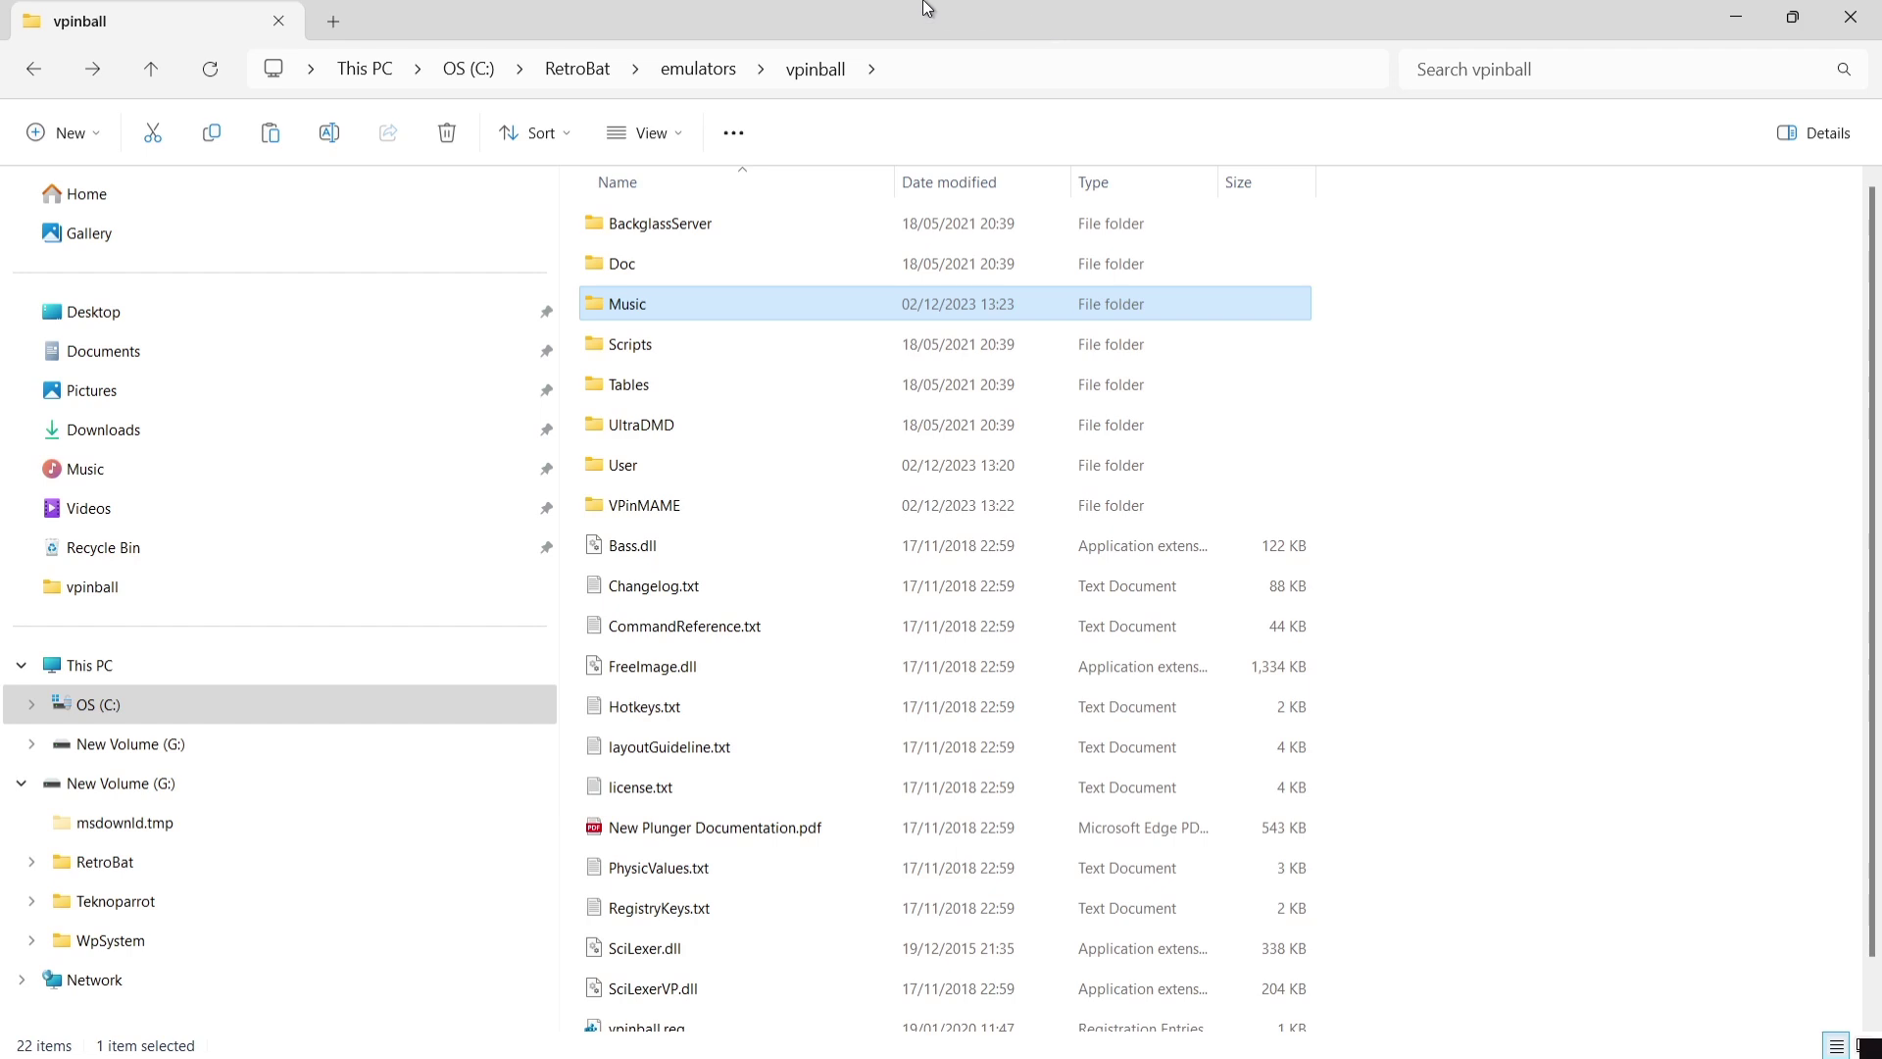
Browse from RetroBat's roms folder into vpinball to view its UltraDMD folders and .vpx tables
left_click(32, 74)
left_click(32, 75)
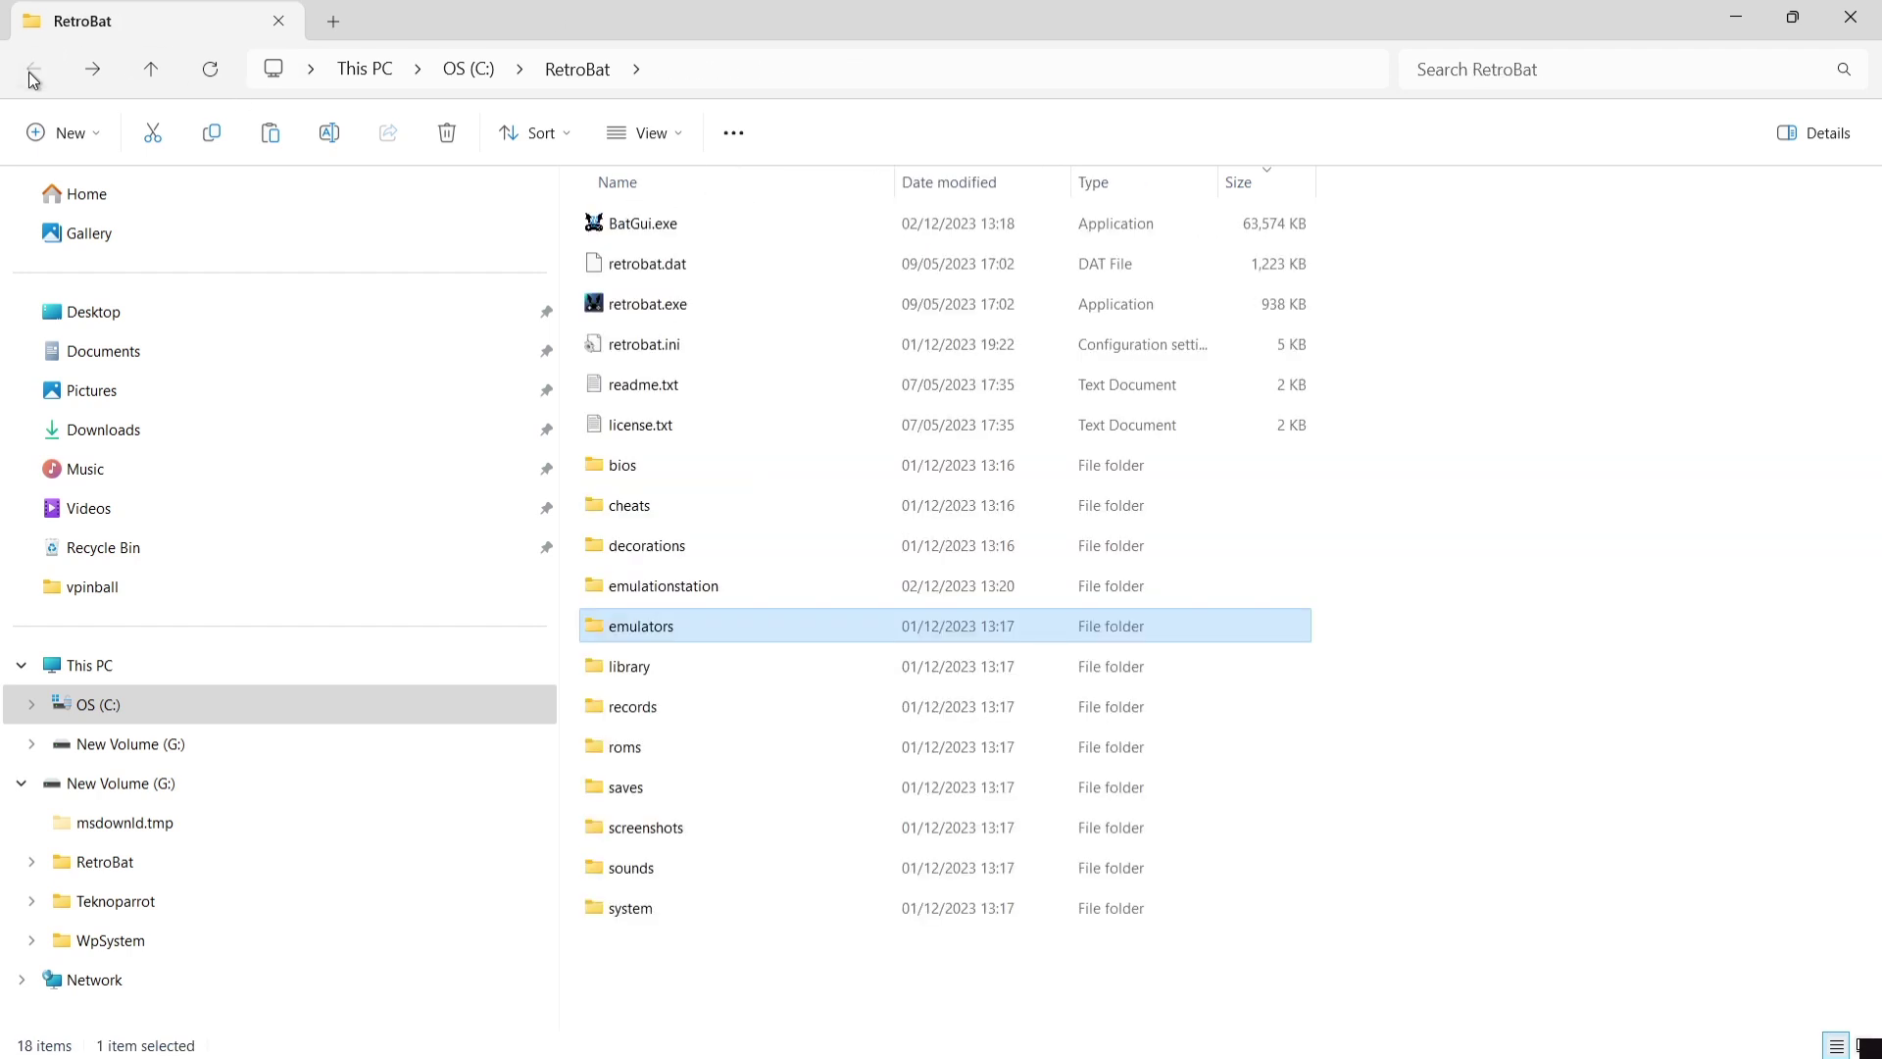
double_click(654, 749)
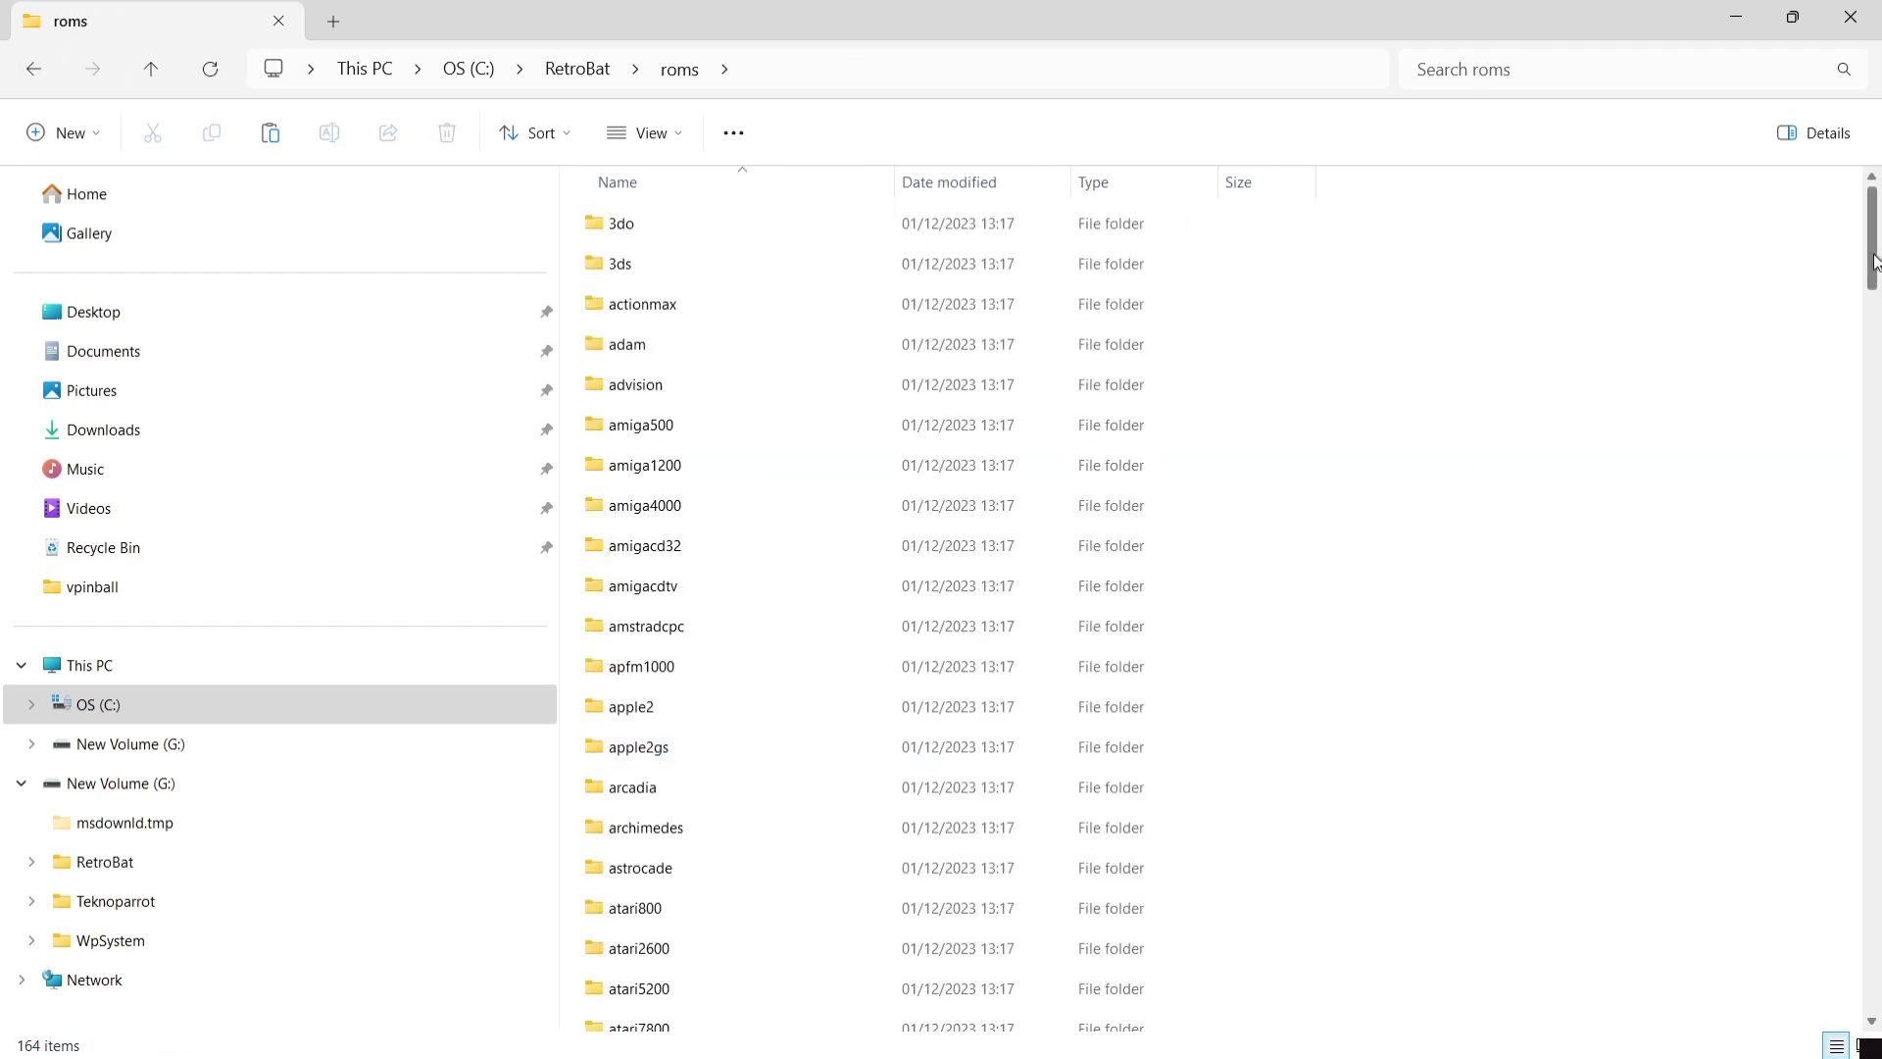
left_click_drag(1870, 269, 1865, 943)
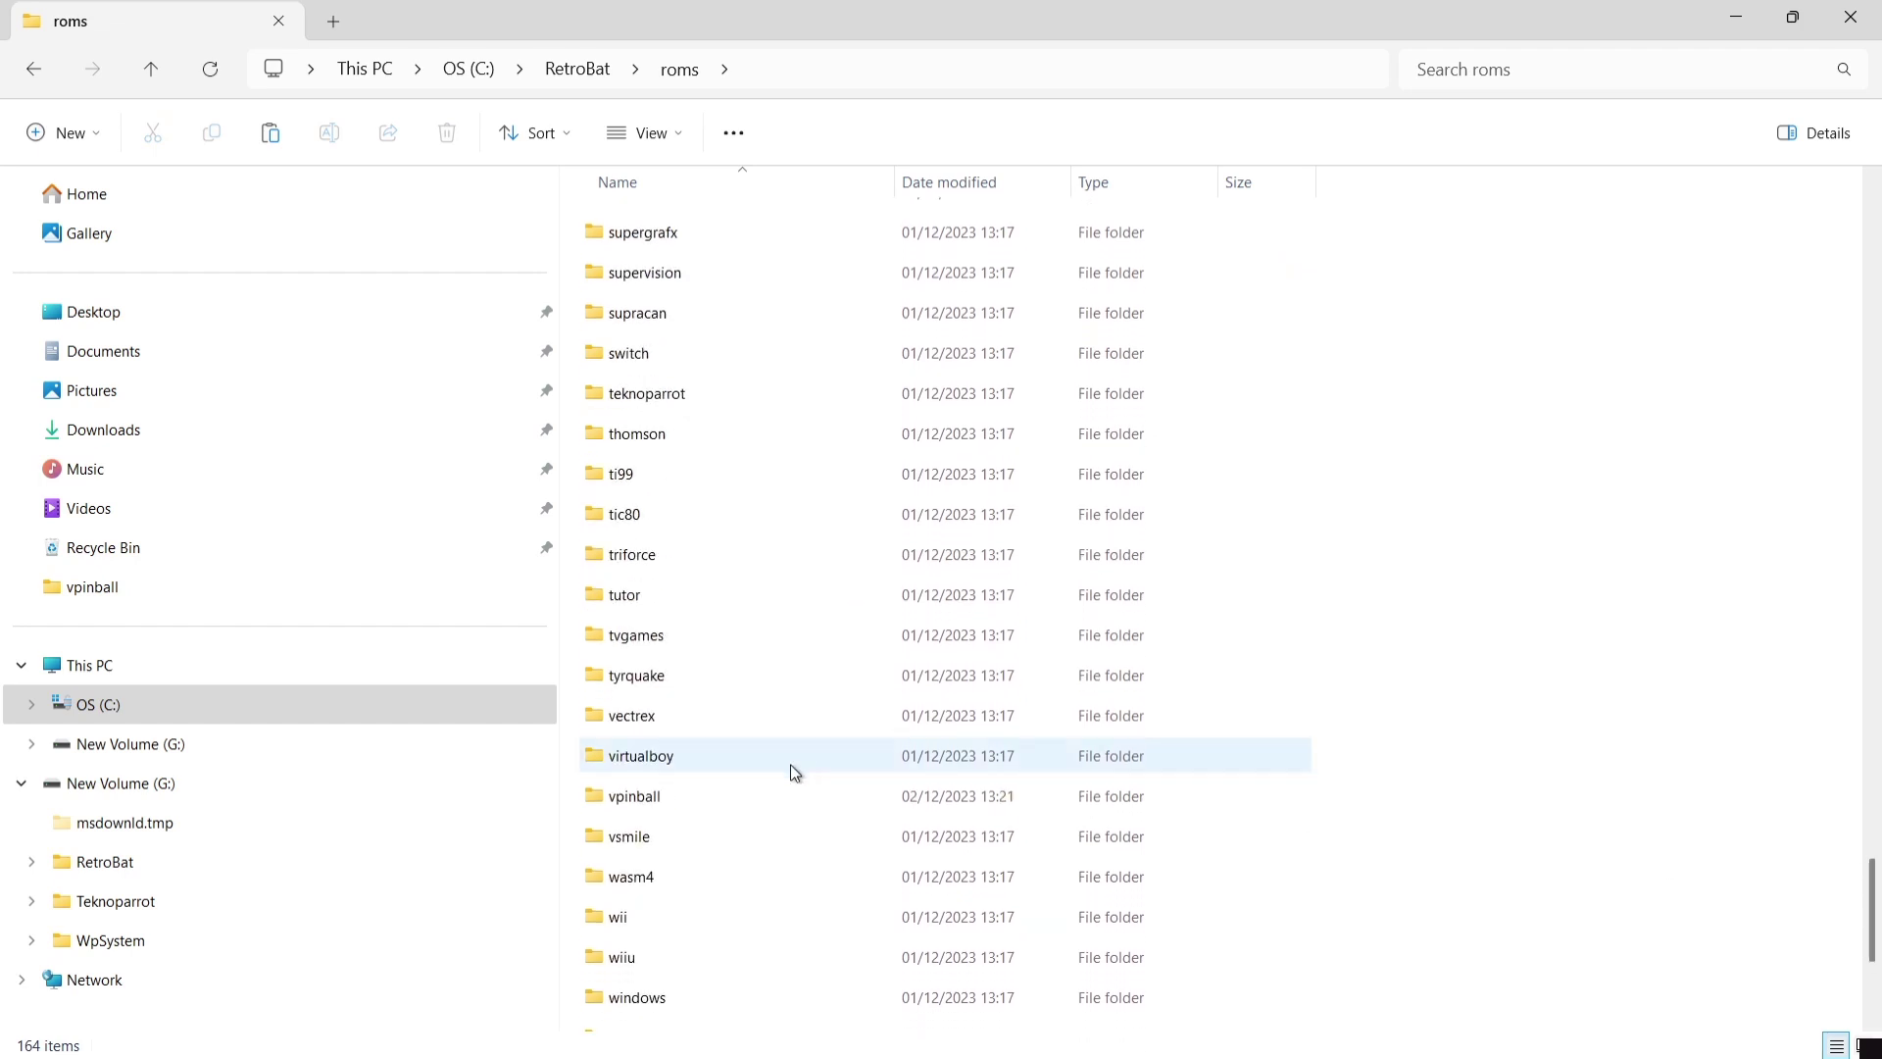
double_click(769, 806)
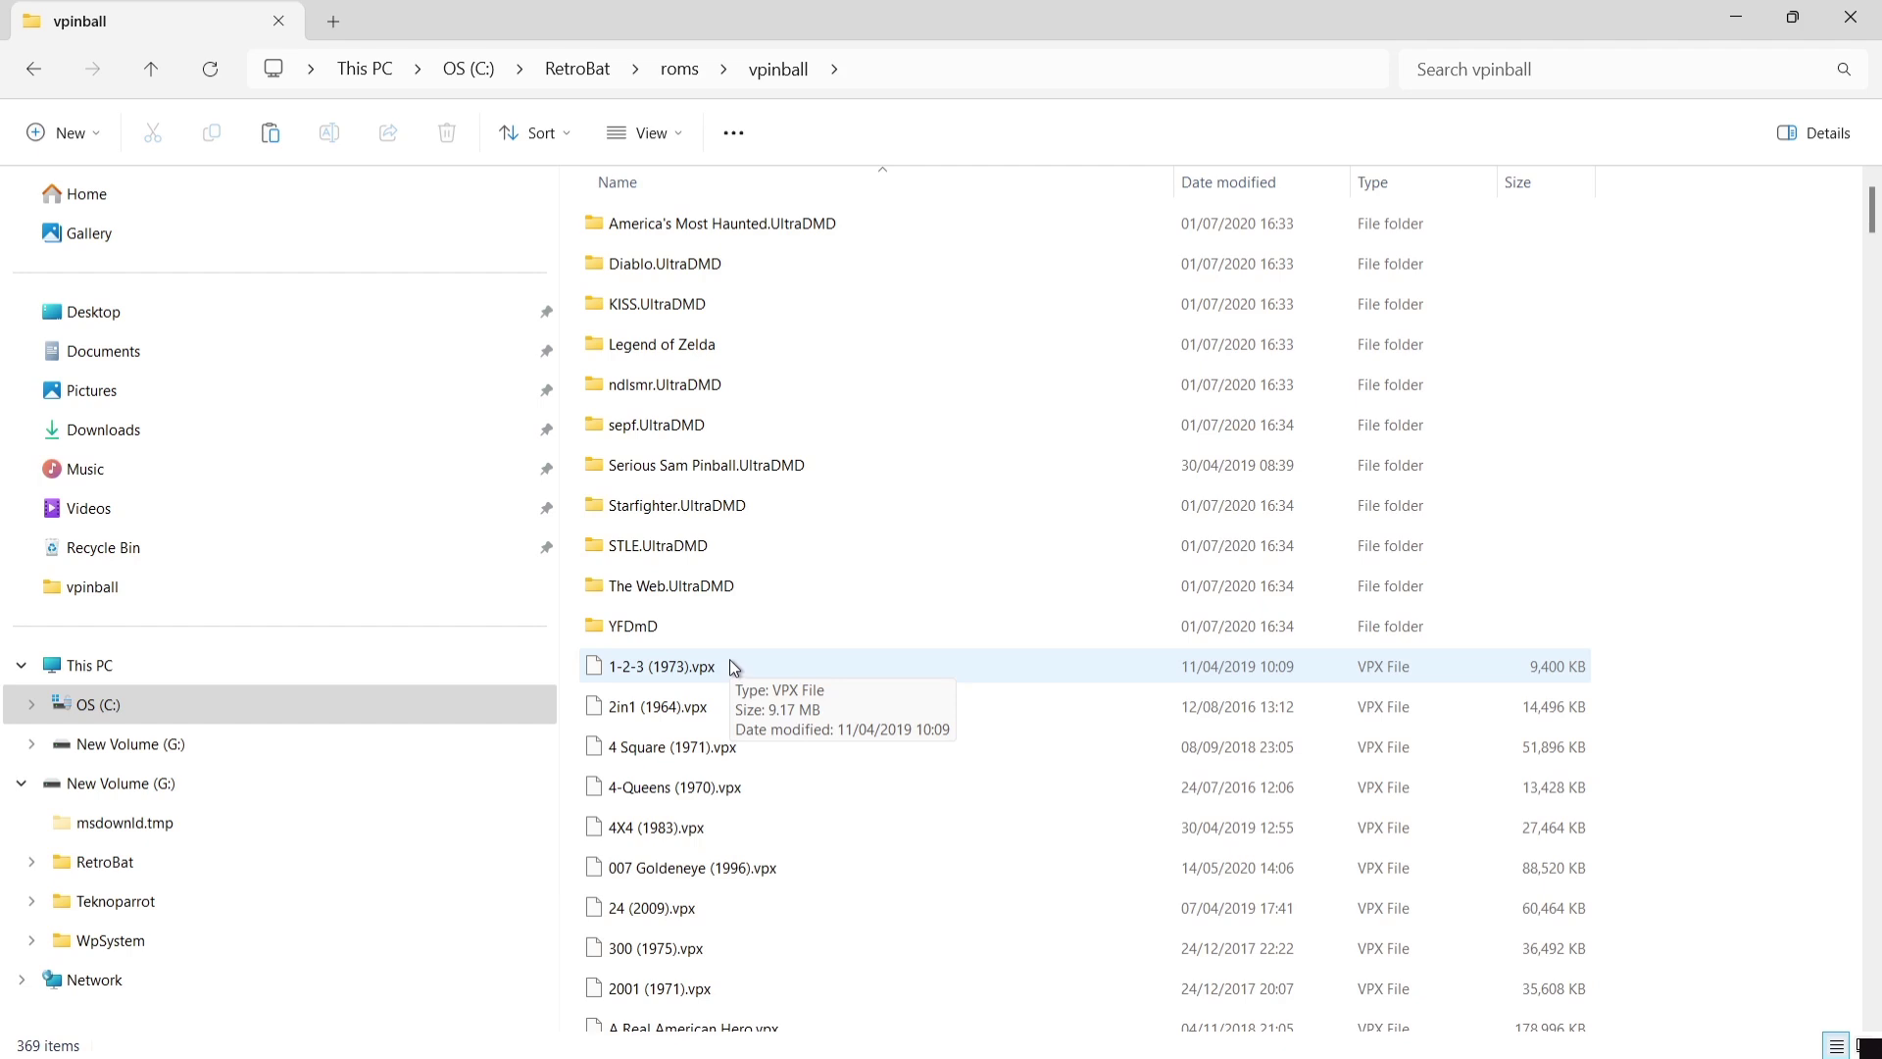
Close both Explorer windows, launch RetroBat and bring up View Options on the Visual Pinball list
left_click(1849, 16)
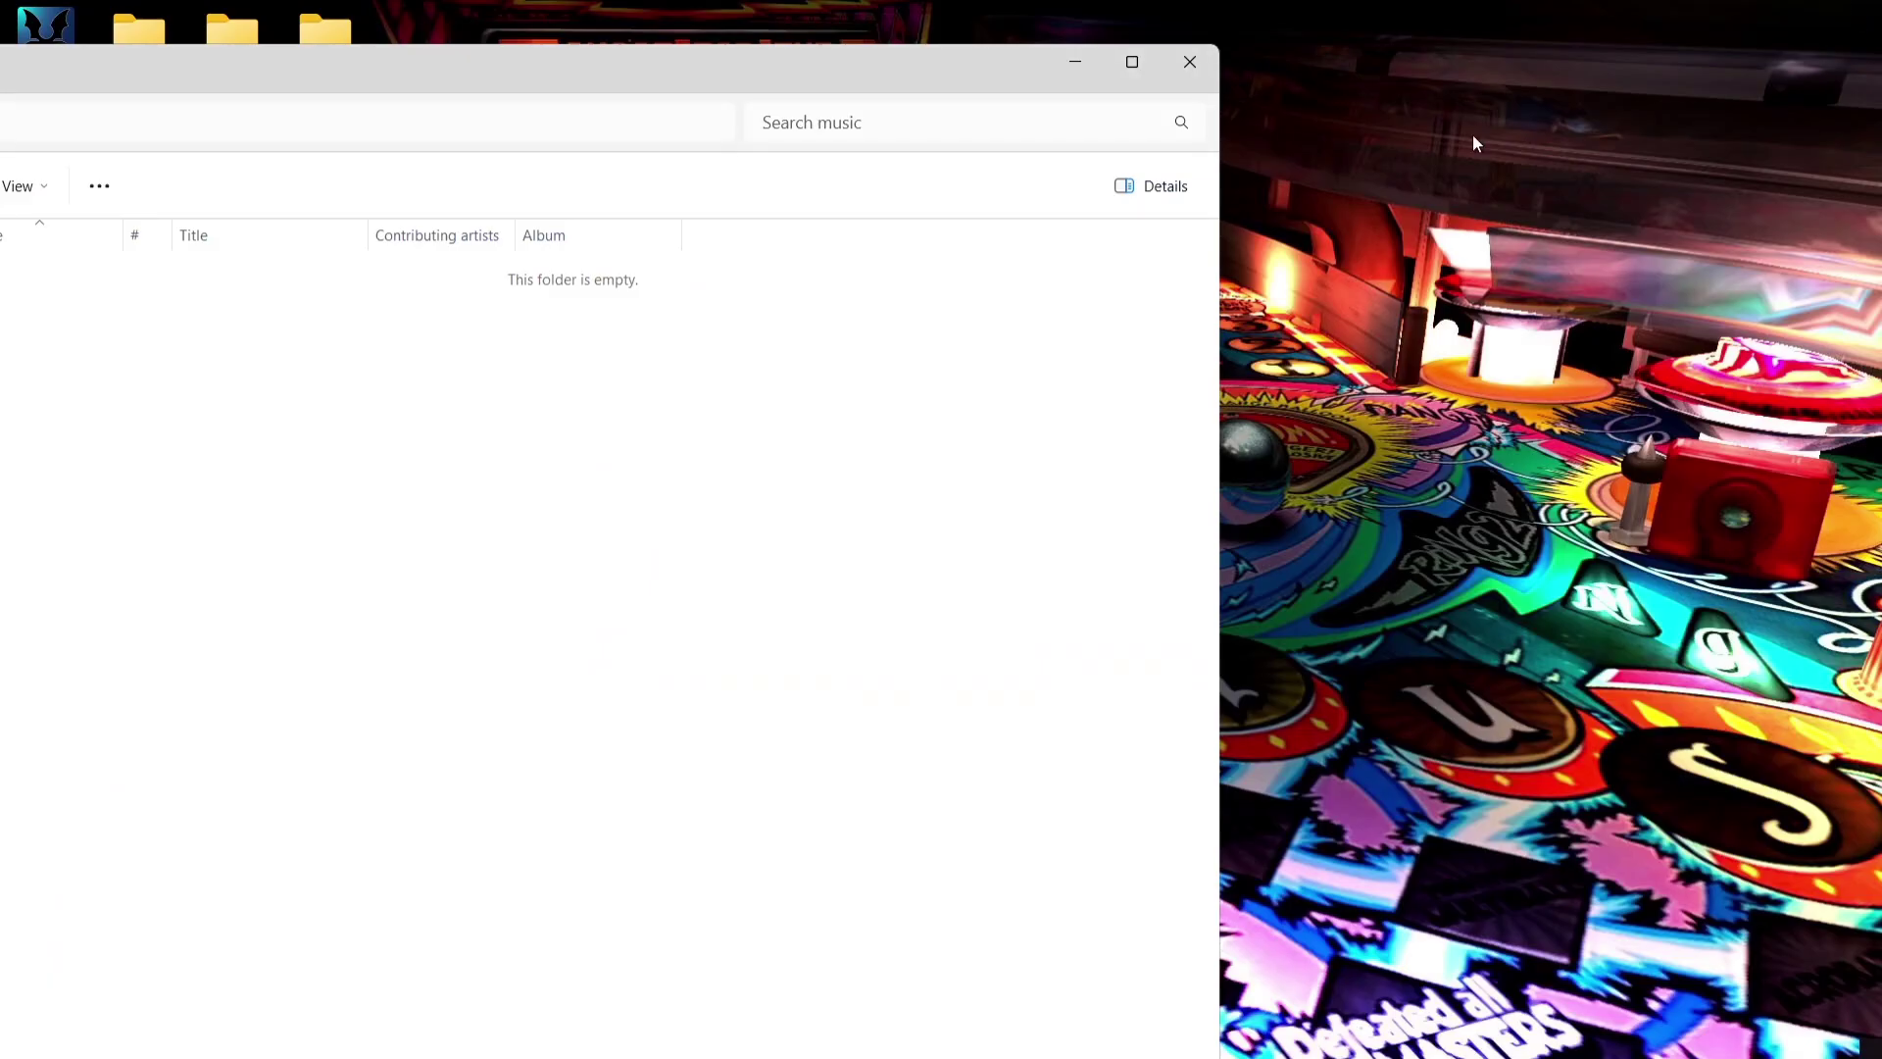
left_click(1175, 72)
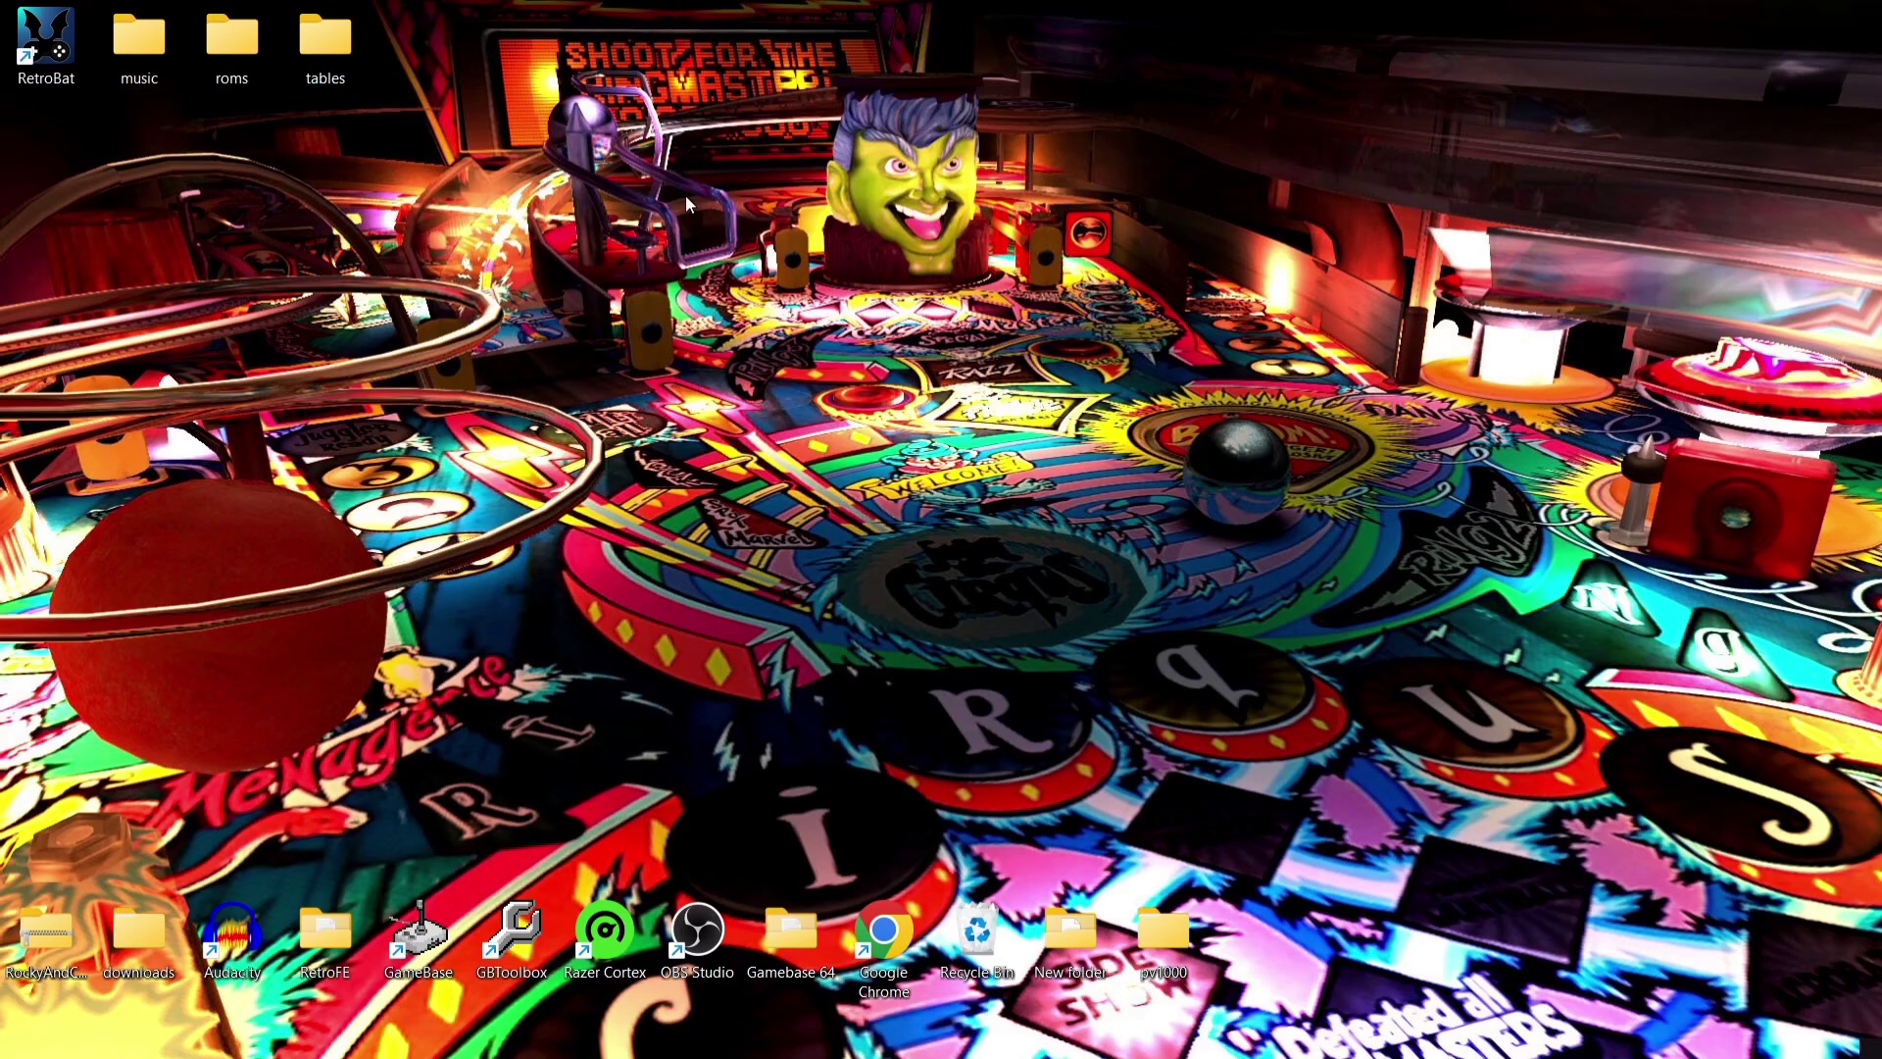
double_click(37, 32)
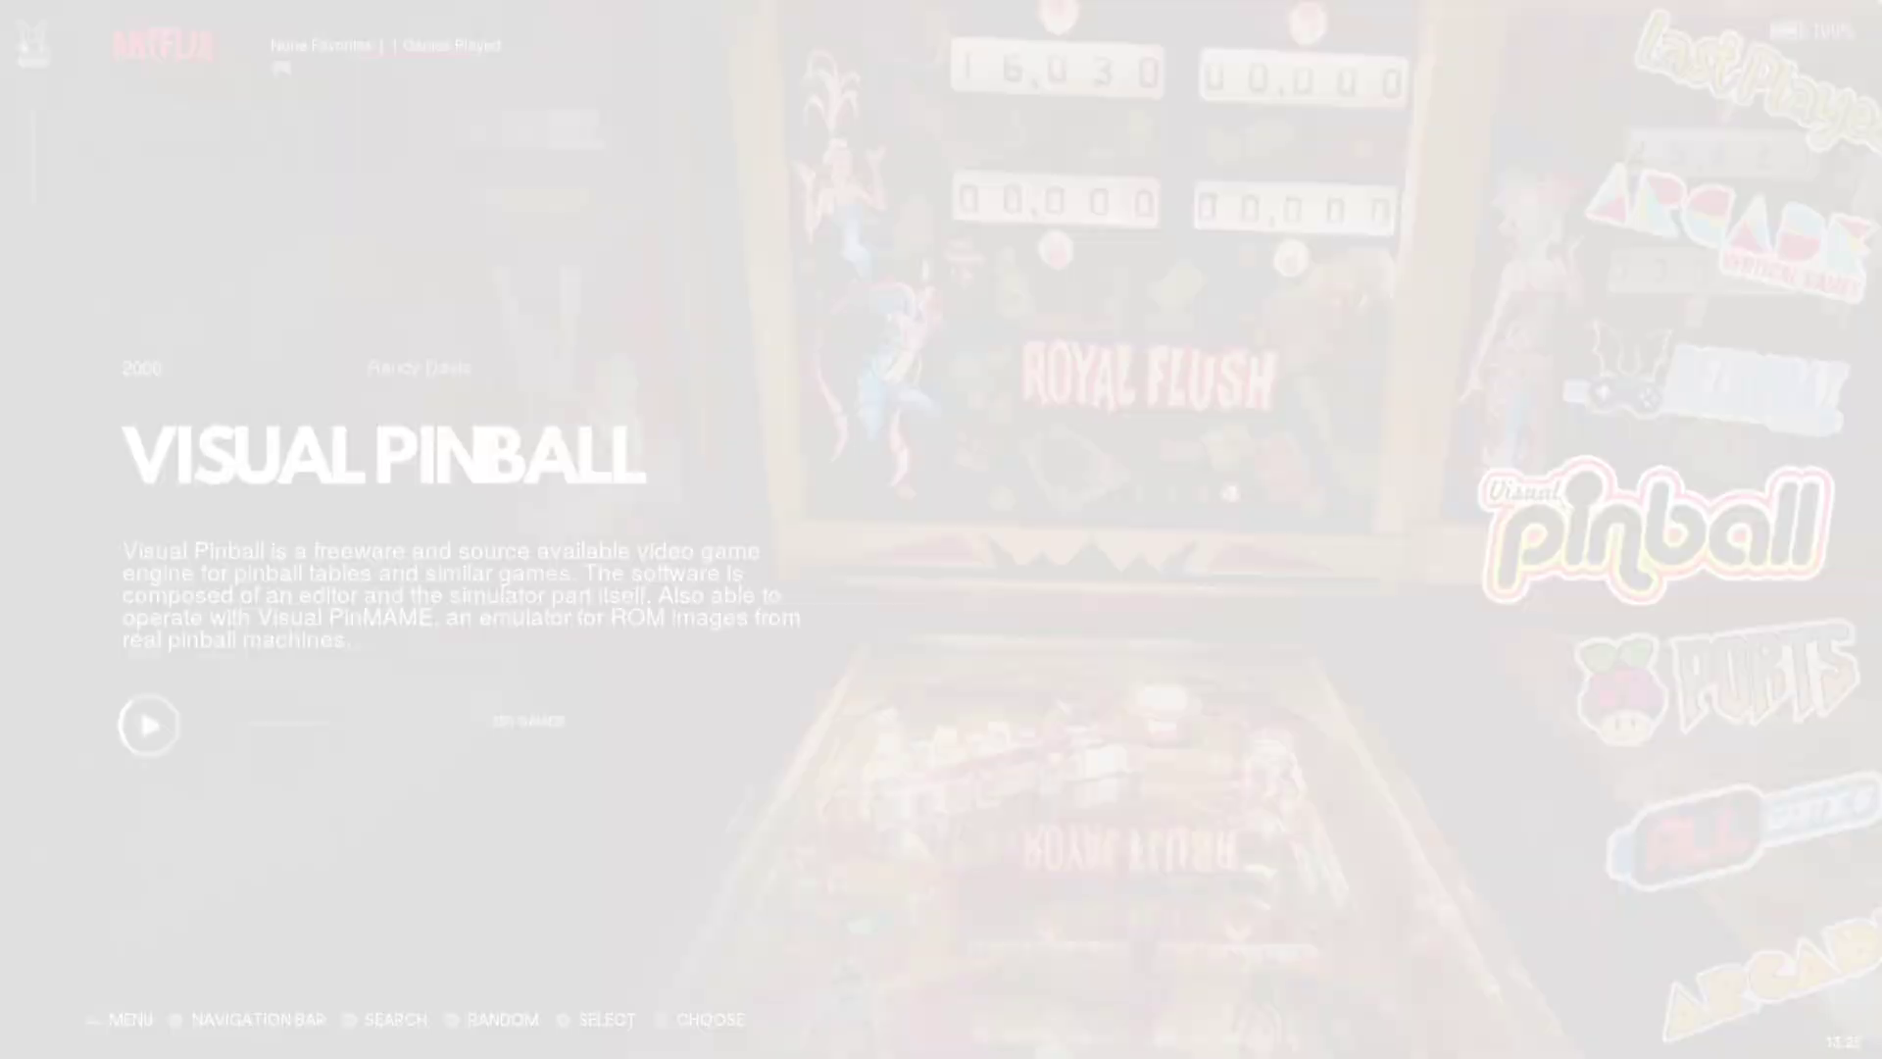
key("Return")
key("BackSpace")
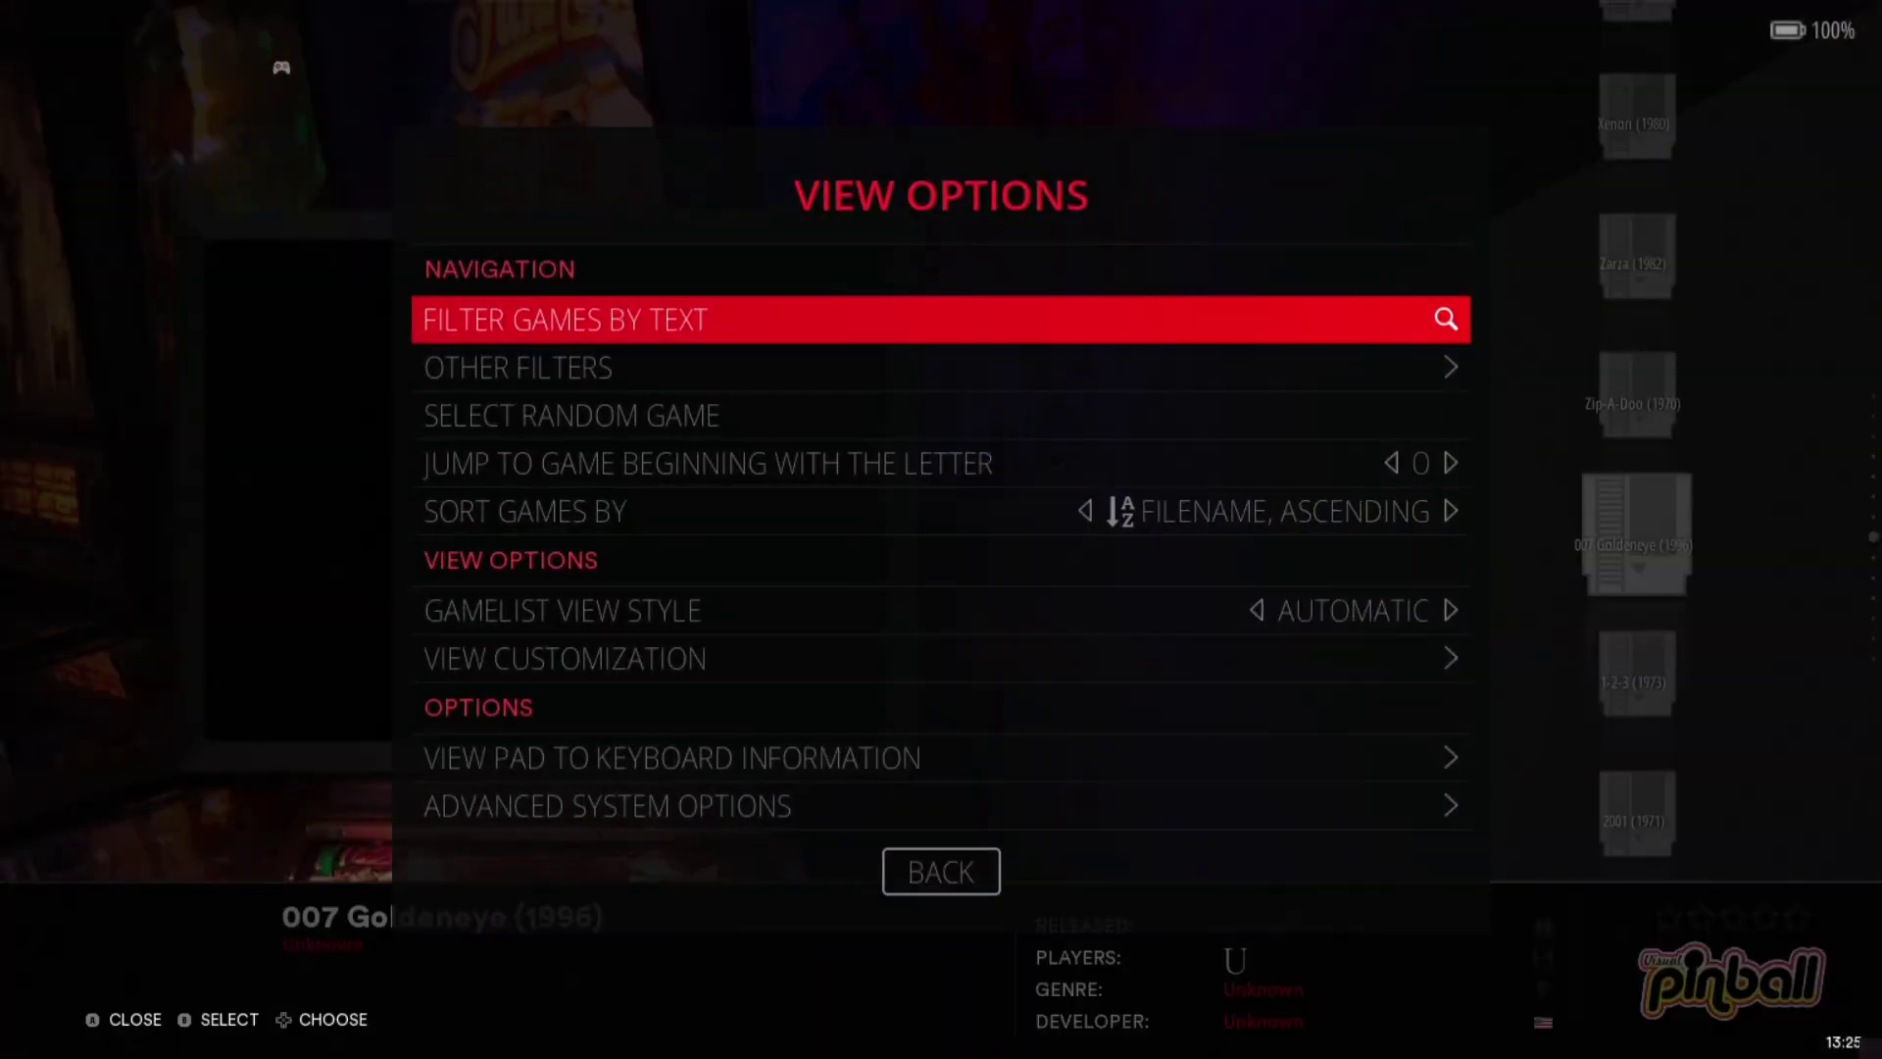
Set Visual Pinball's Enable Backglass option to NO in Advanced System Options, then exit the menus
key("Up")
key("Up")
key("Return")
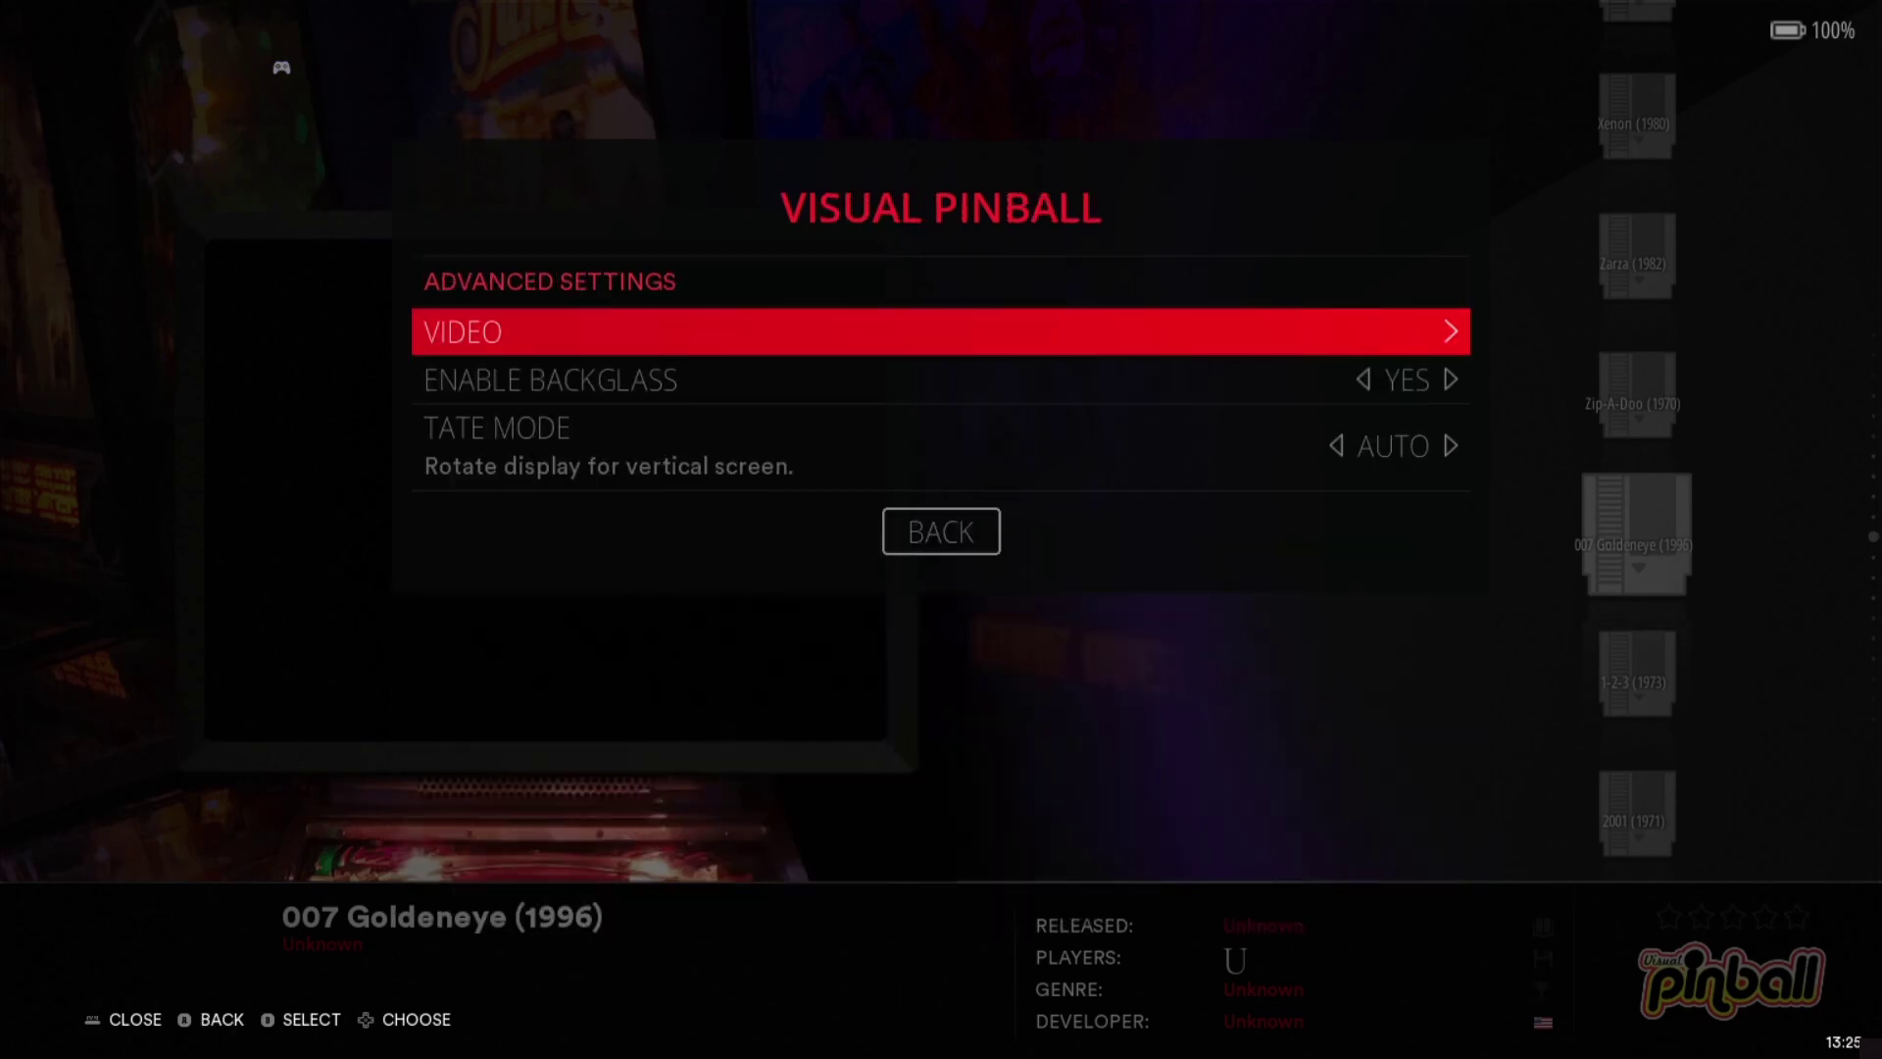
key("Down")
key("Return")
key("Up")
key("Up")
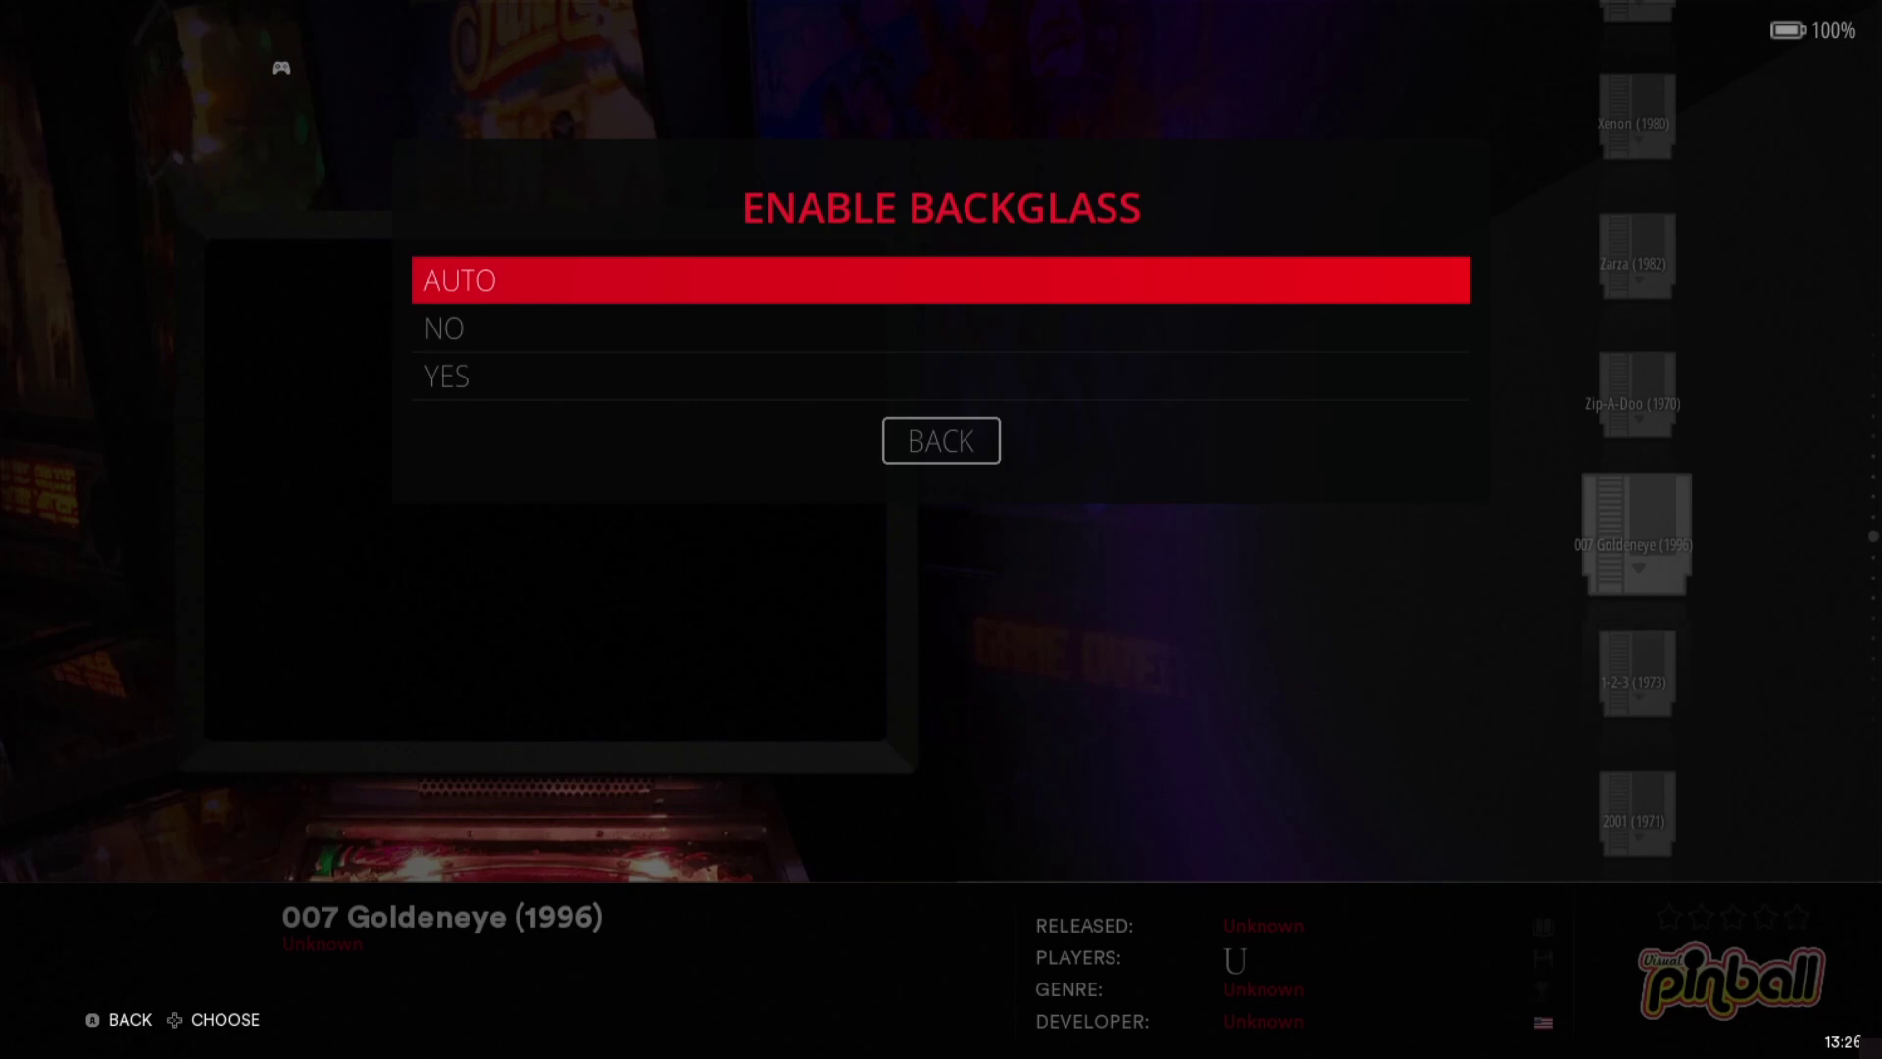
key("Return")
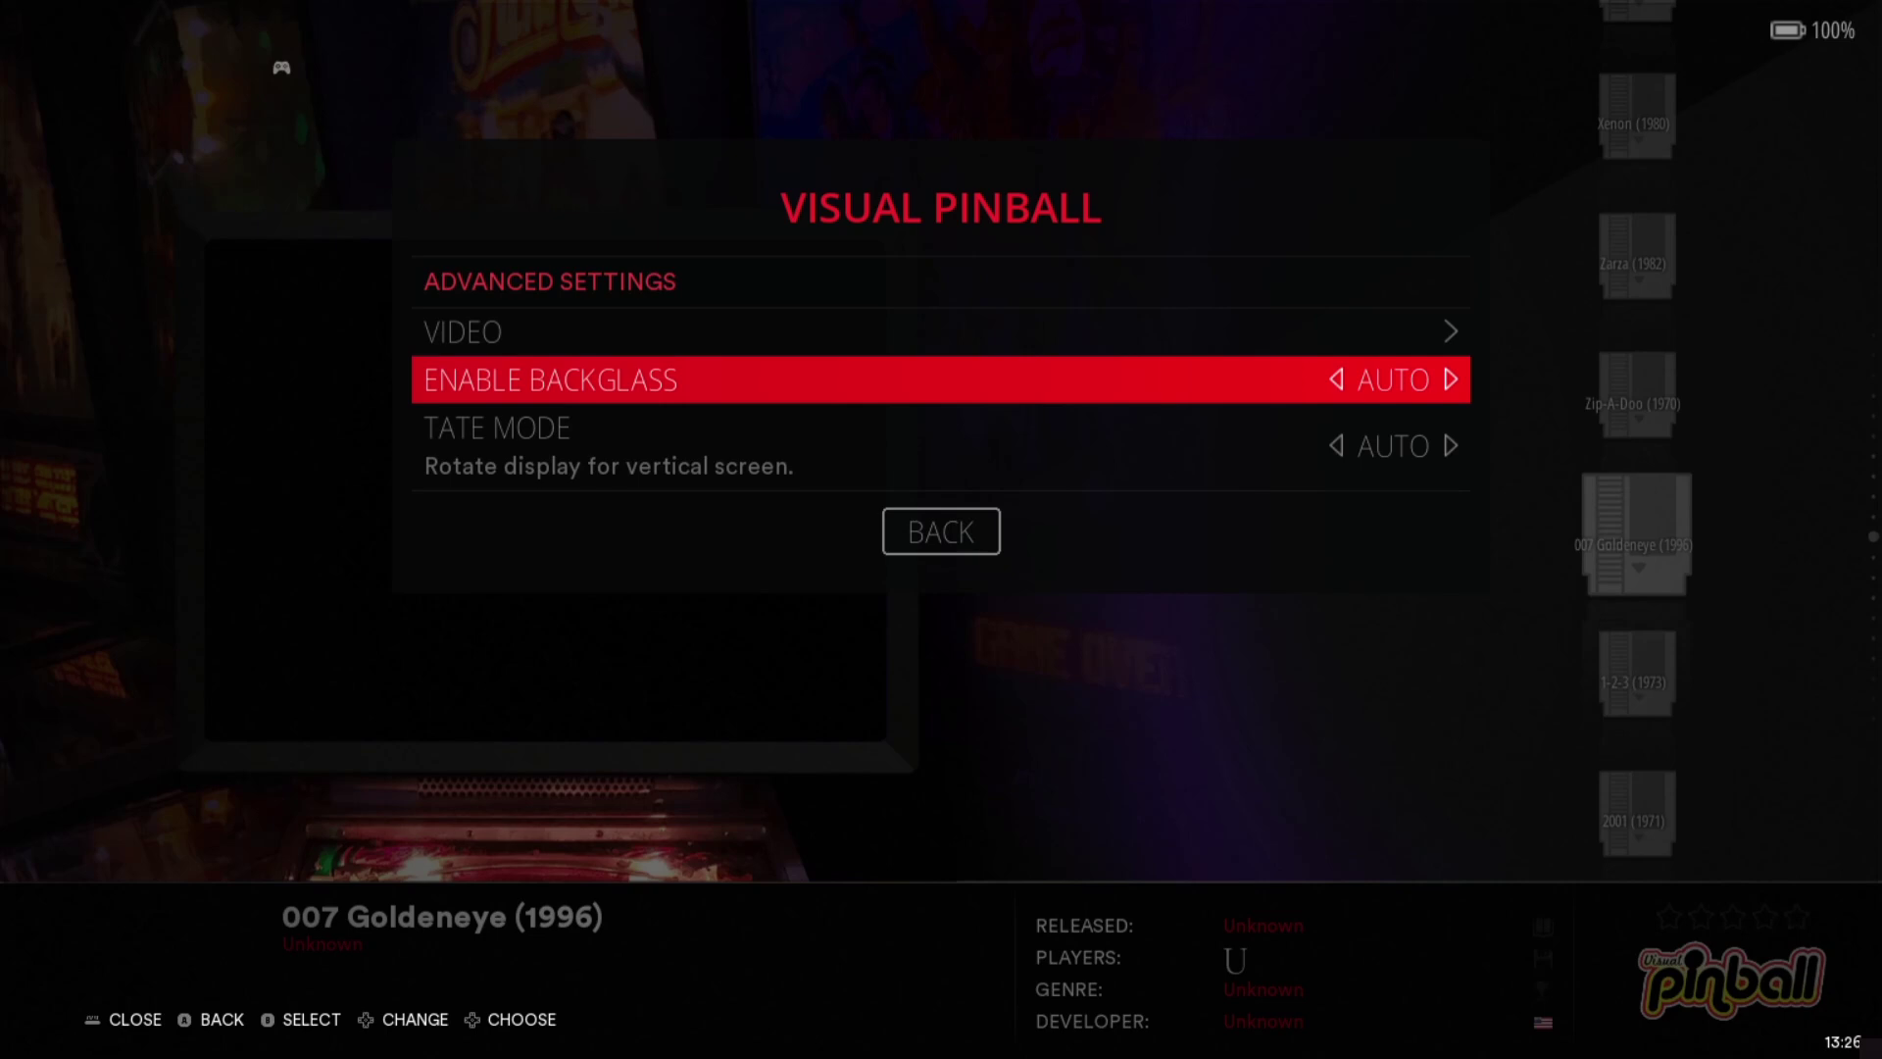
key("Return")
key("Up")
key("Up")
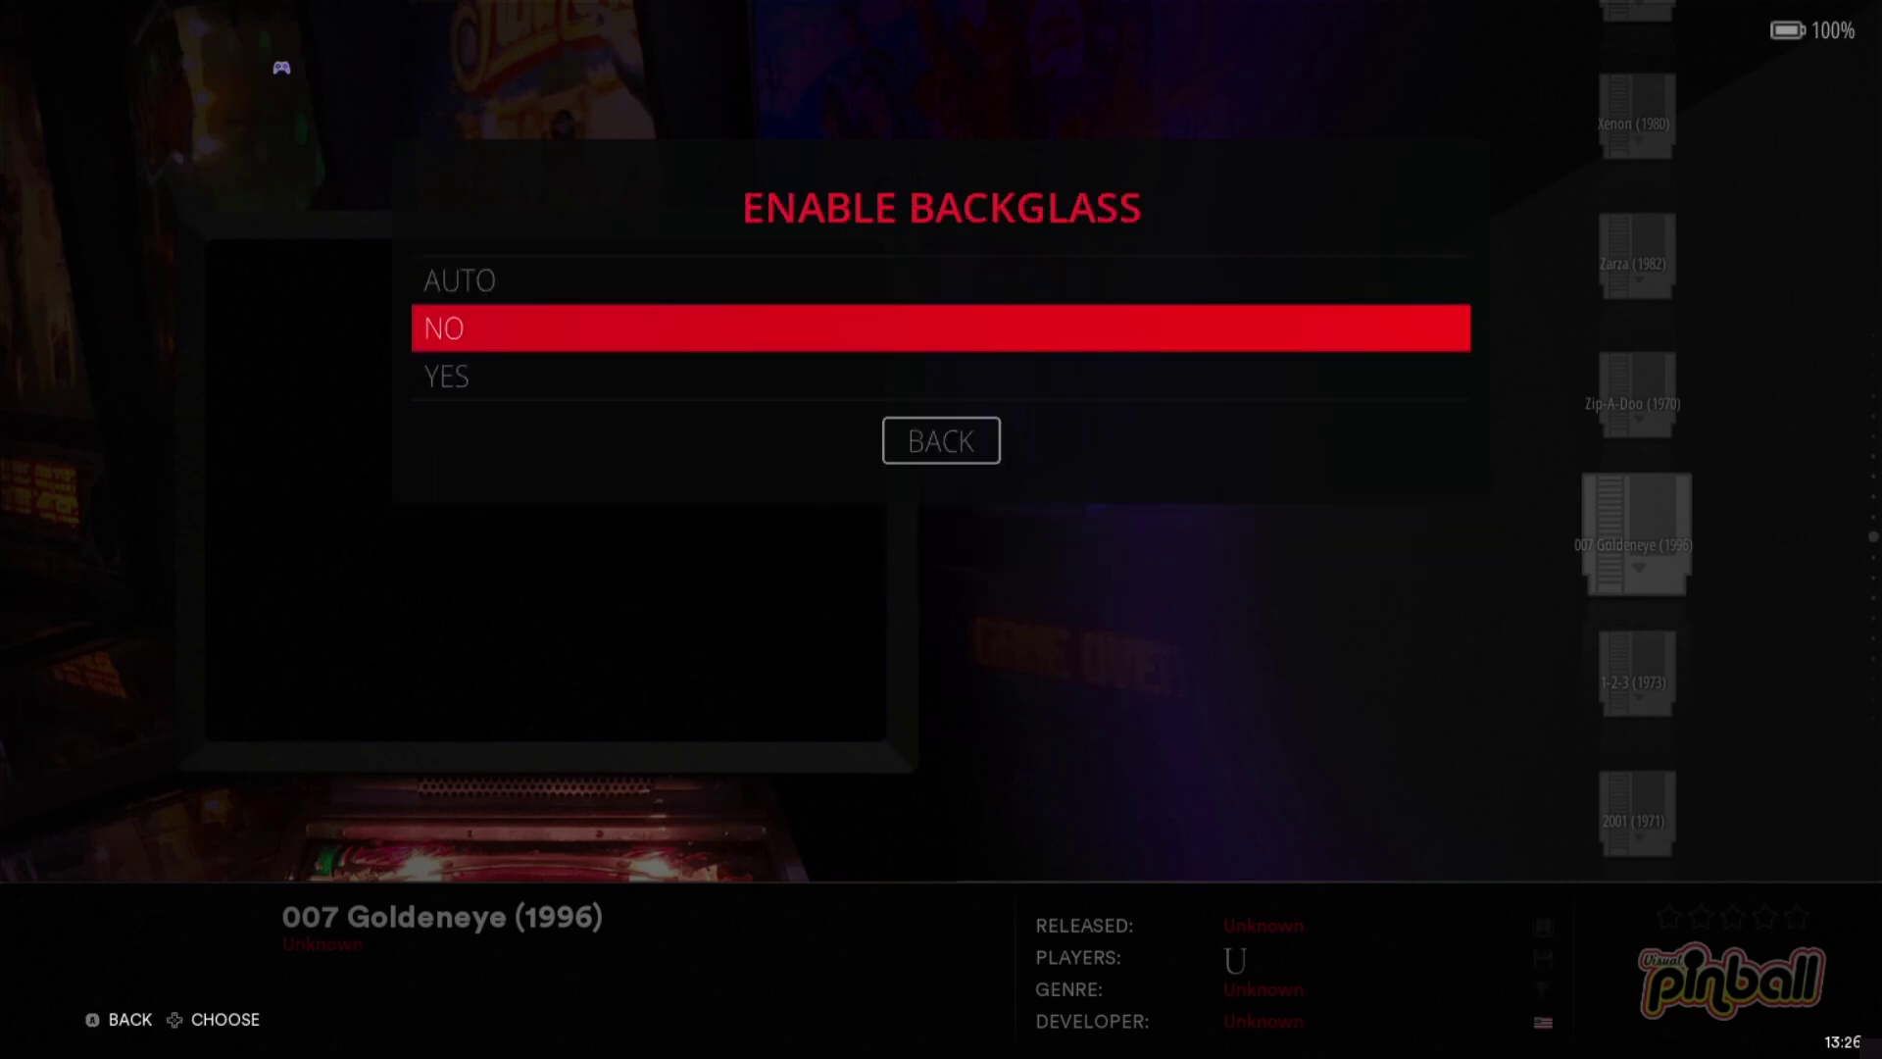
key("Return")
key("Escape")
key("Escape")
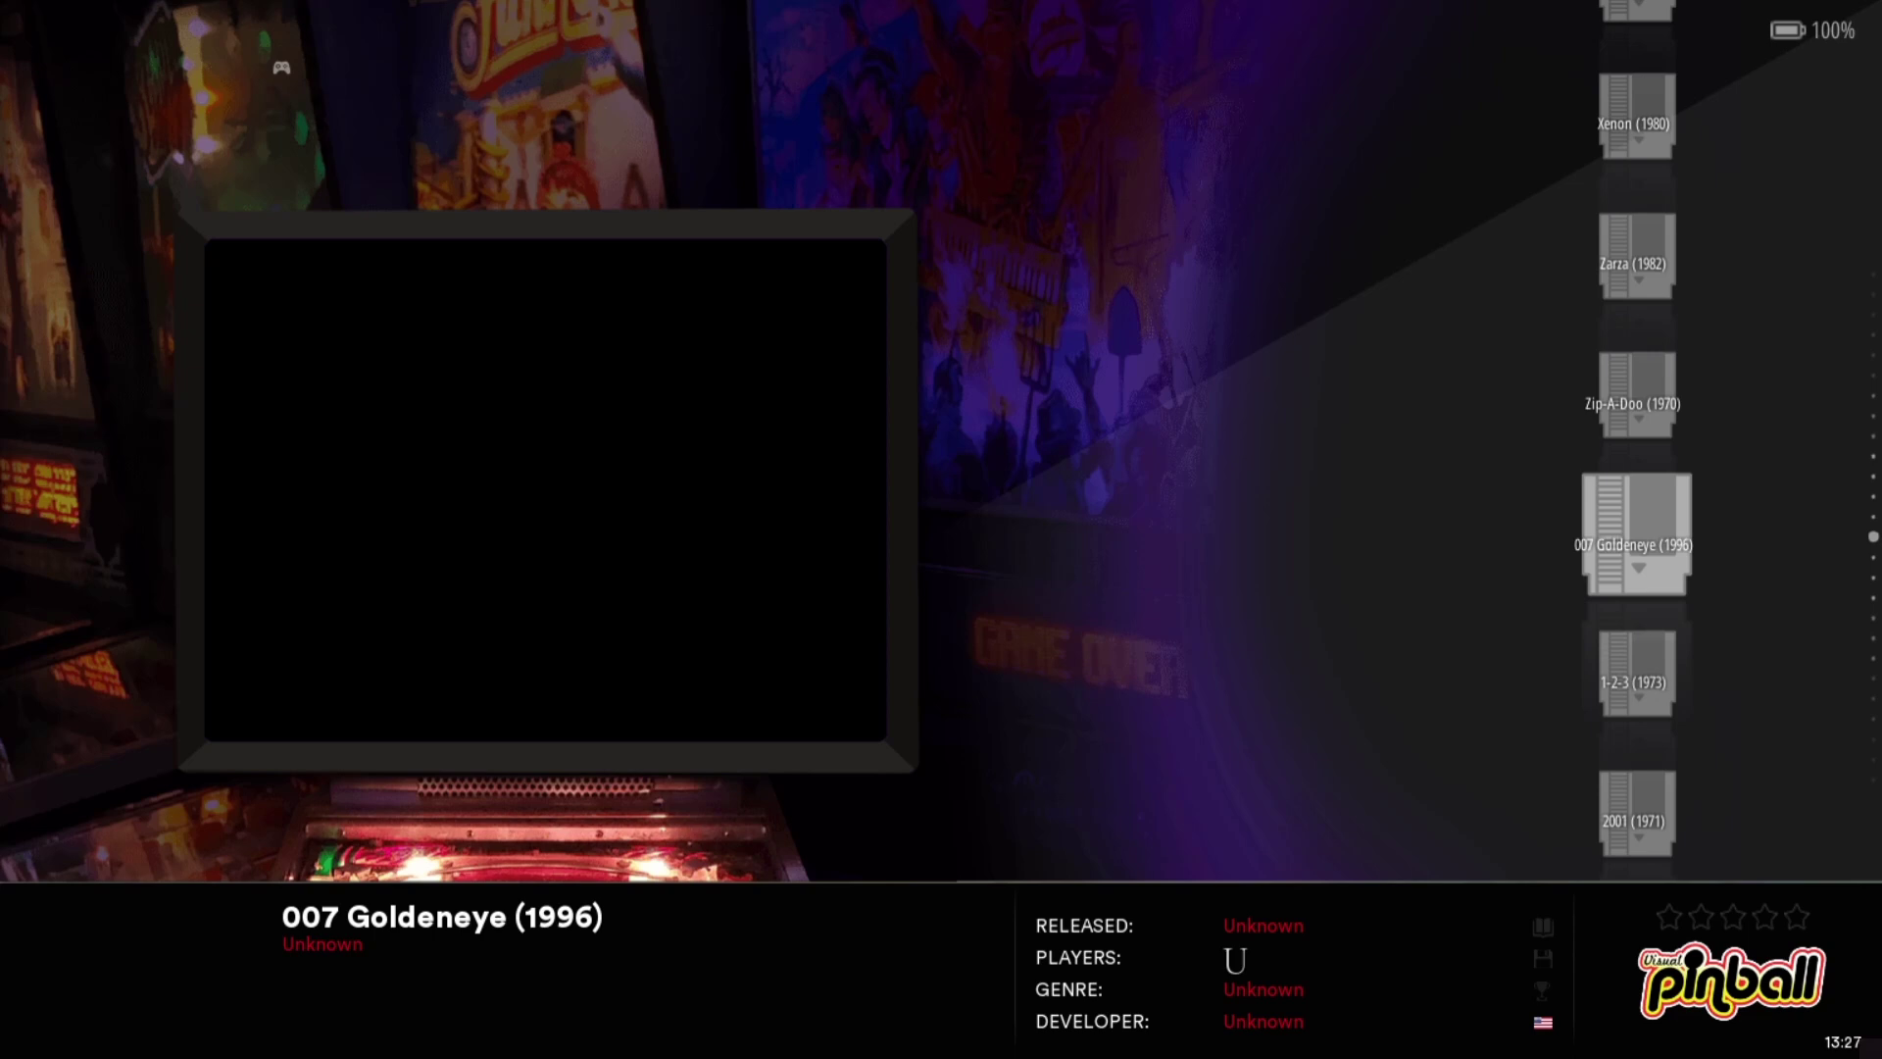
Scroll down to the AC-DC (2012) table and launch it
key("Down")
key("Down")
key("Down")
key("Down")
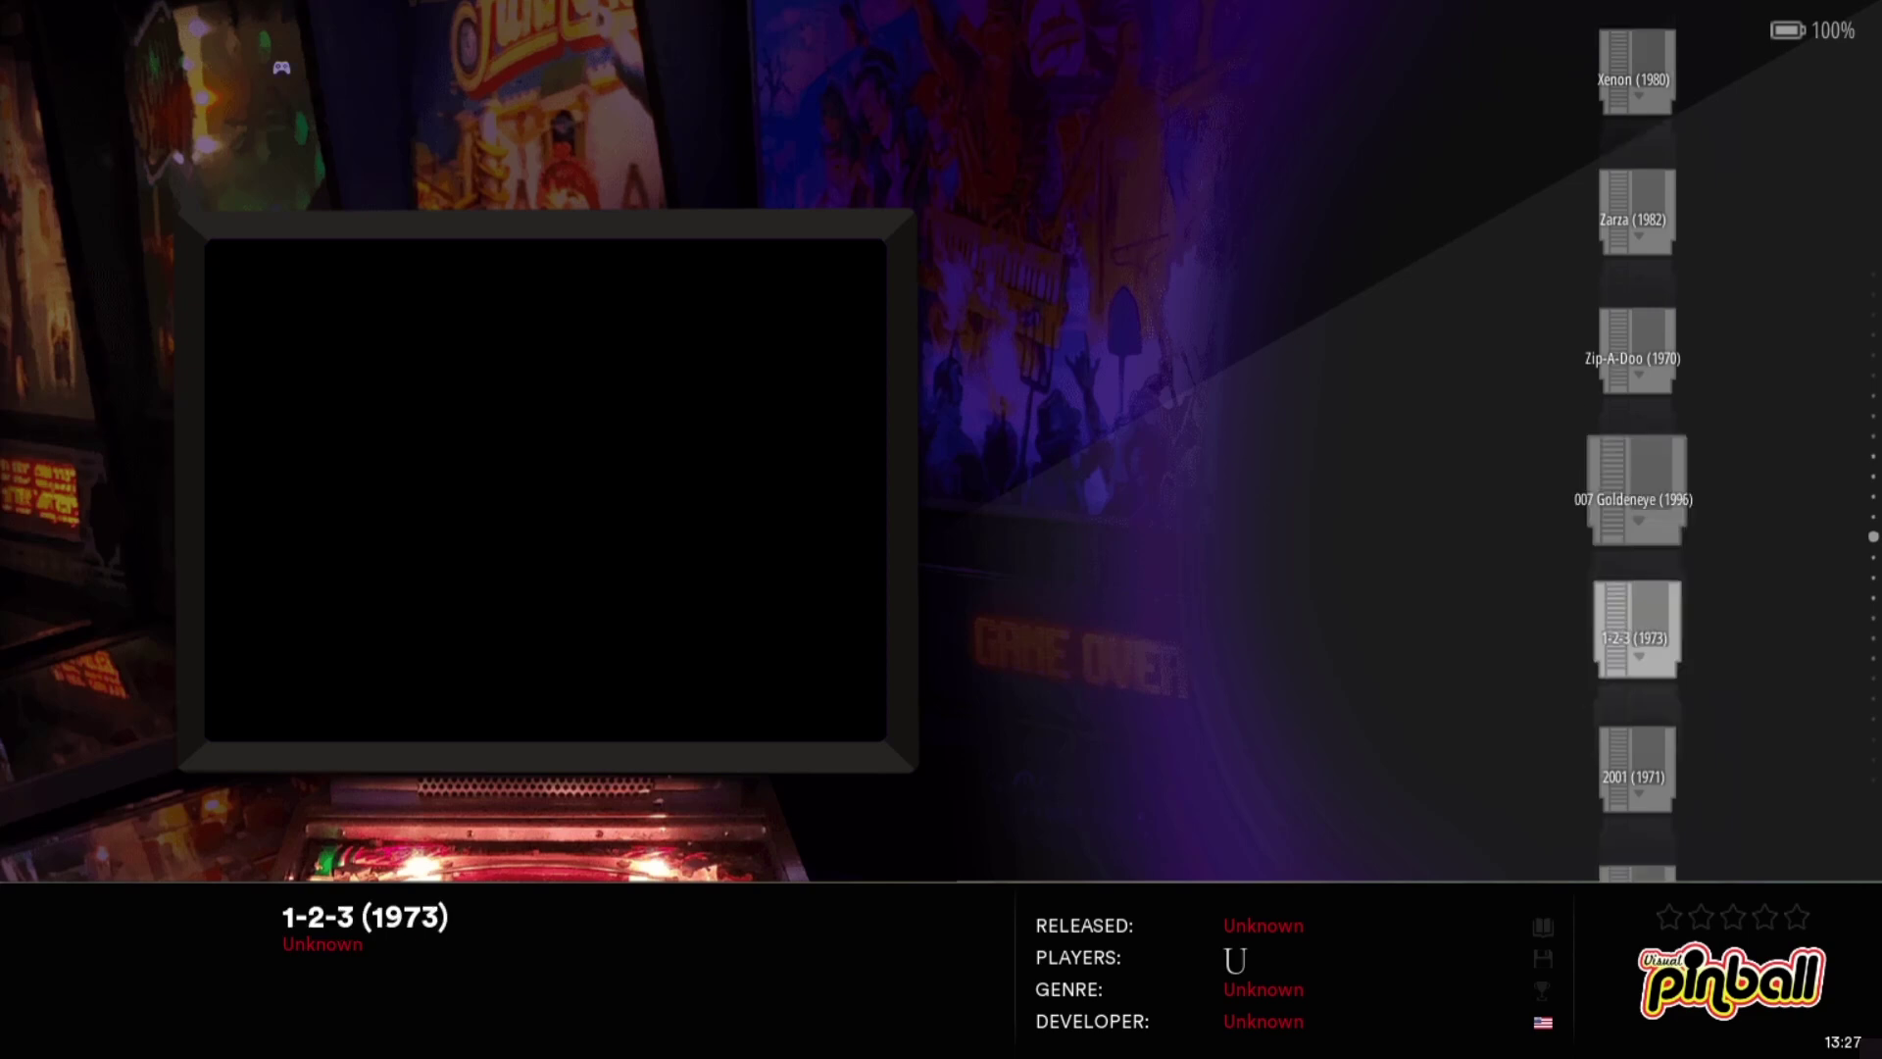
key("Down")
key("Down")
key("Down")
key("Down")
key("Down")
key("Down")
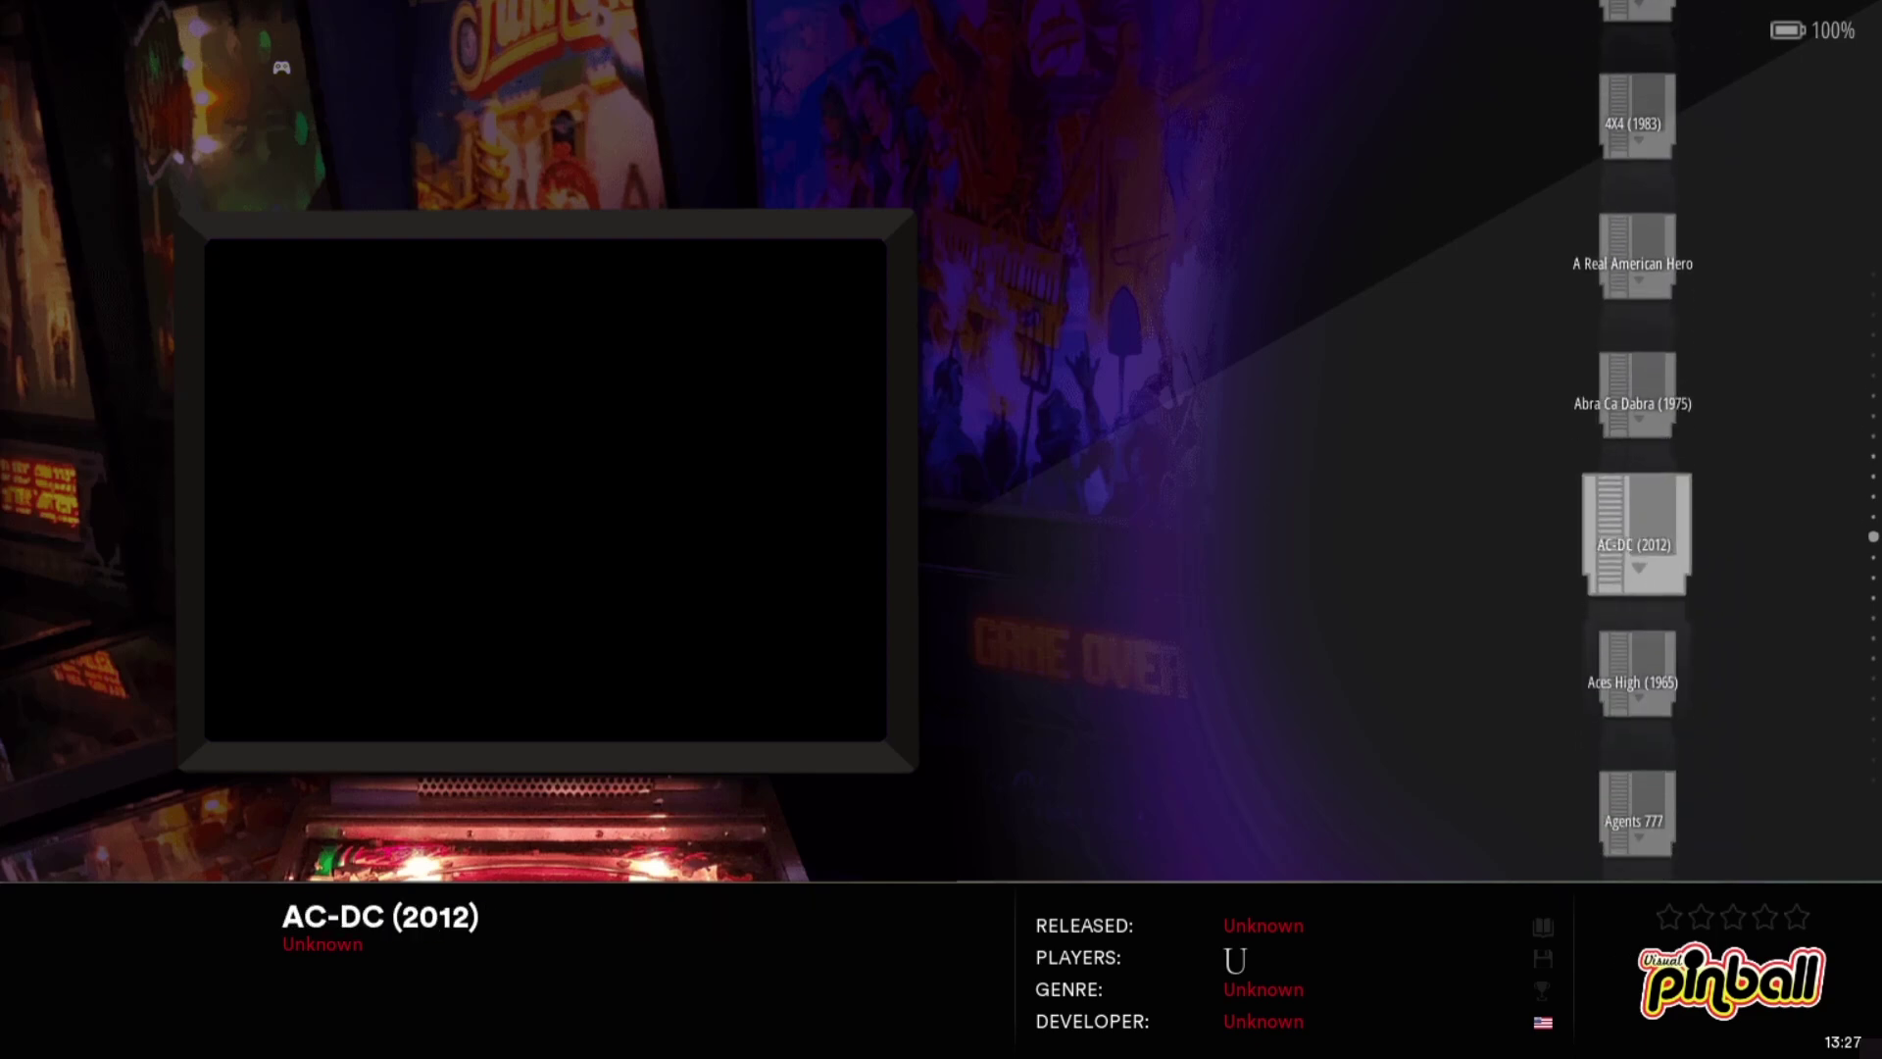
key("Return")
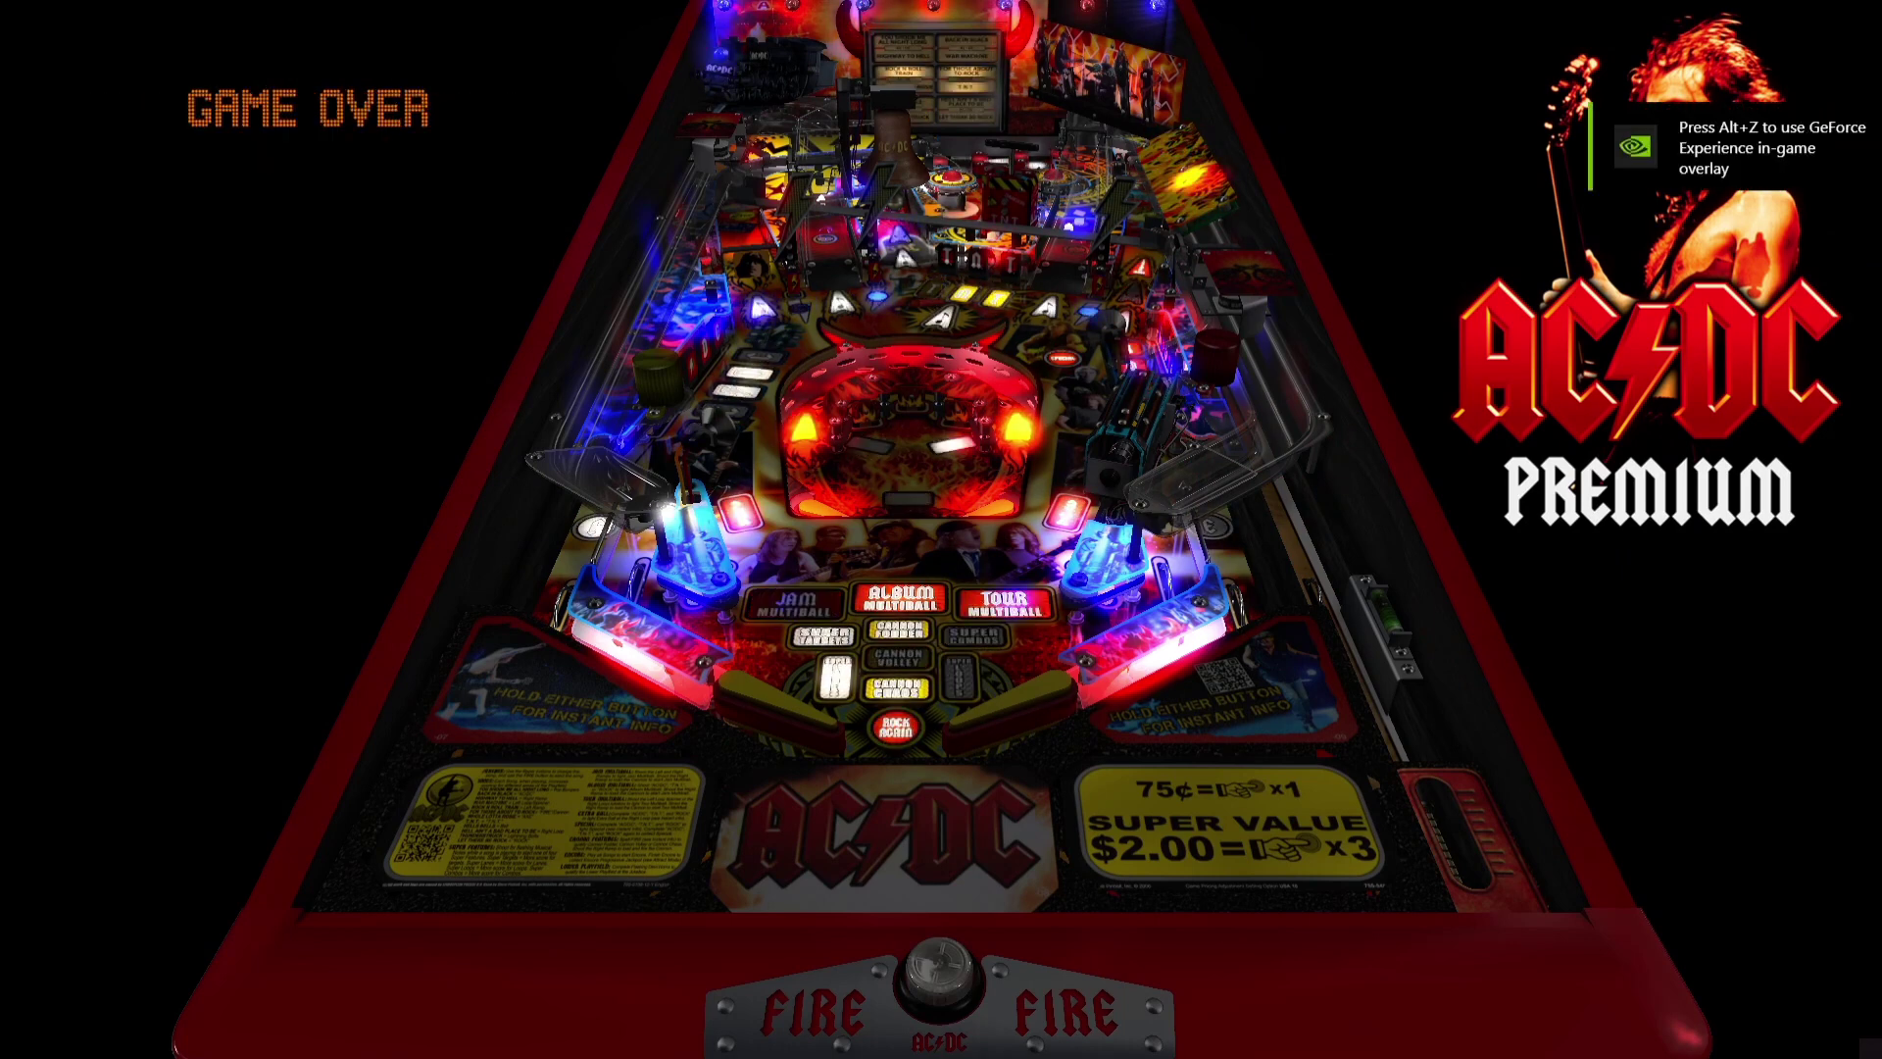
Insert two coins, start an AC-DC game and plunge the first ball
key("5")
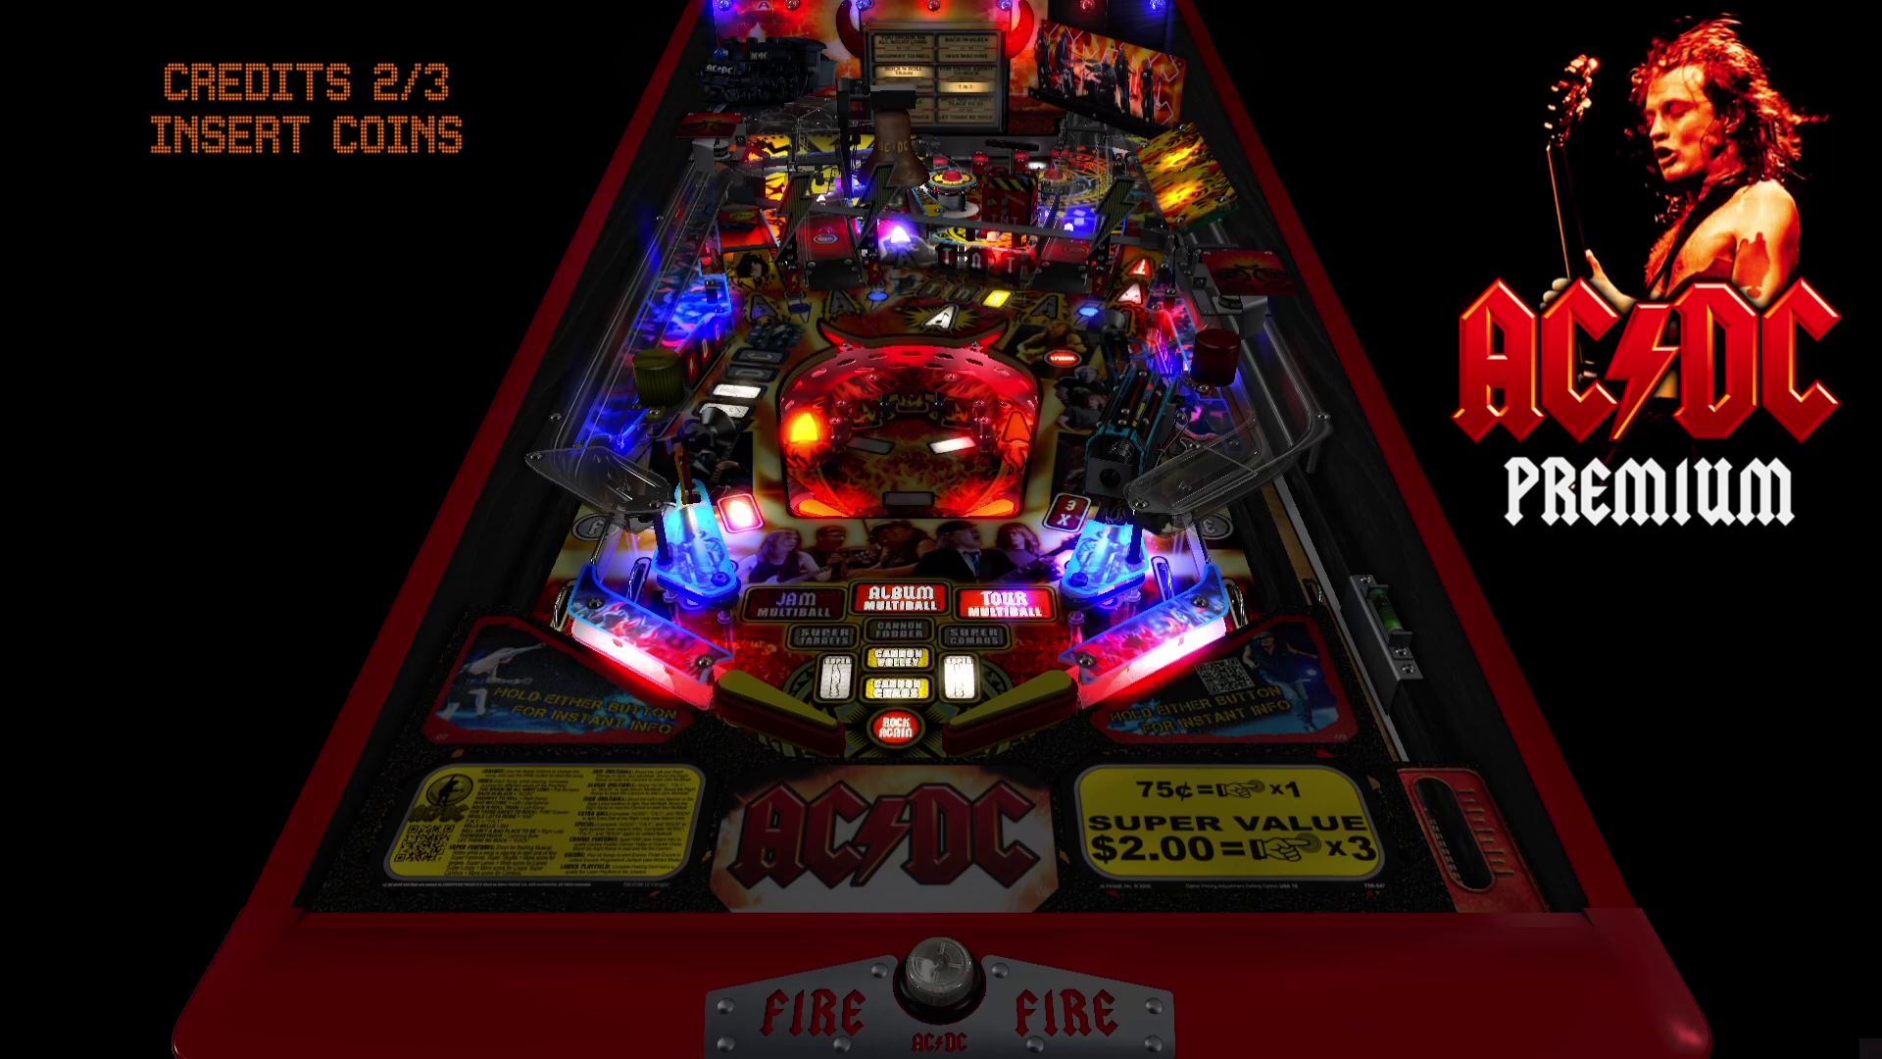
key("5")
key("1")
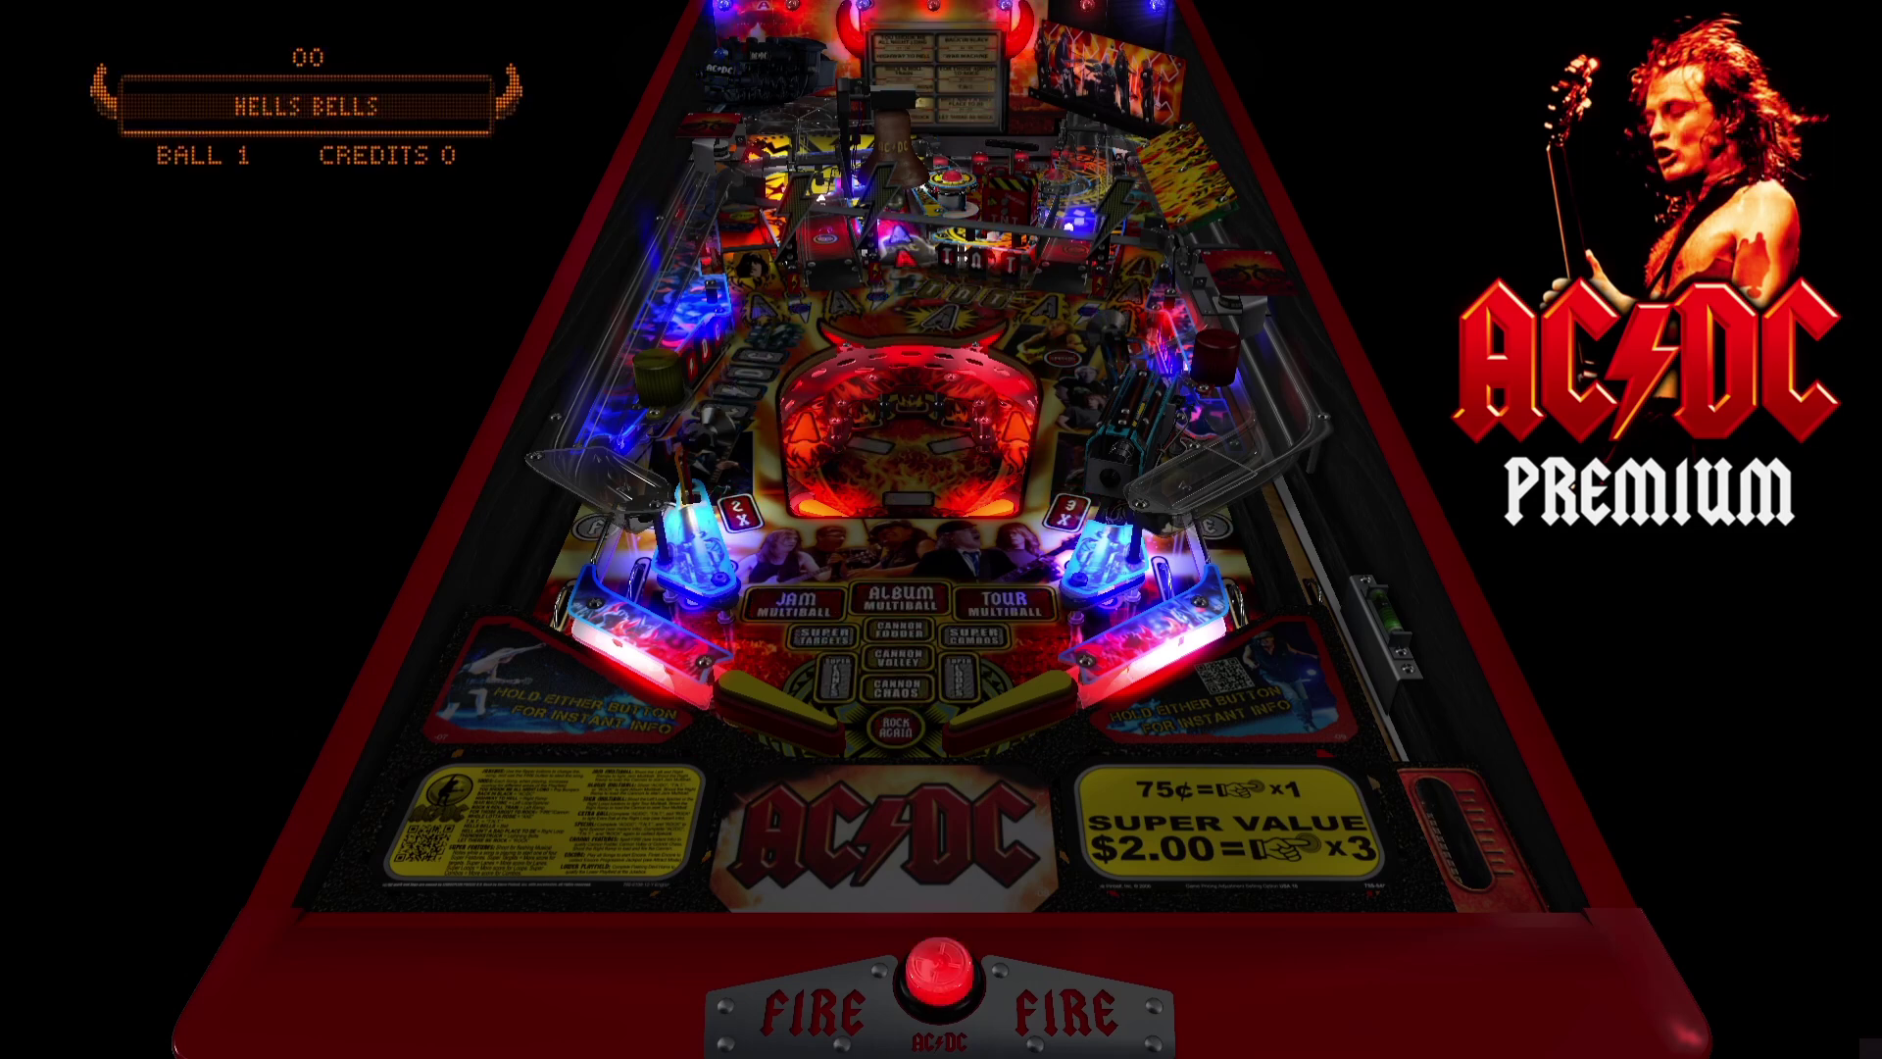
key("Return")
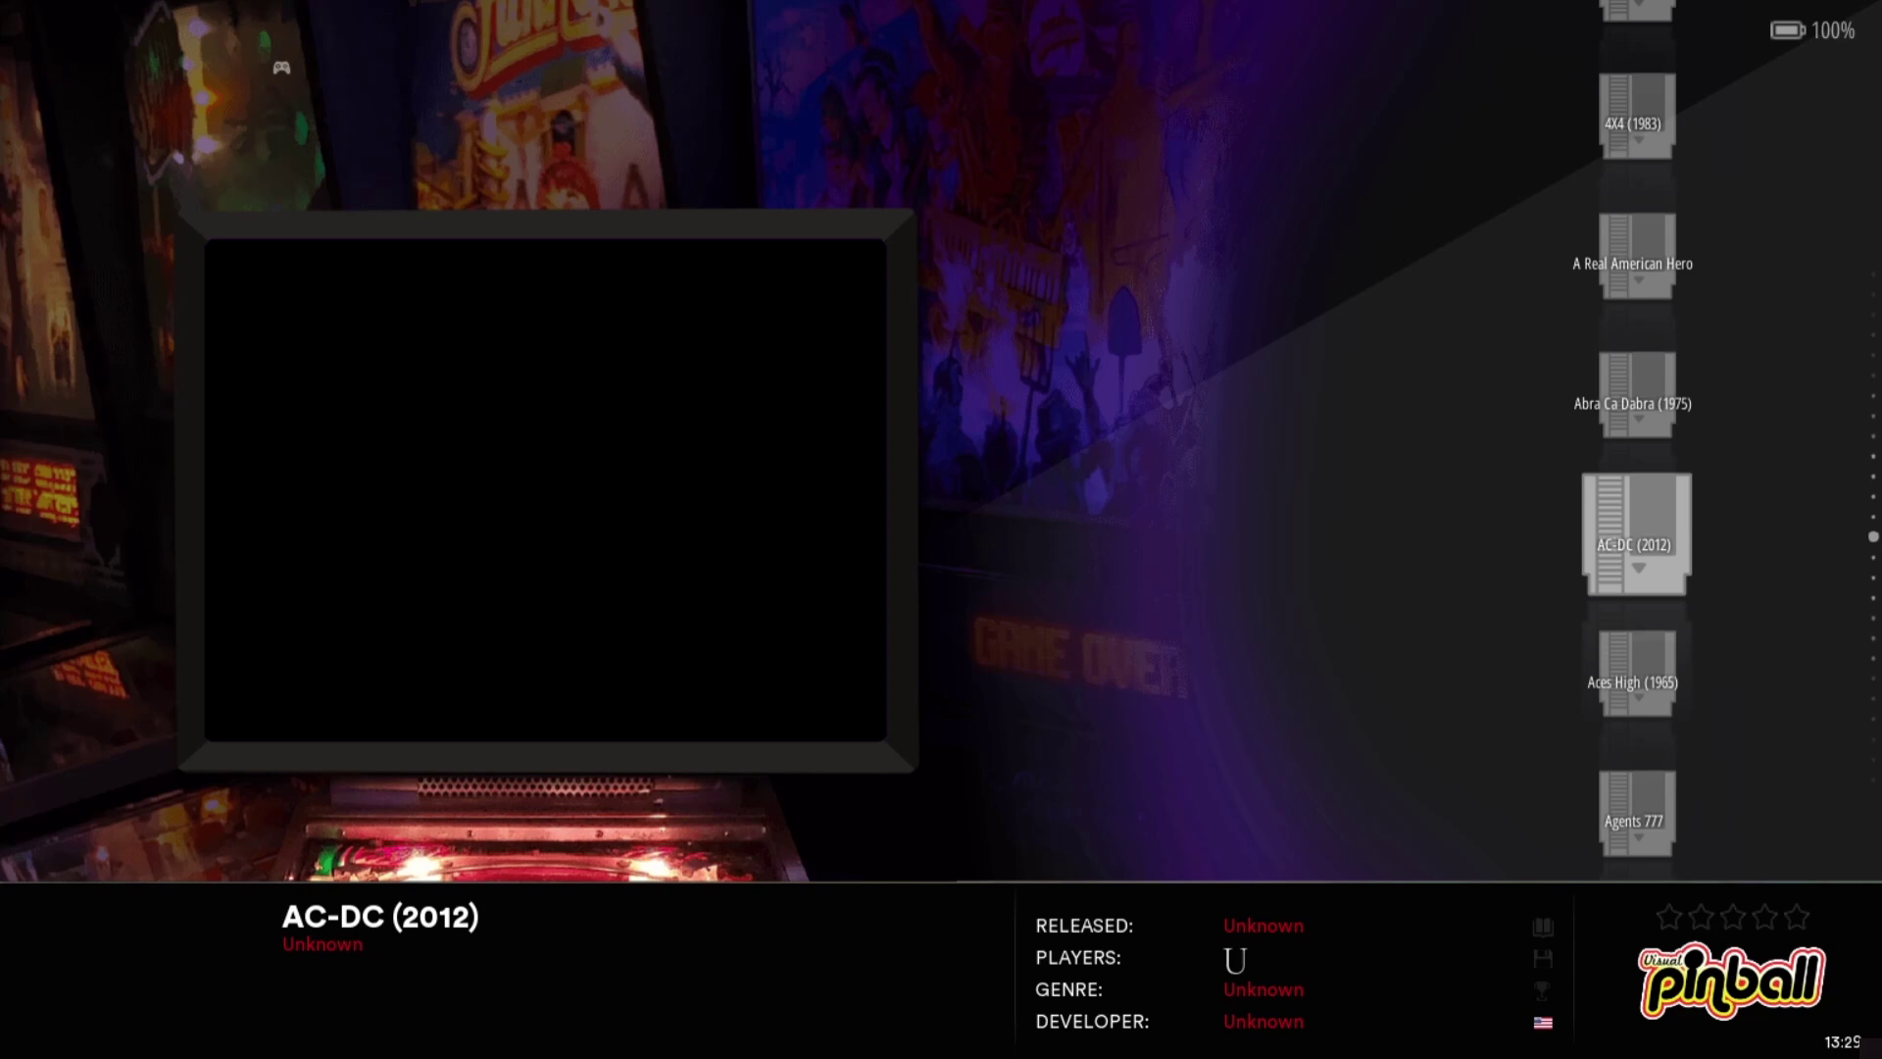
Scroll down the table list and back up to Freddy A Nightmare On Elm Street
key("Down")
key("Down")
key("Down")
key("Down")
key("Down")
key("Down")
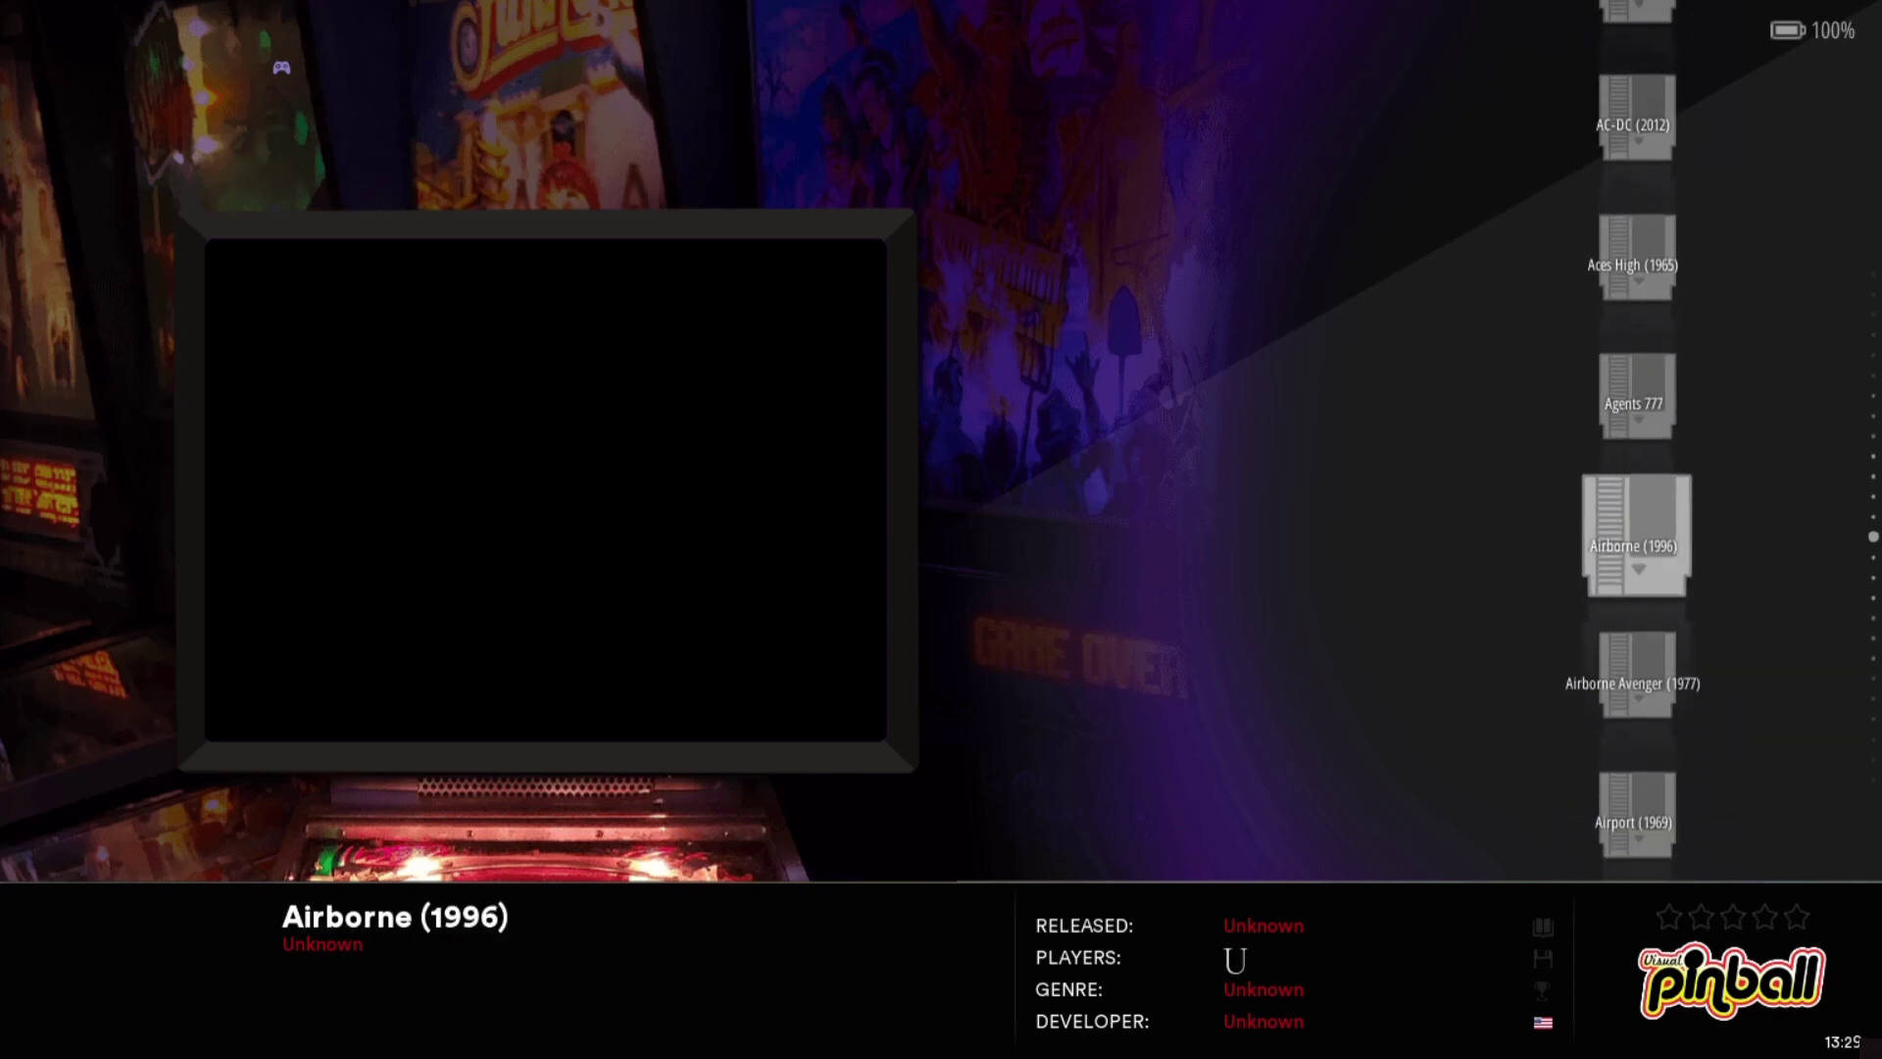
key("Down")
key("Down")
key("Down")
key("Down")
key("Down")
key("Down")
key("Down")
key("Down")
key("Down")
key("Down")
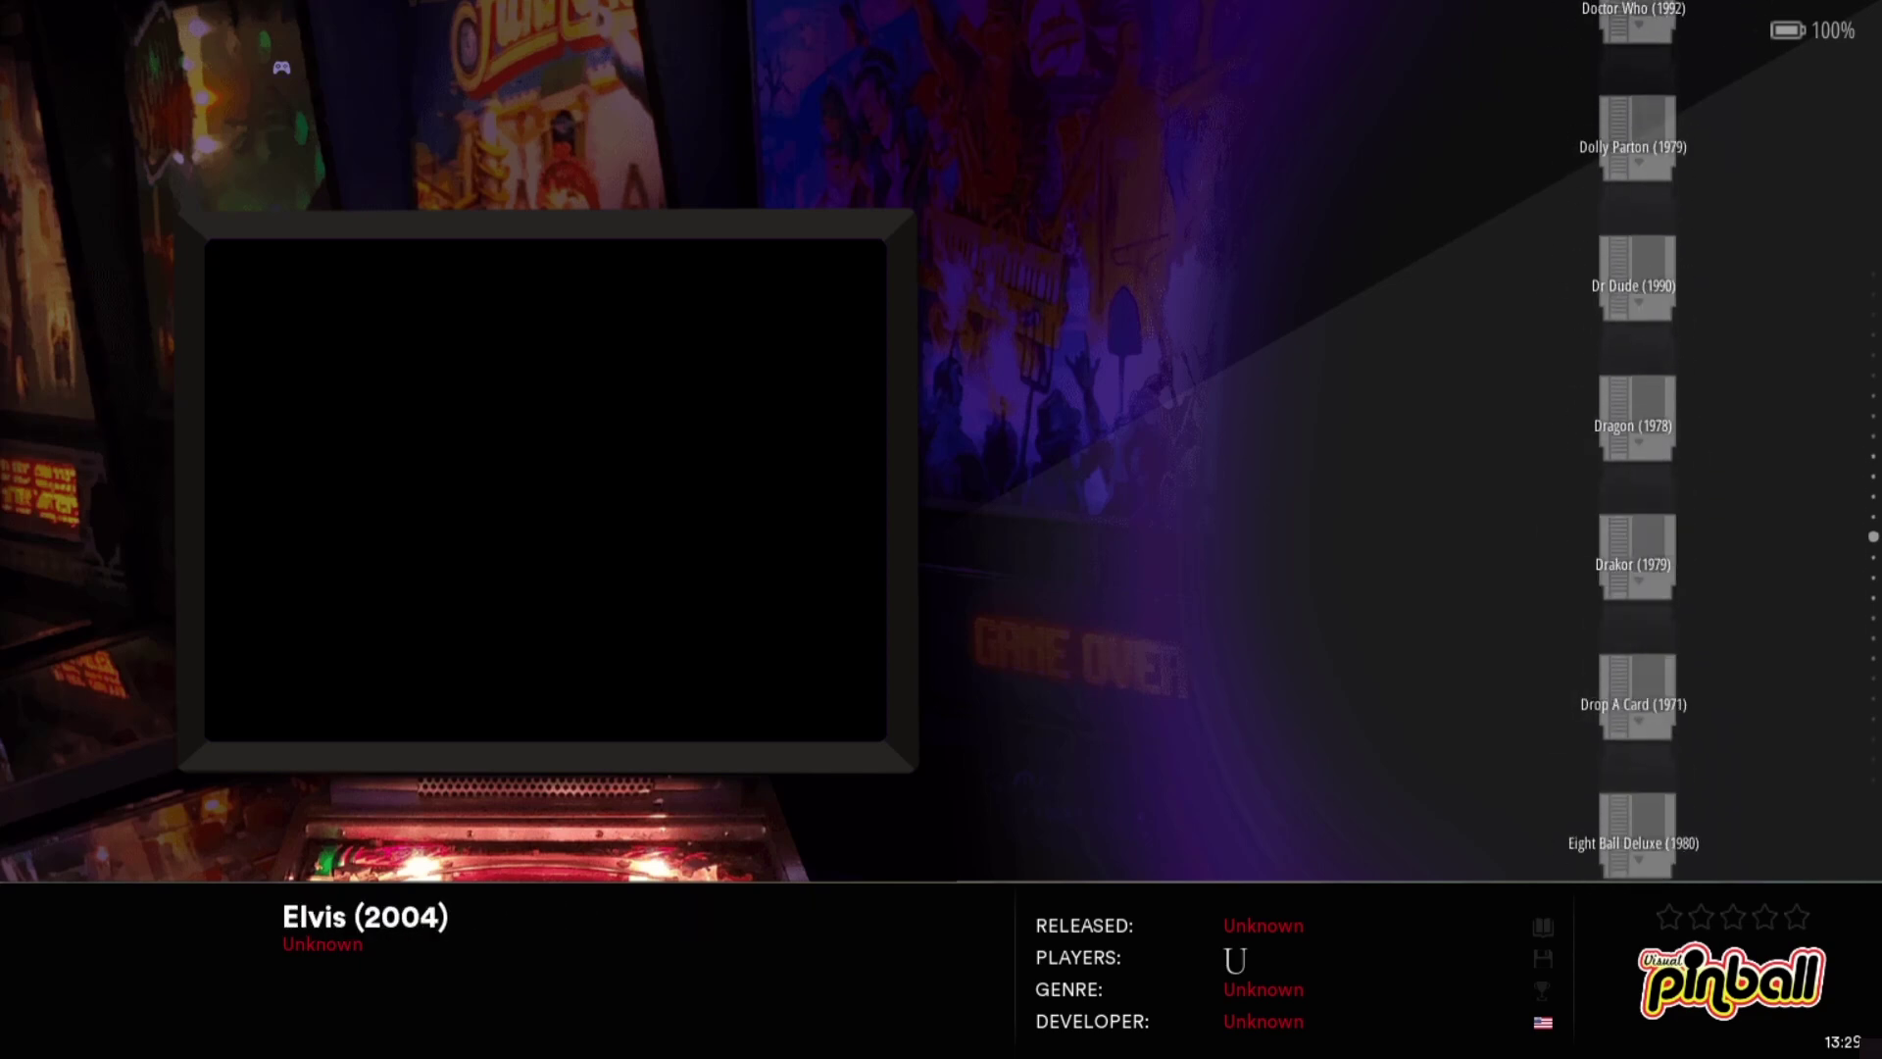
key("Up")
key("Up")
key("Up")
key("Up")
key("Up")
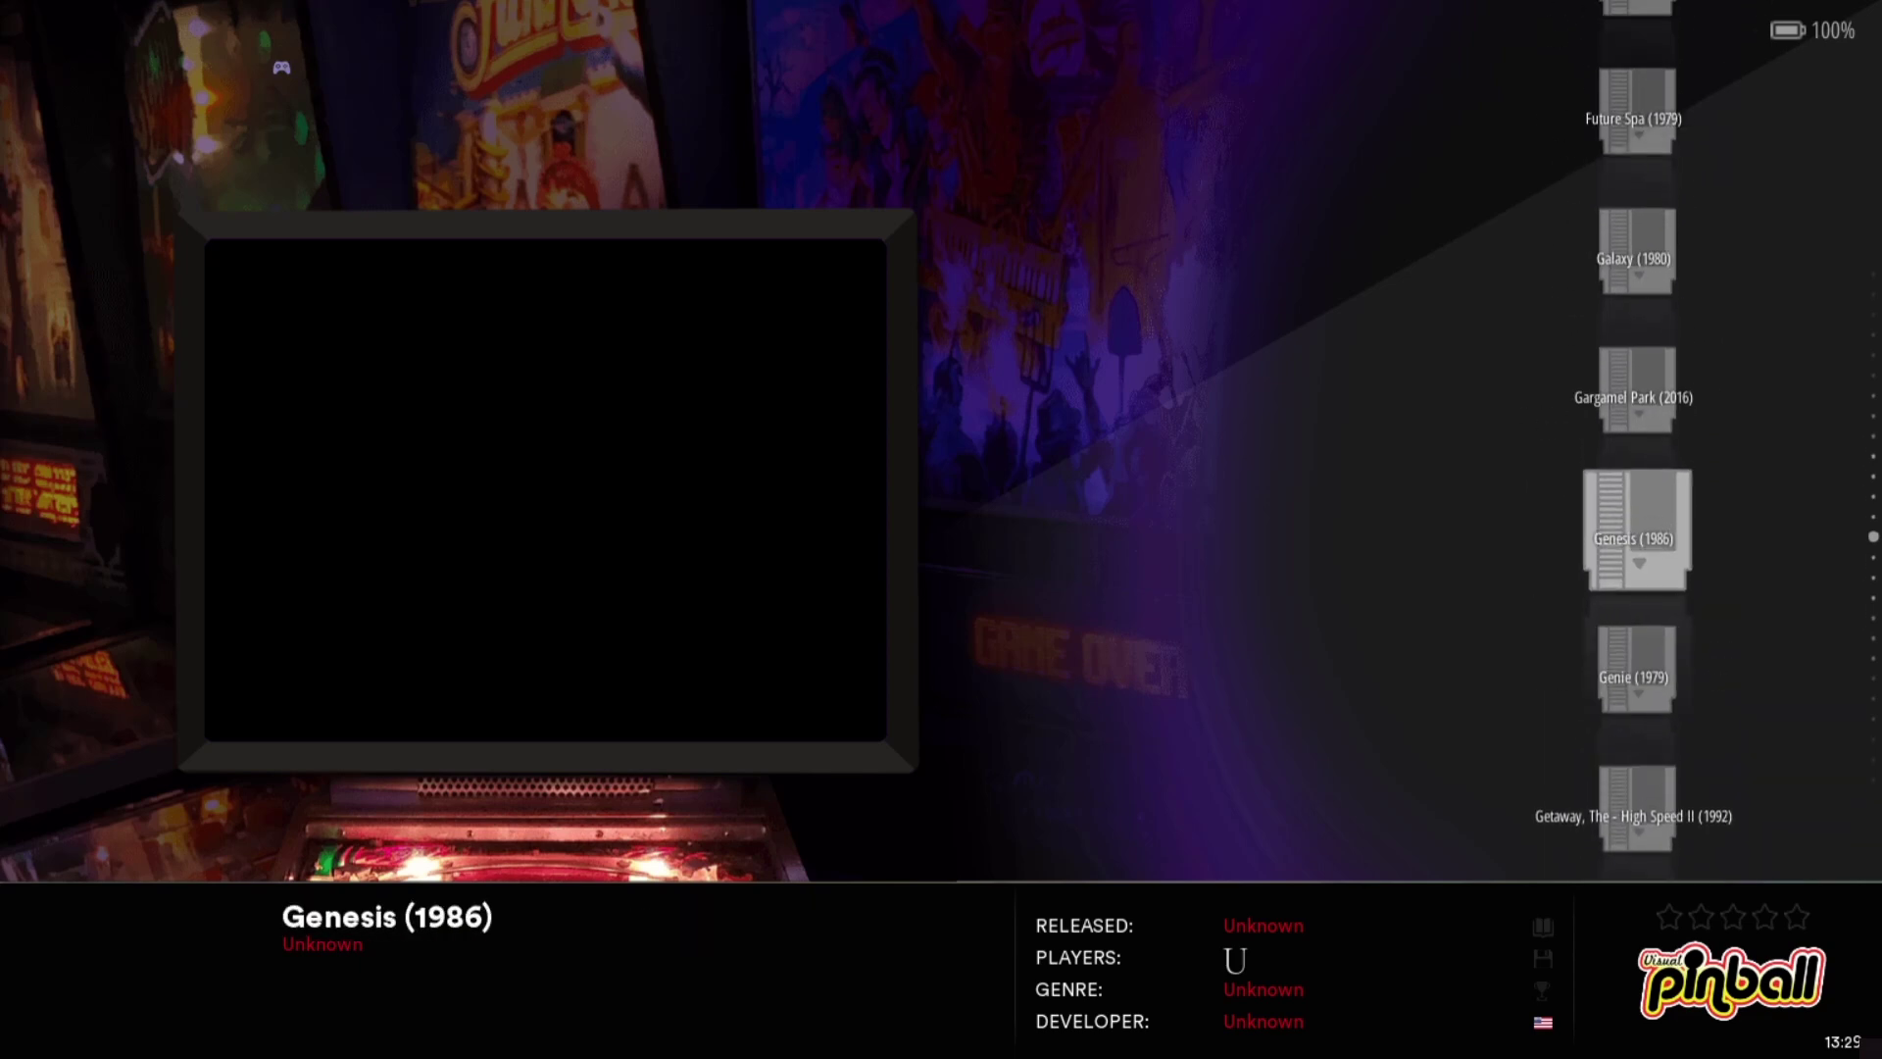
key("Up")
key("Up")
key("Up")
key("Up")
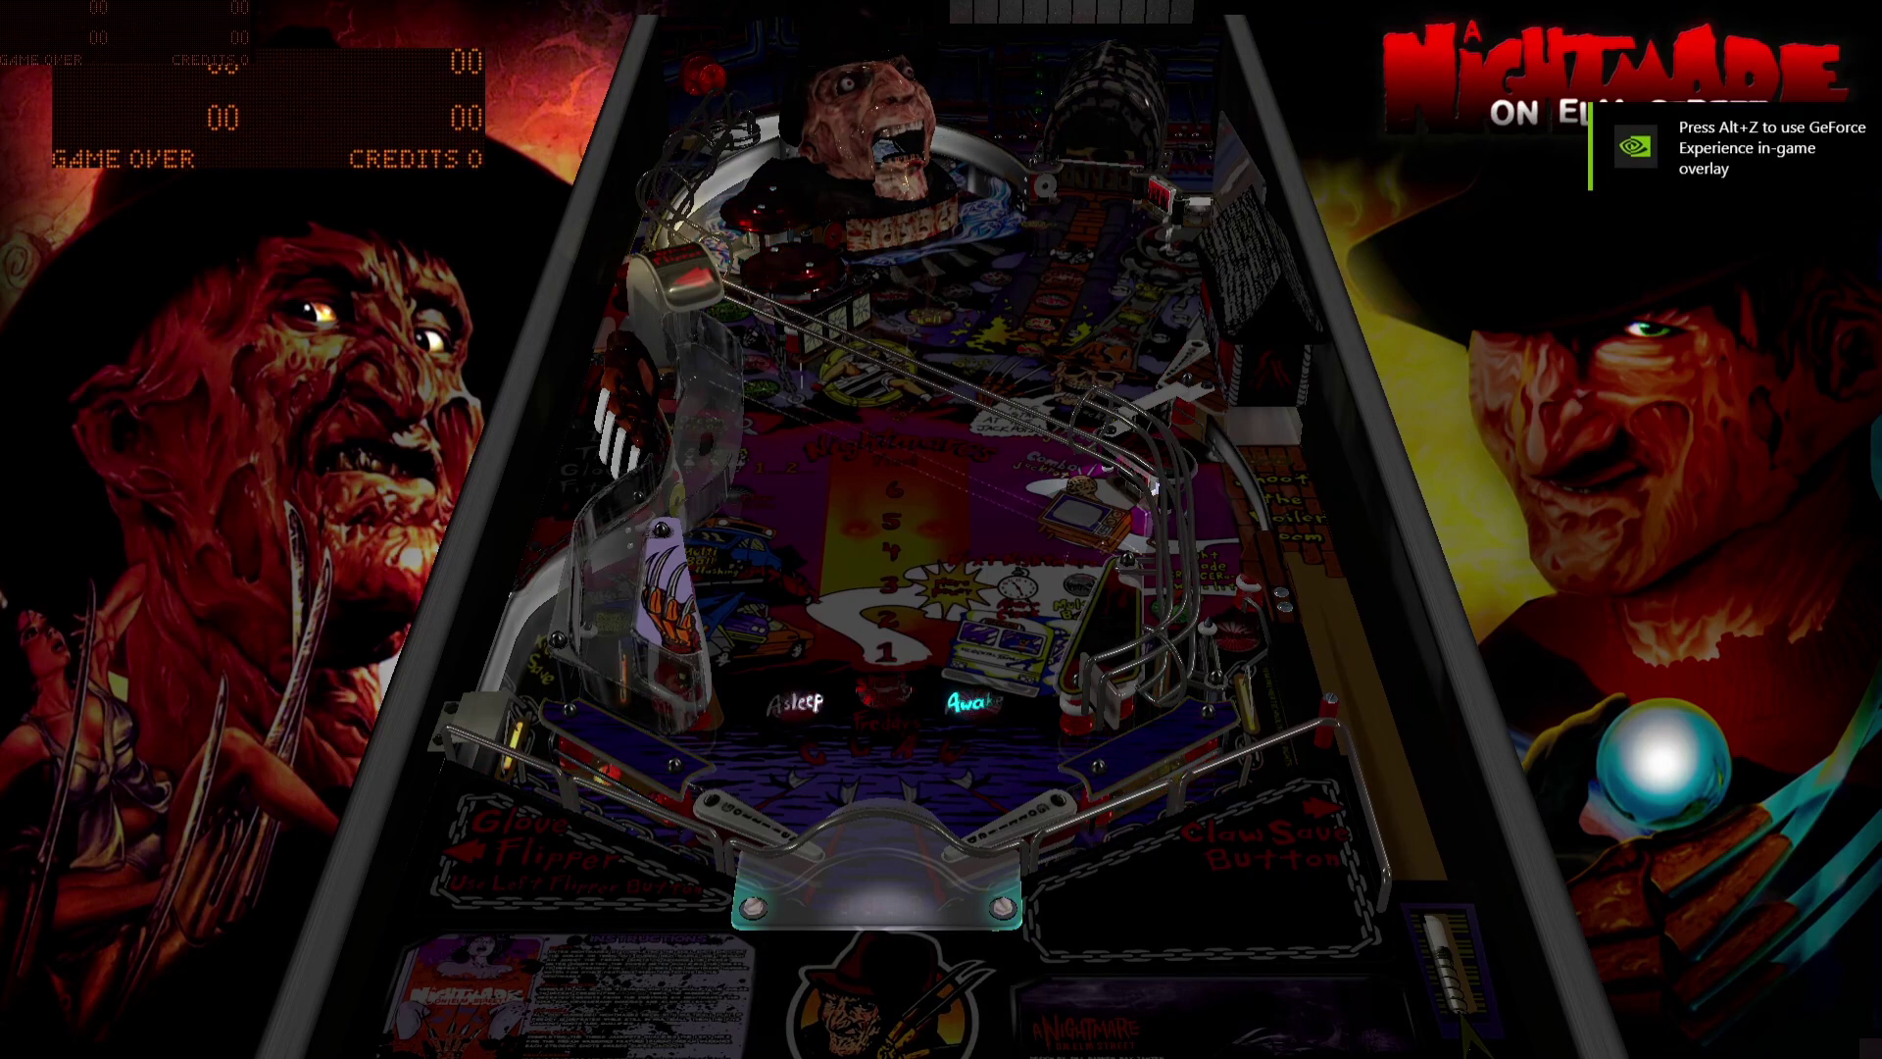
Insert two coins, start a Freddy game and plunge the ball
key("5")
key("5")
key("5")
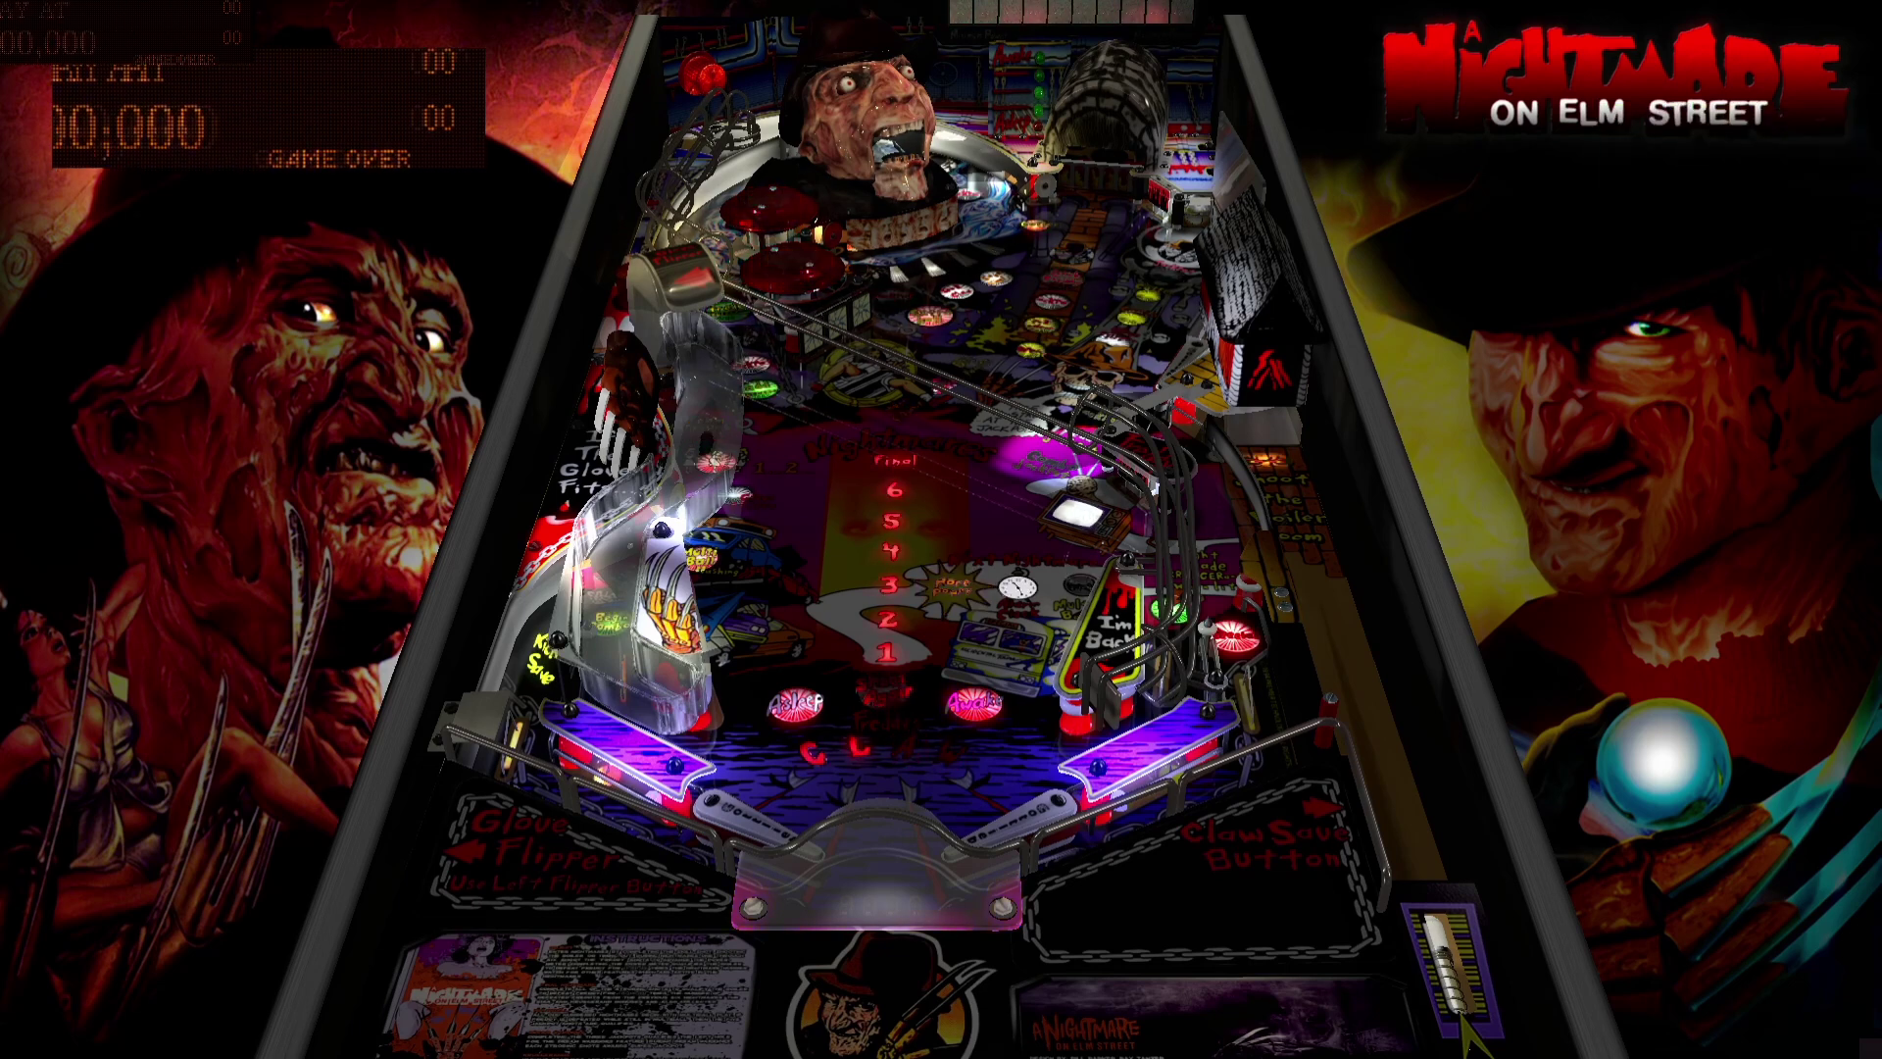
key("5")
key("1")
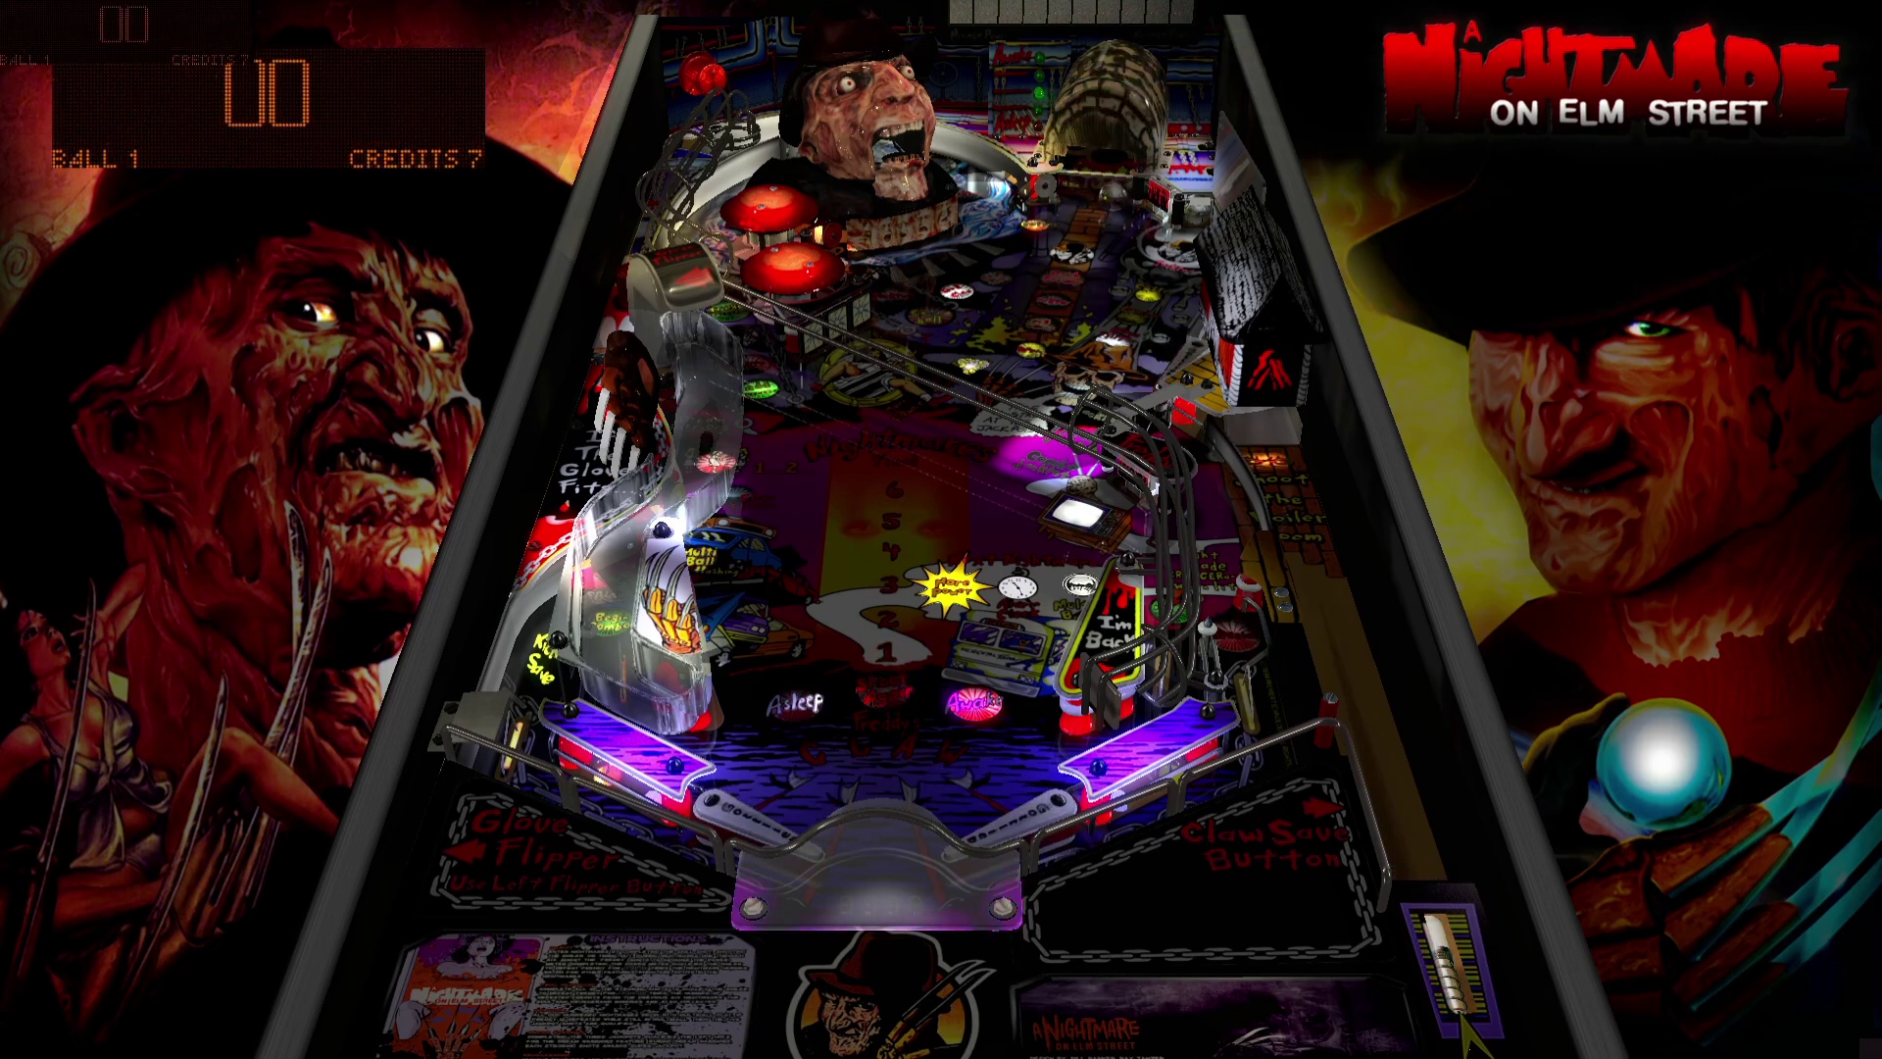
key("Return")
Play the ball with both flippers to 12,568,570 points, then quit to the game list
key("Shift_L")
key("Shift_R")
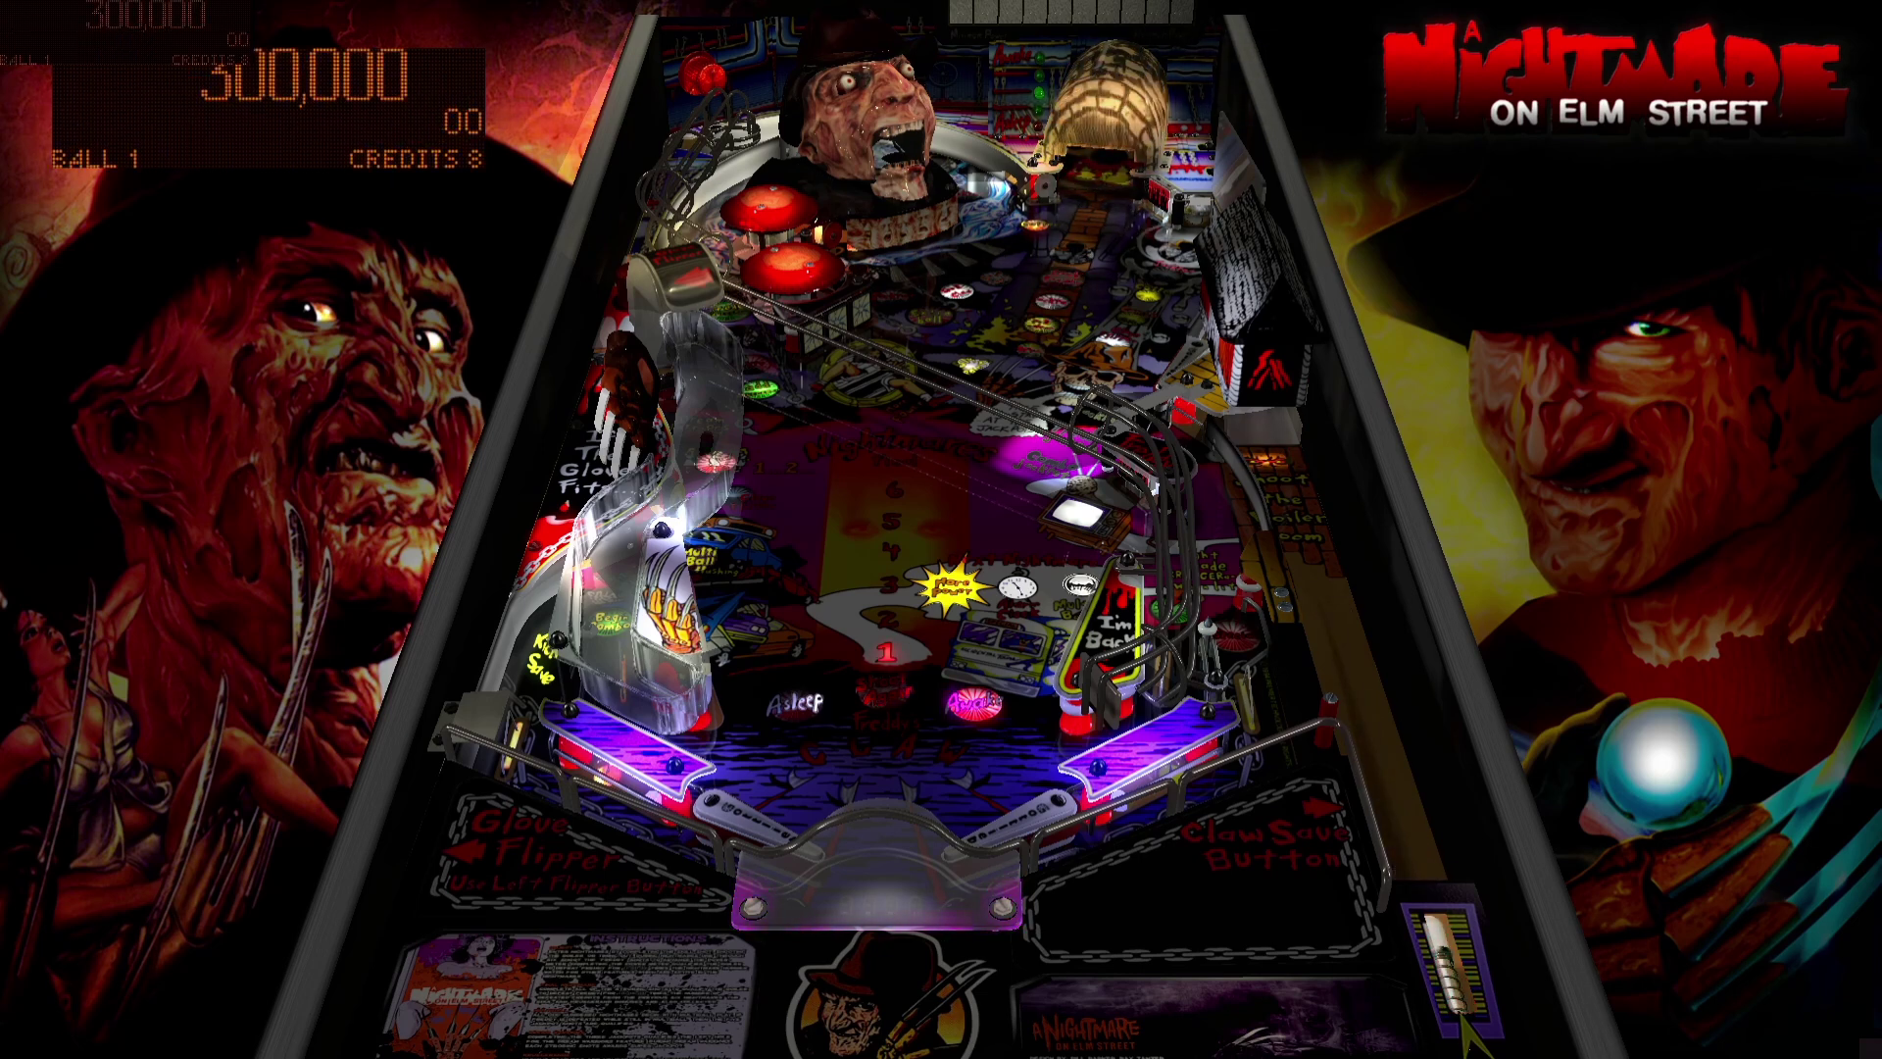
key("Shift_L")
key("Shift_R")
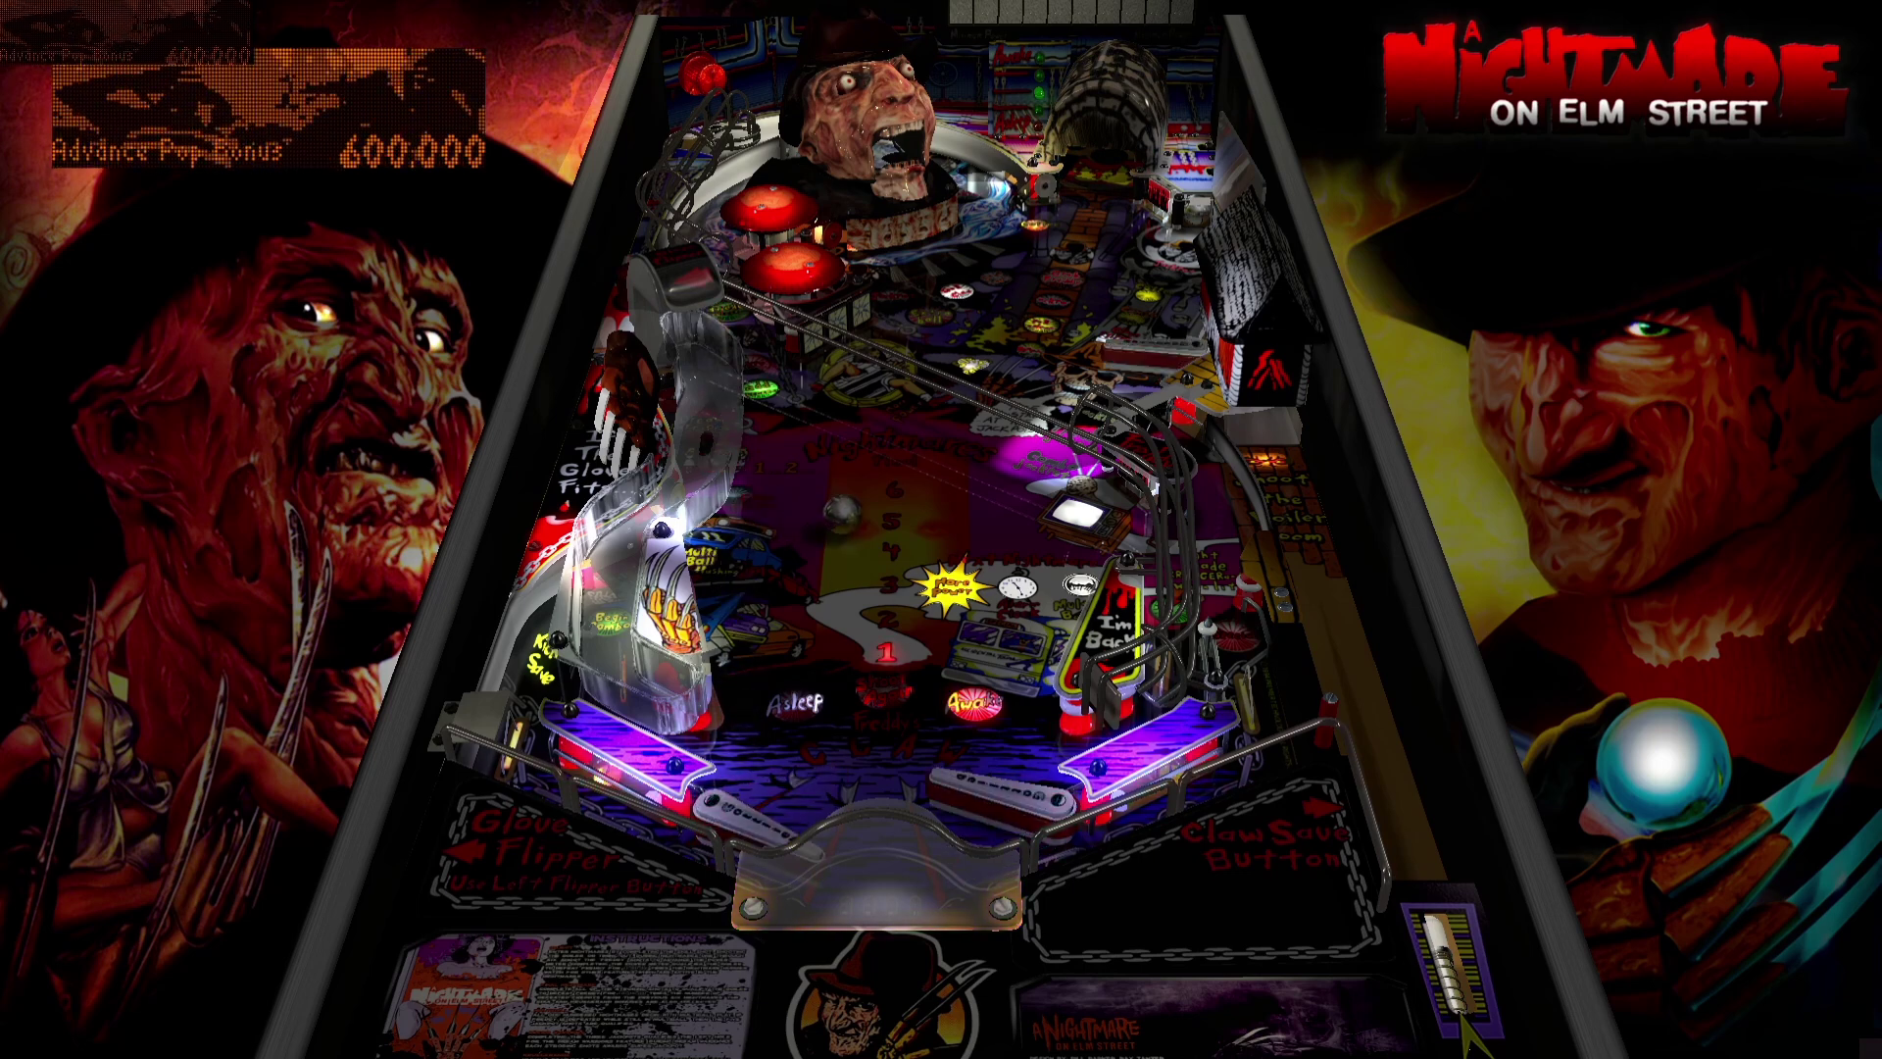
key("Shift_L")
key("Shift_R")
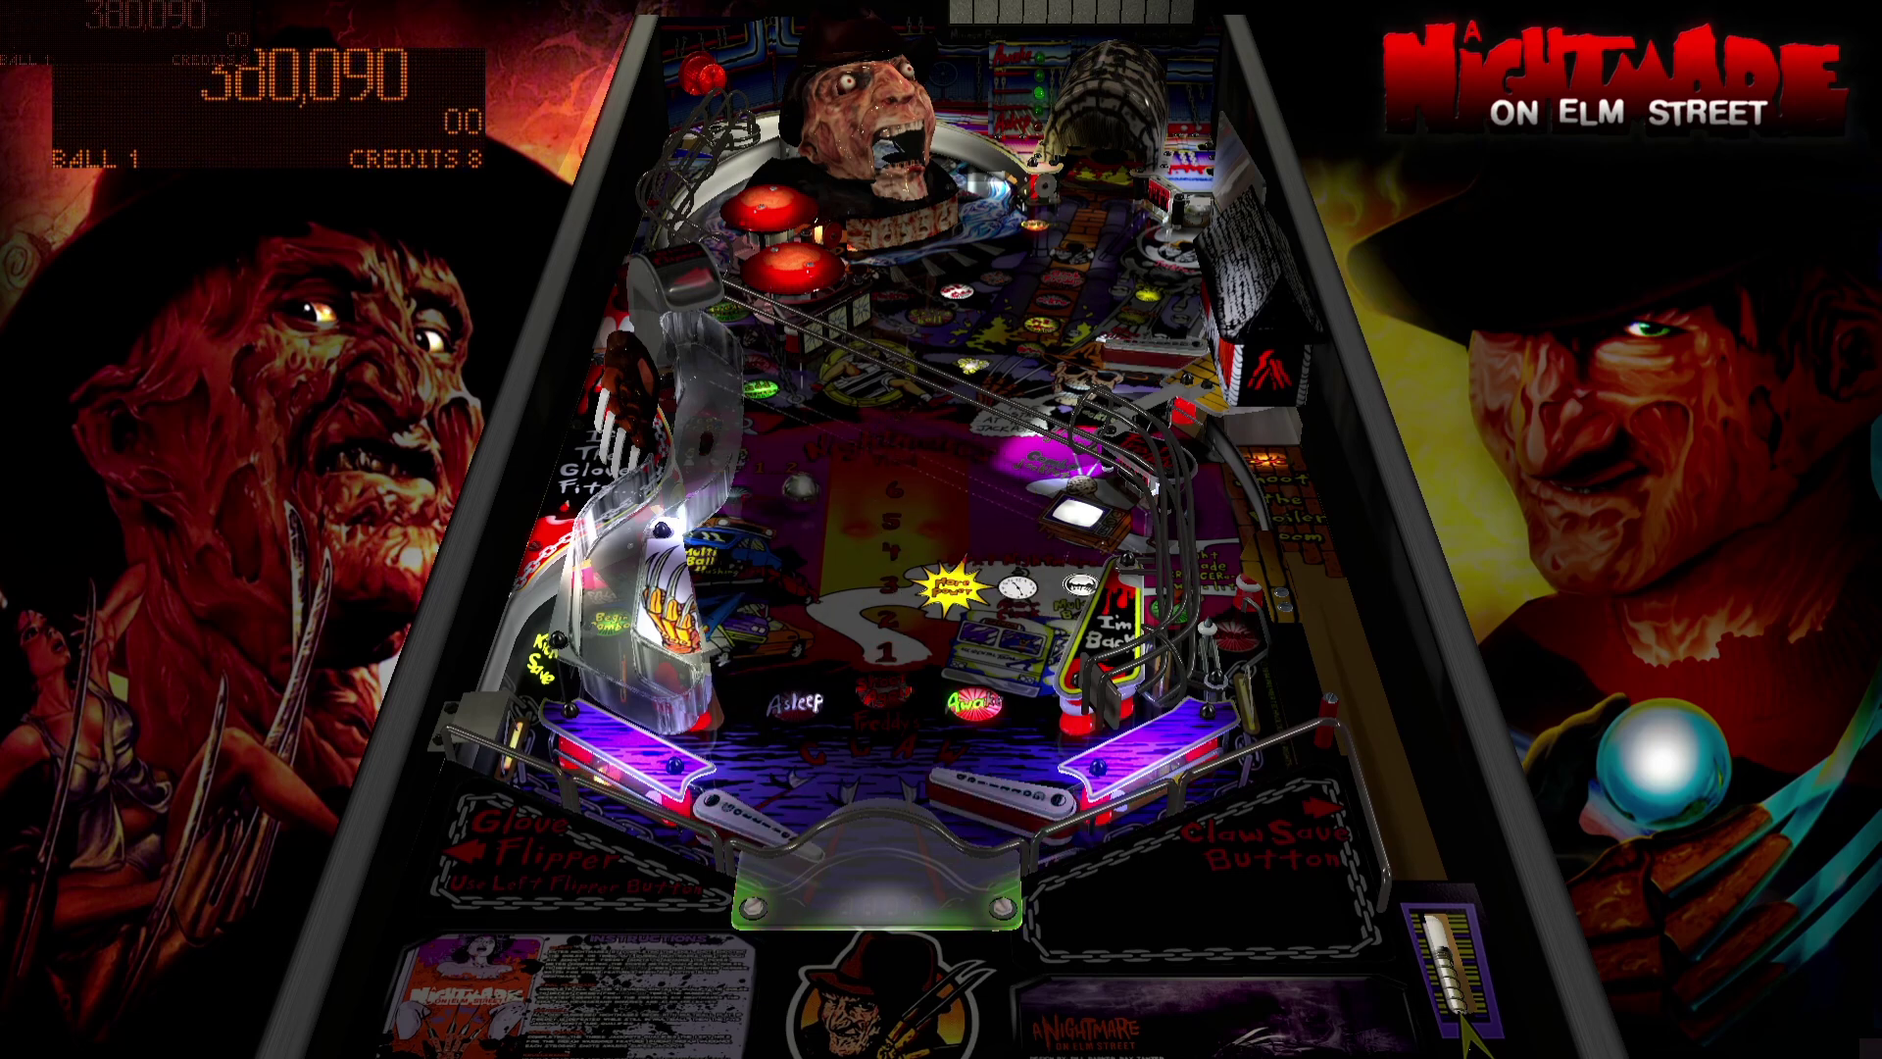
key("Shift_L")
key("Shift_R")
key("Shift_L")
key("Shift_R")
key("Shift_L")
key("Shift_R")
key("Shift_L")
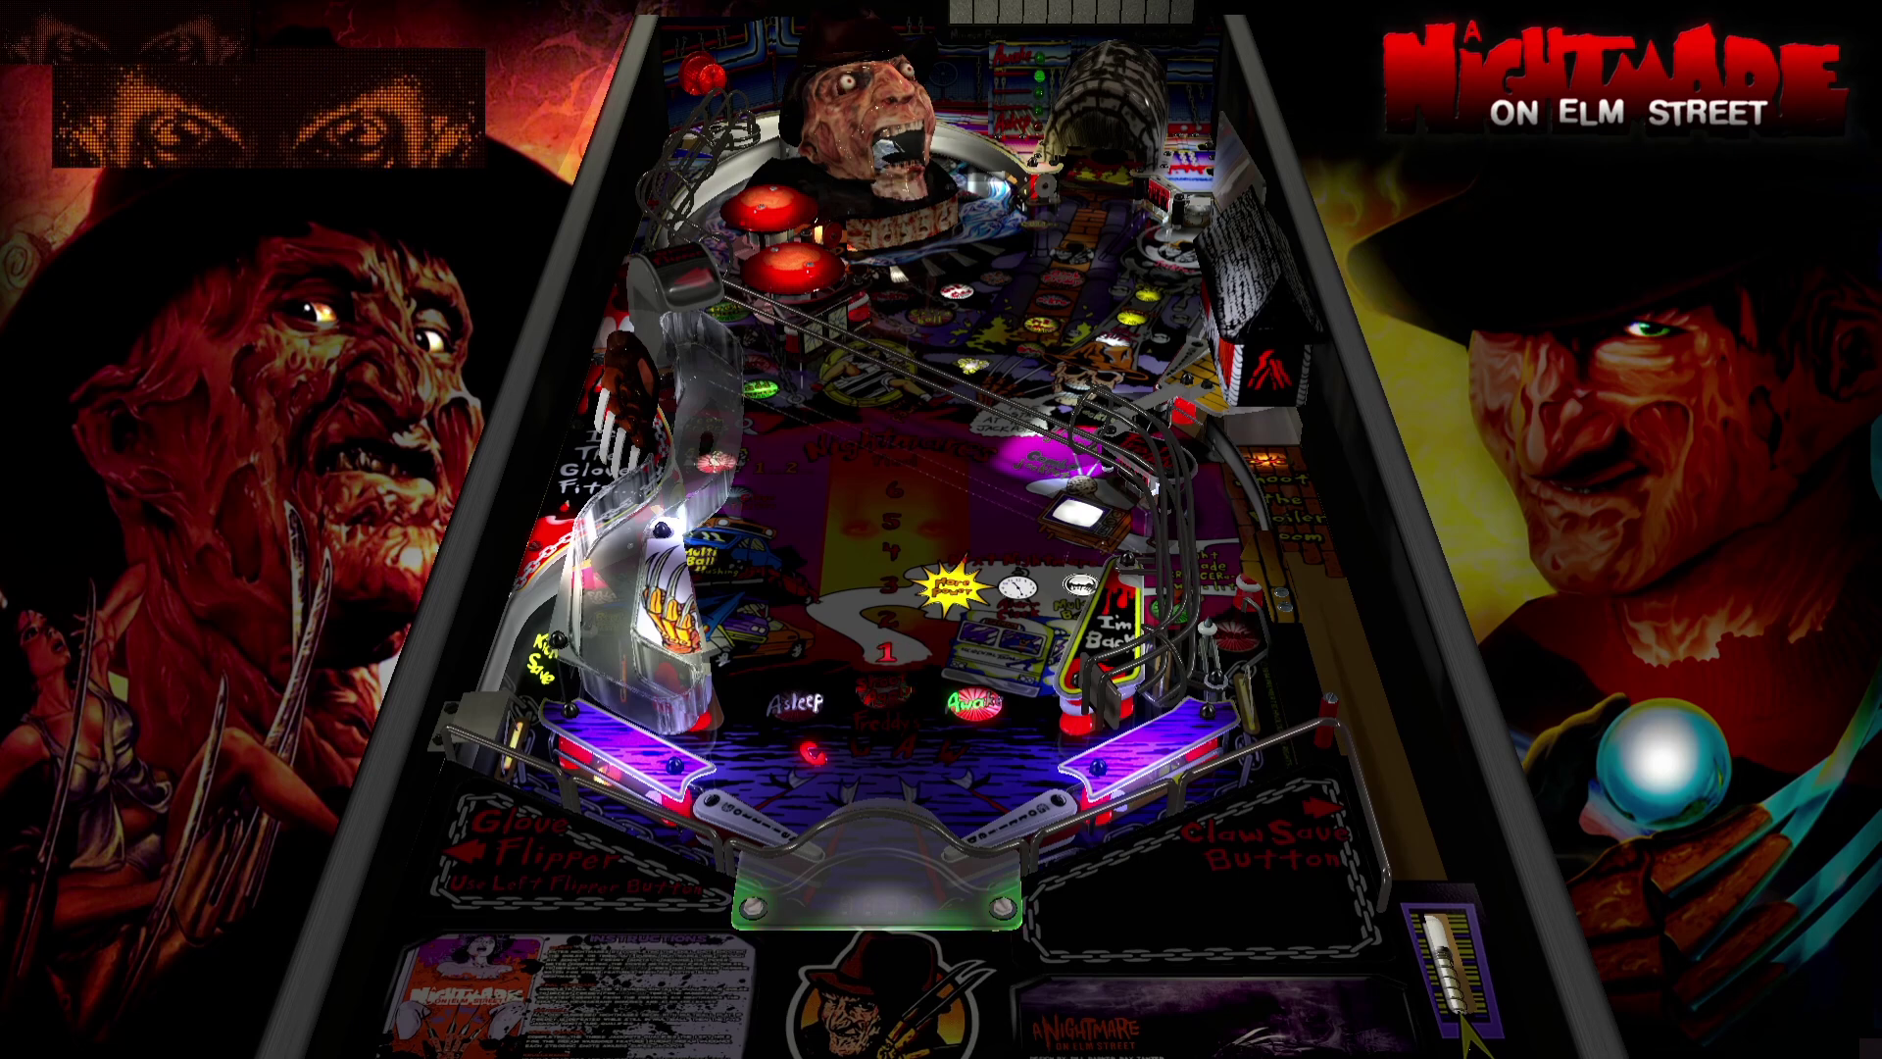
key("Shift_L")
key("Shift_R")
key("Shift_L")
key("Shift_R")
key("Shift_L")
key("Shift_R")
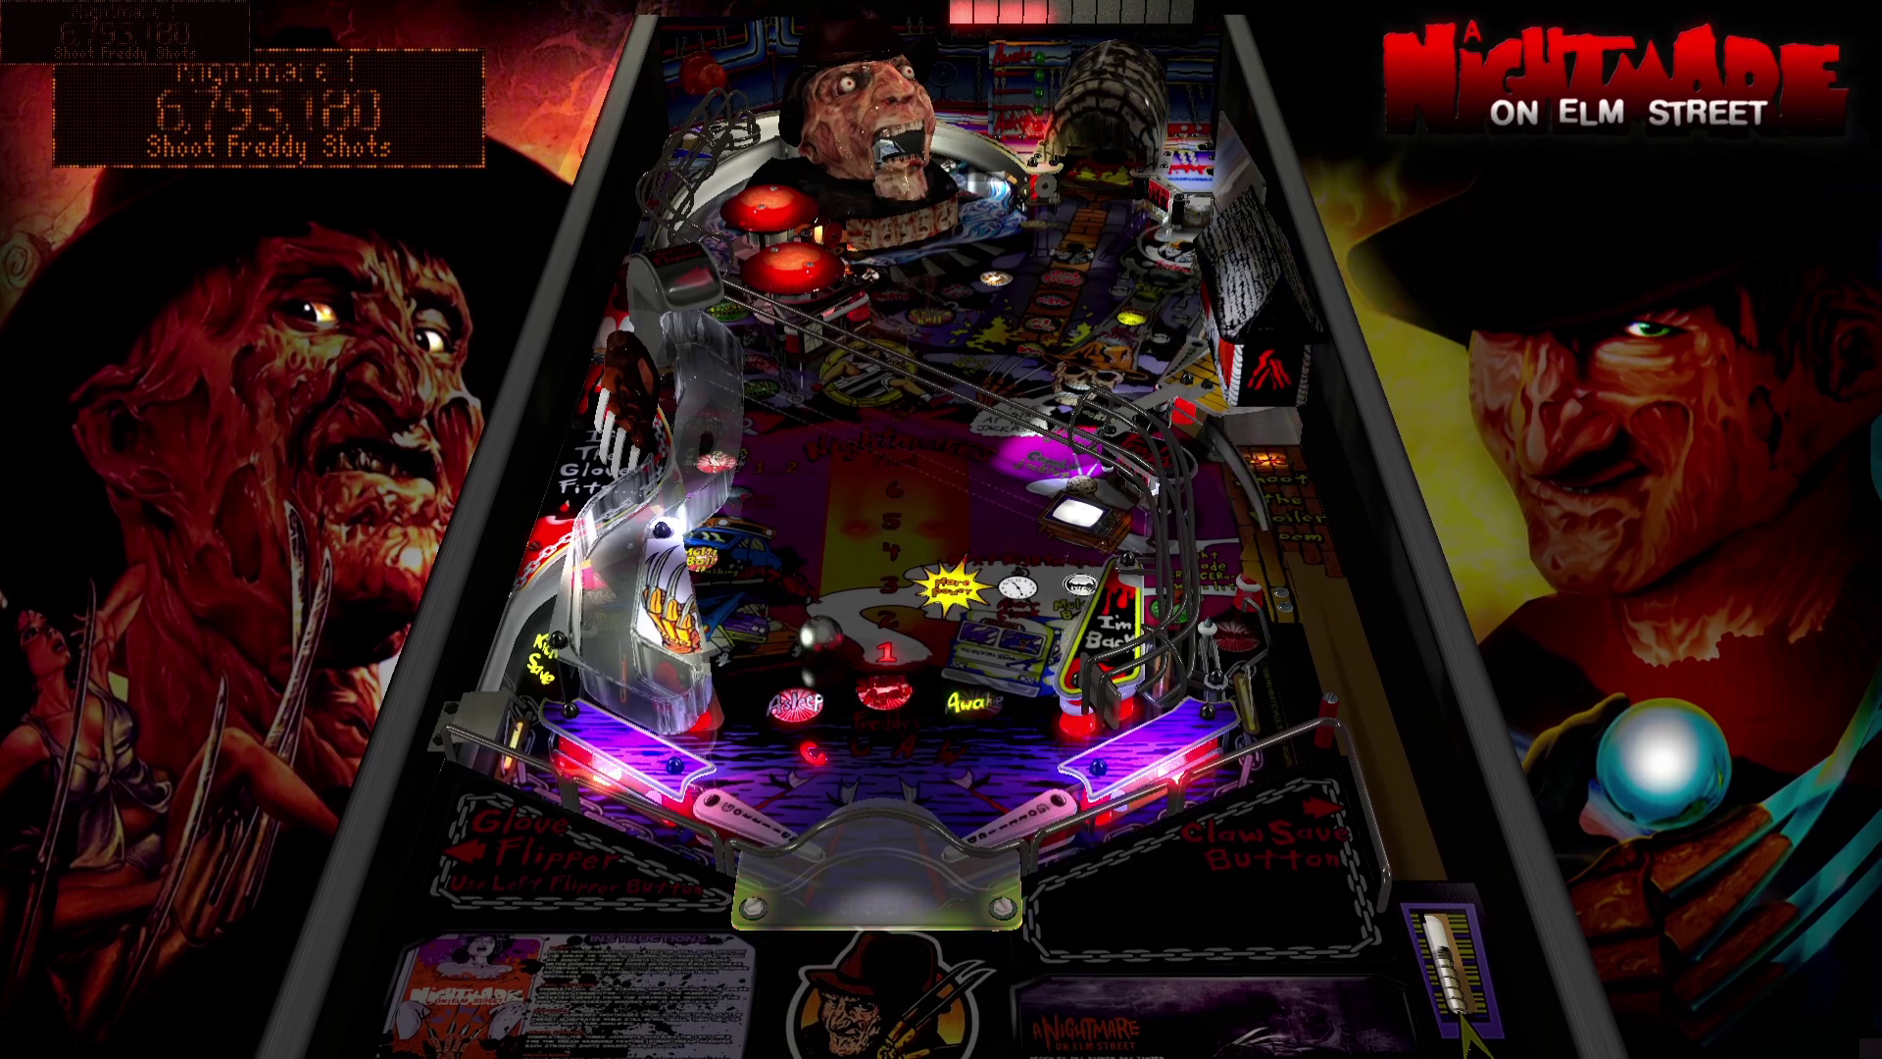
key("Shift_L")
key("Shift_R")
key("Shift_L")
key("Shift_R")
key("Shift_L")
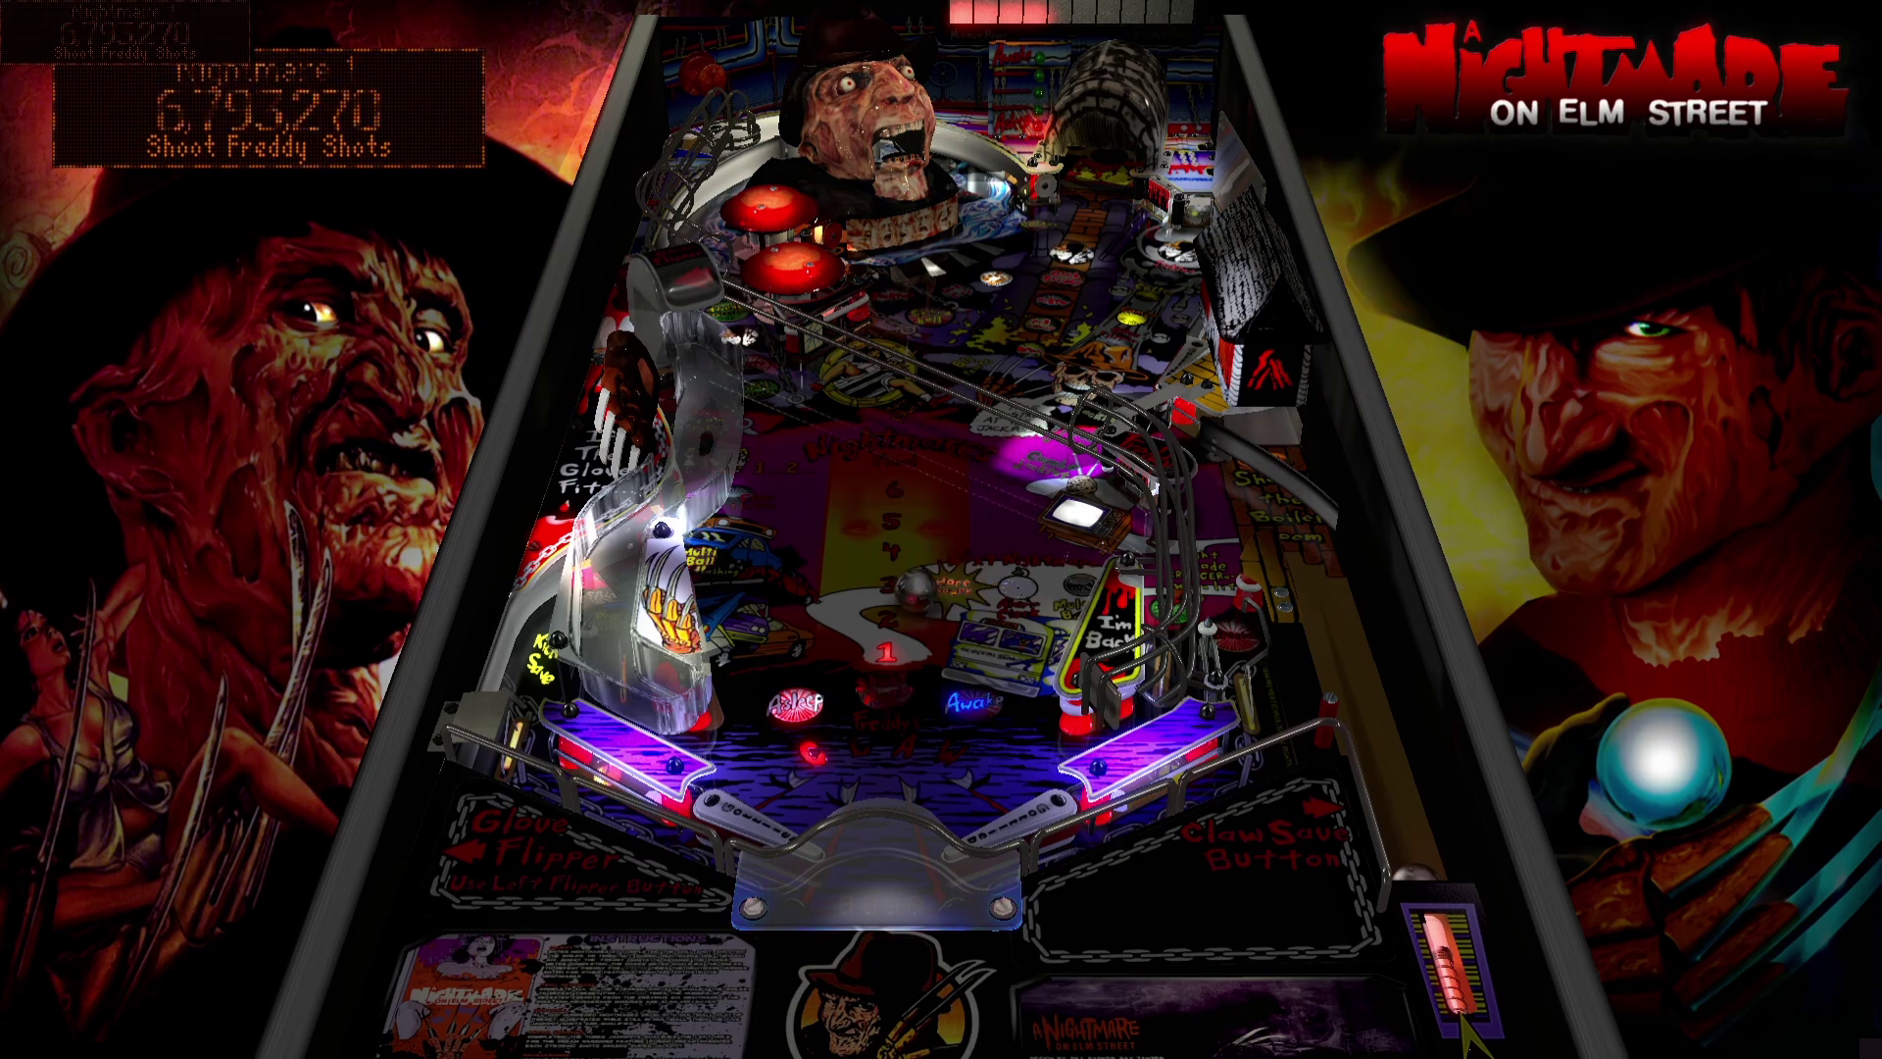
key("Shift_L")
key("Shift_R")
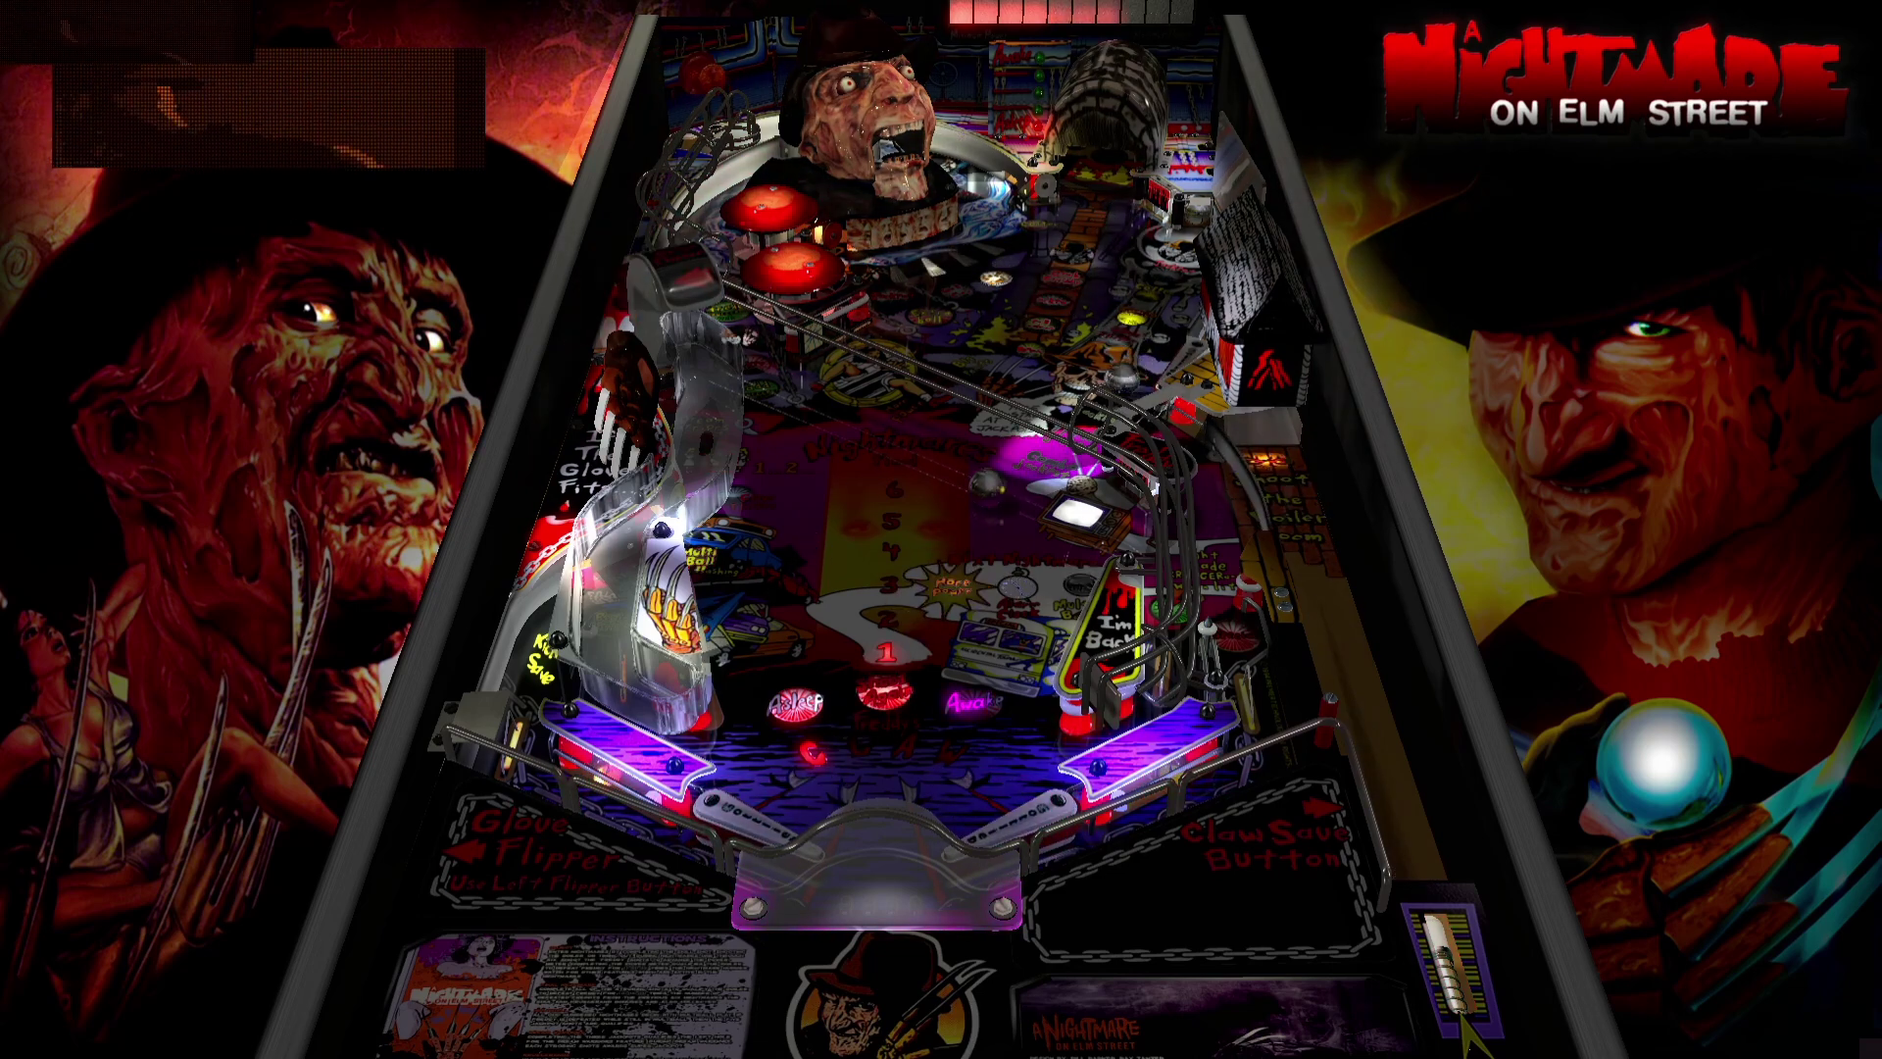
key("Shift_L")
key("Shift_R")
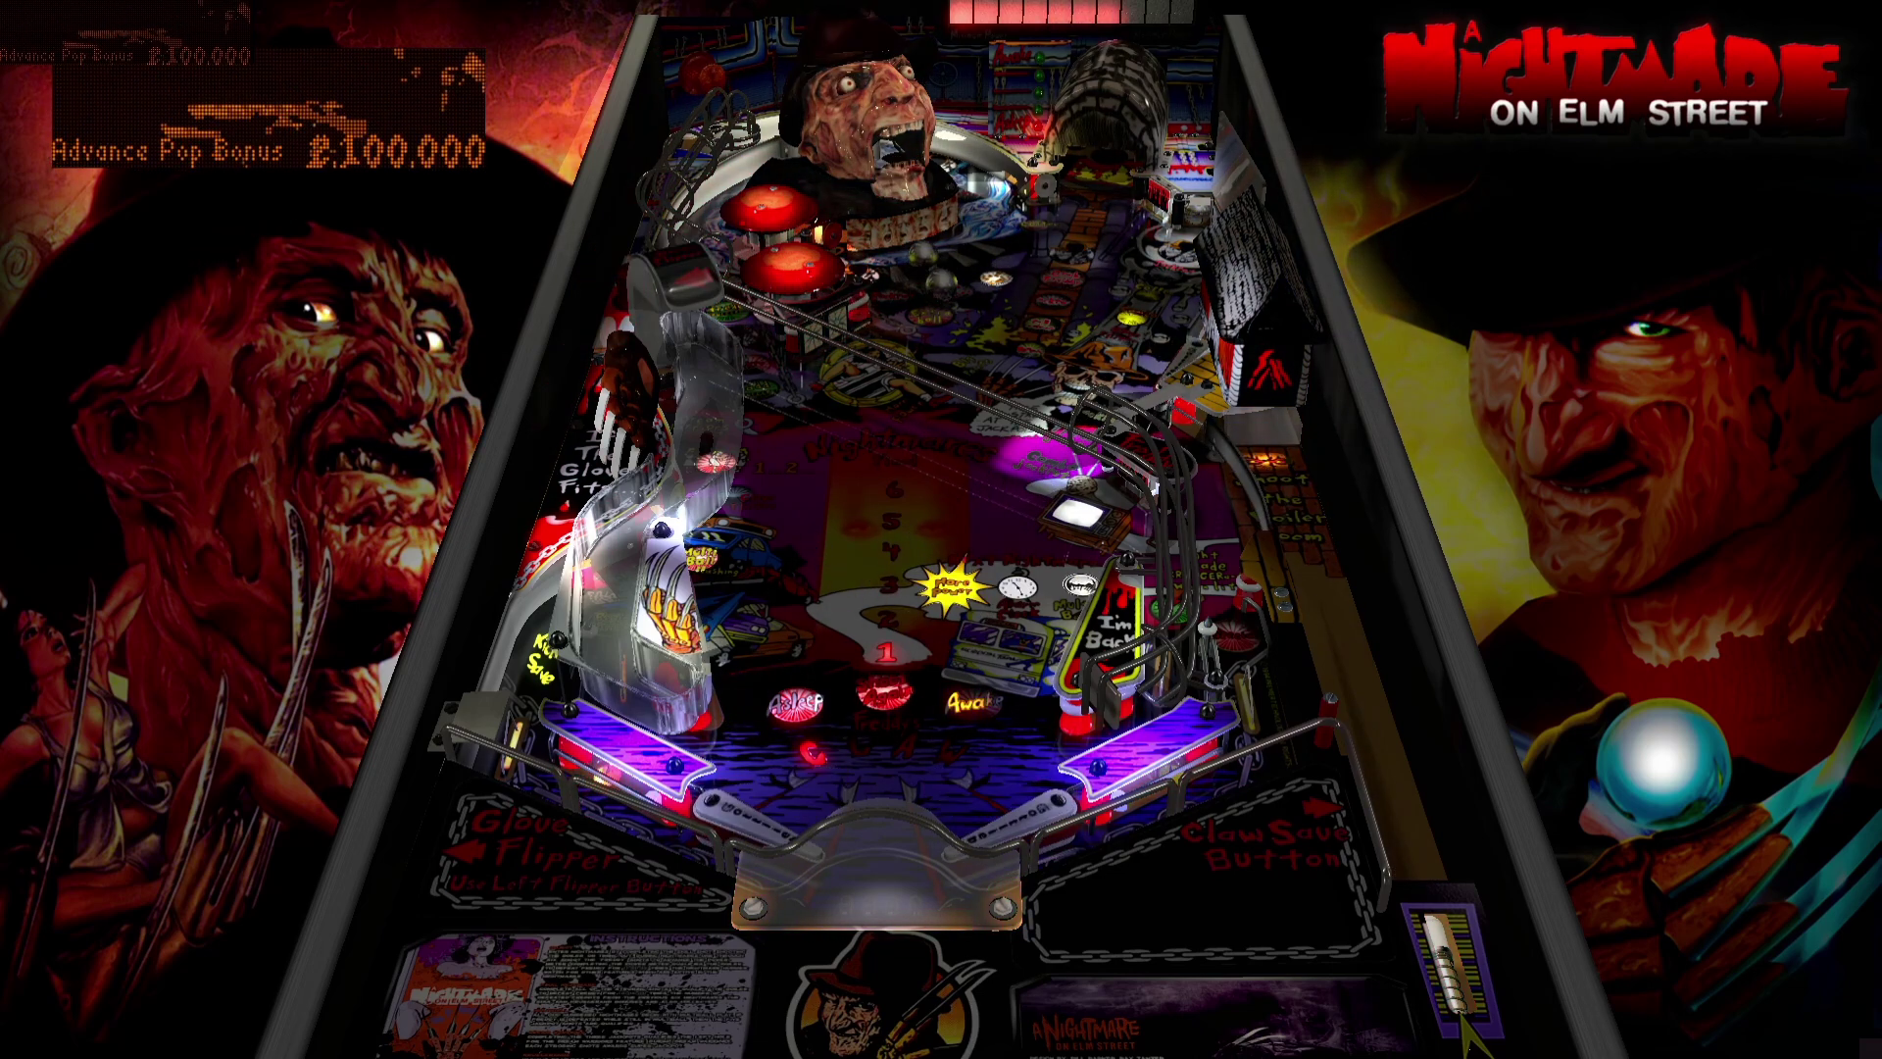
key("shift")
key("shift")
key("shift")
key("shift")
key("shift")
key("shift")
key("shift")
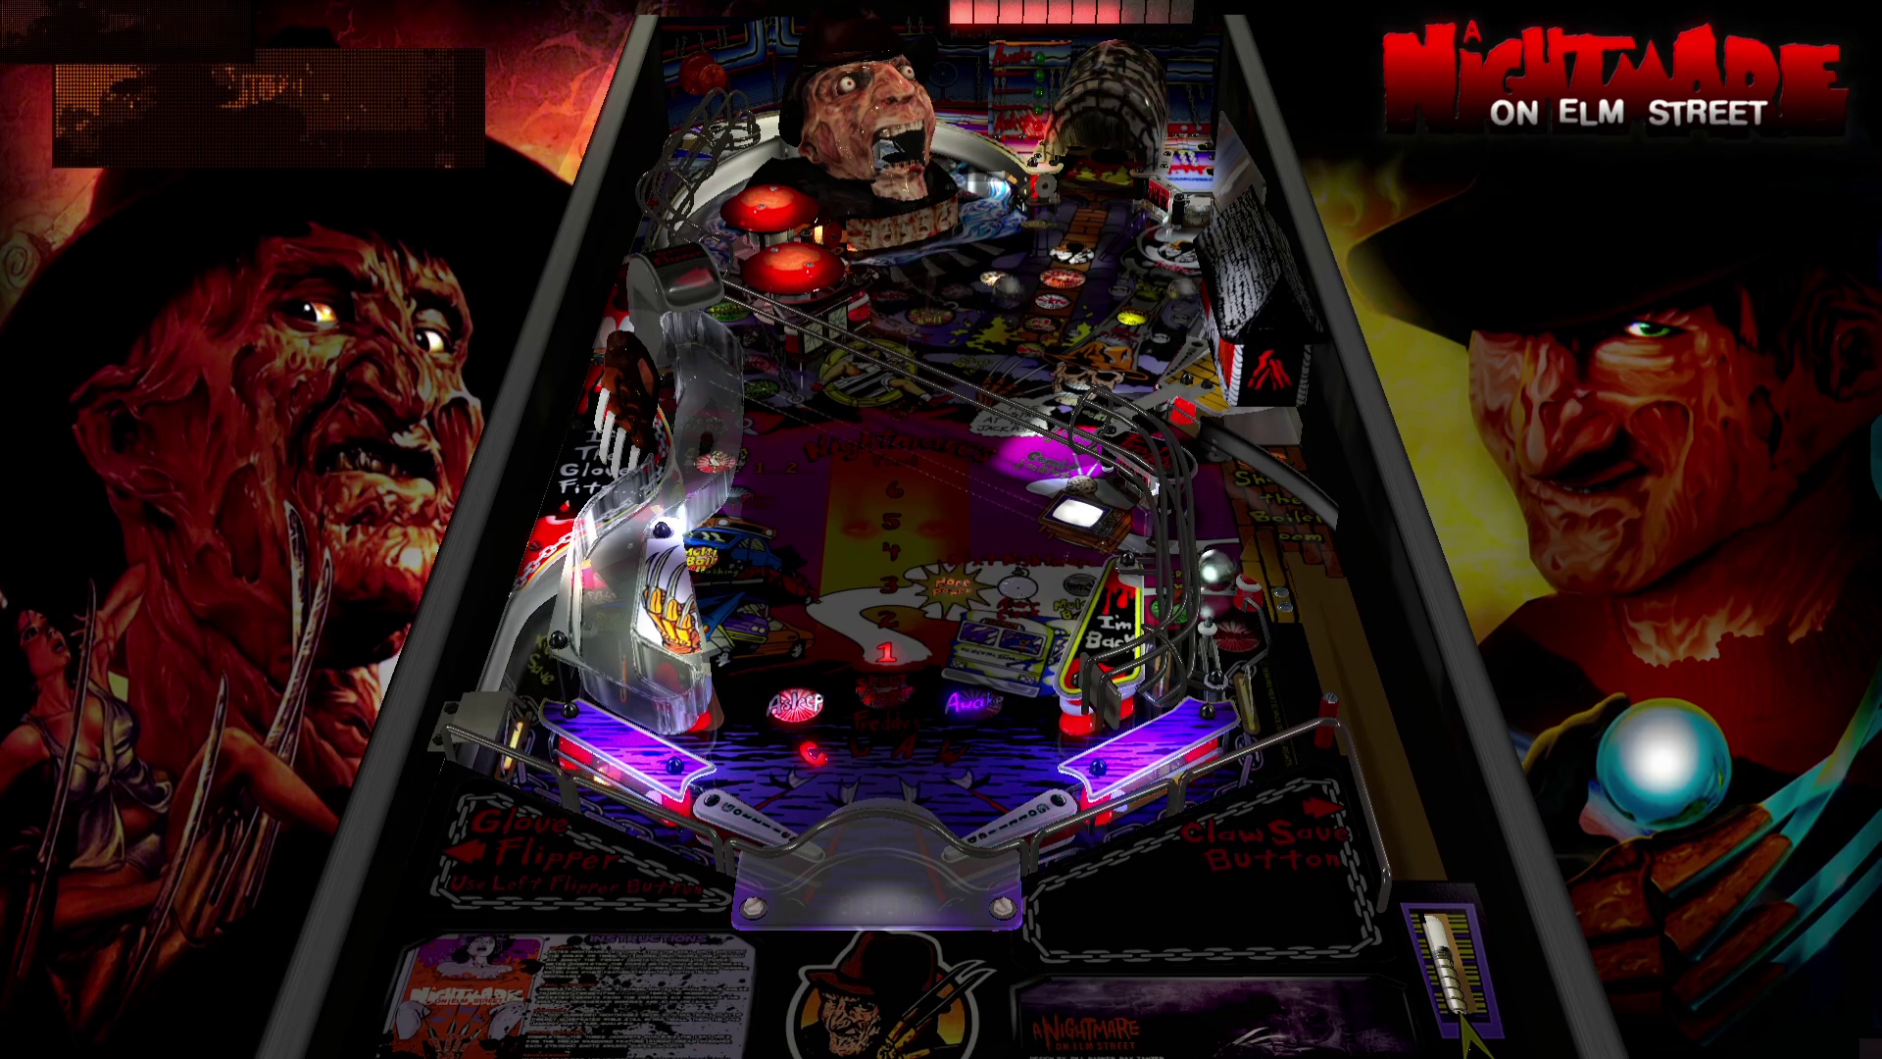
key("shift")
key("shift")
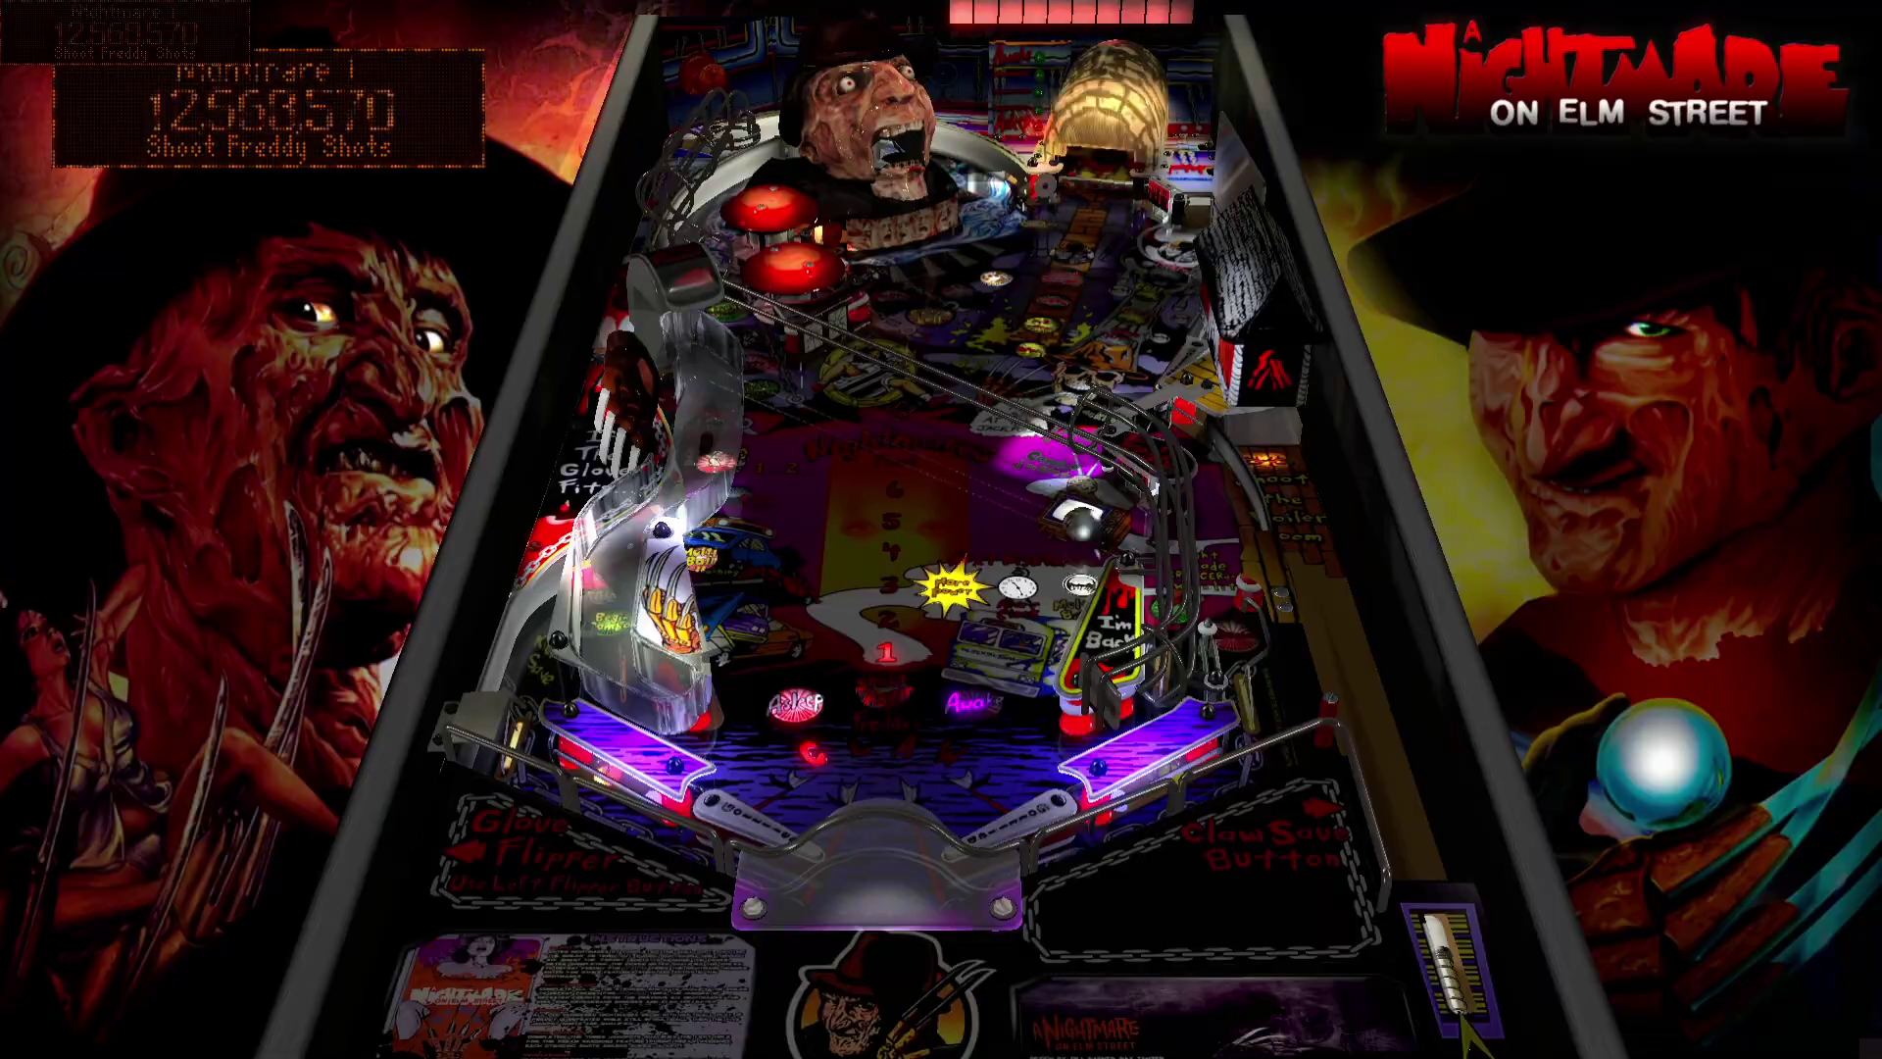
key("Escape")
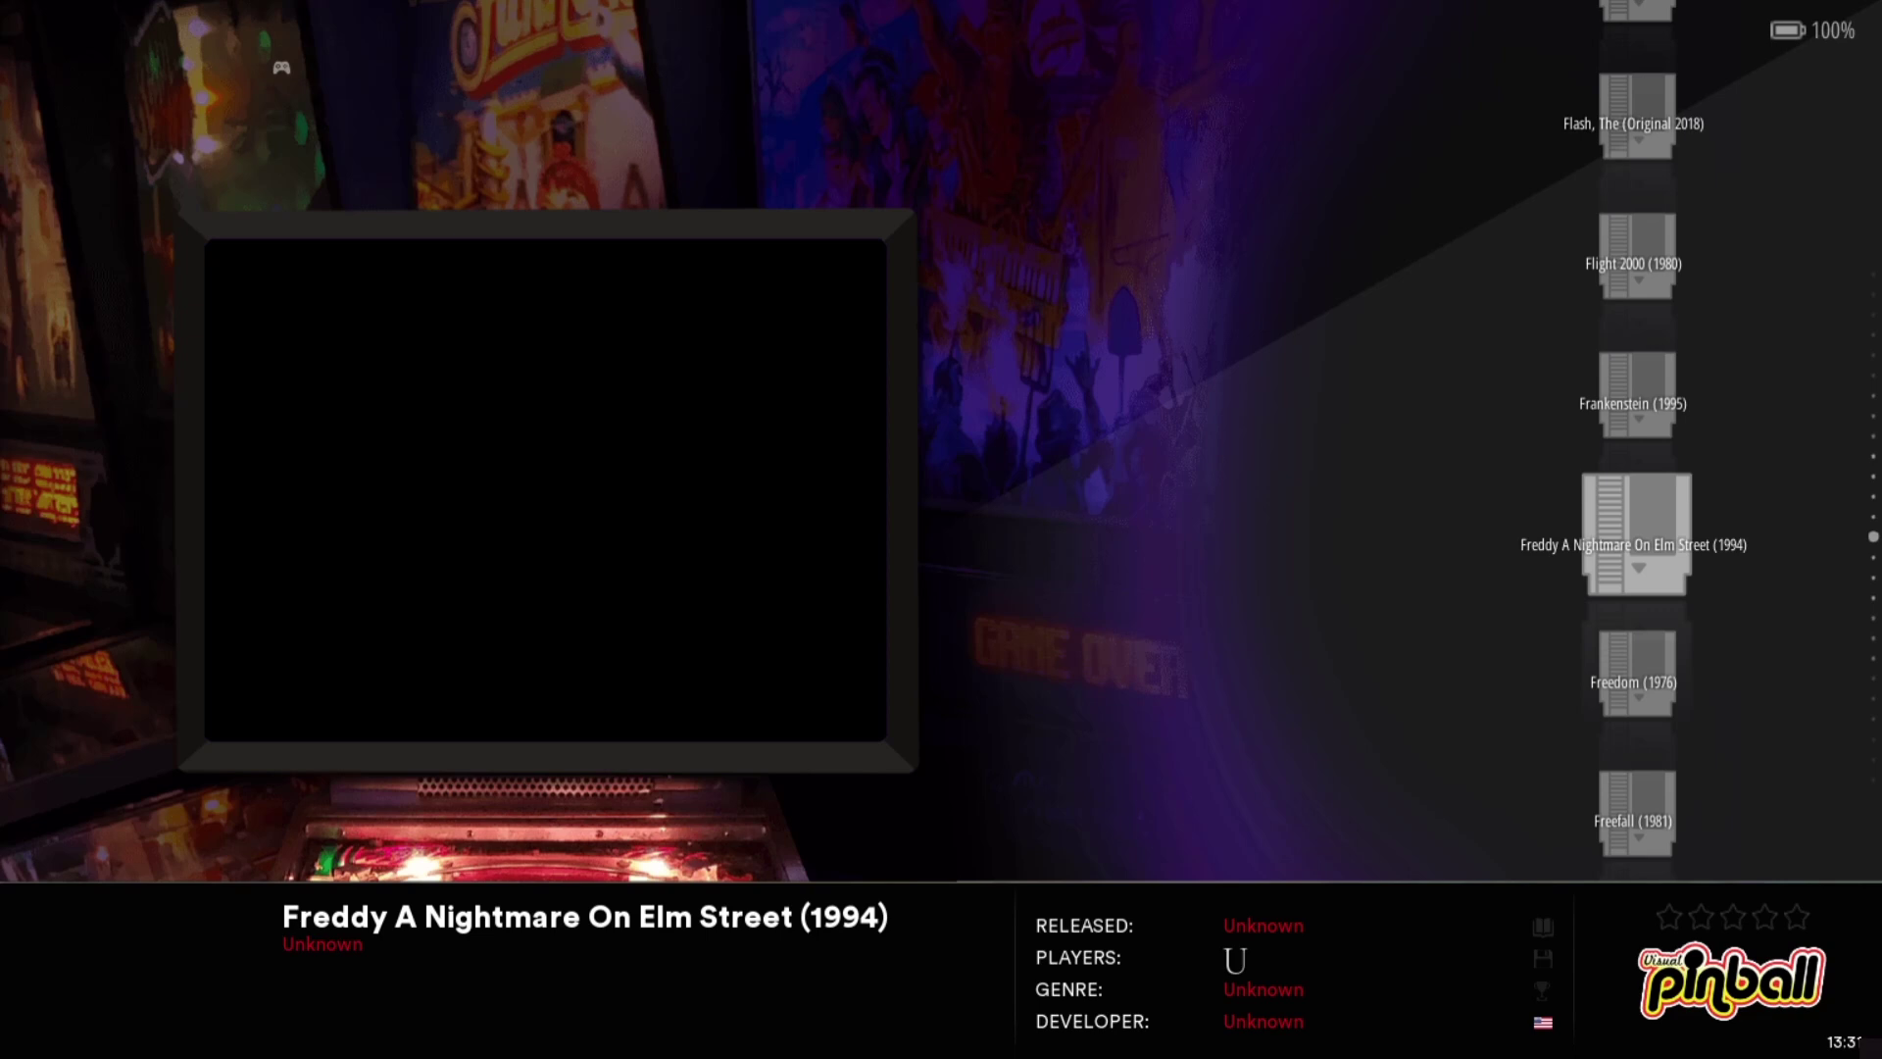
Page down the Visual Pinball list past QBerts Quest (1983) to Robocop (1989) and launch it
key("Page_Down")
key("Page_Down")
key("Page_Down")
key("Down")
key("Down")
key("Down")
key("Down")
key("Down")
key("Down")
key("Down")
key("Down")
key("Down")
key("Down")
key("Down")
key("Page_Down")
key("Page_Down")
key("Page_Down")
key("Page_Down")
key("Page_Down")
key("Page_Down")
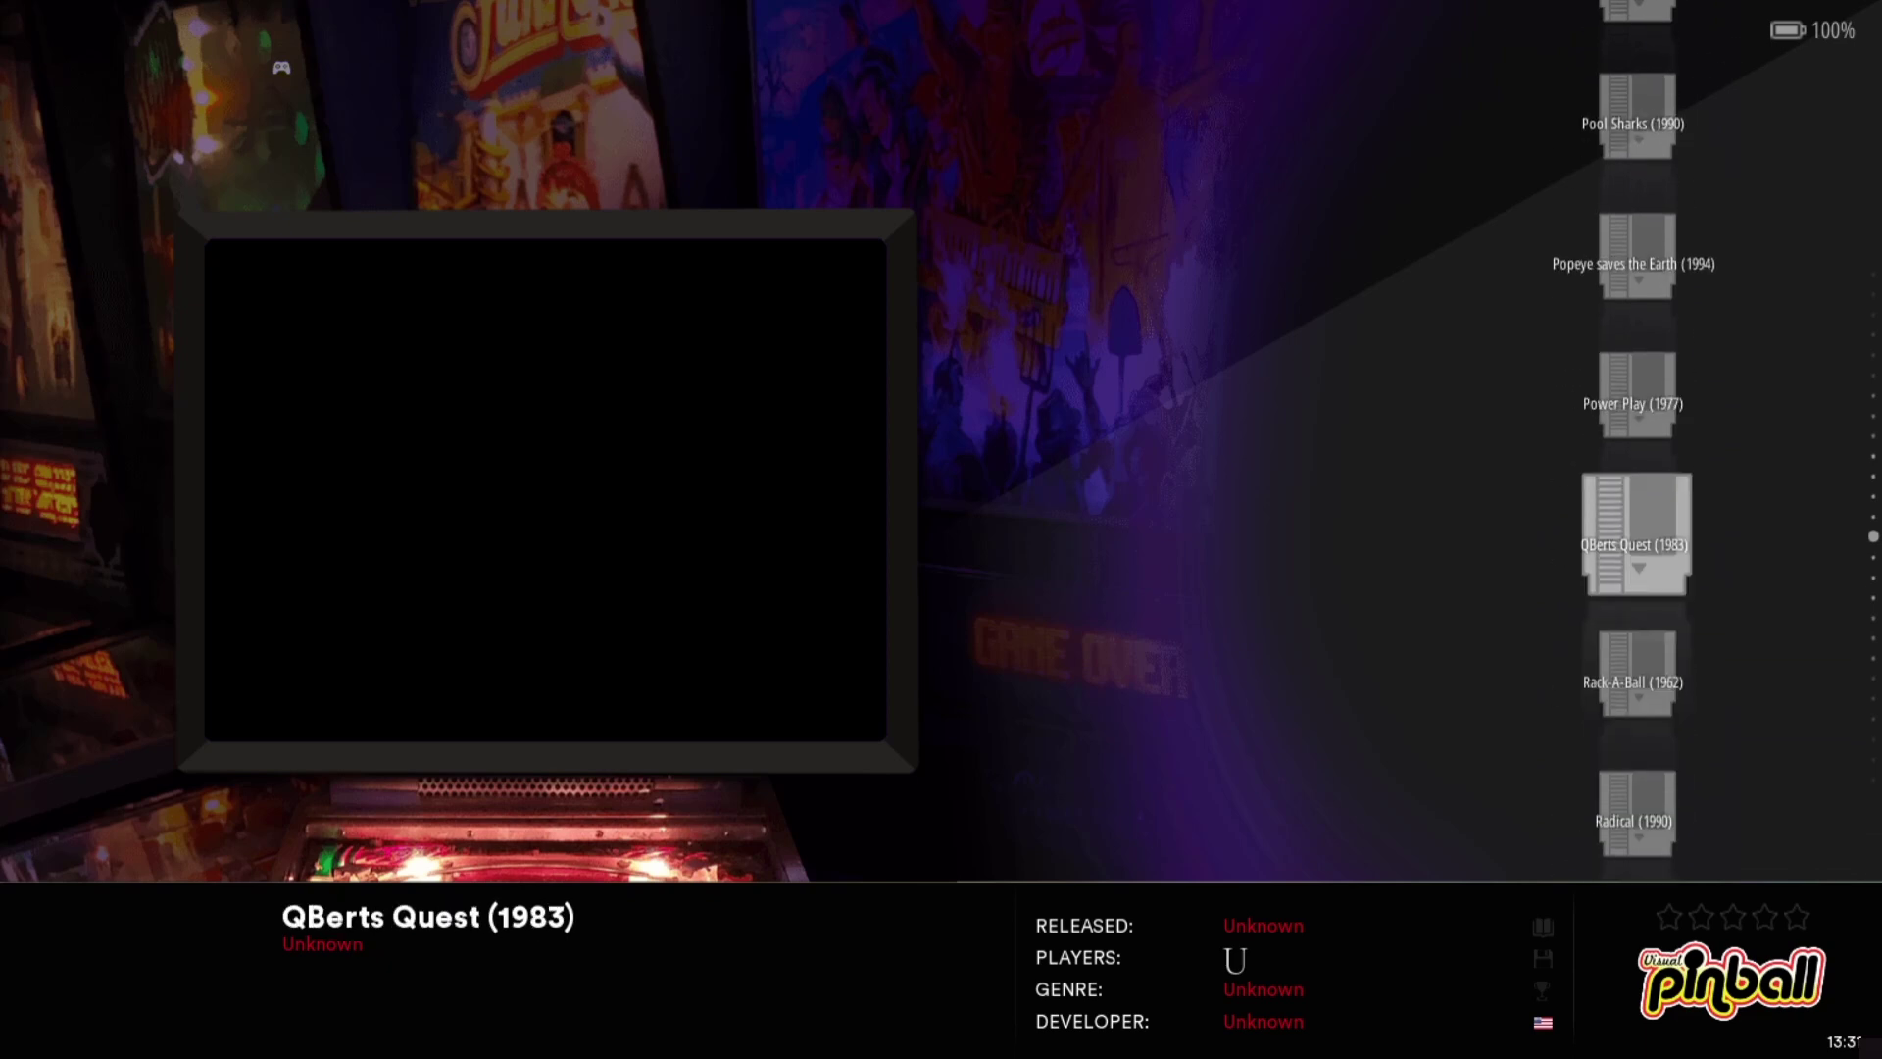
key("Page_Down")
key("Down")
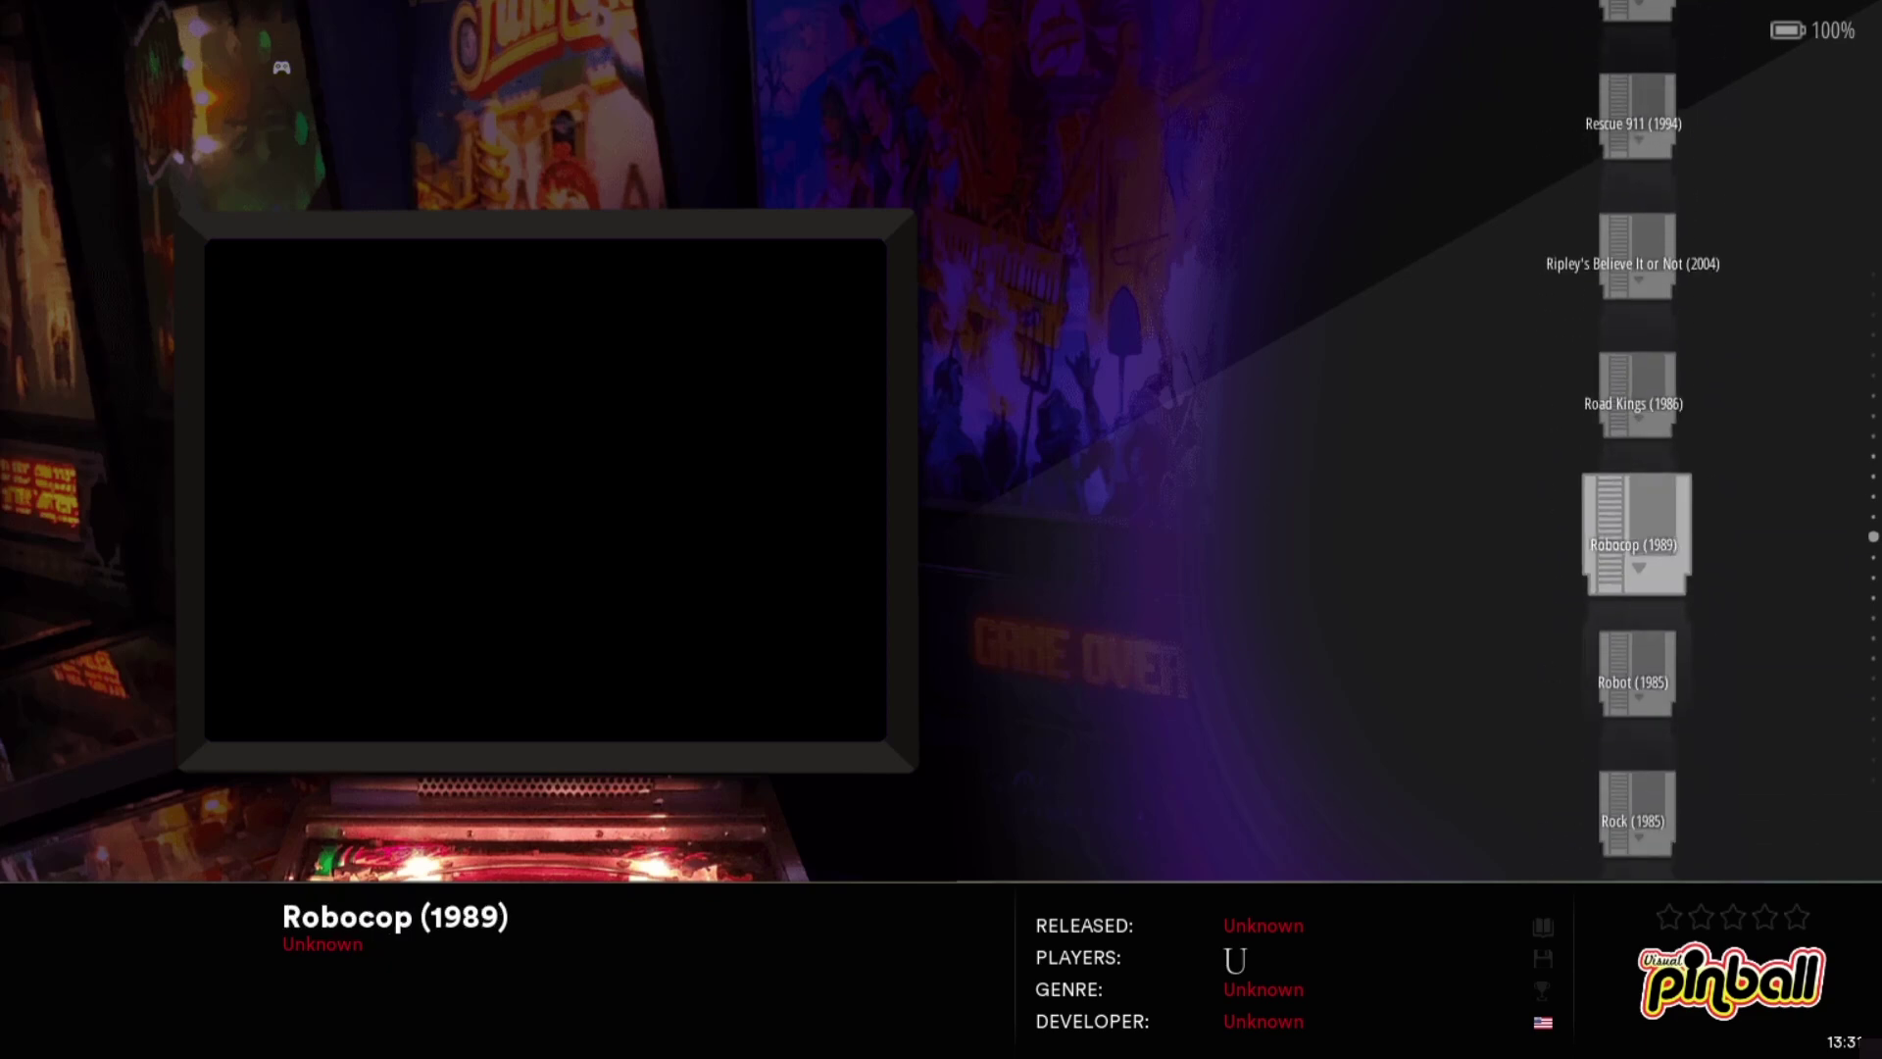
key("Return")
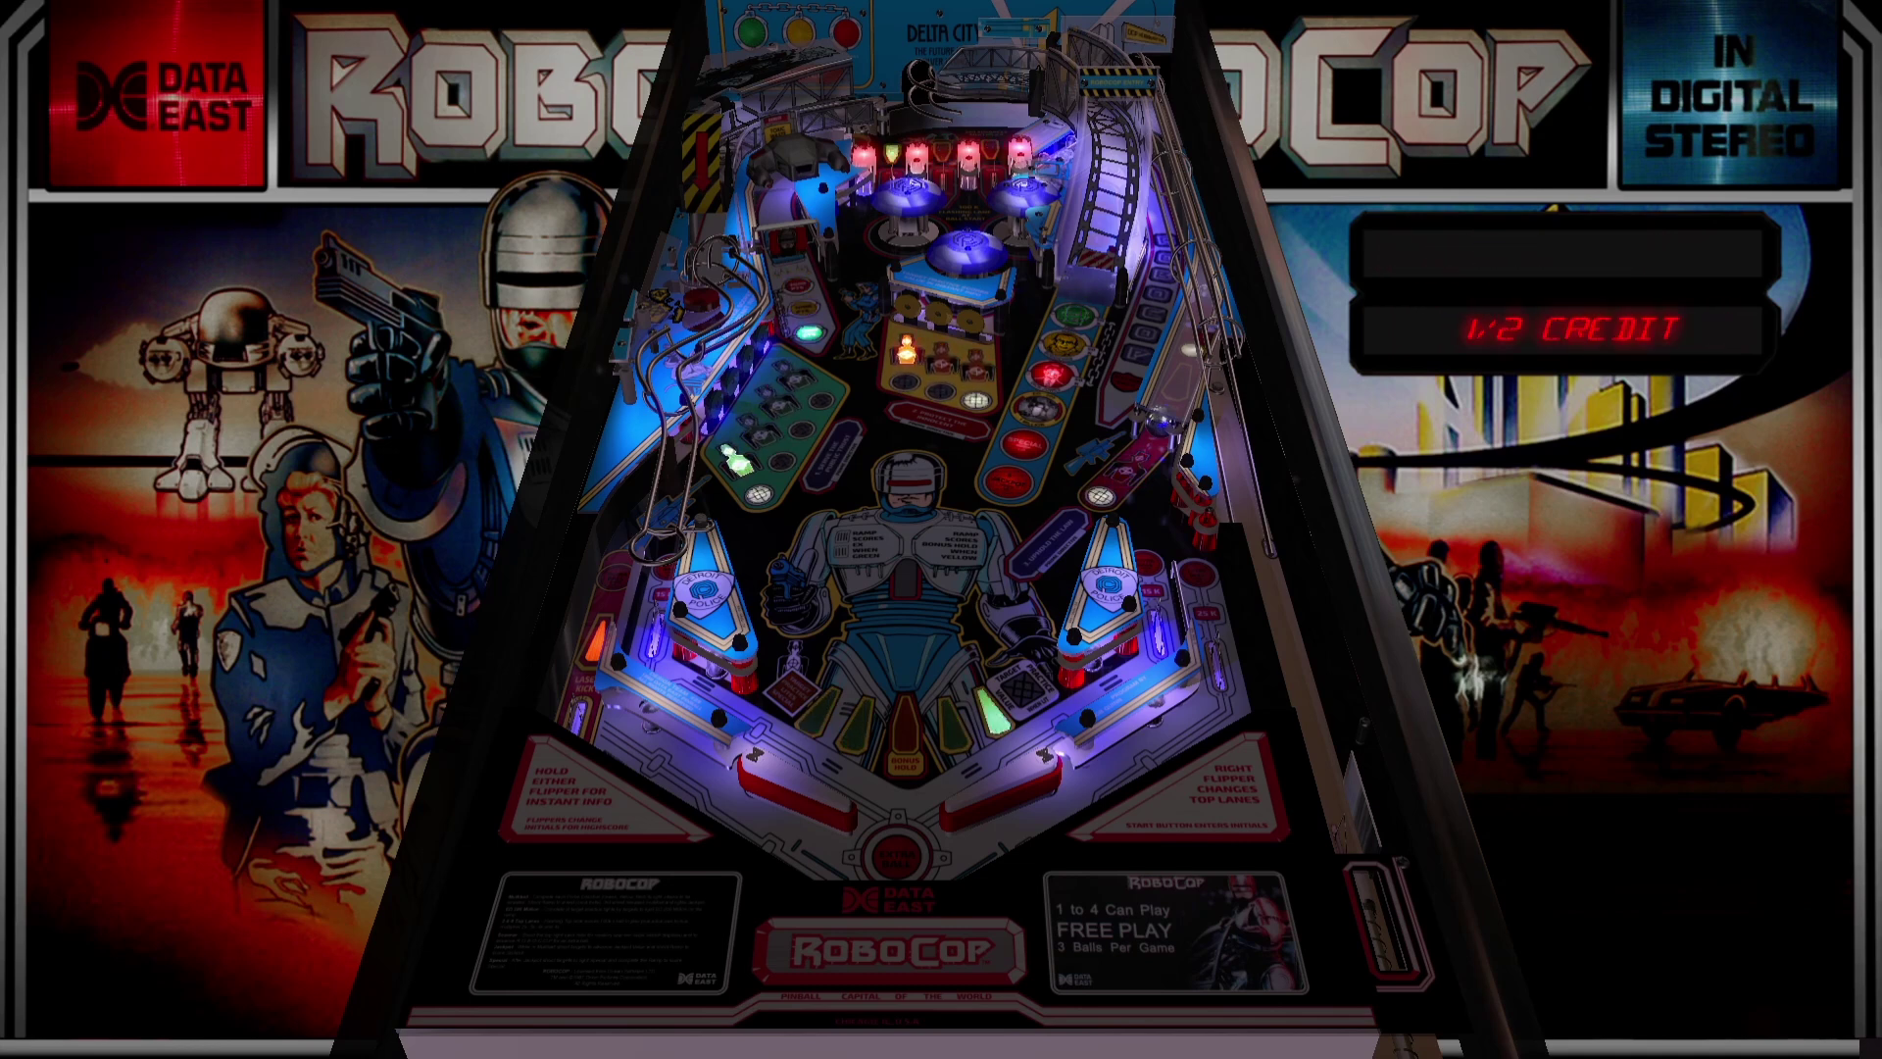
Add a credit, start a Robocop game, plunge and flip, then nudge the table until it tilts
key("5")
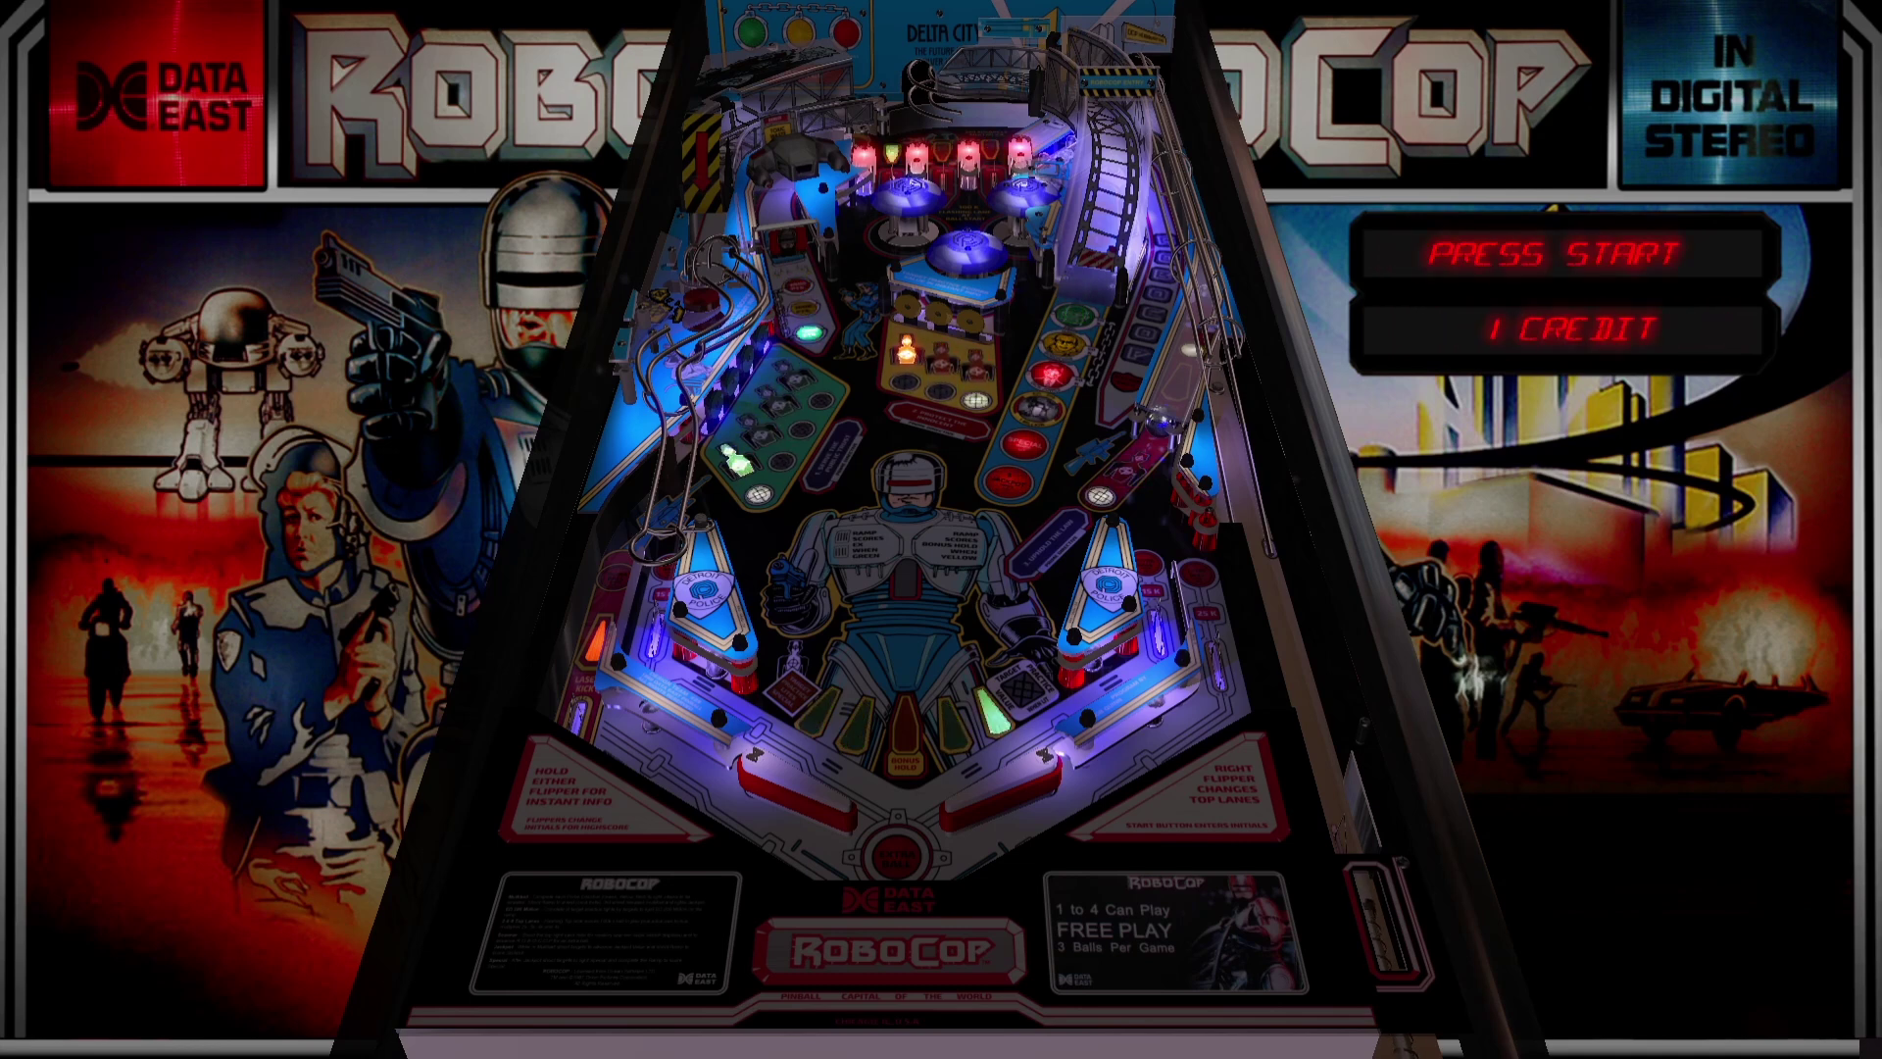
key("1")
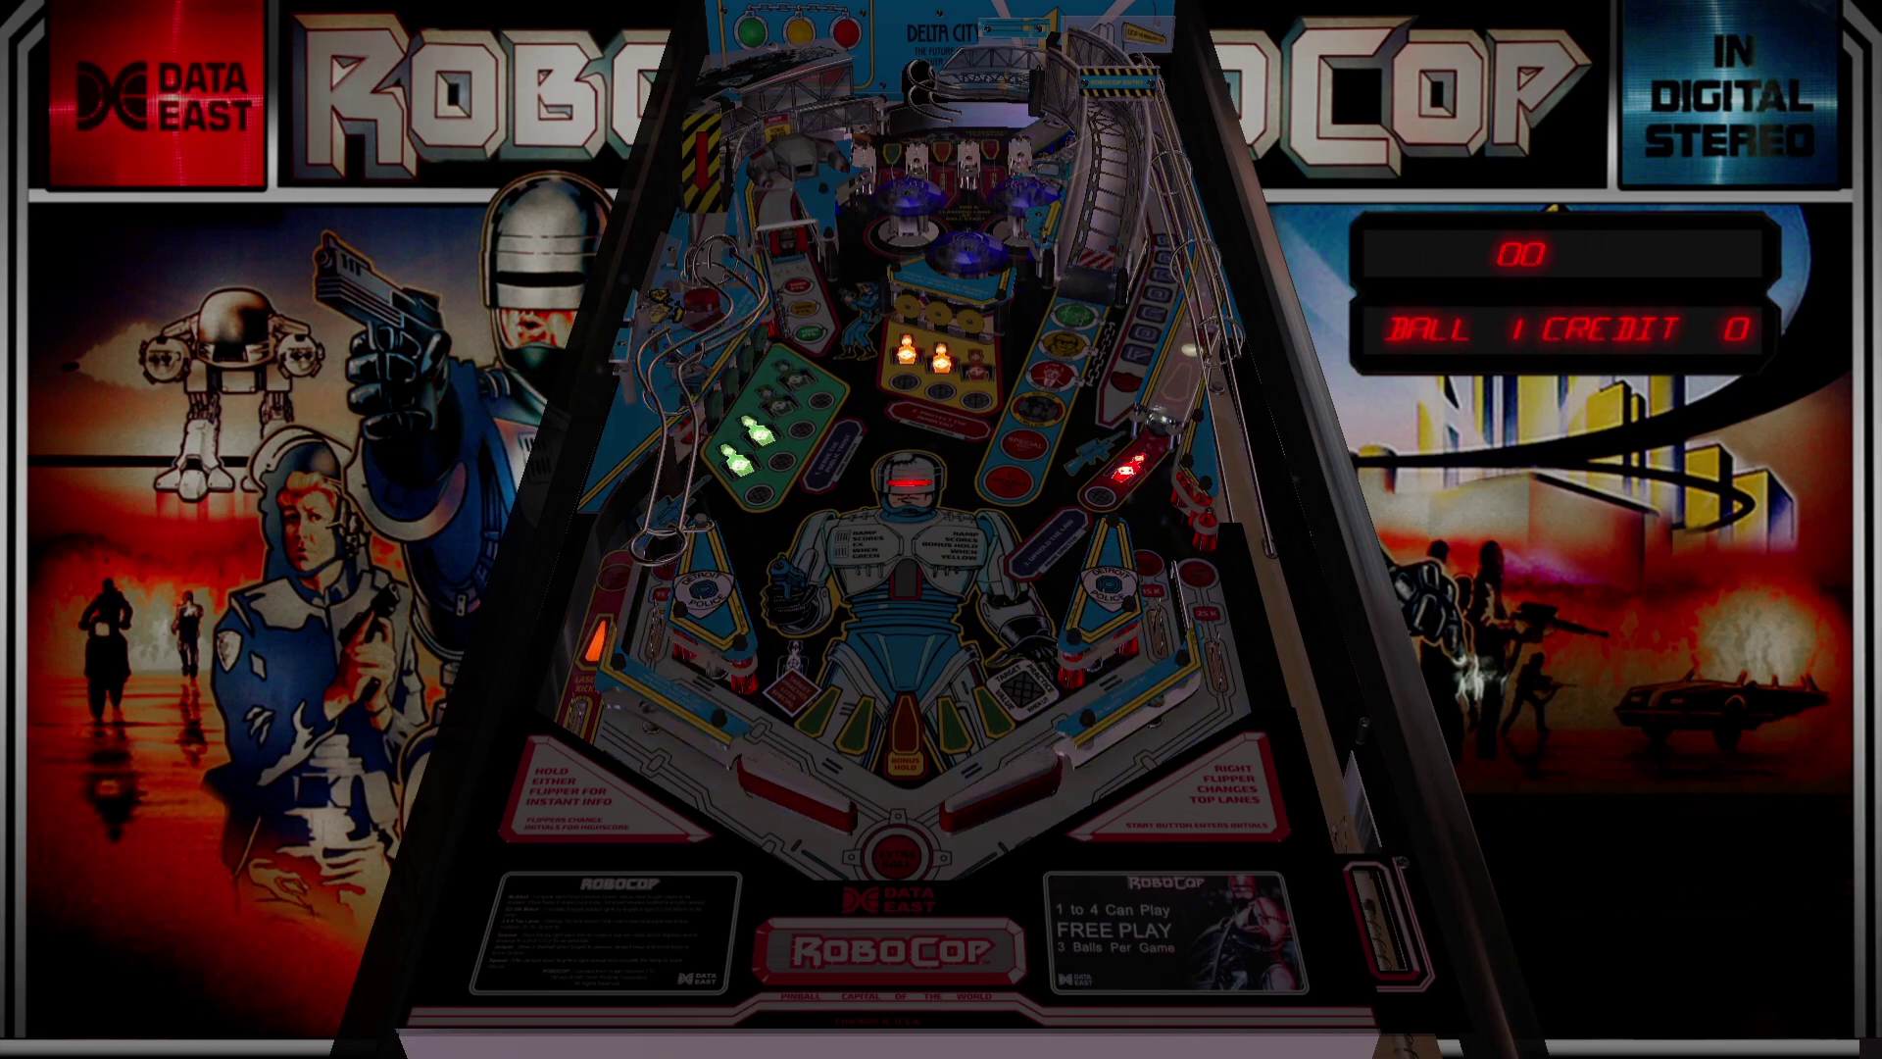
key("Return")
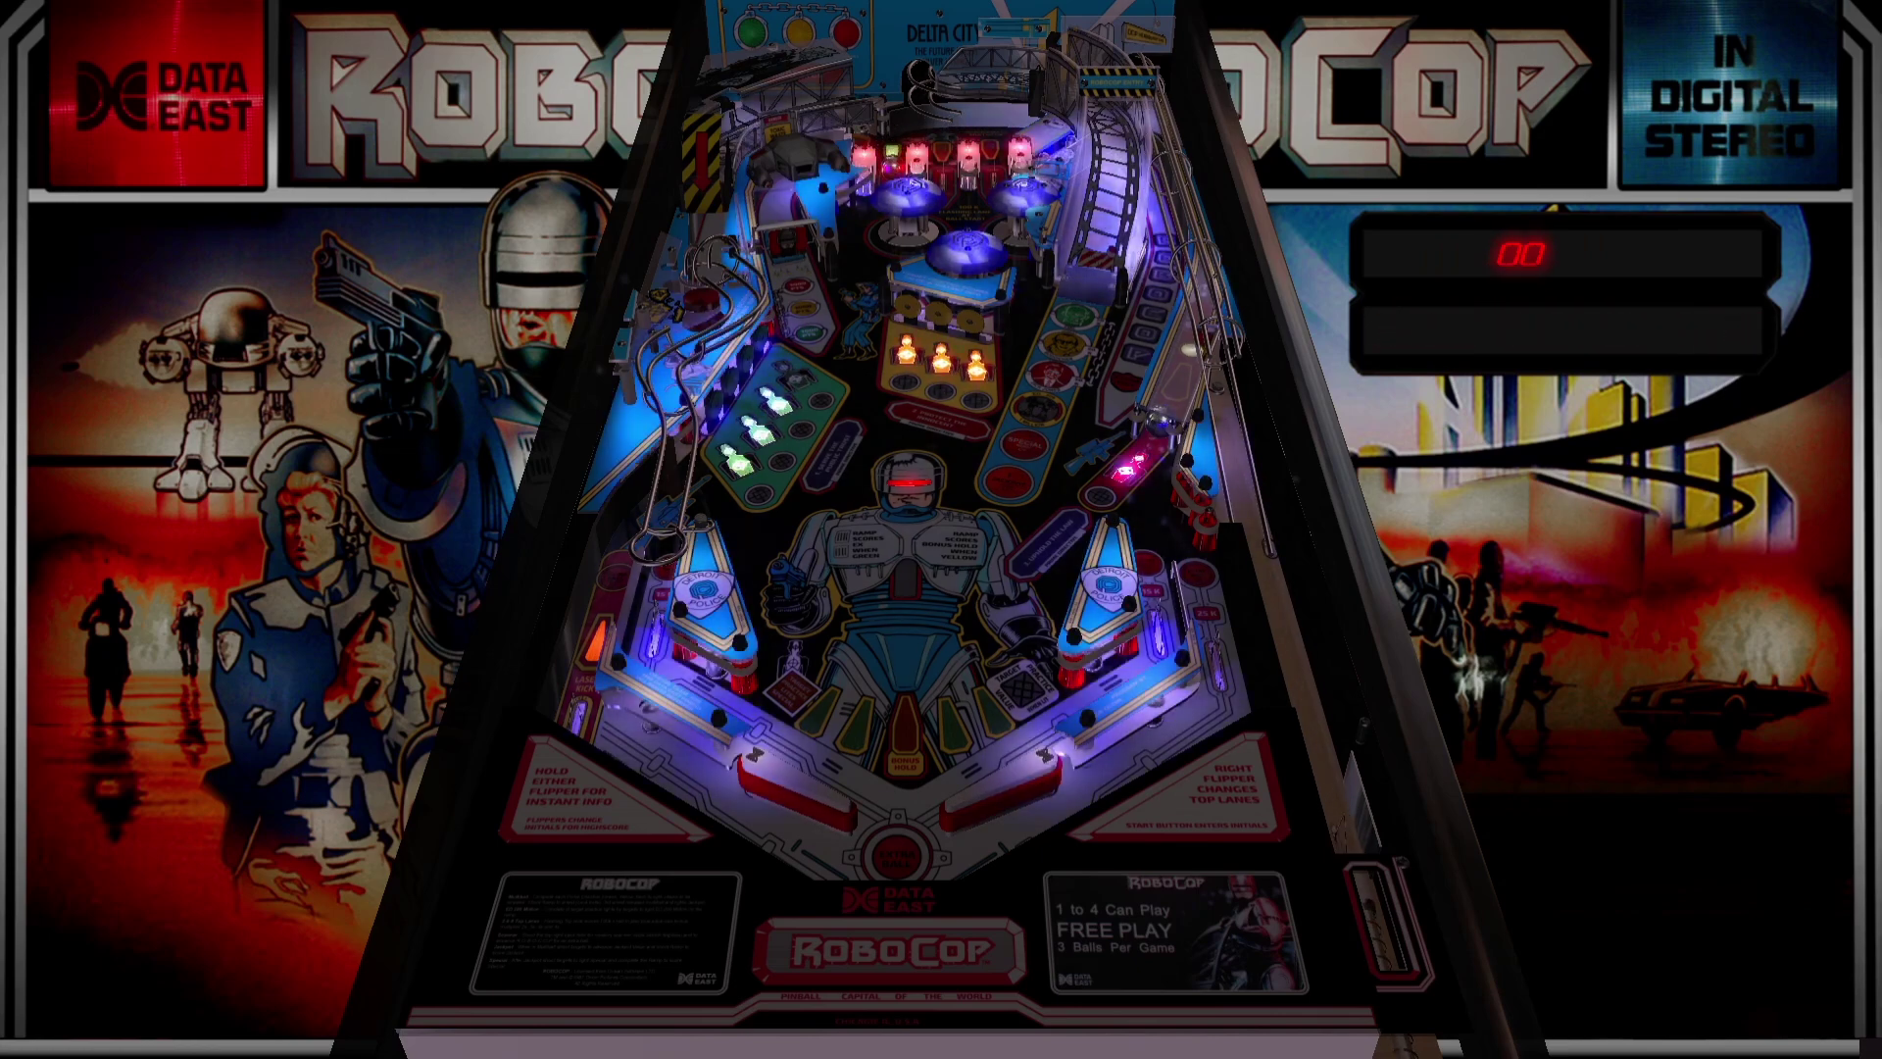
key("Shift_R")
key("Shift_L")
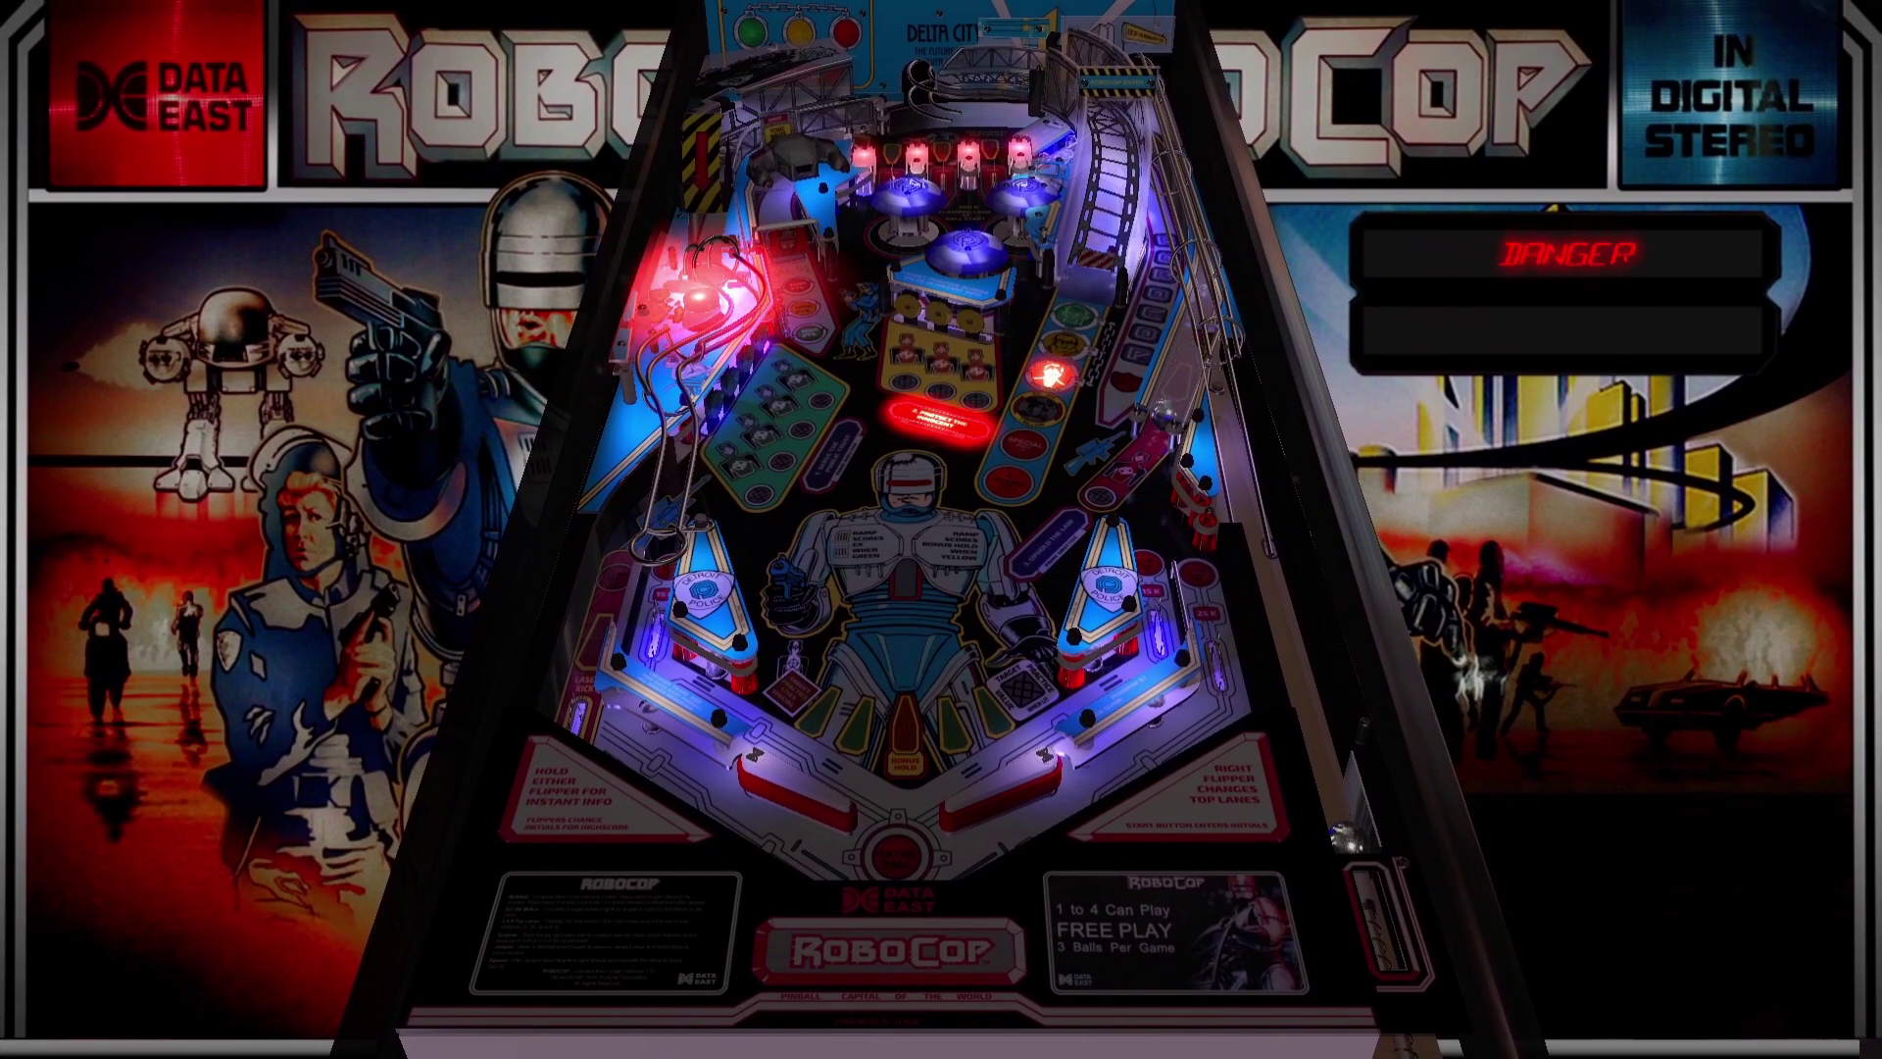
key("t")
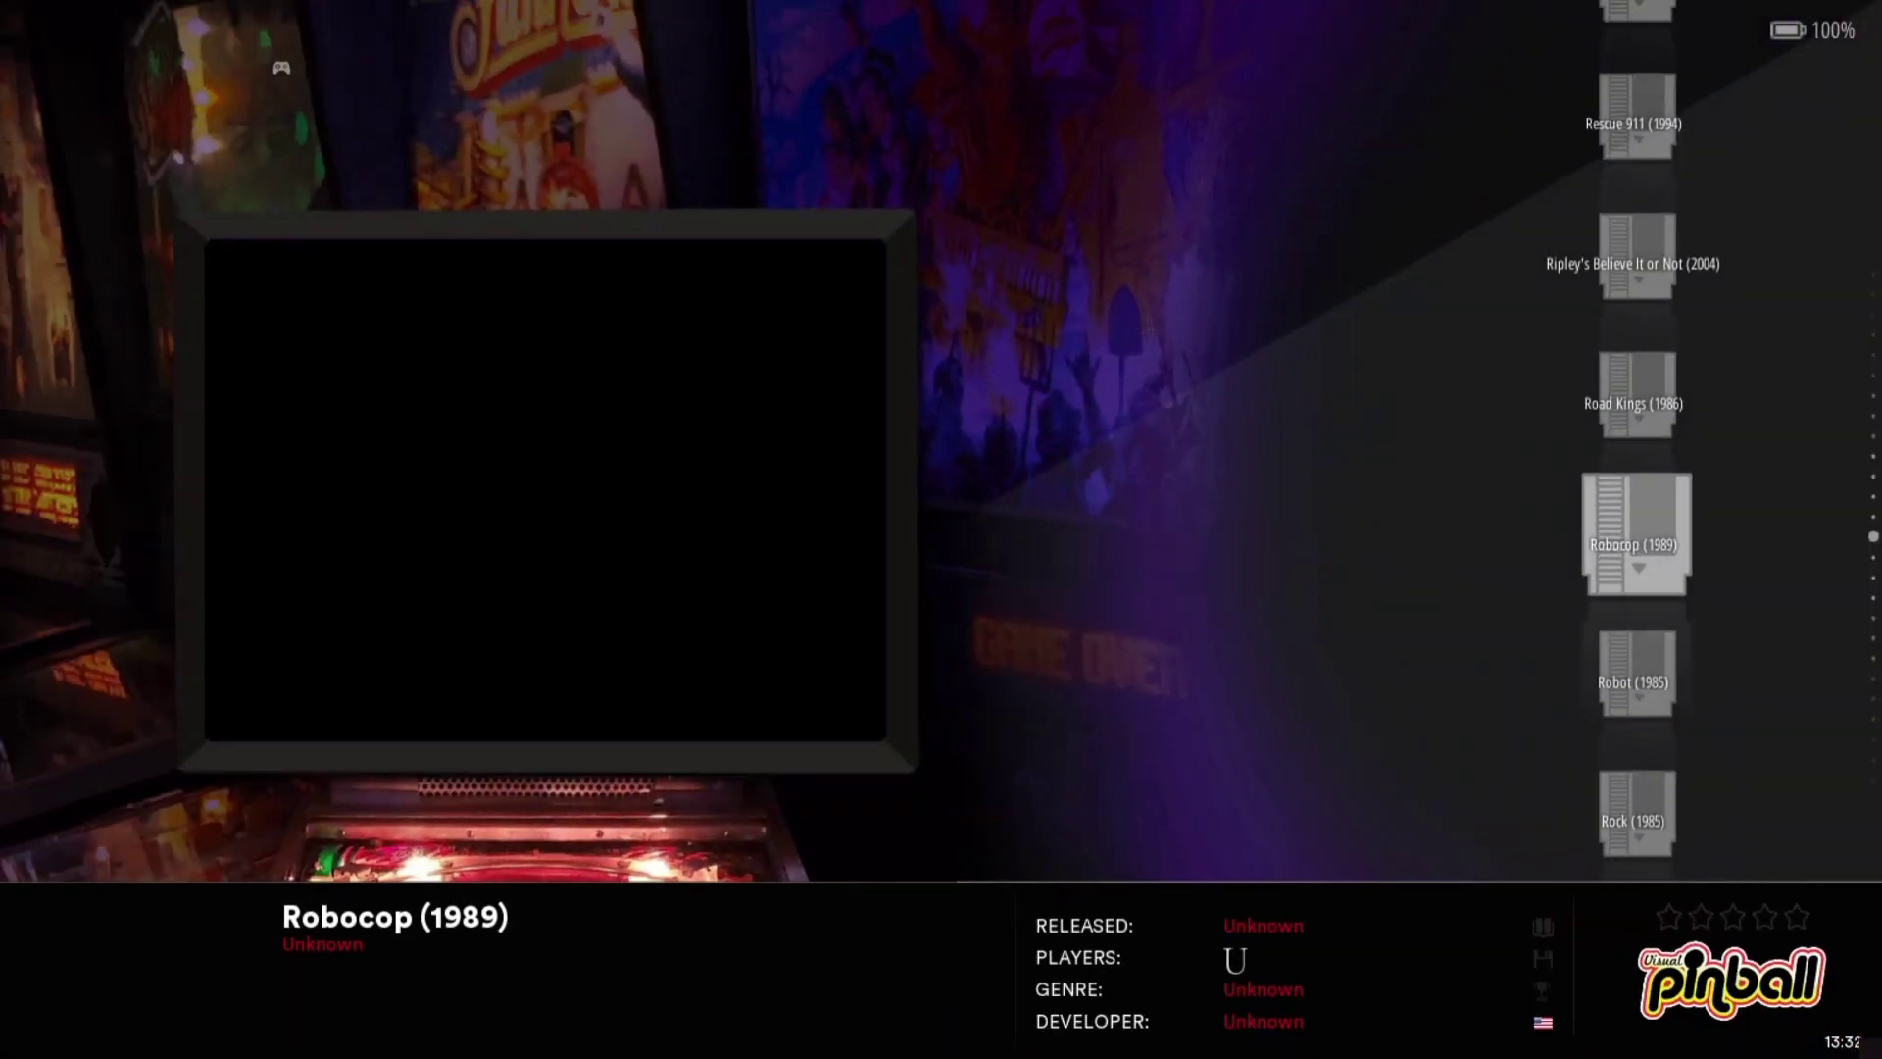
Start a ScreenScraper scrape of the vpinball collection from the Main Menu's Scraper, then bring up the Windows Start menu
key("Down")
key("Down")
key("Escape")
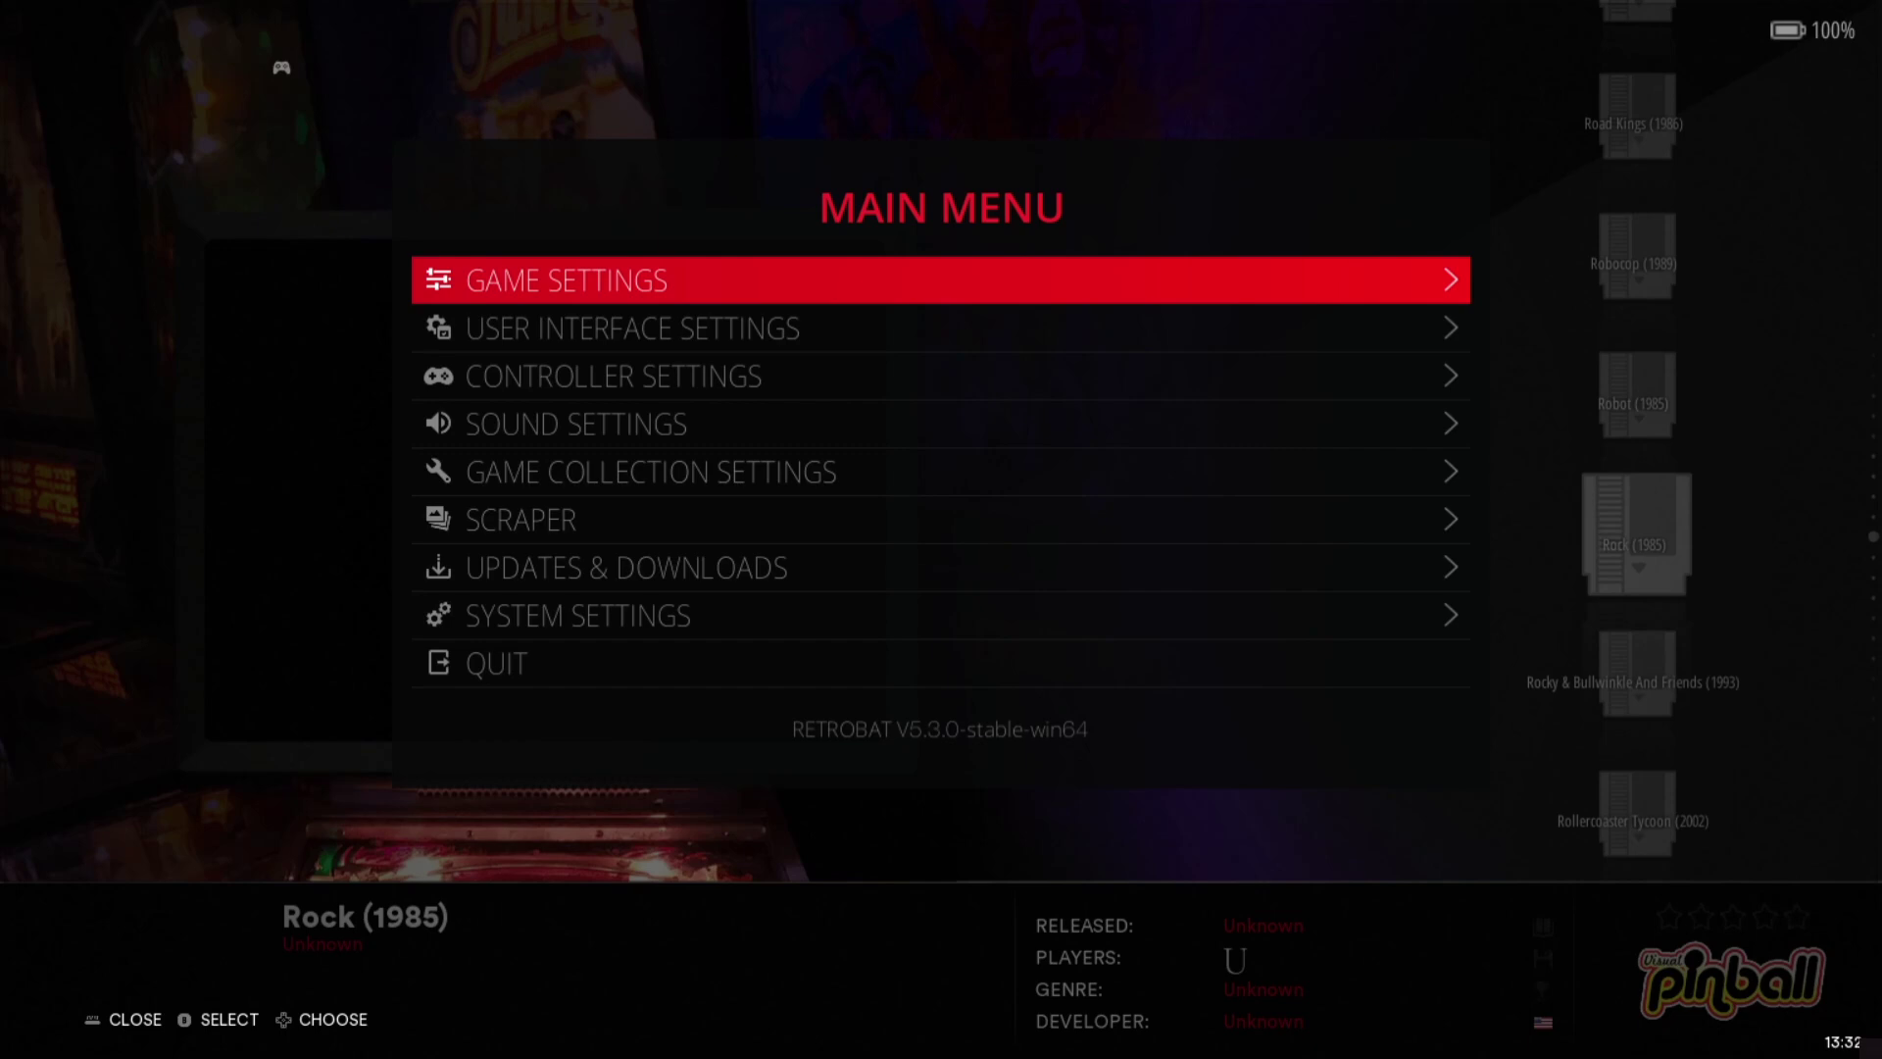
key("Down")
key("Down")
key("Down")
key("Down")
key("Down")
key("Return")
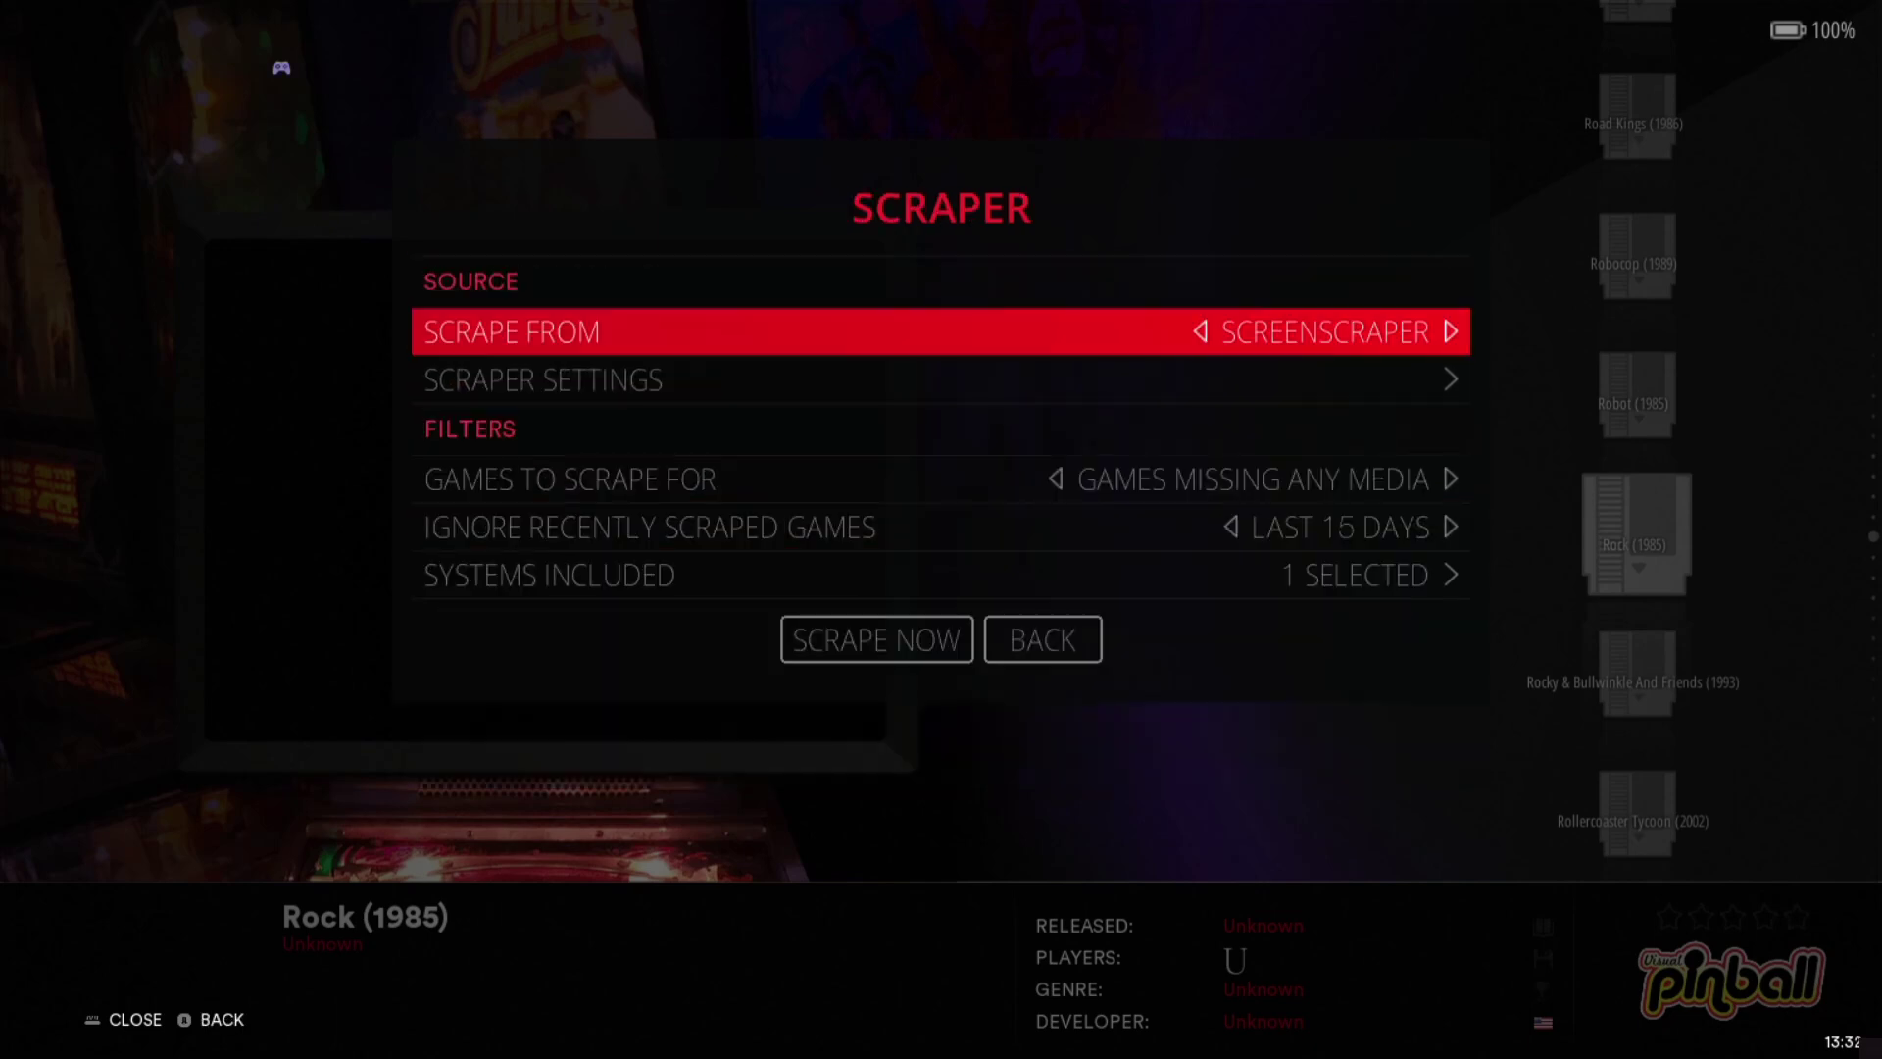
key("Down")
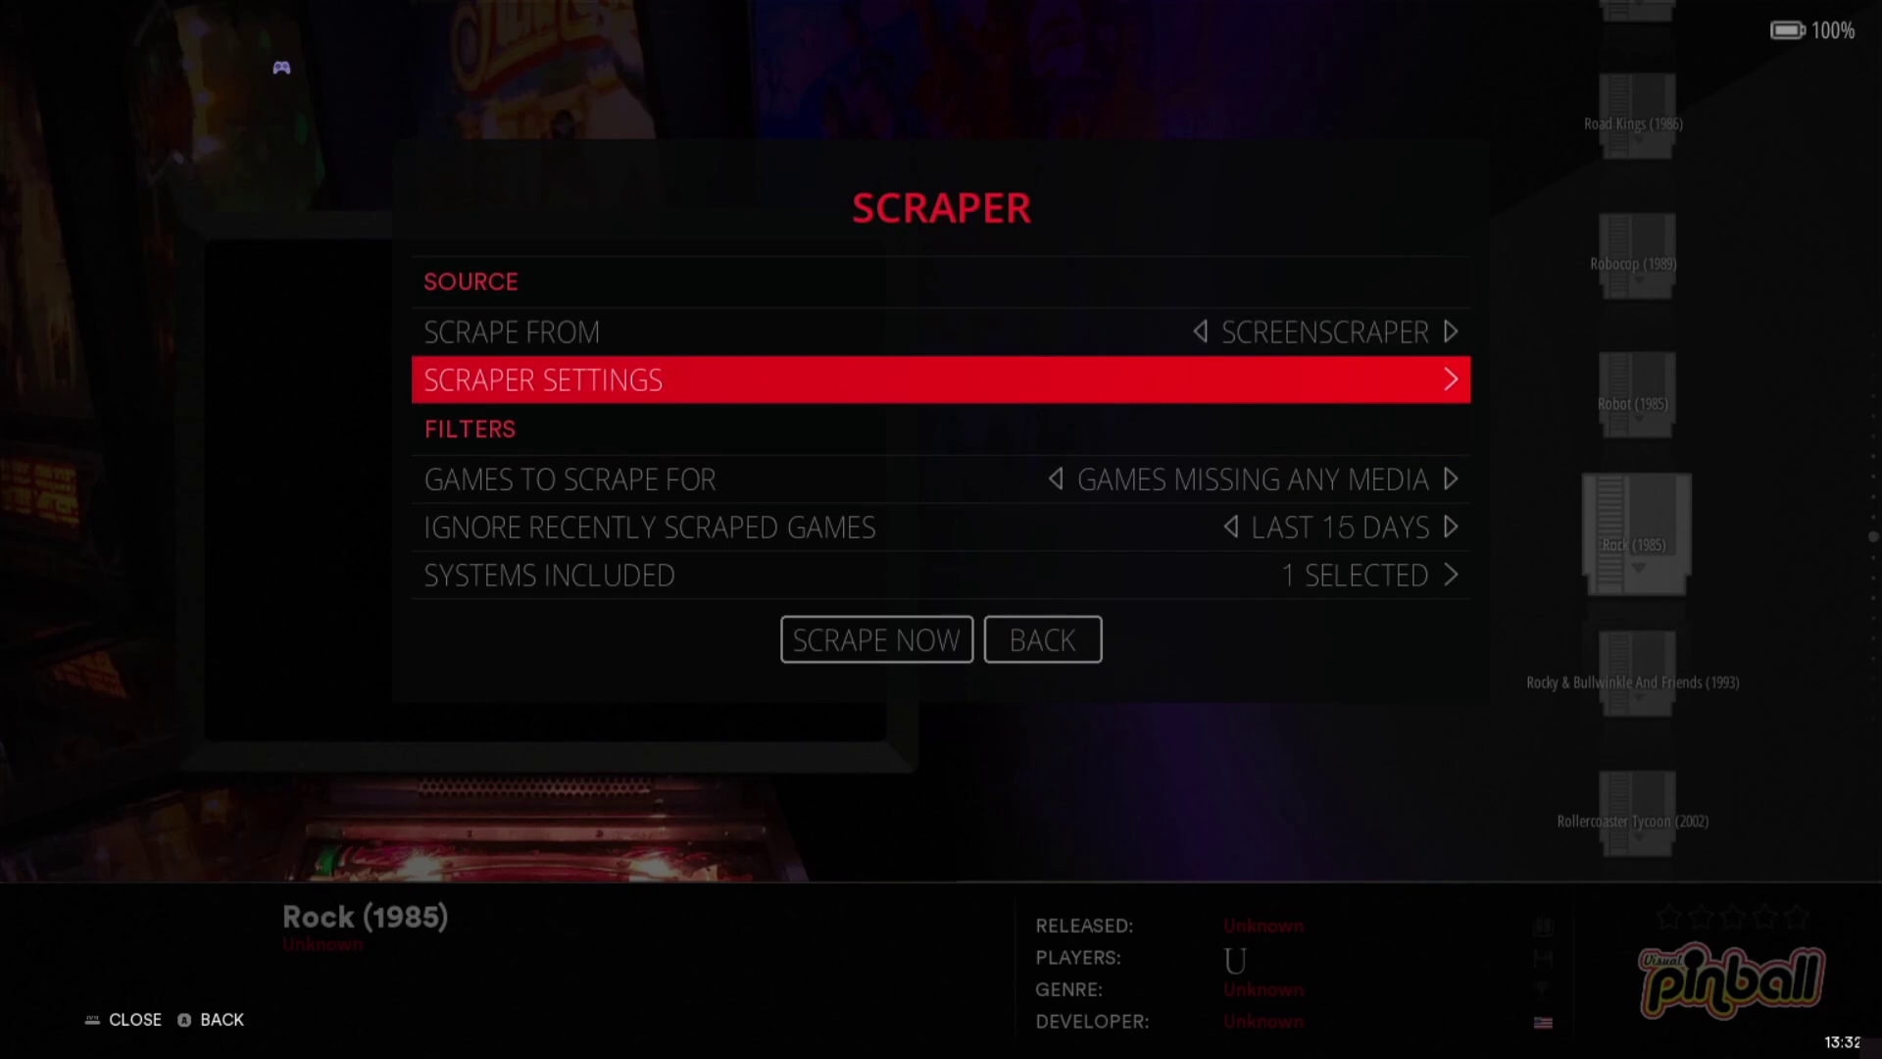
key("Return")
key("Up")
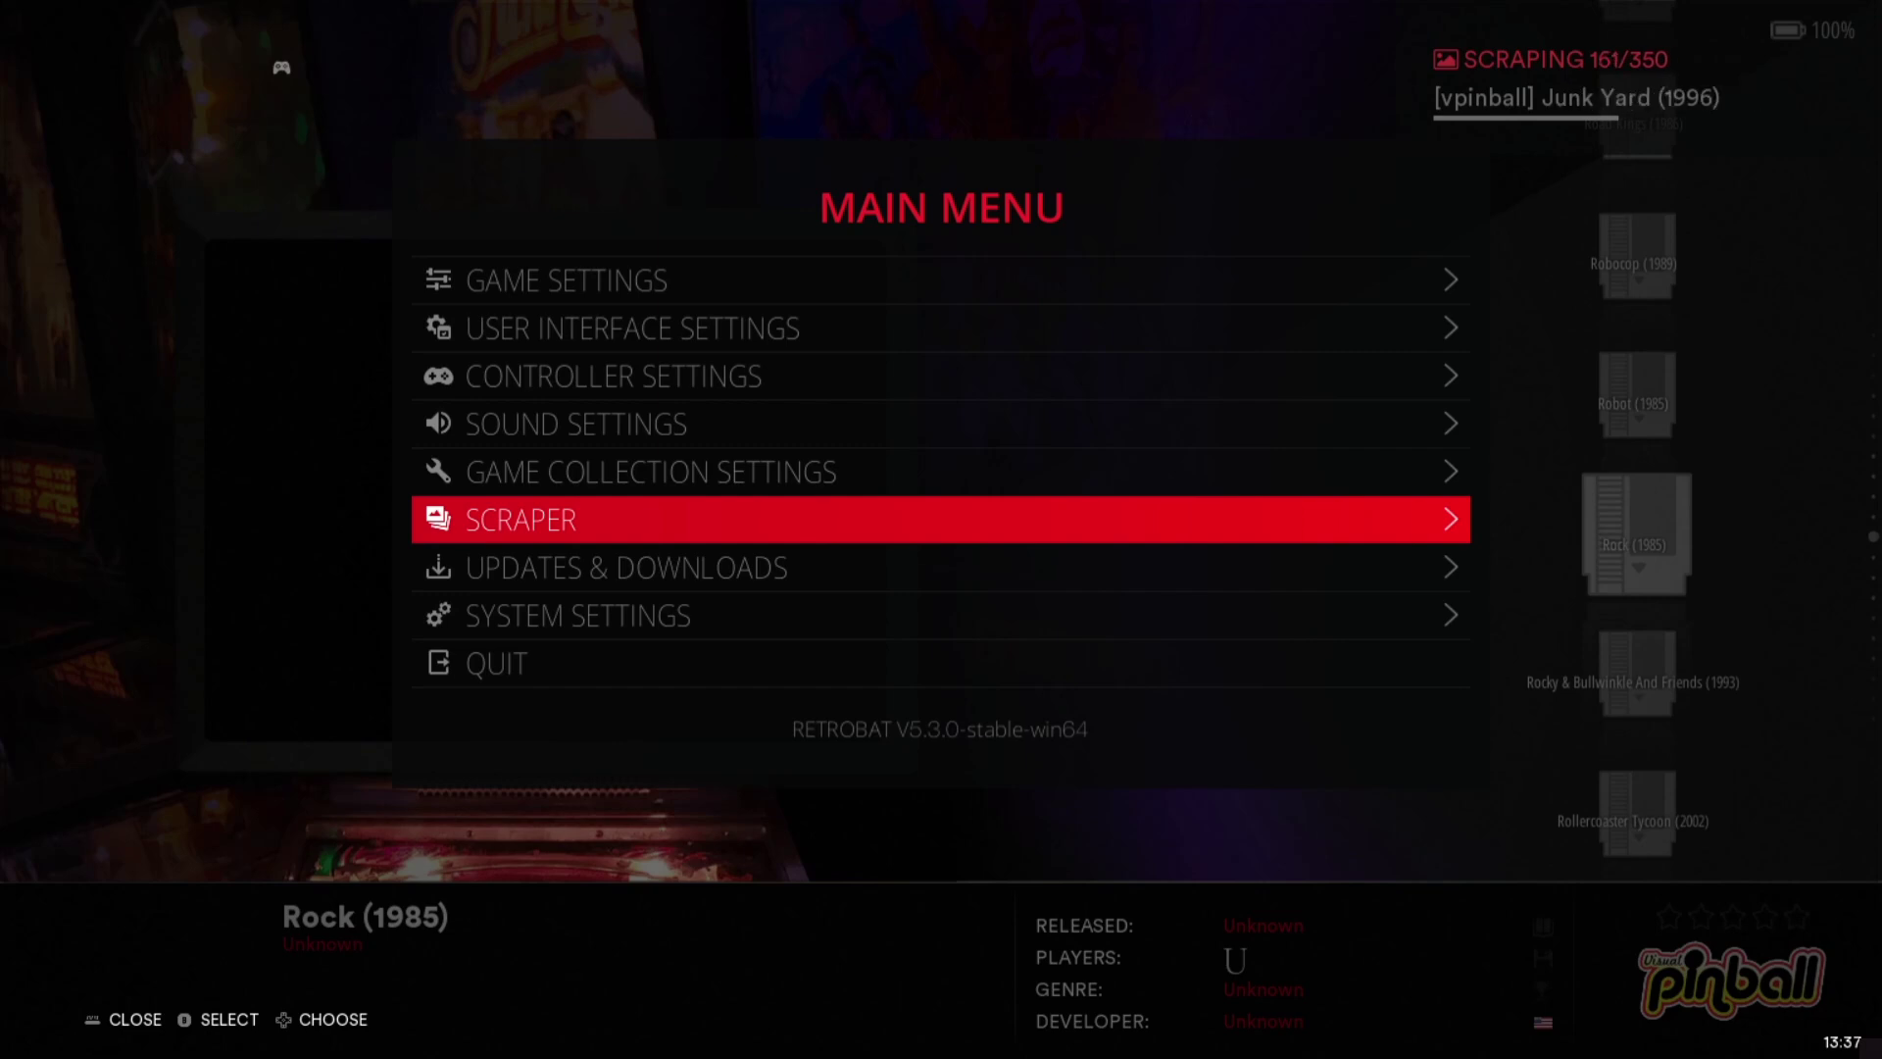
key("super")
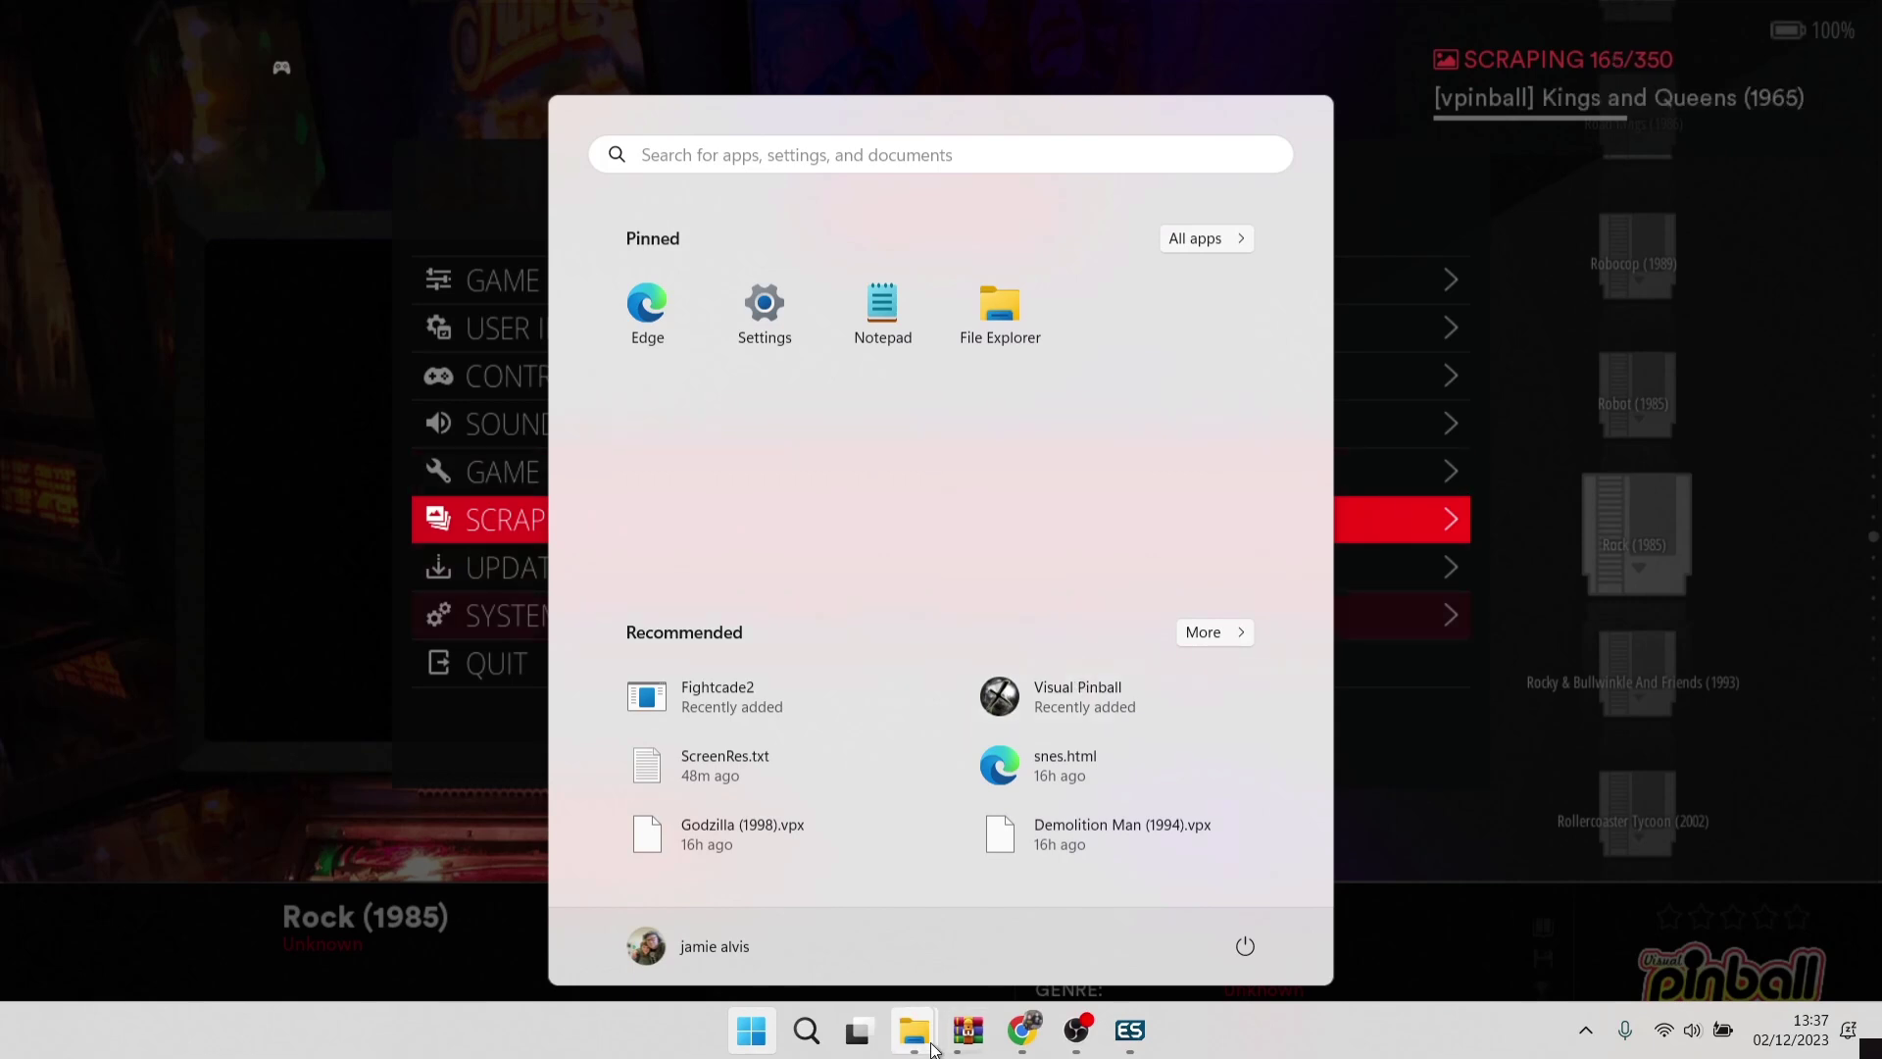
Browse in File Explorer to C:\RetroBat\emulators\vpinball\VPinMAME
mouse_move(930, 1049)
left_click(1274, 941)
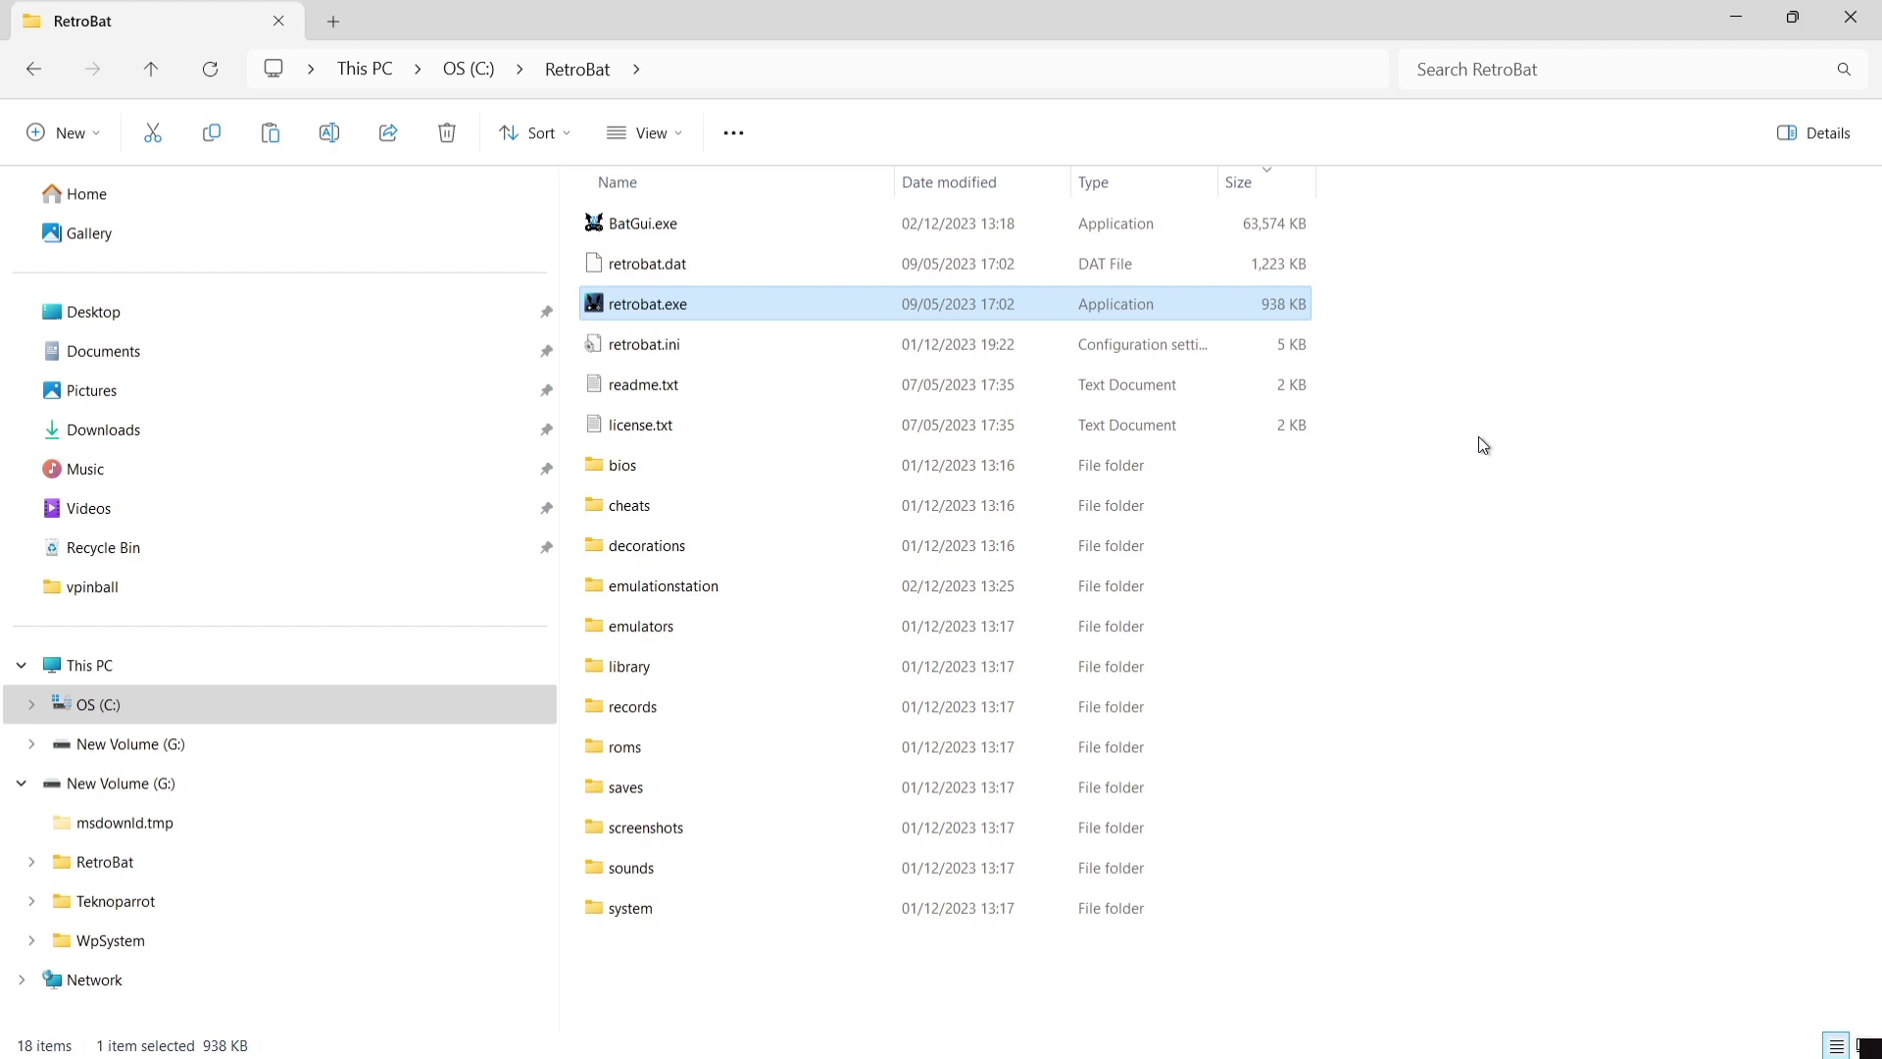
double_click(735, 628)
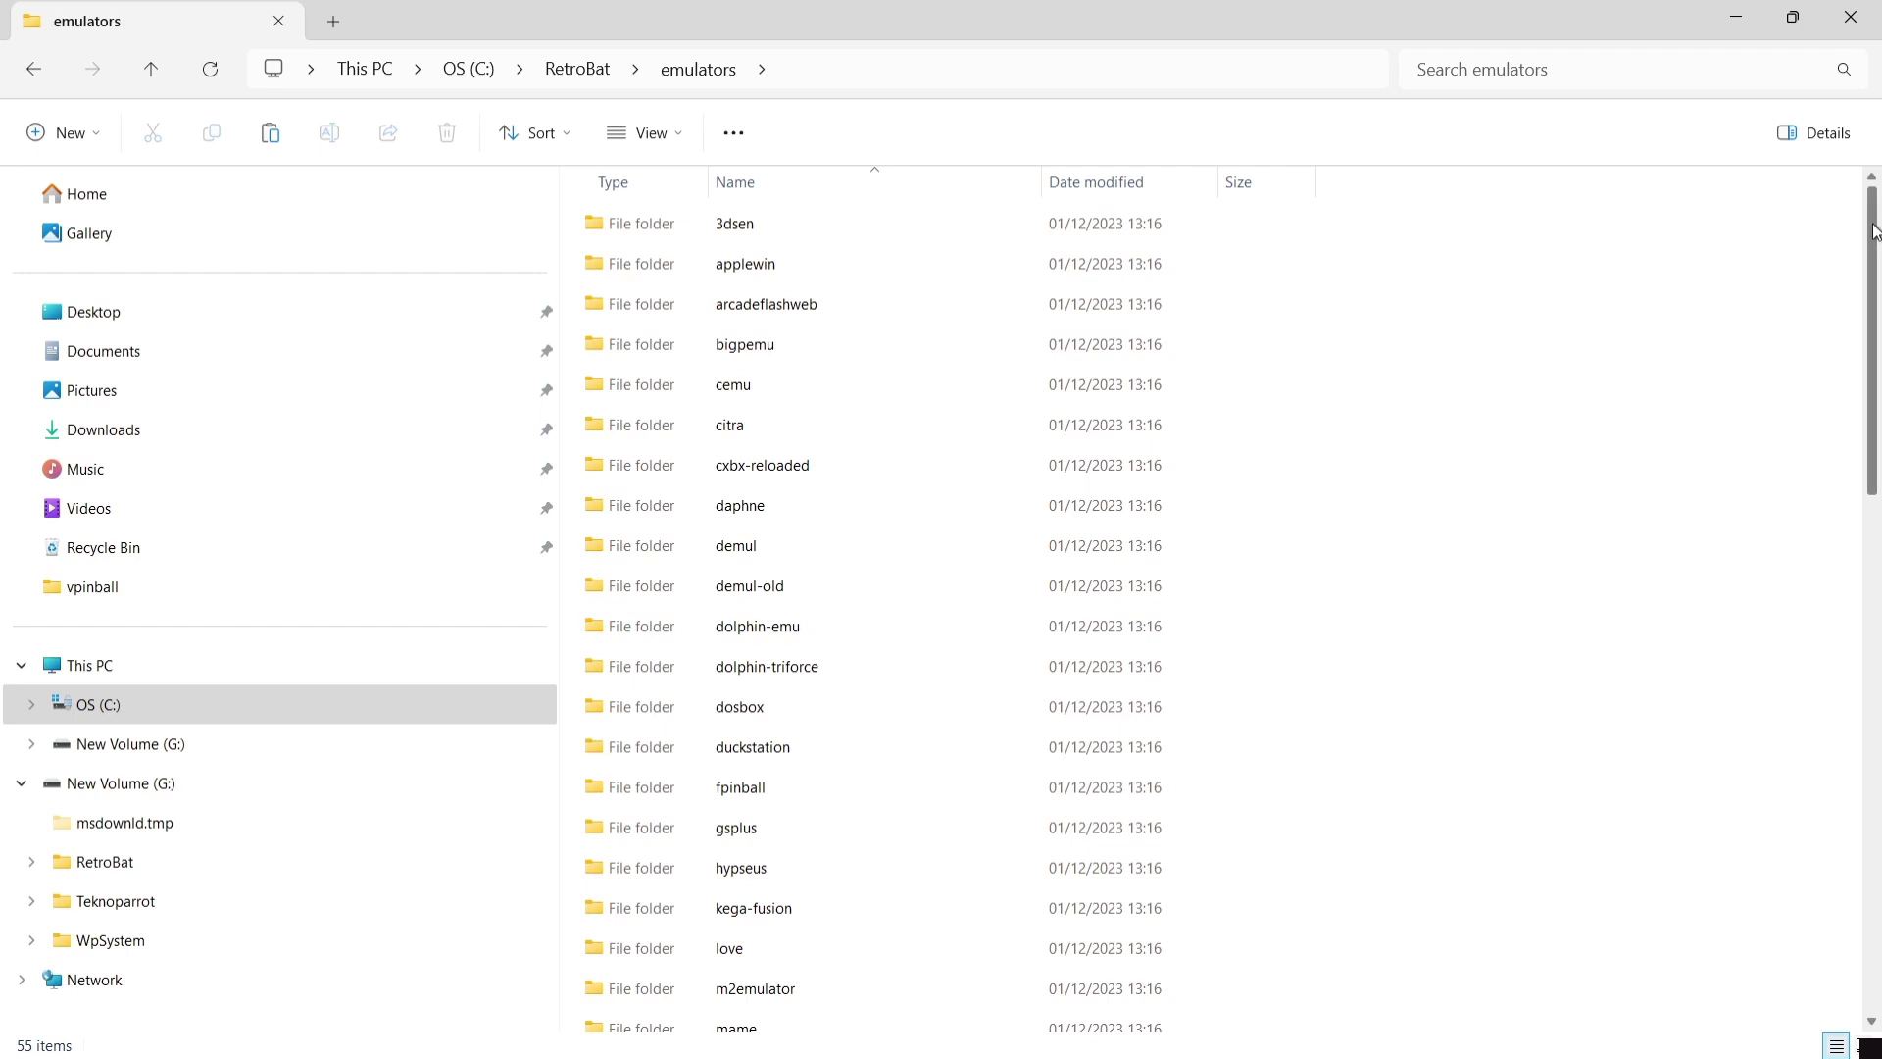
left_click_drag(1874, 231, 1875, 744)
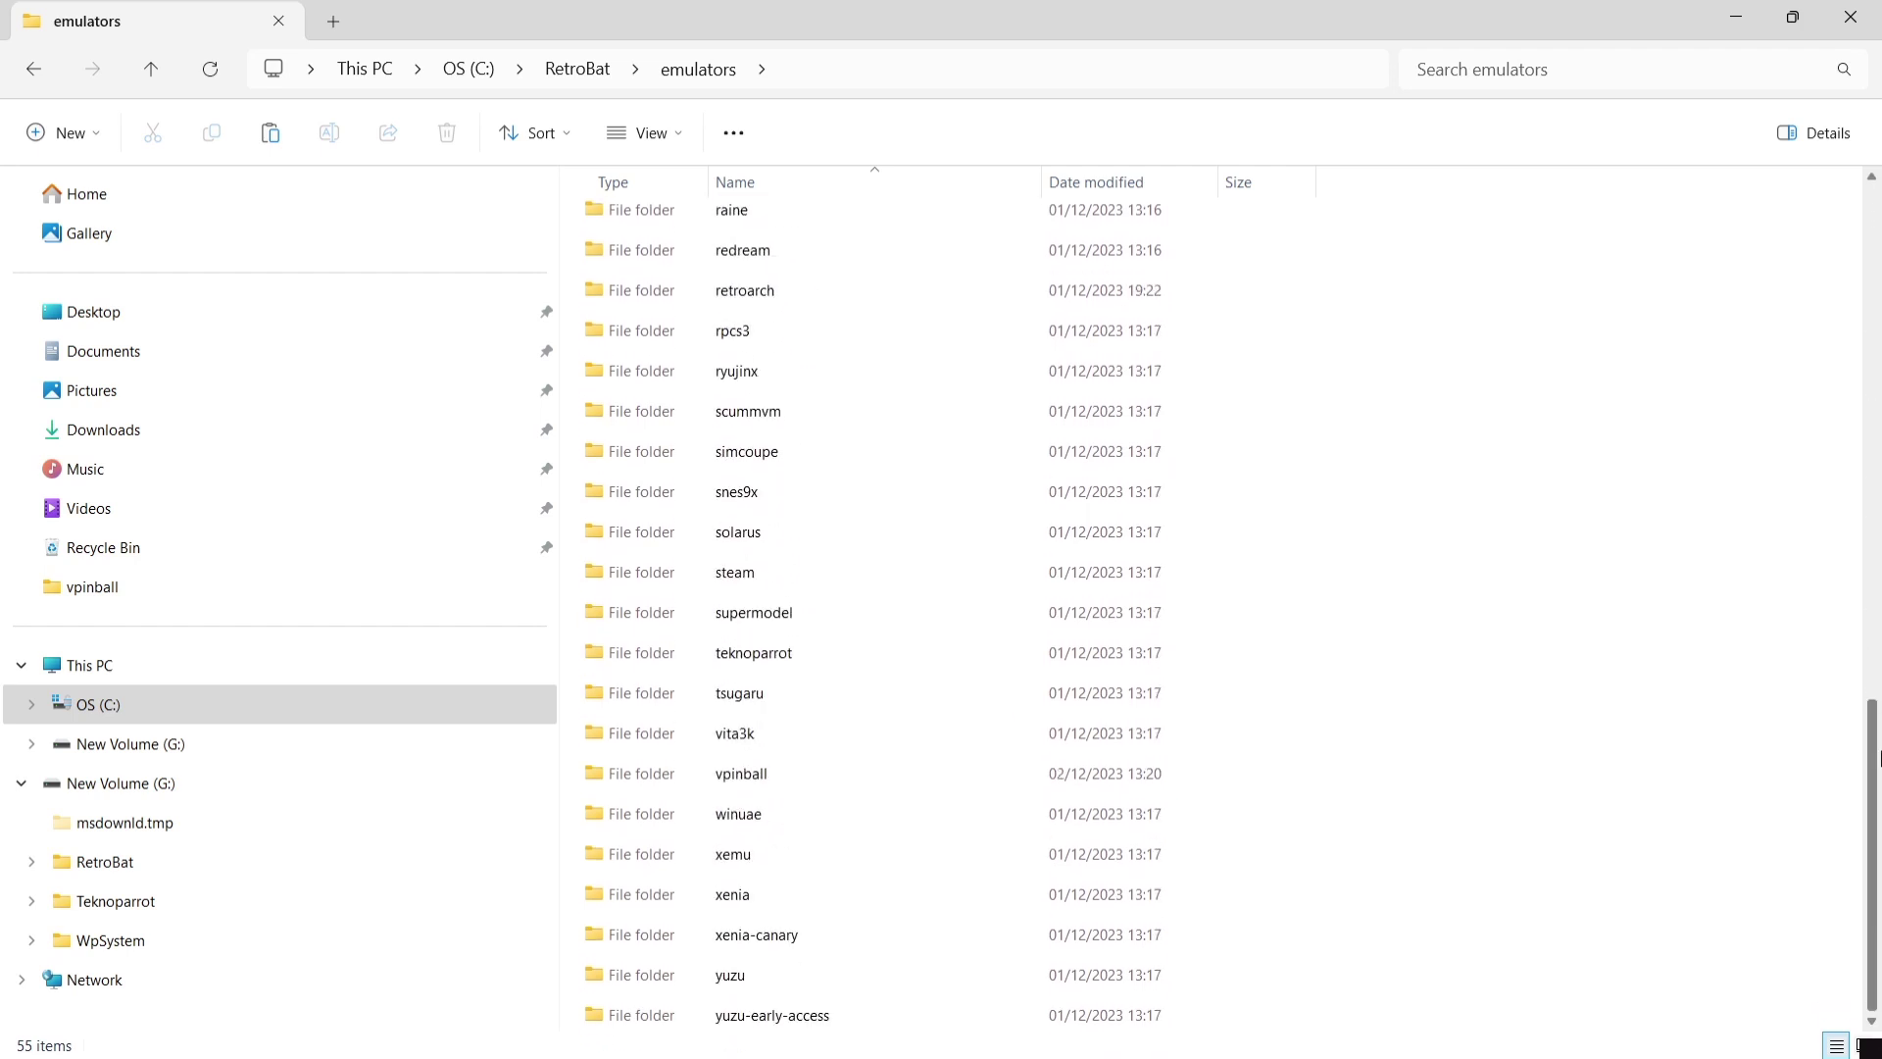
double_click(919, 780)
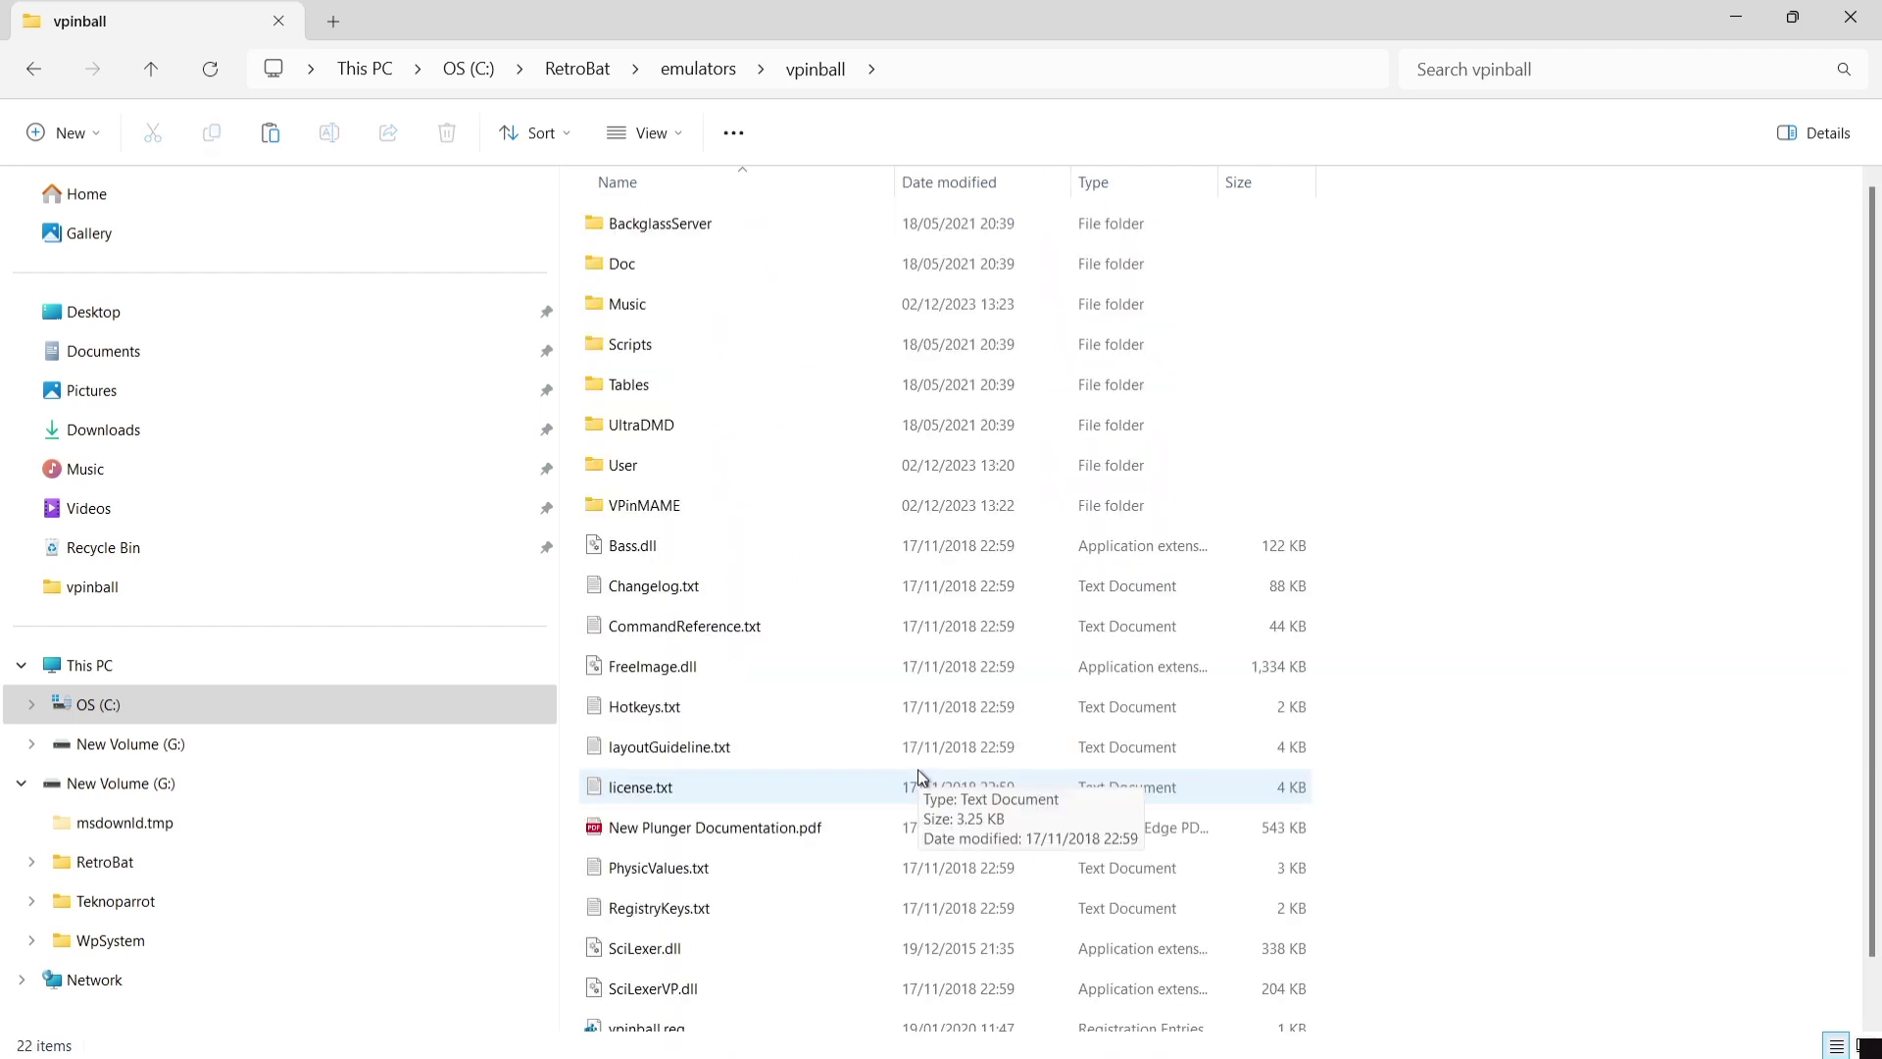
double_click(745, 504)
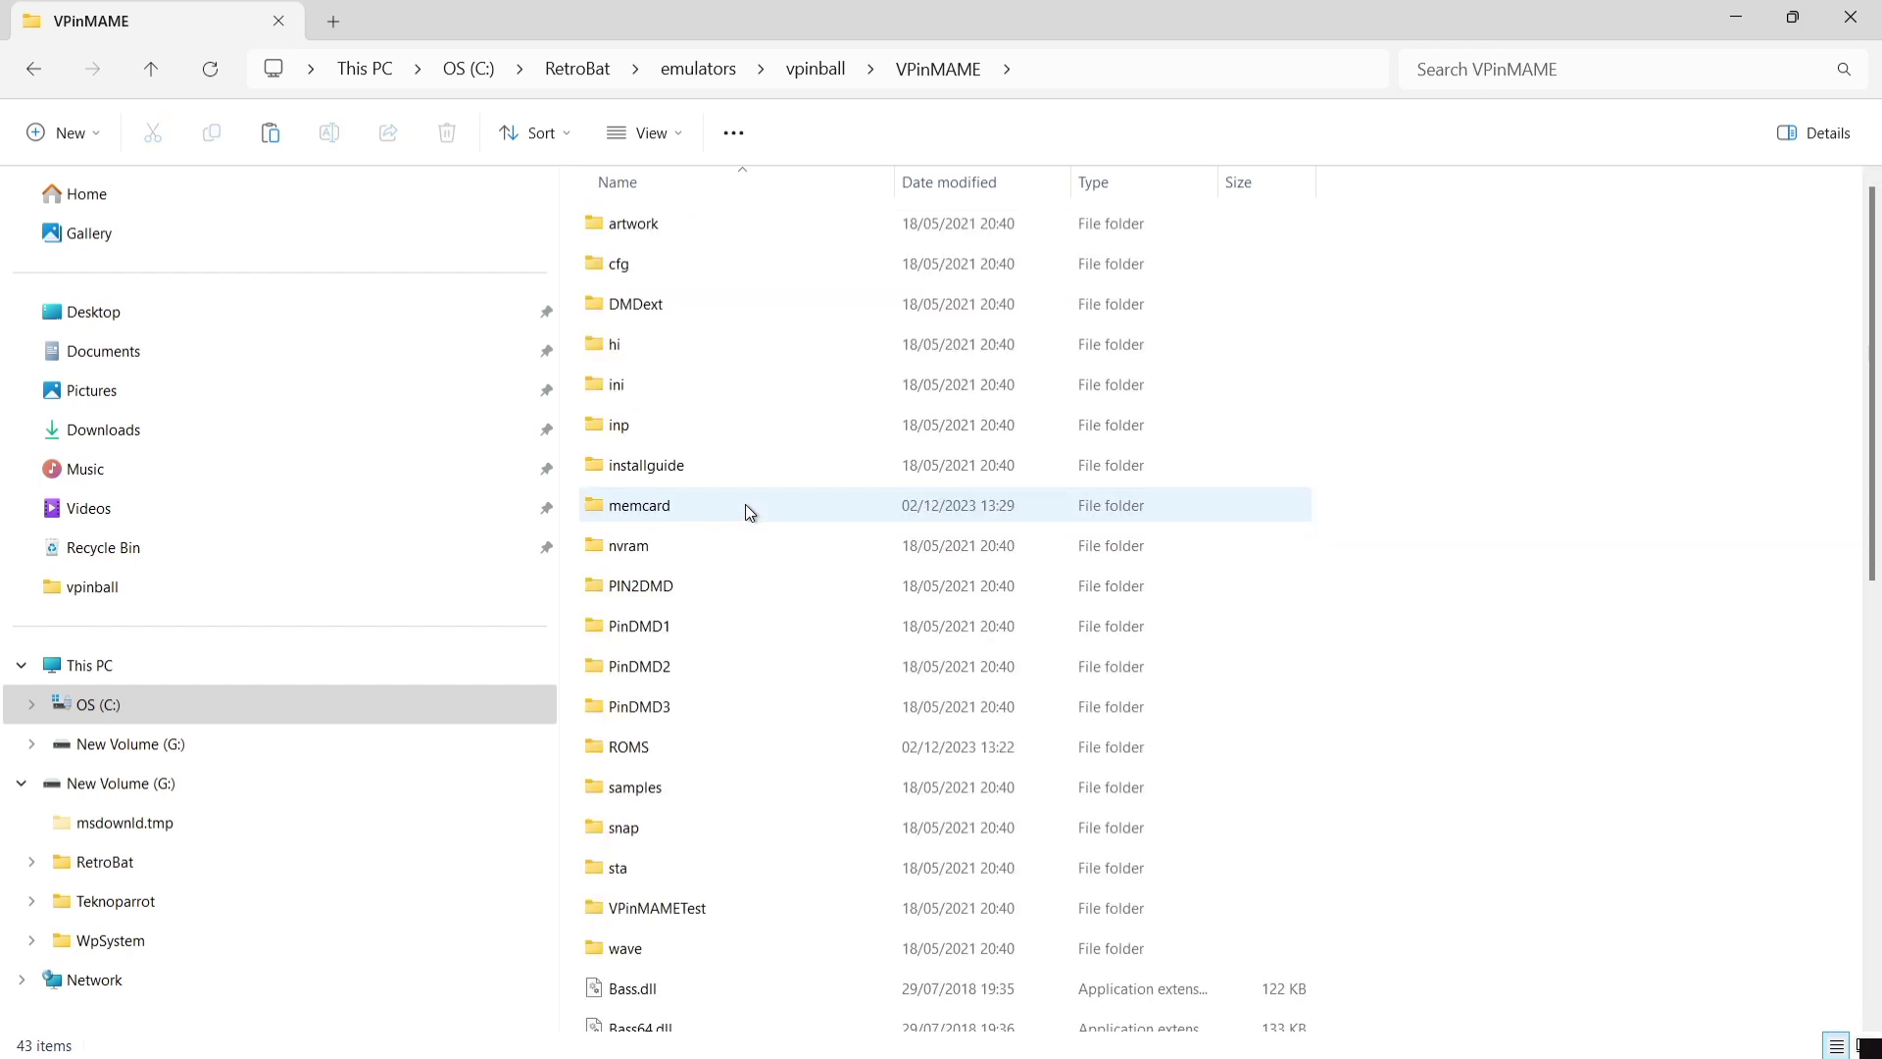
scroll(745, 504, "down", 6)
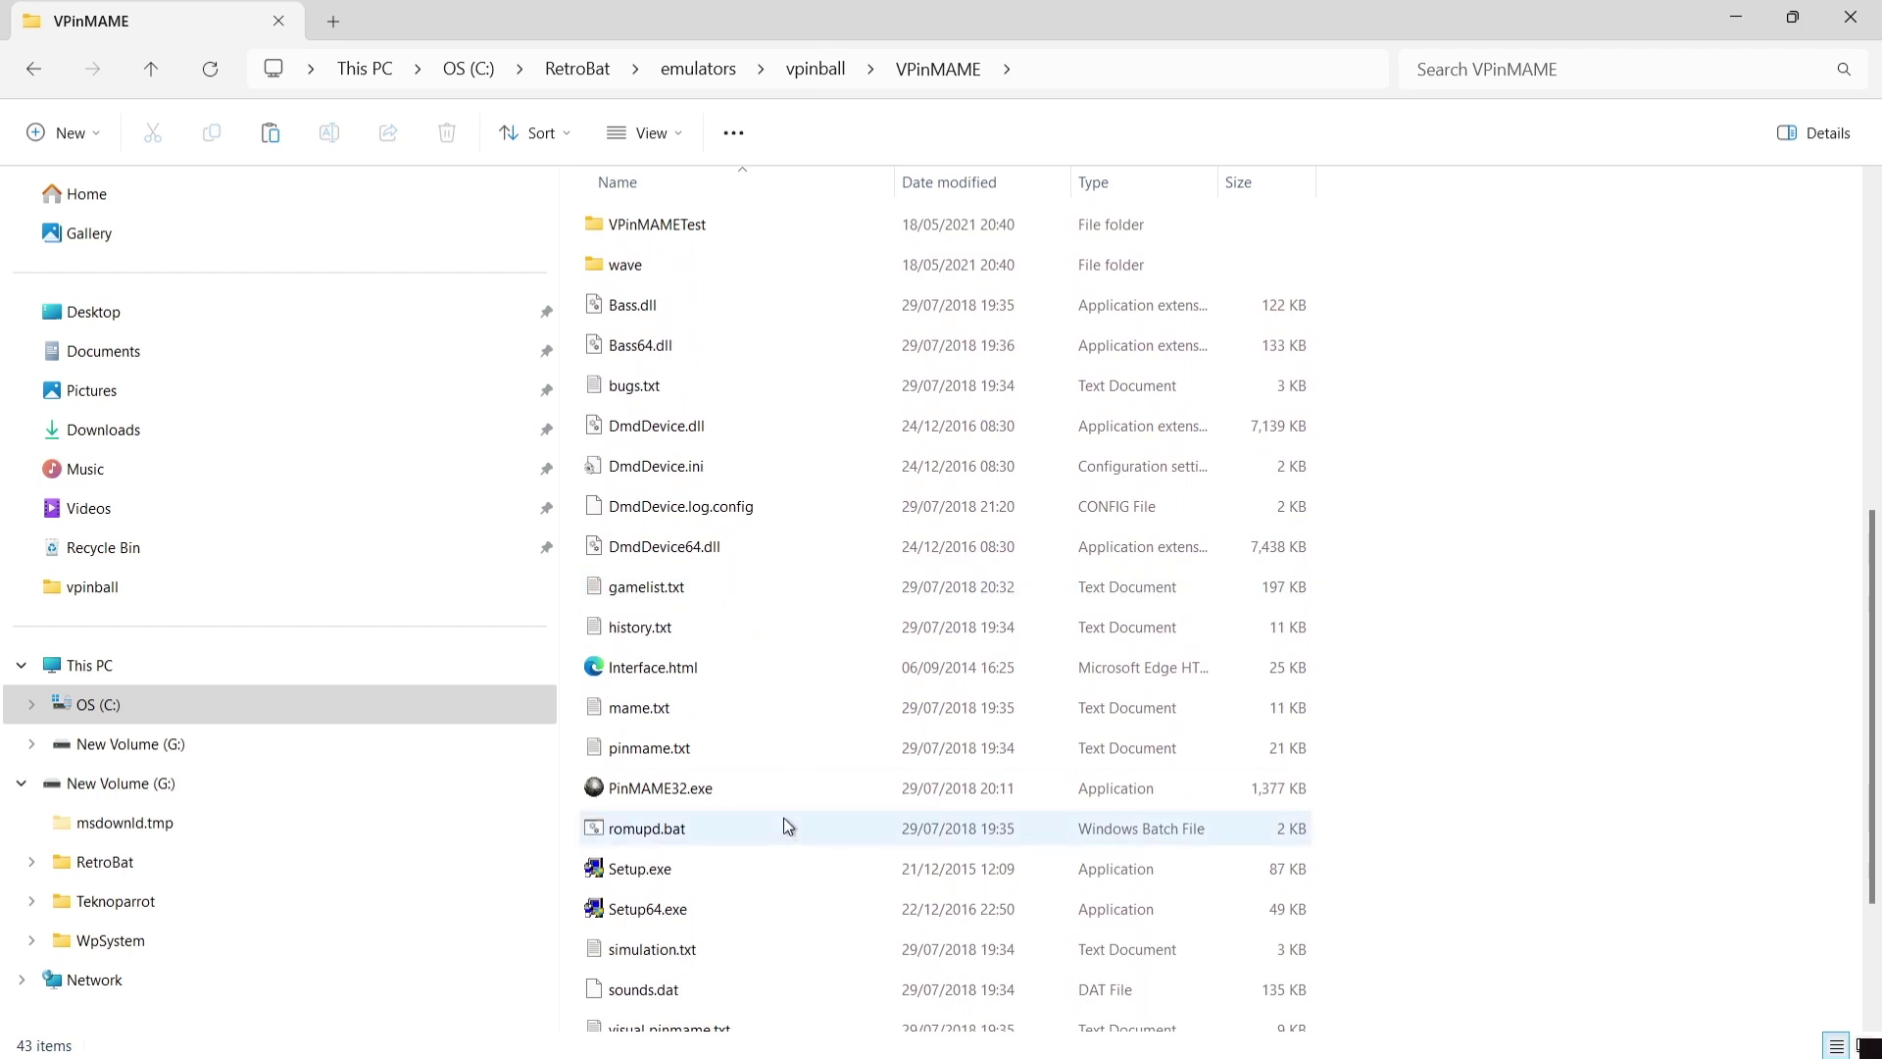
Launch PinMAME32, maximize it, and select AC/DC (V1.70.0) to read its ROM directory
double_click(787, 782)
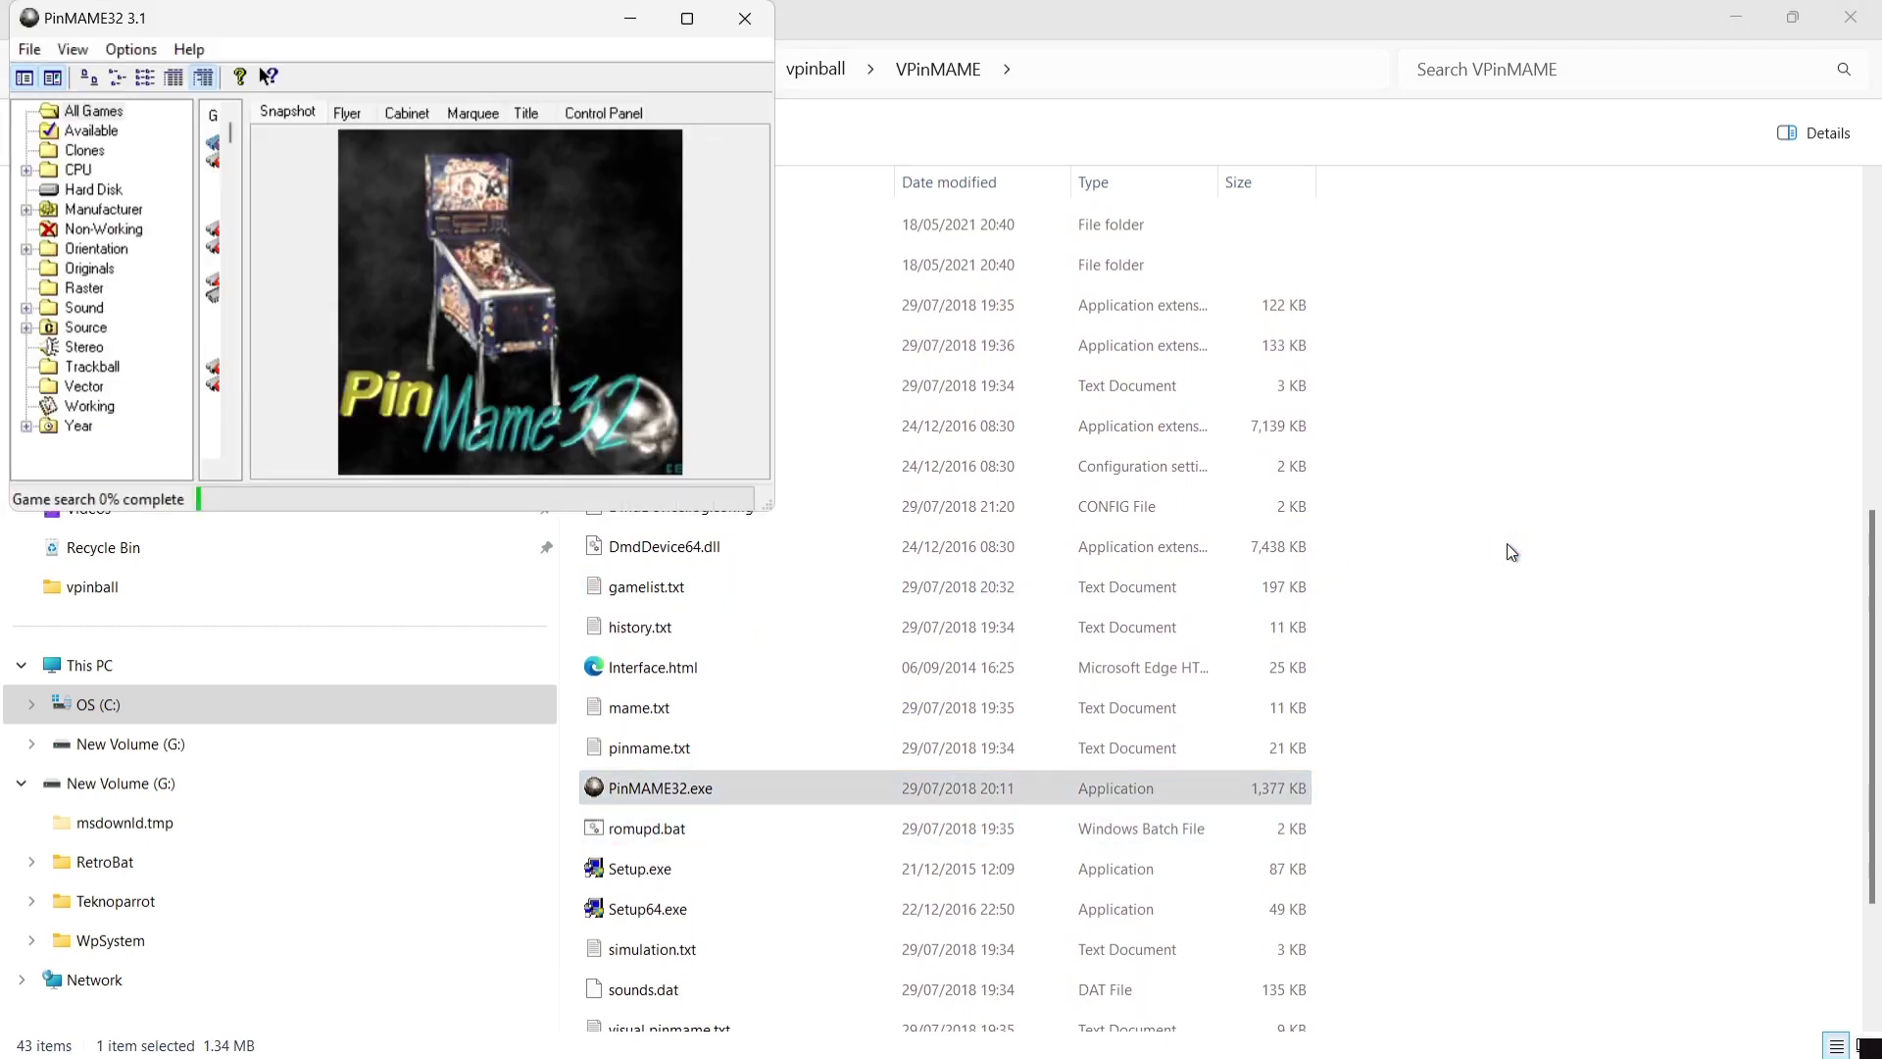
left_click(688, 19)
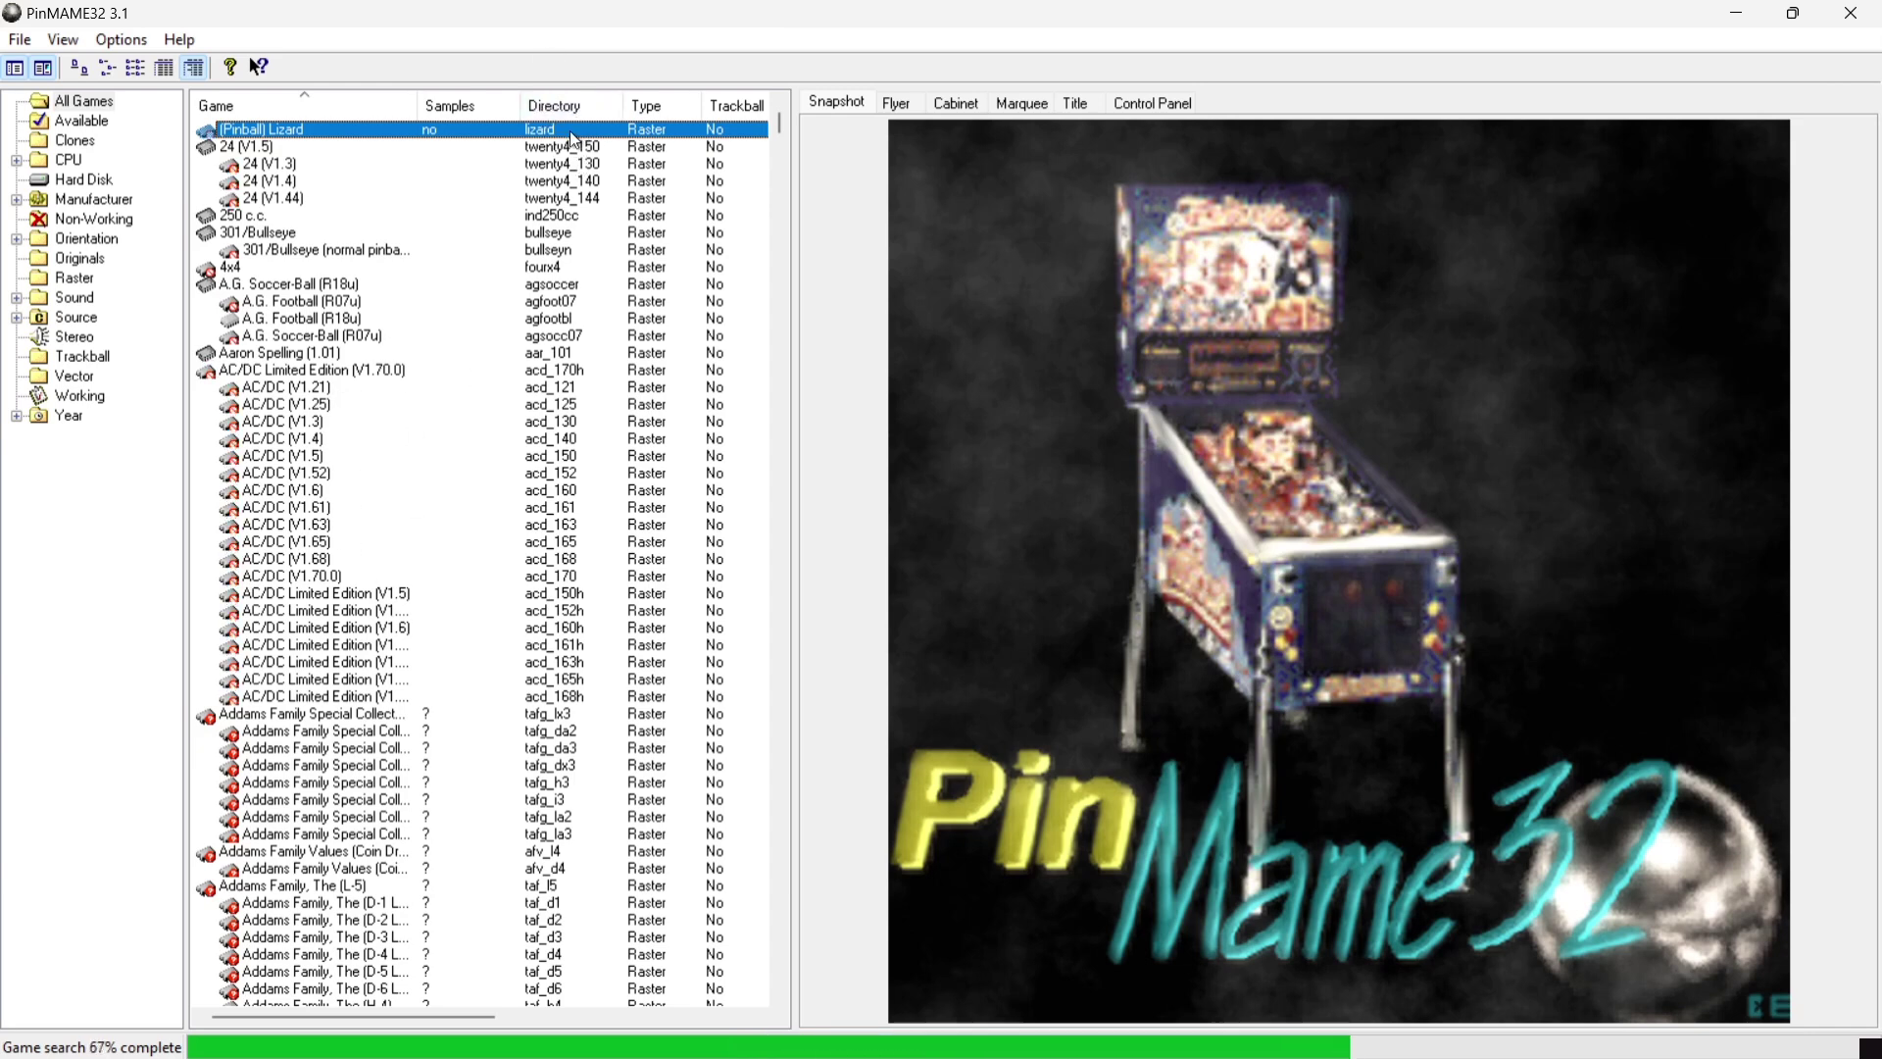
left_click(563, 581)
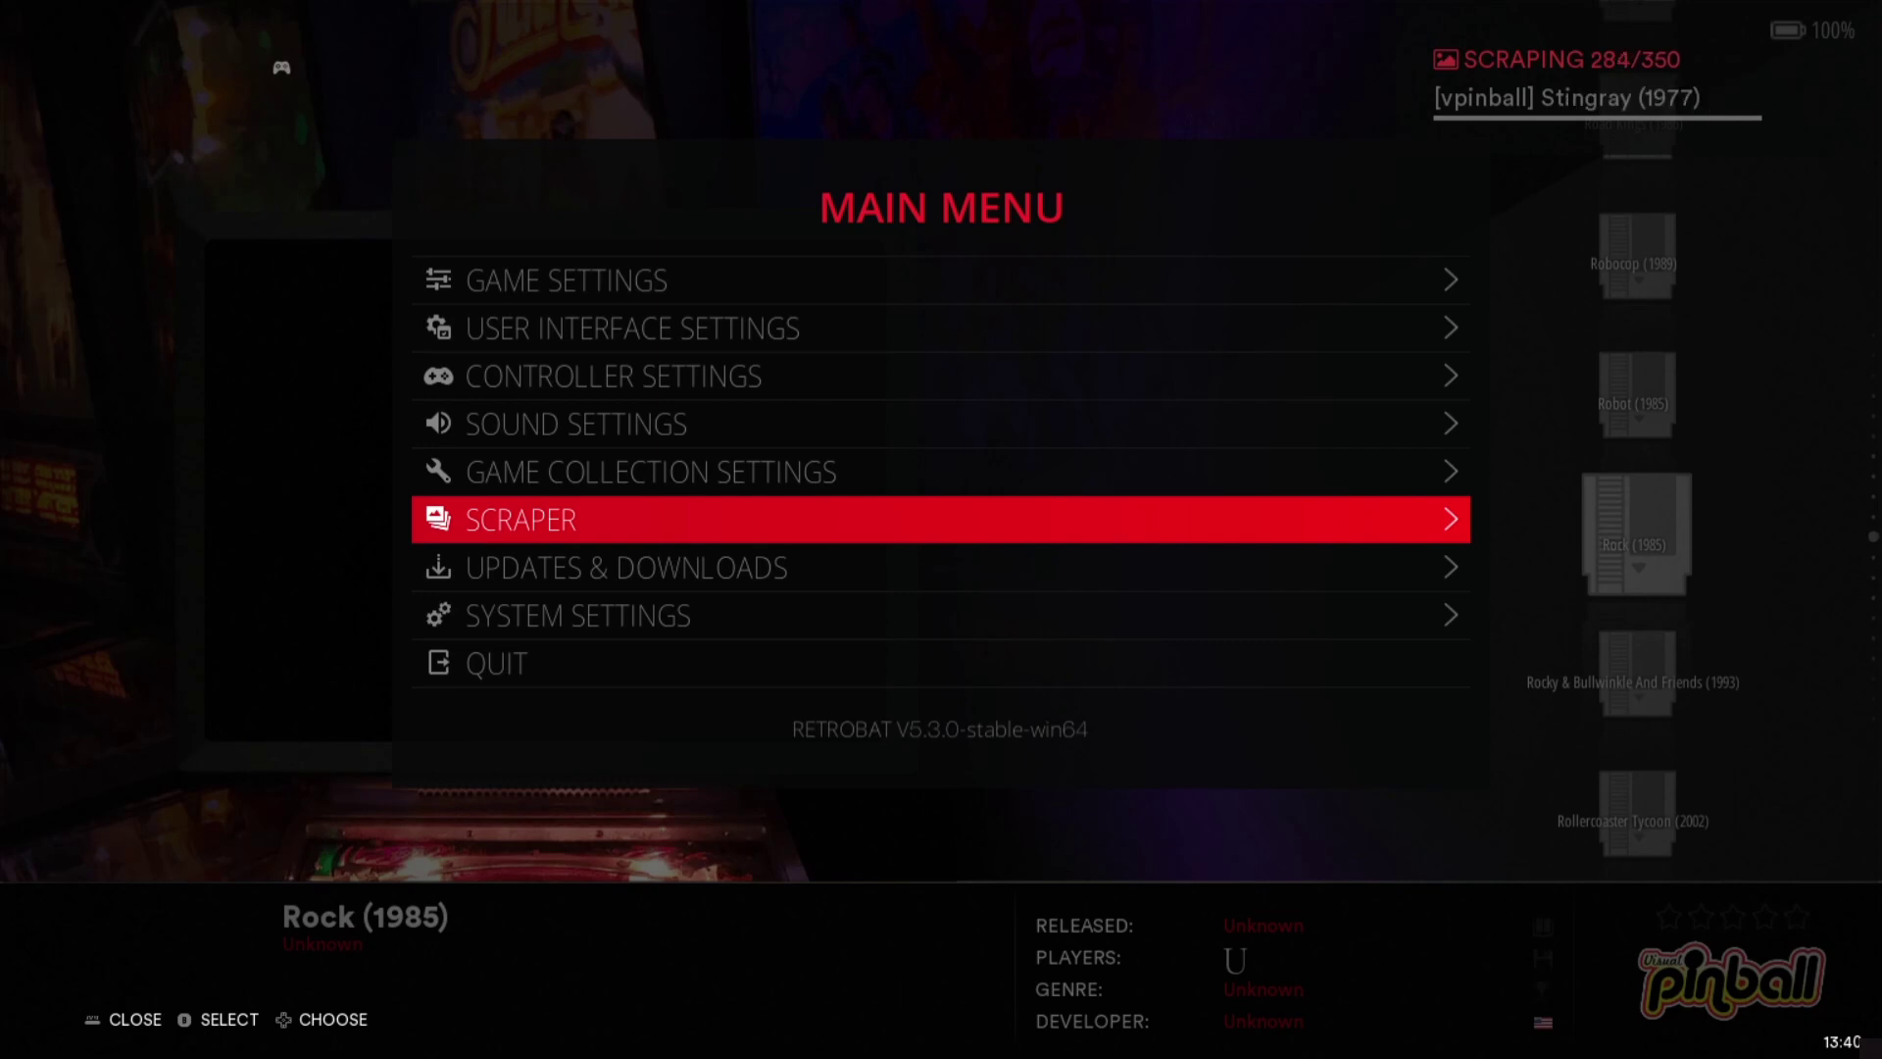
Run Update Gamelists from Game Settings and confirm Yes to reload the scraped collection
key("Up")
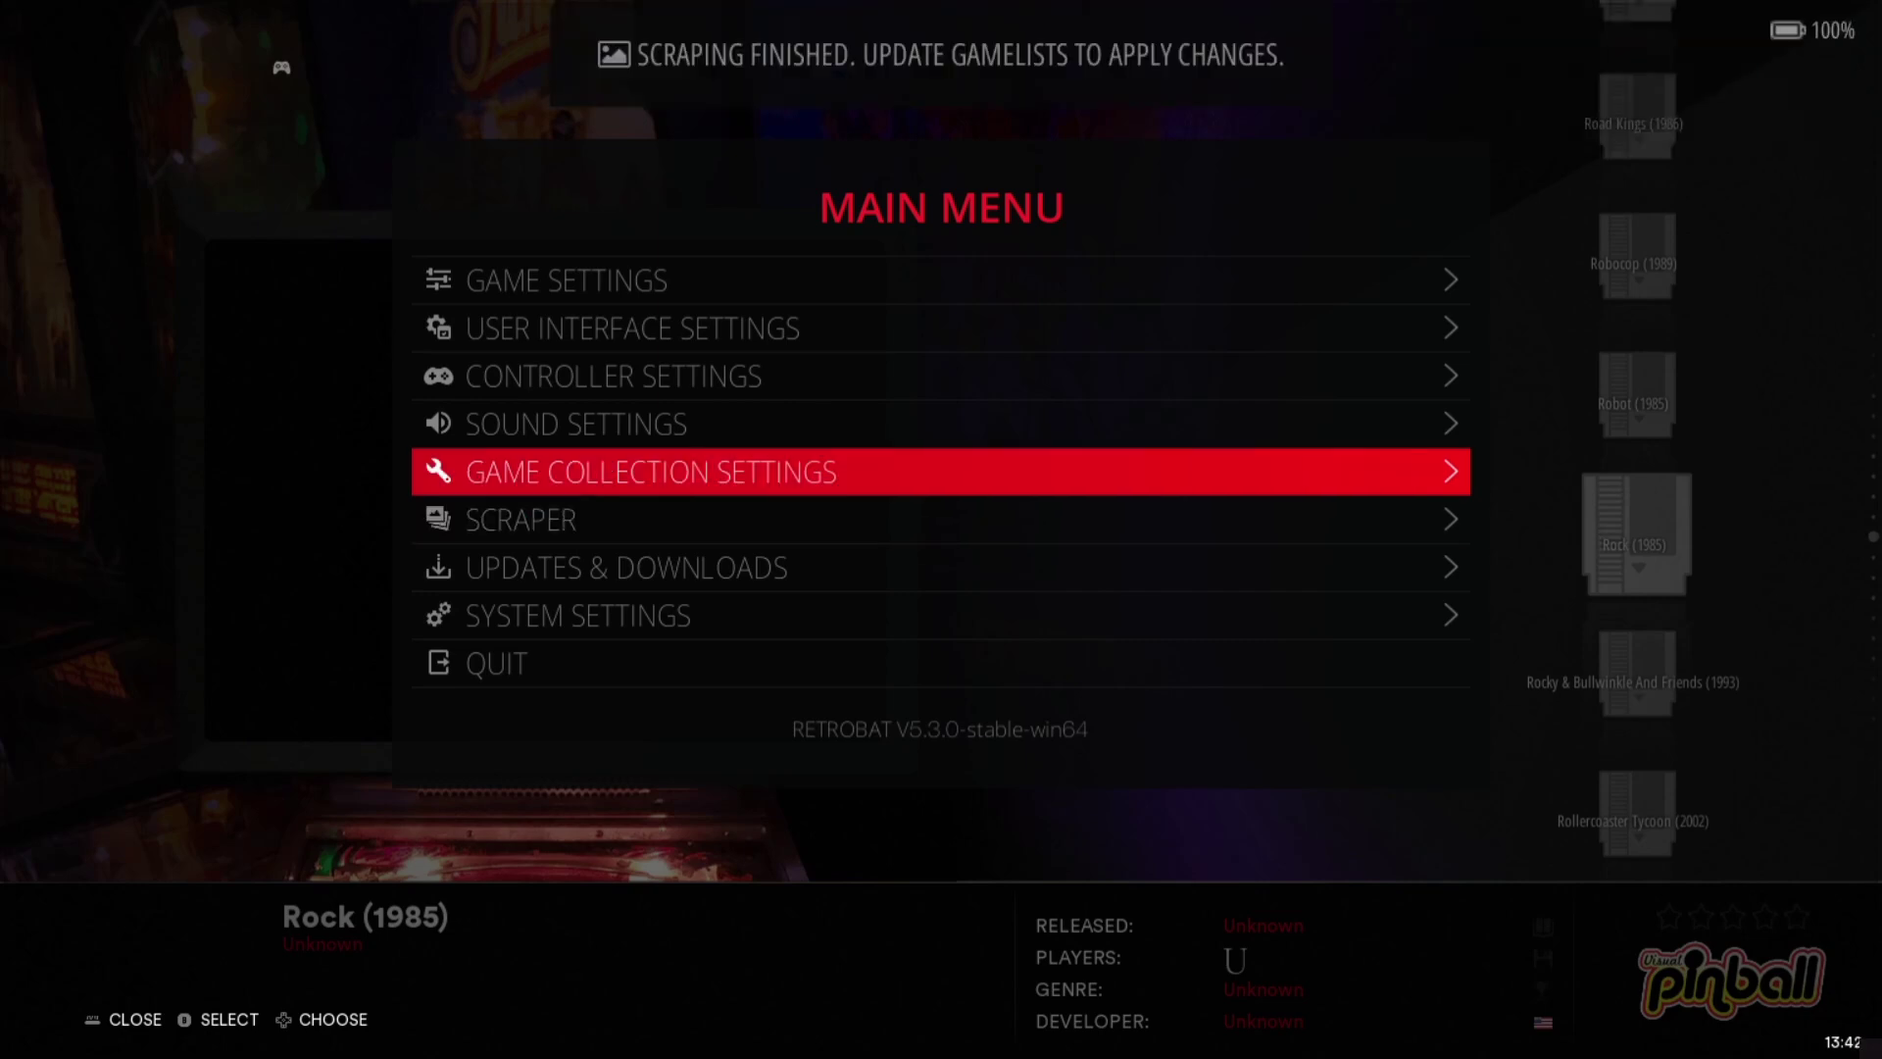
key("Up")
key("Up")
key("Up")
key("Up")
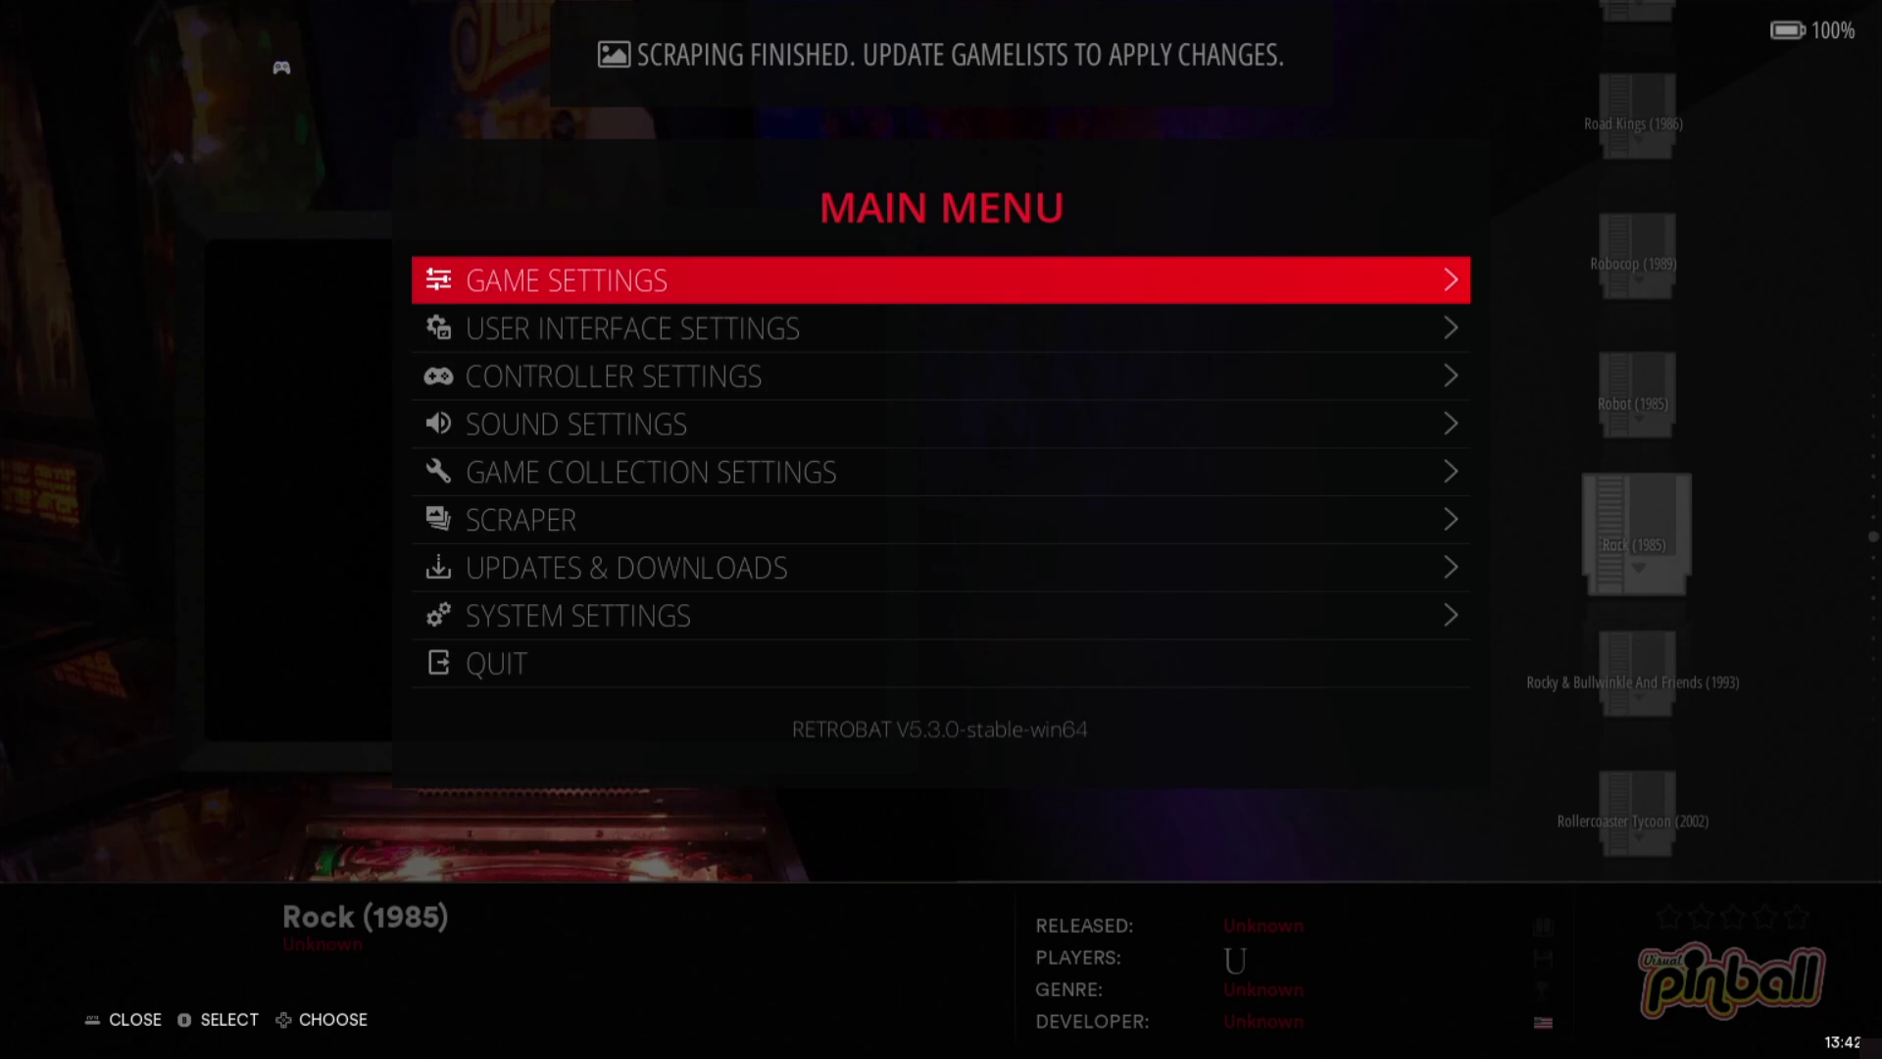
key("Return")
key("Return")
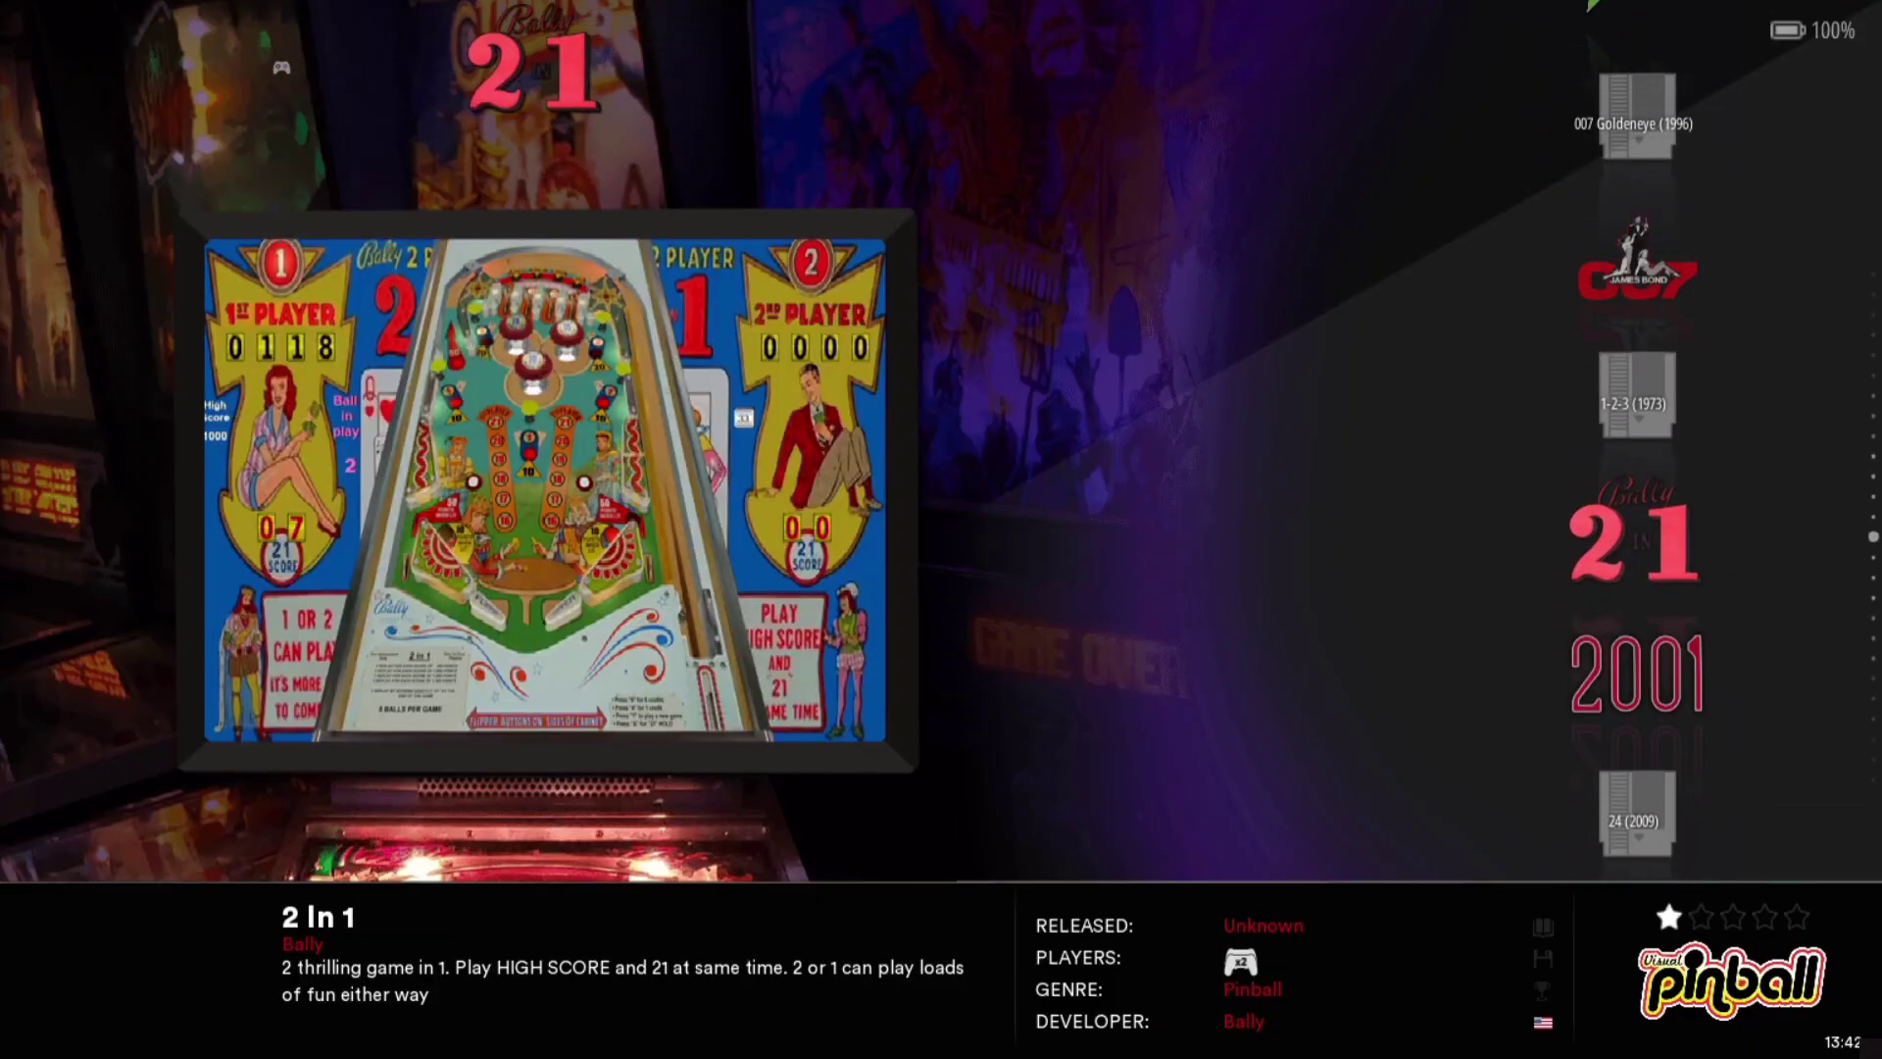
Browse the refreshed wheel from 4X4 (1983) through Aquarius, Blackout and Car Hop to Cyclone
key("Down")
key("Down")
key("Down")
key("Down")
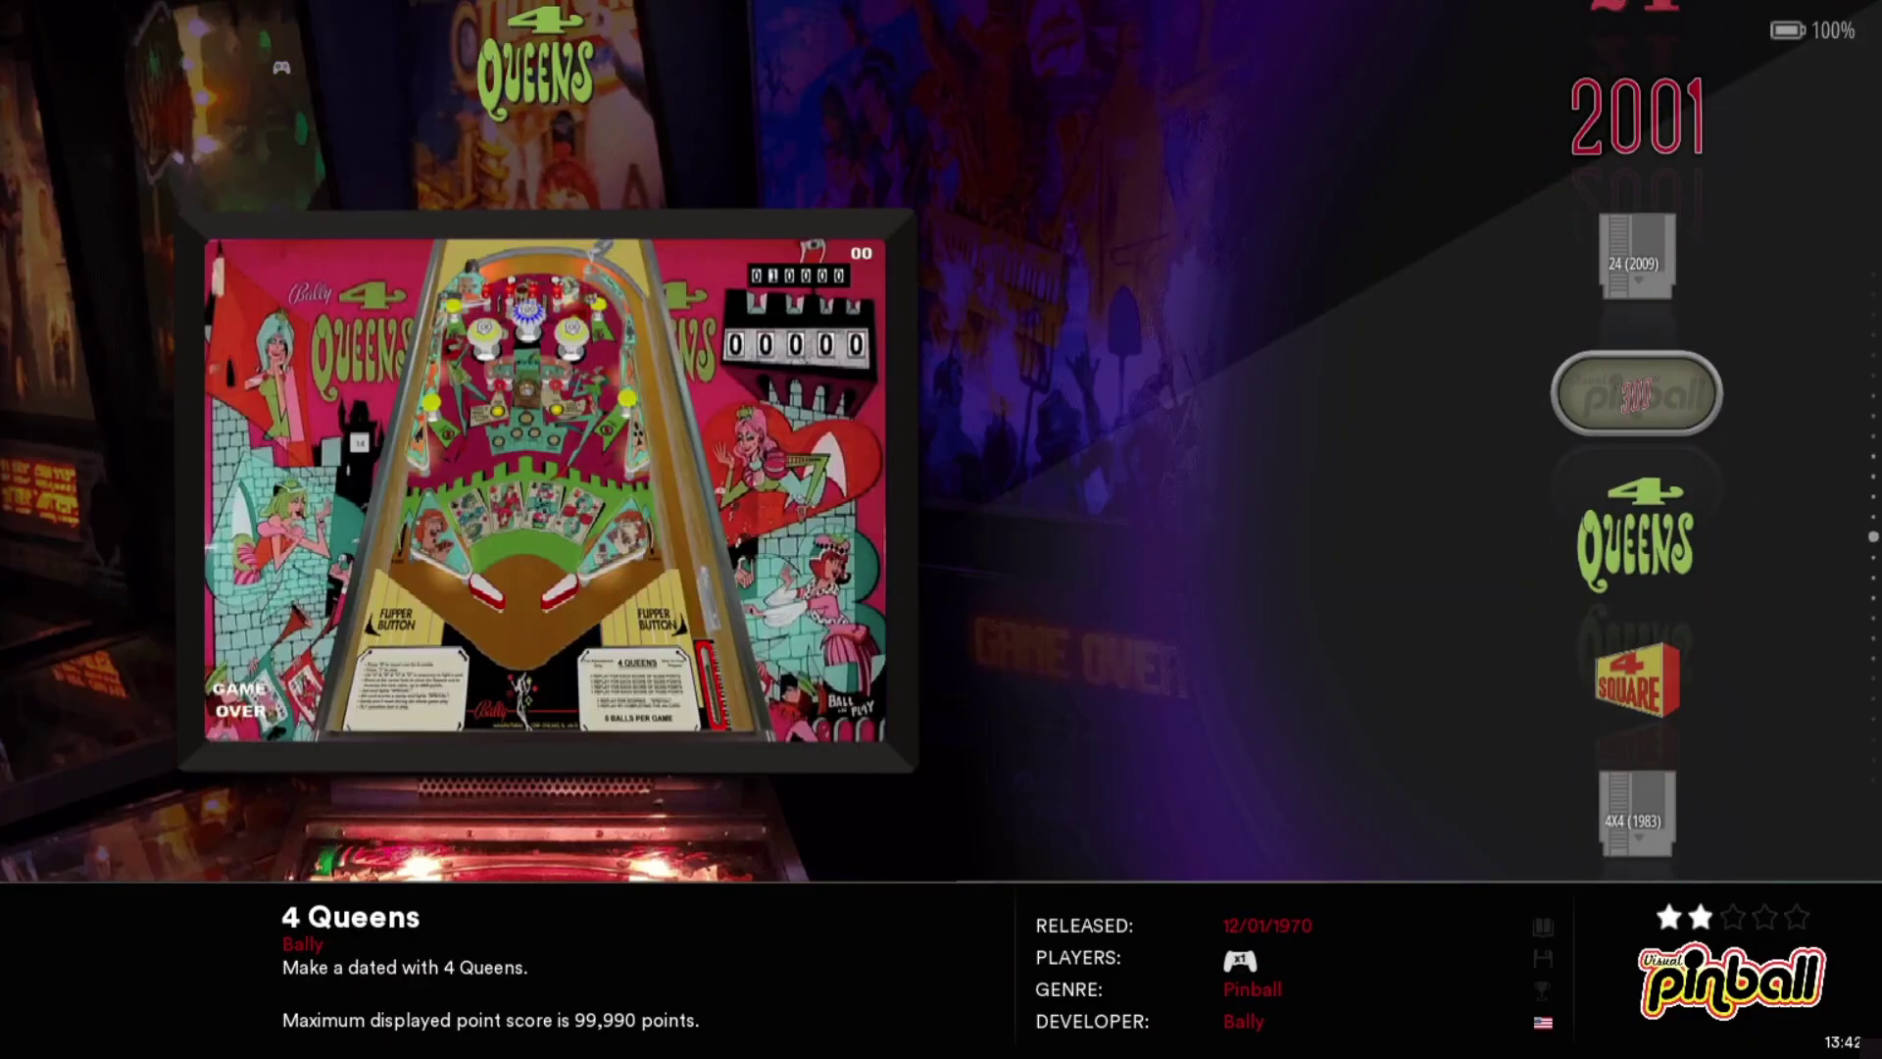
key("Down")
key("Down")
key("Down")
key("Down")
key("Down")
key("Down")
key("Down")
key("Down")
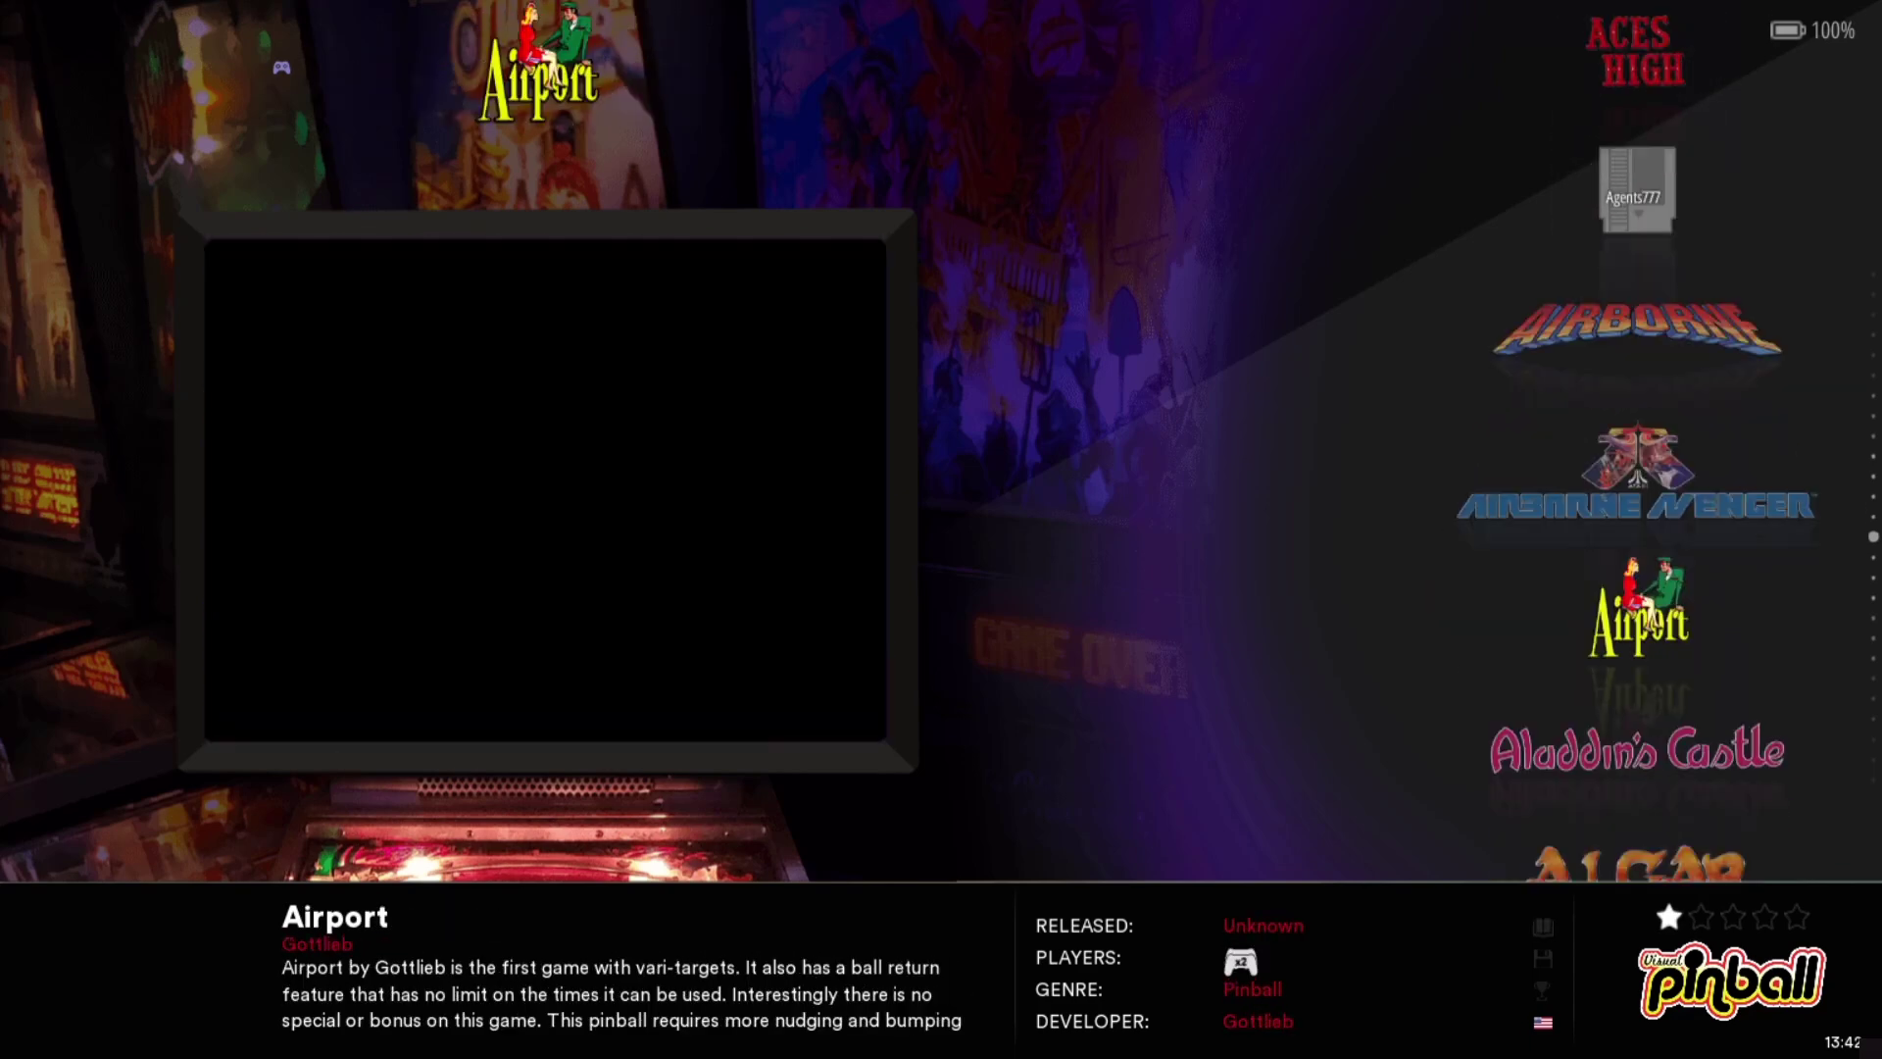
key("Down")
key("Down")
key("Down")
key("Down")
key("Down")
key("Down")
key("Down")
key("Down")
key("Down")
key("Down")
key("Down")
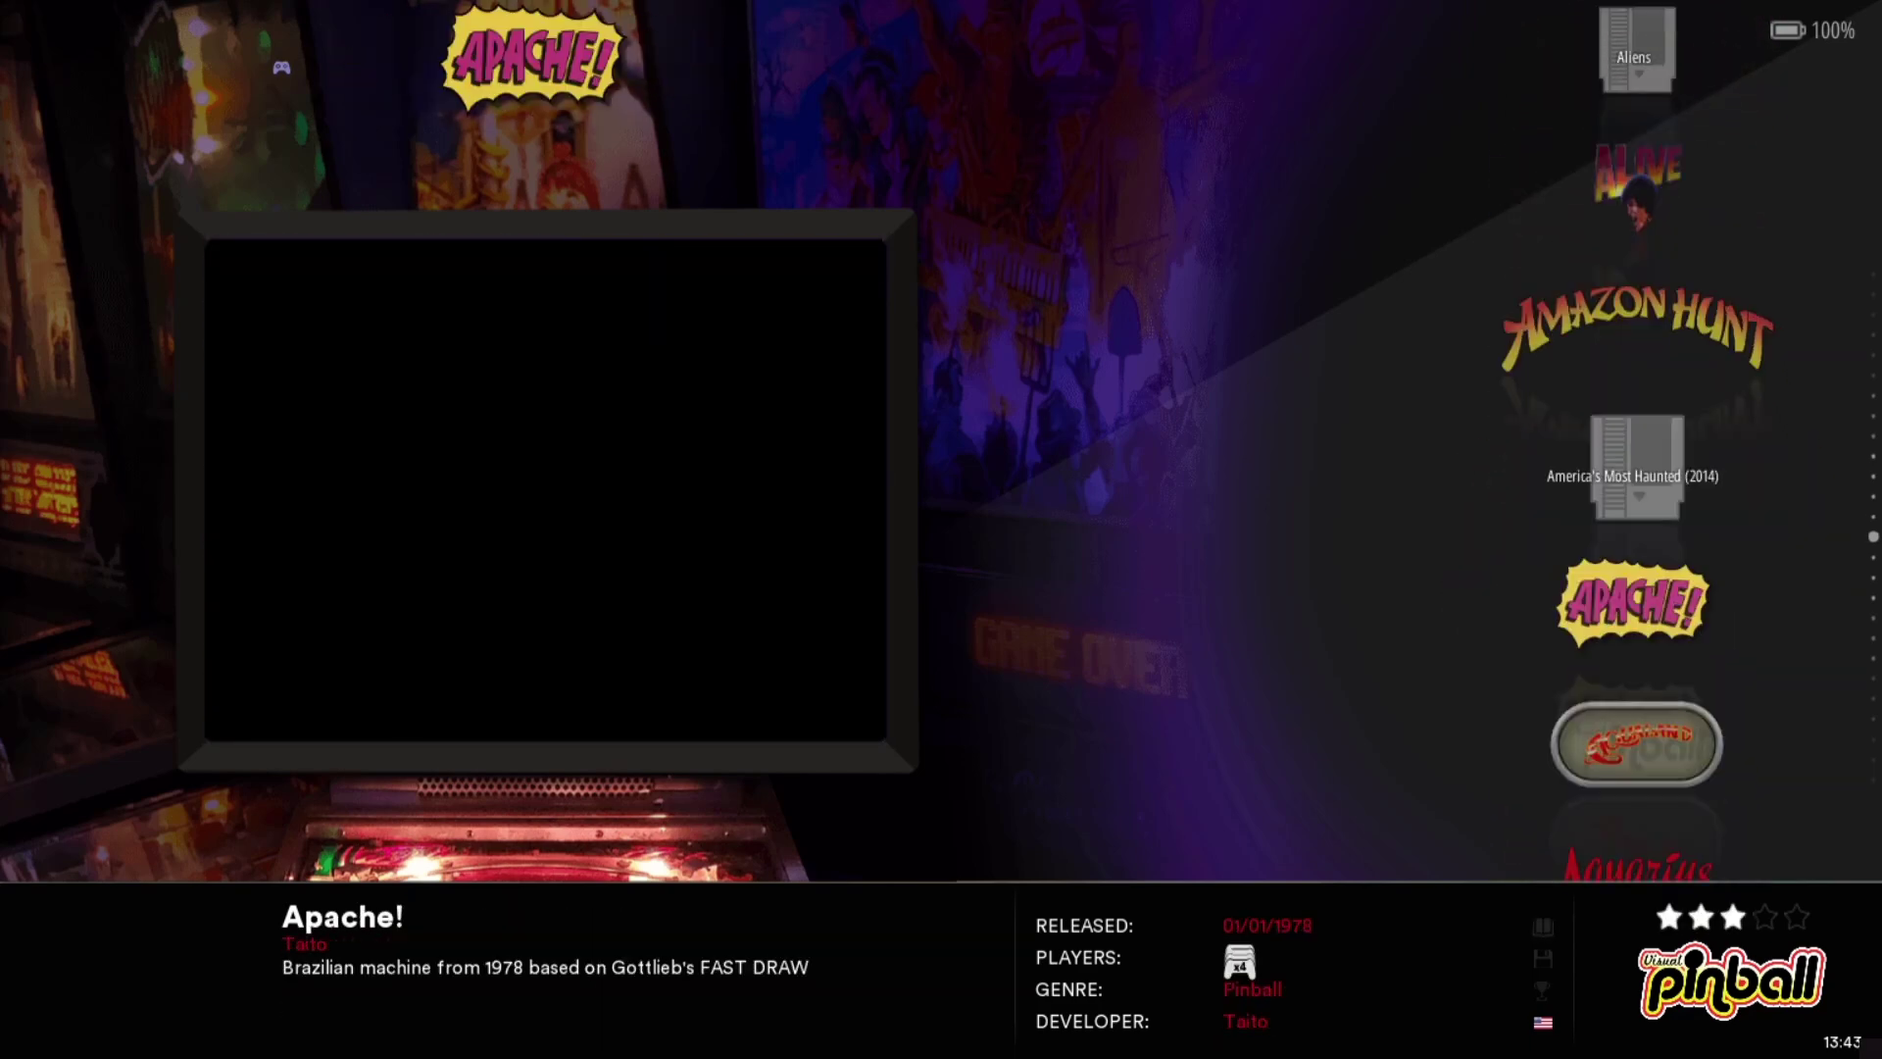
key("Down")
key("Down")
key("Down")
key("Down")
key("Down")
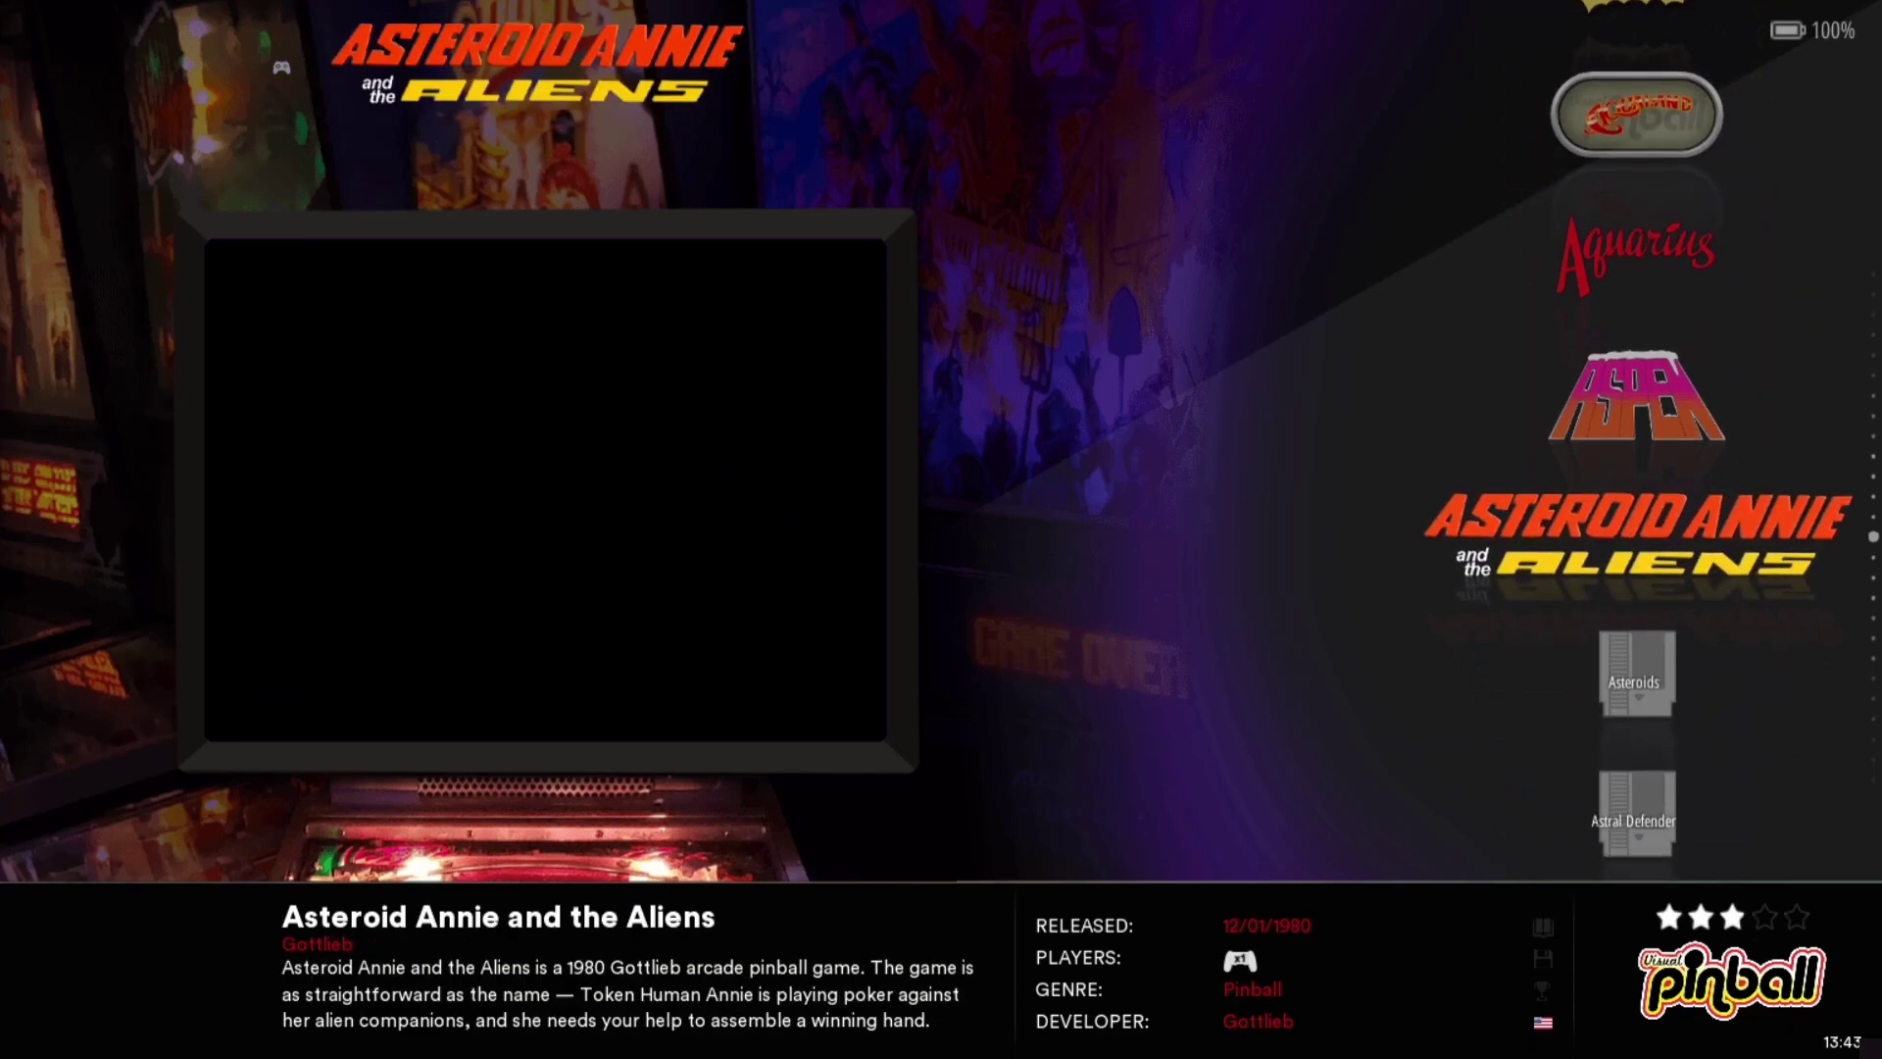
key("Down")
key("Down")
key("Down")
key("Down")
key("Down")
key("Down")
key("Down")
key("Down")
key("Down")
key("Down")
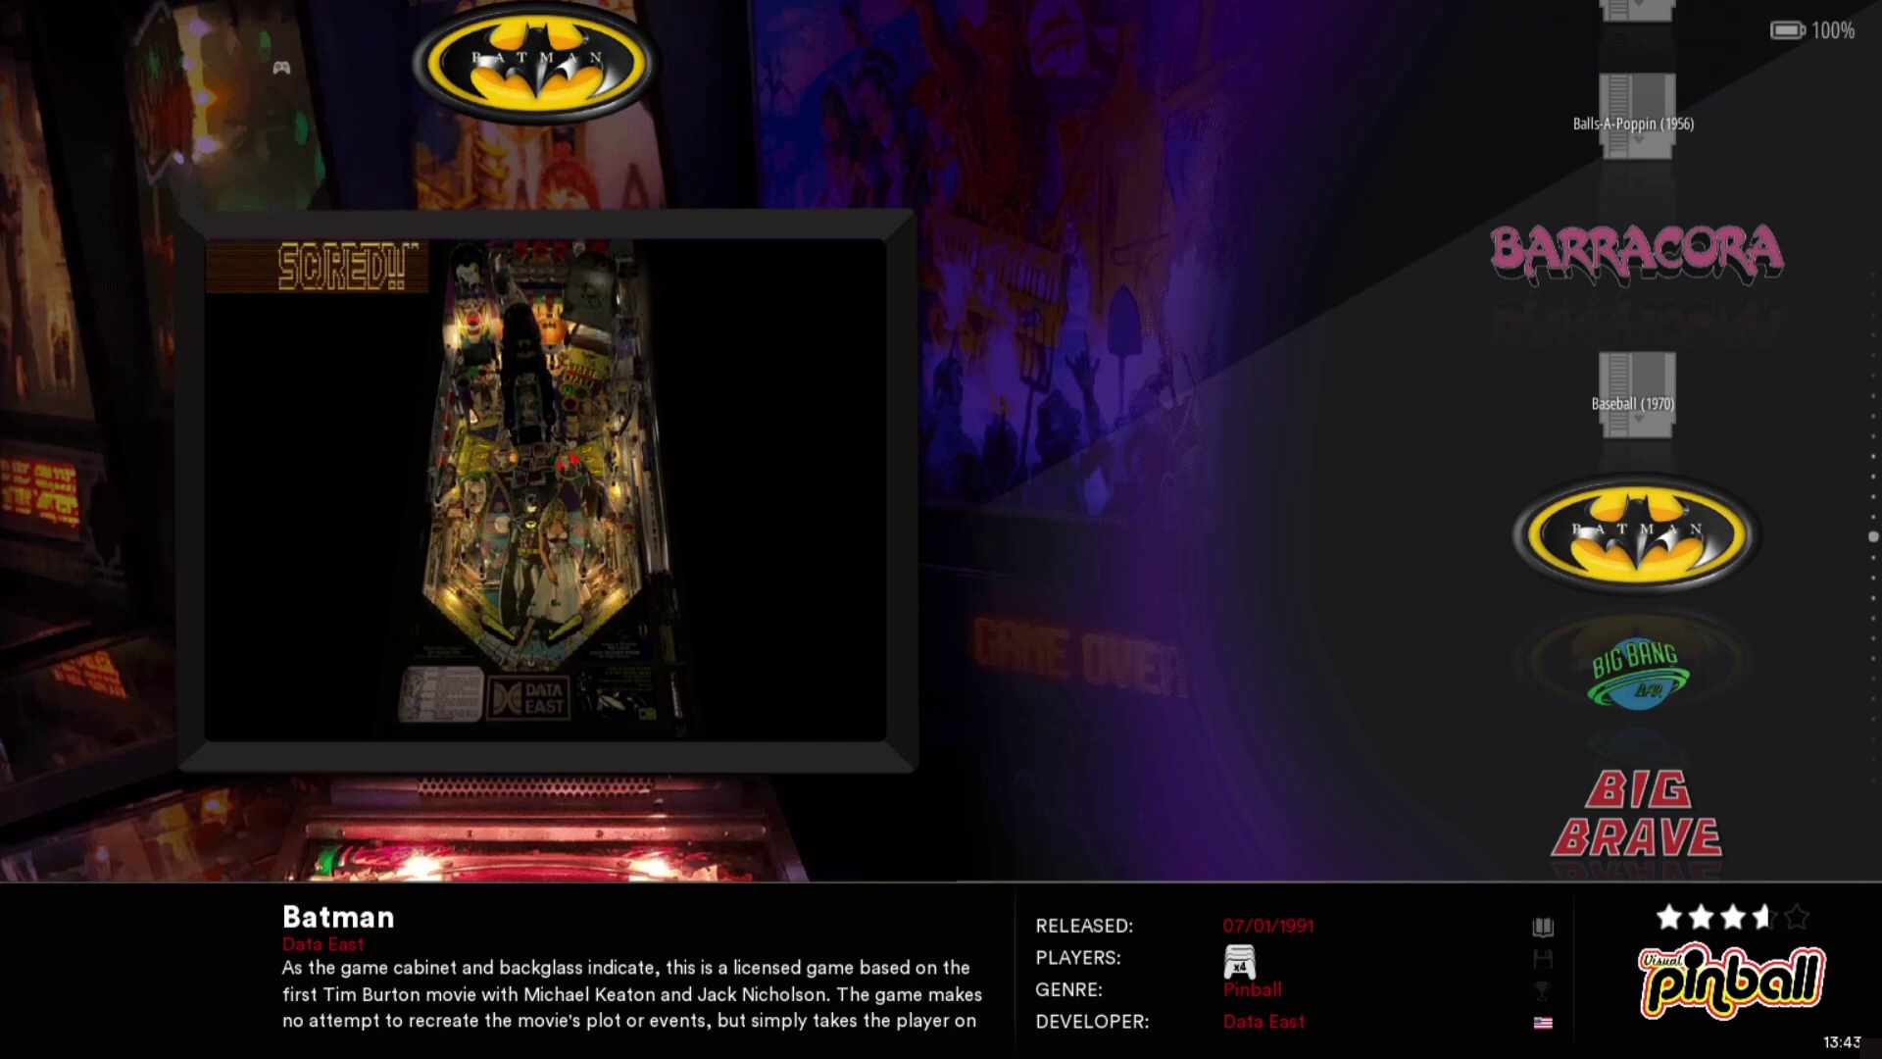
key("Page_Down")
key("Page_Down")
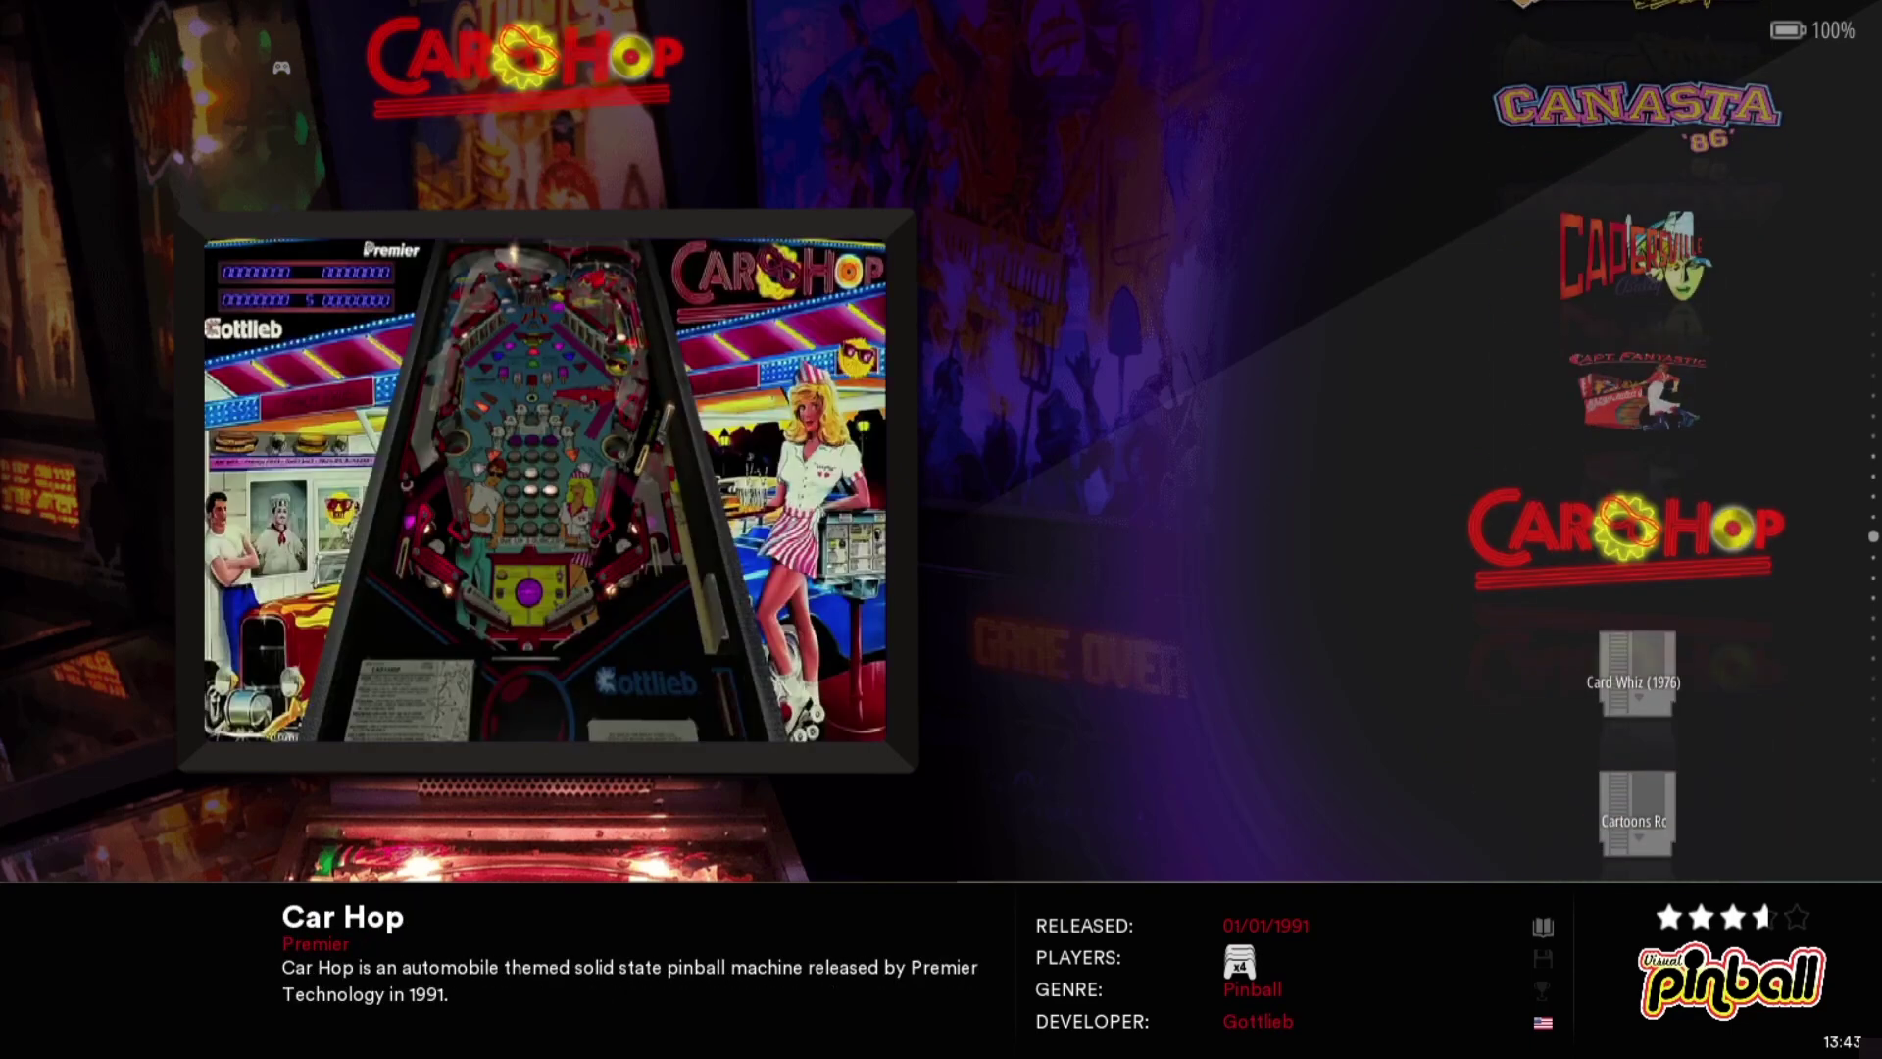
key("Page_Down")
key("Page_Down")
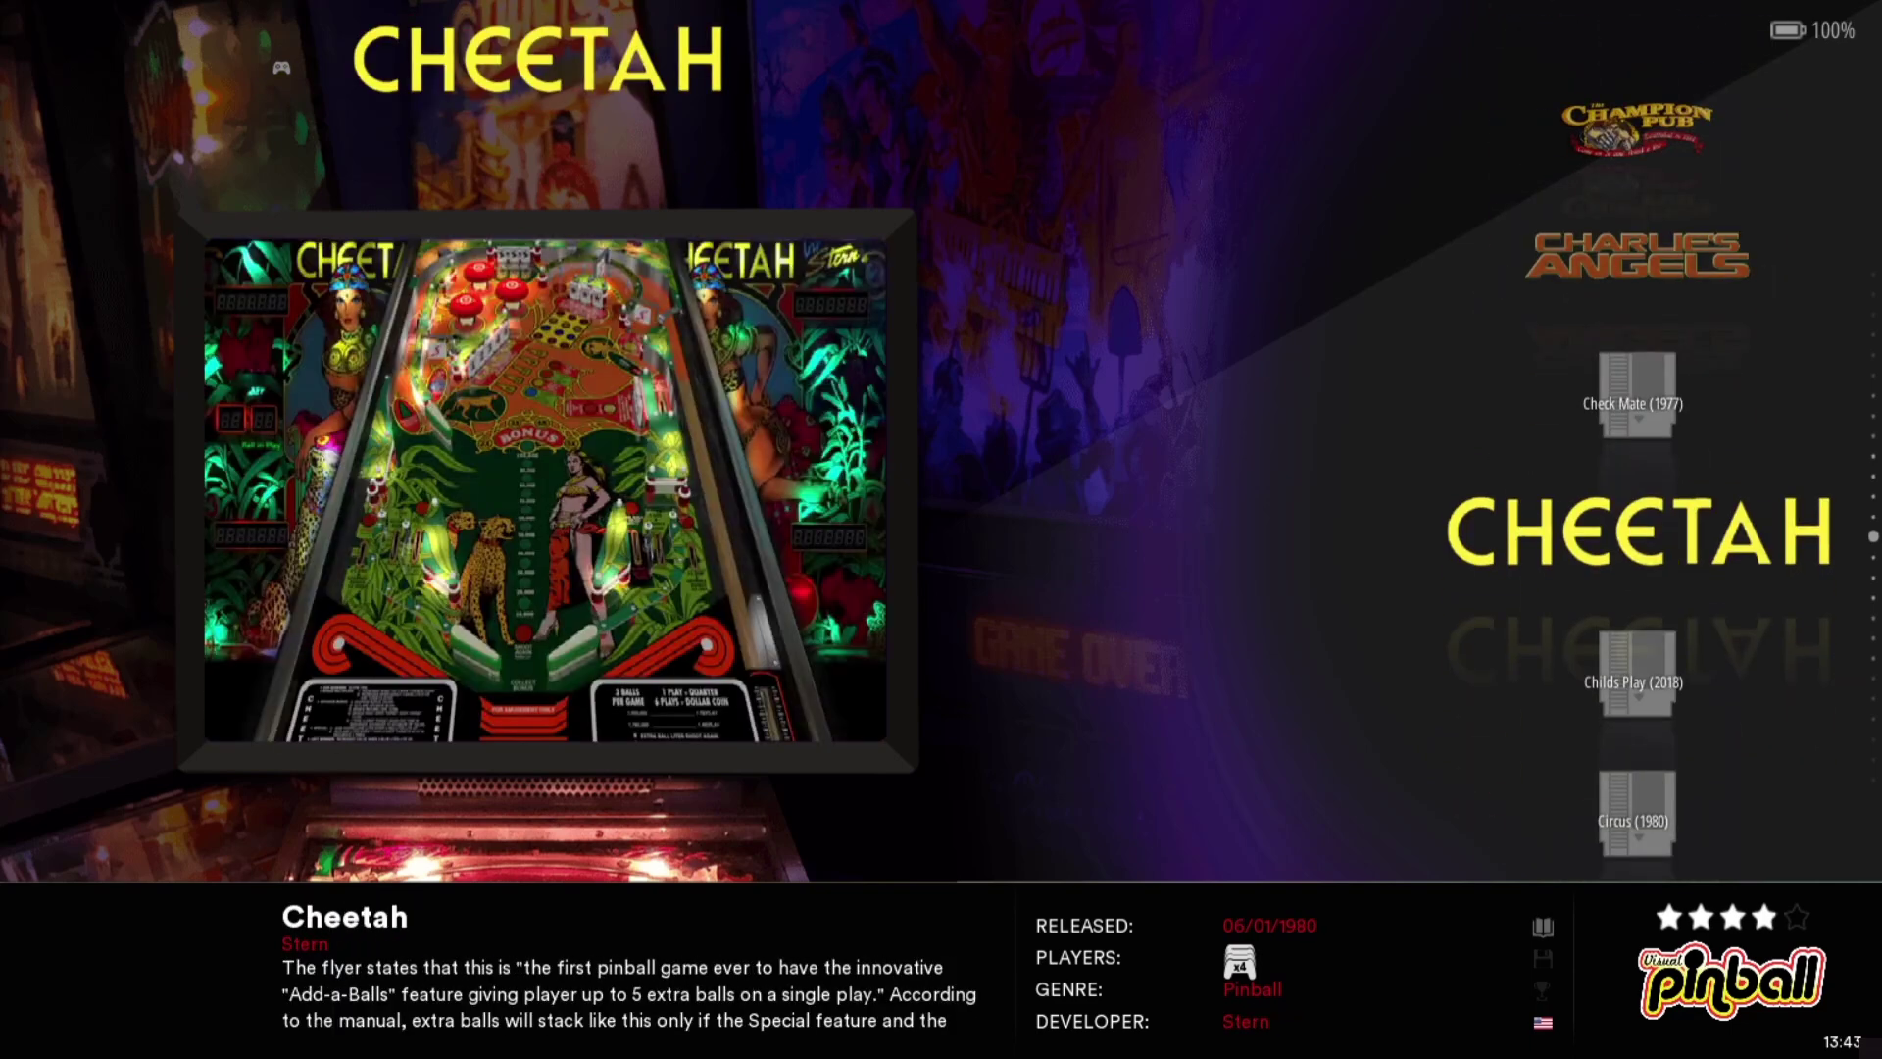
key("Page_Down")
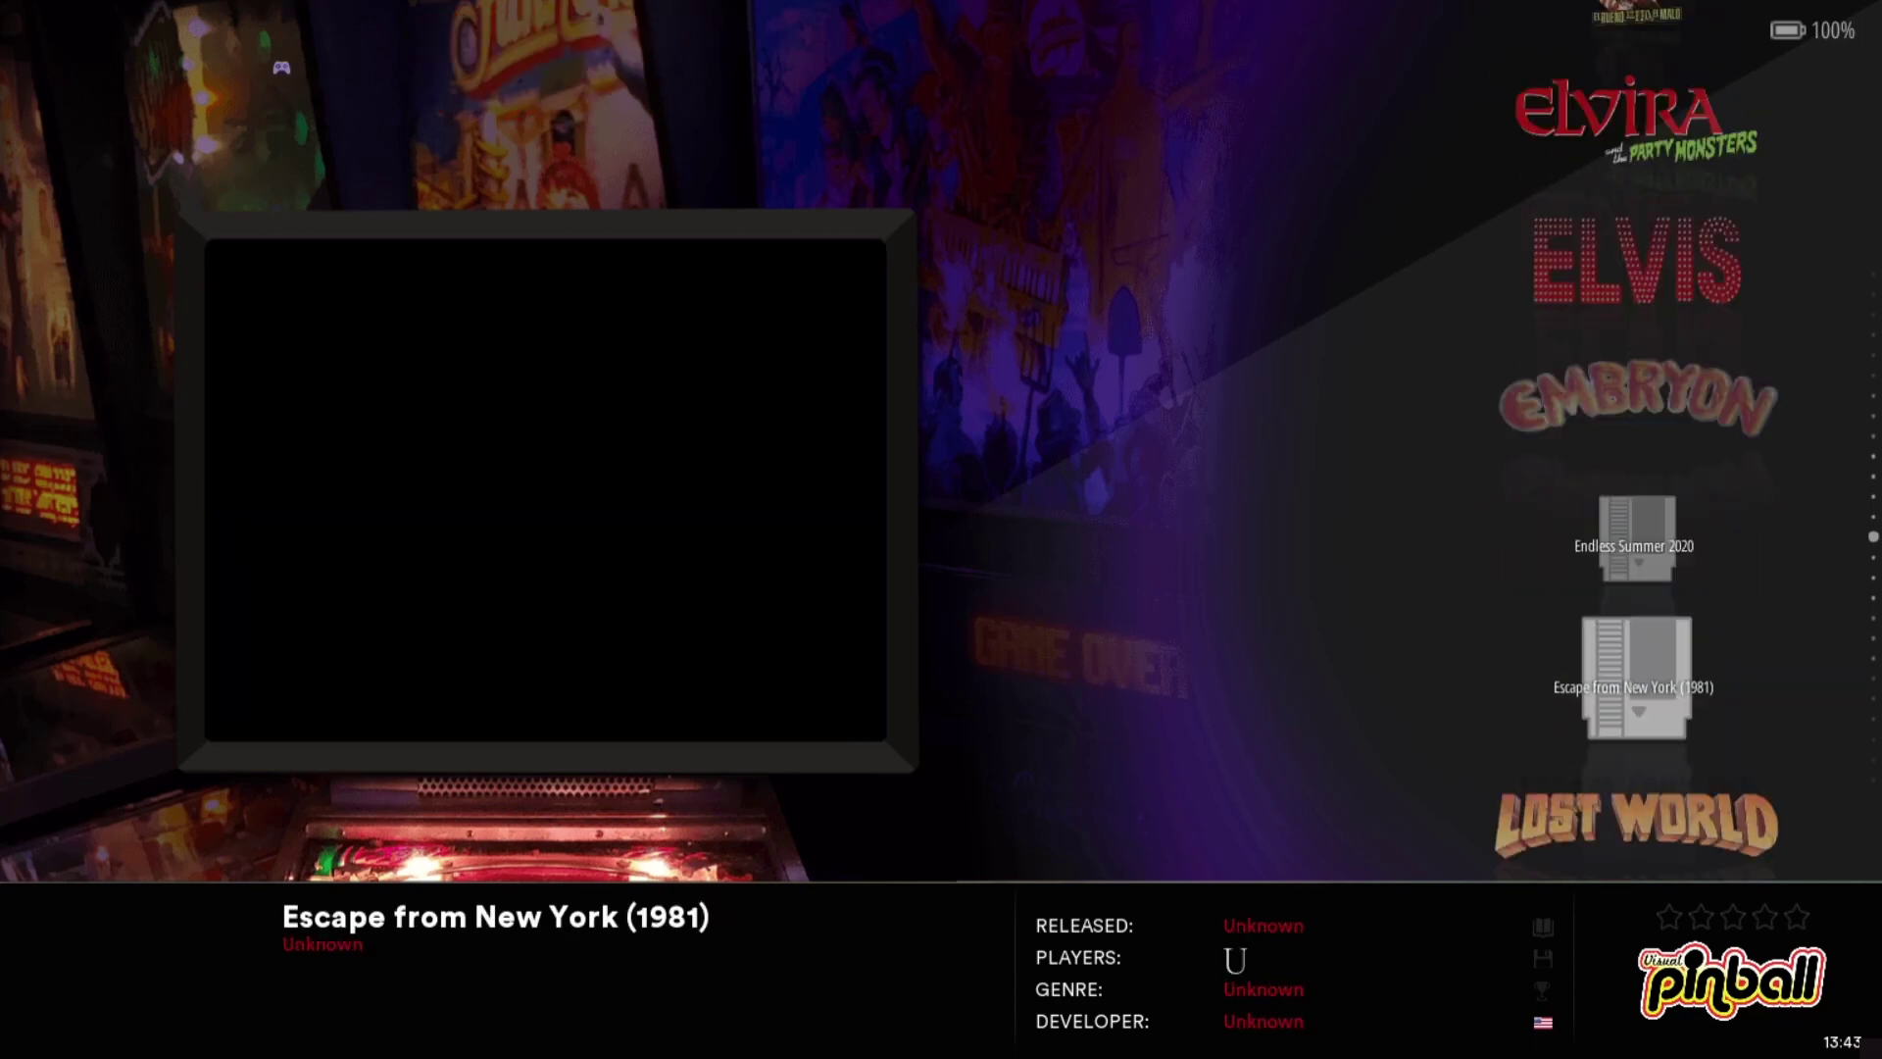
Continue from Future Spa through Hook, Jokerz! and Medieval Madness to Pinball Pool
key("Down")
key("Down")
key("Down")
key("Down")
key("Down")
key("Down")
key("Down")
key("Down")
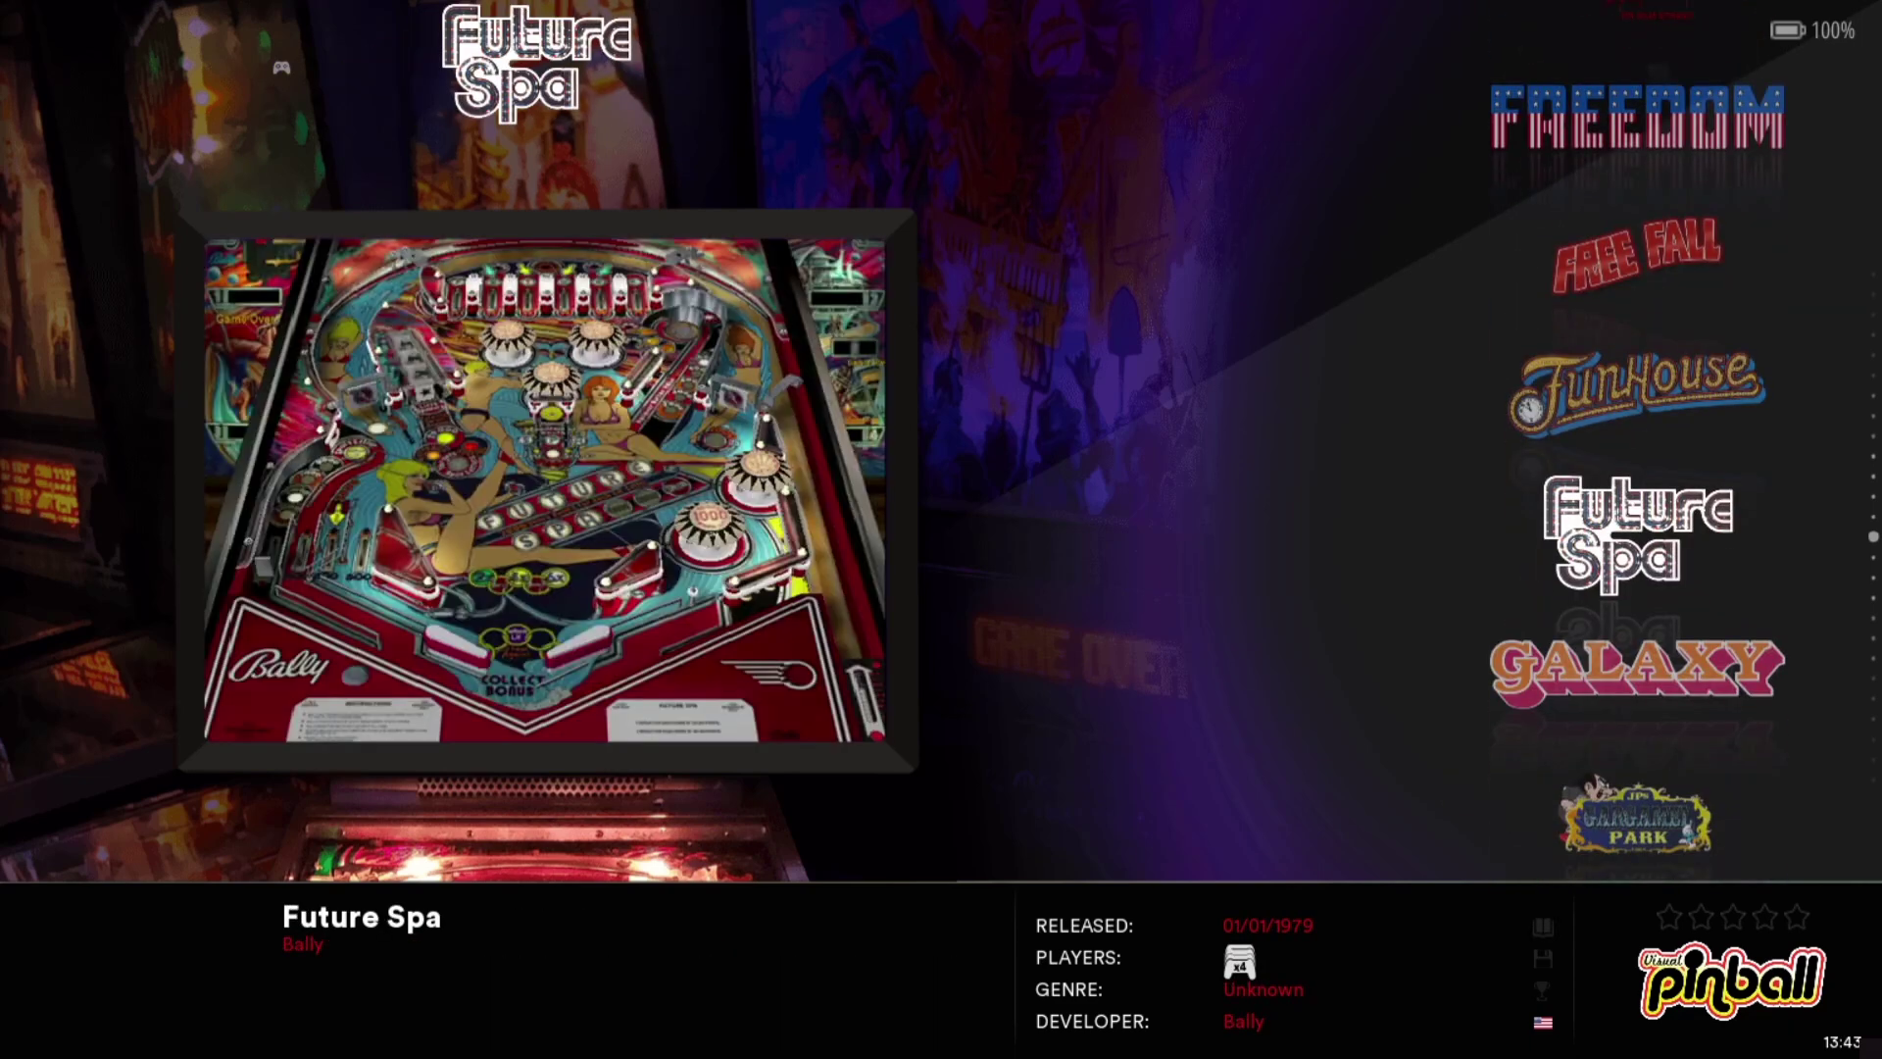
key("Down")
key("Down")
key("Down")
key("Down")
key("Down")
key("Down")
key("Down")
key("Down")
key("Down")
key("Down")
key("Down")
key("Down")
key("Down")
key("Down")
key("Down")
key("Down")
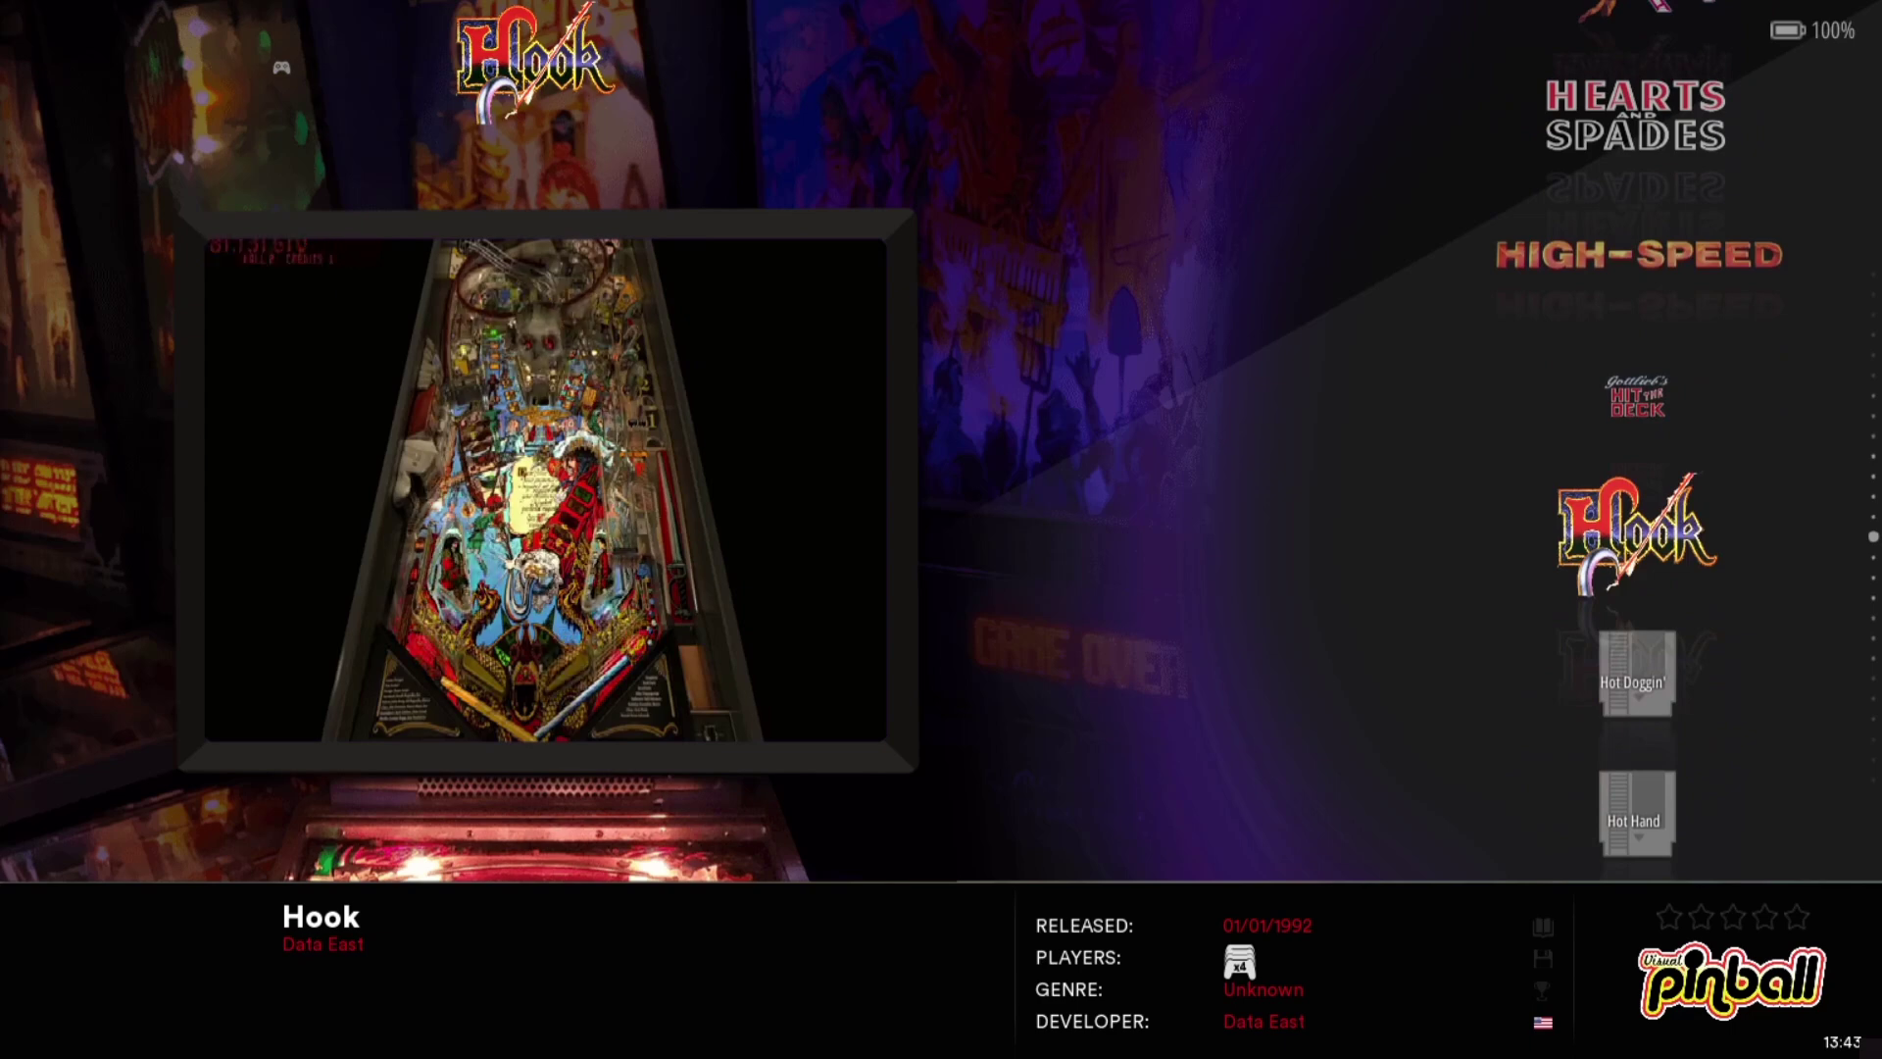
key("Down")
key("Down")
key("Down")
key("Down")
key("Down")
key("Down")
key("Down")
key("Down")
key("Down")
key("Down")
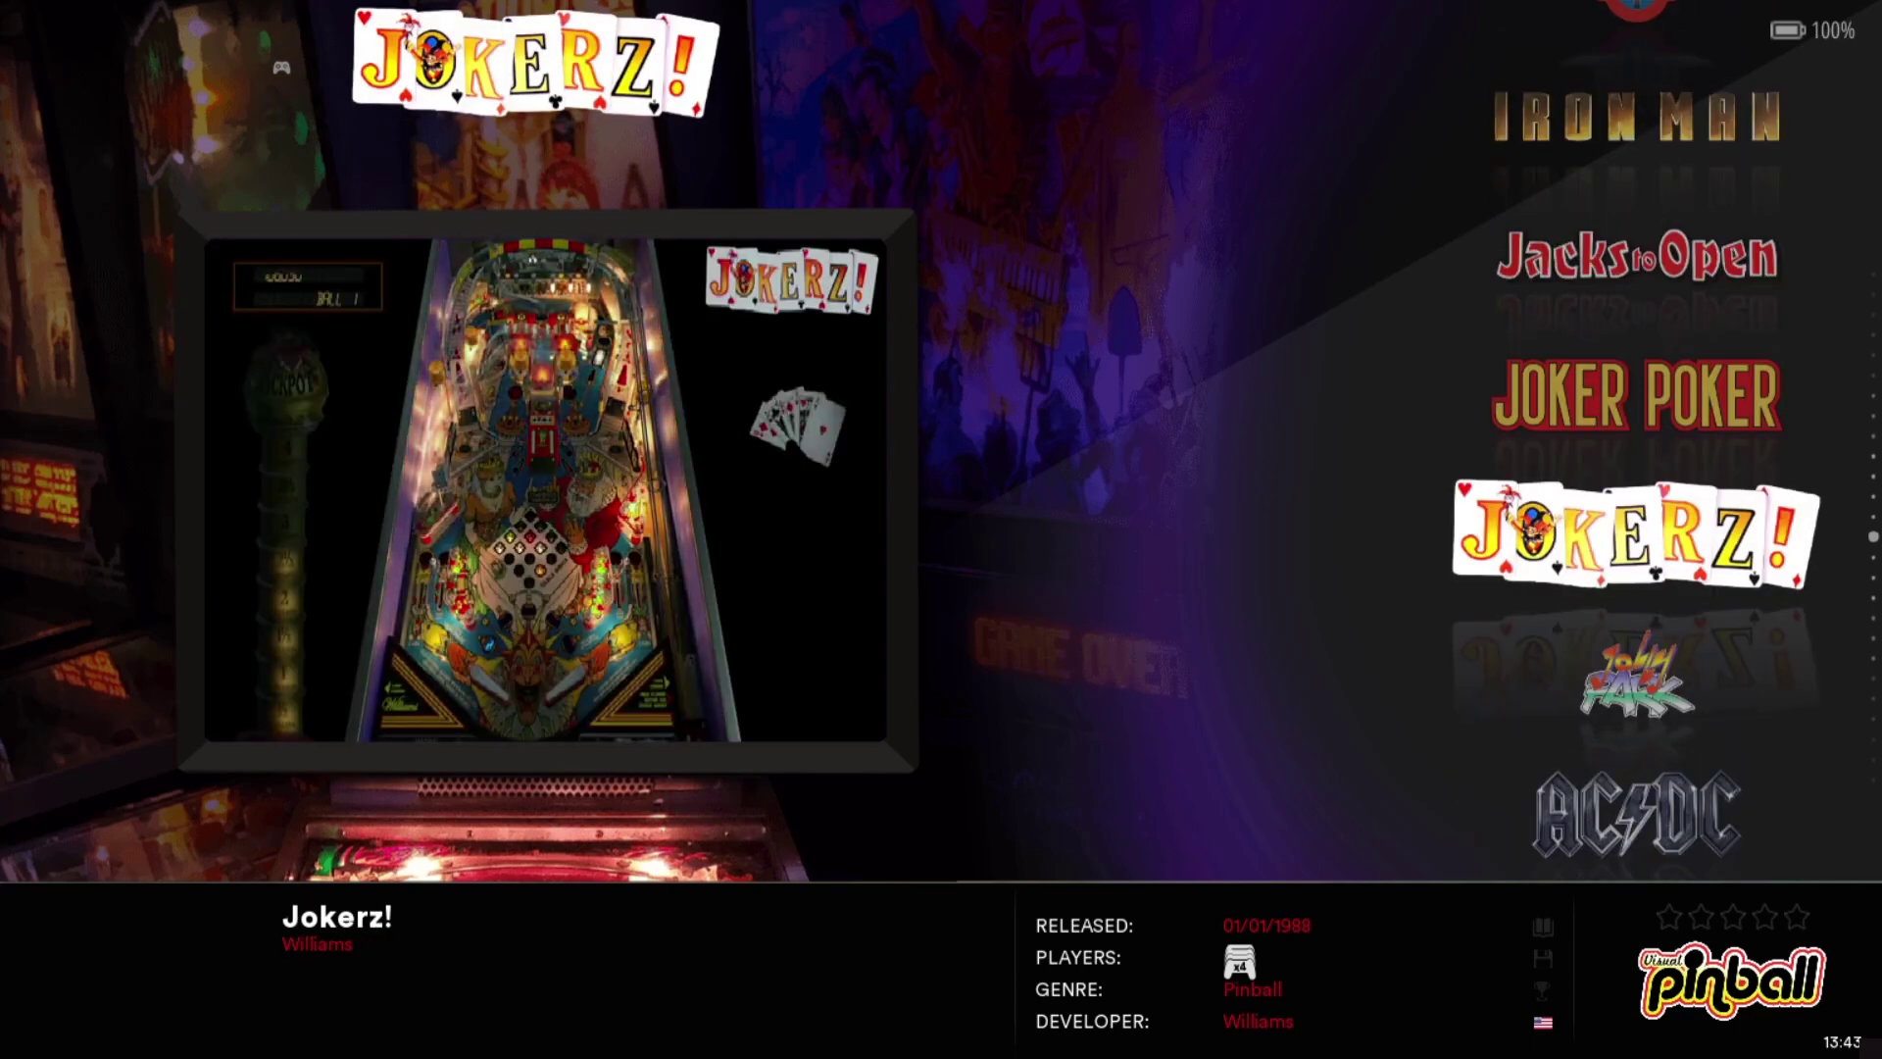
key("Down")
key("Down")
key("Down")
key("Down")
key("Down")
key("Down")
key("Down")
key("Down")
key("Down")
key("Down")
key("Down")
key("Down")
key("Down")
key("Down")
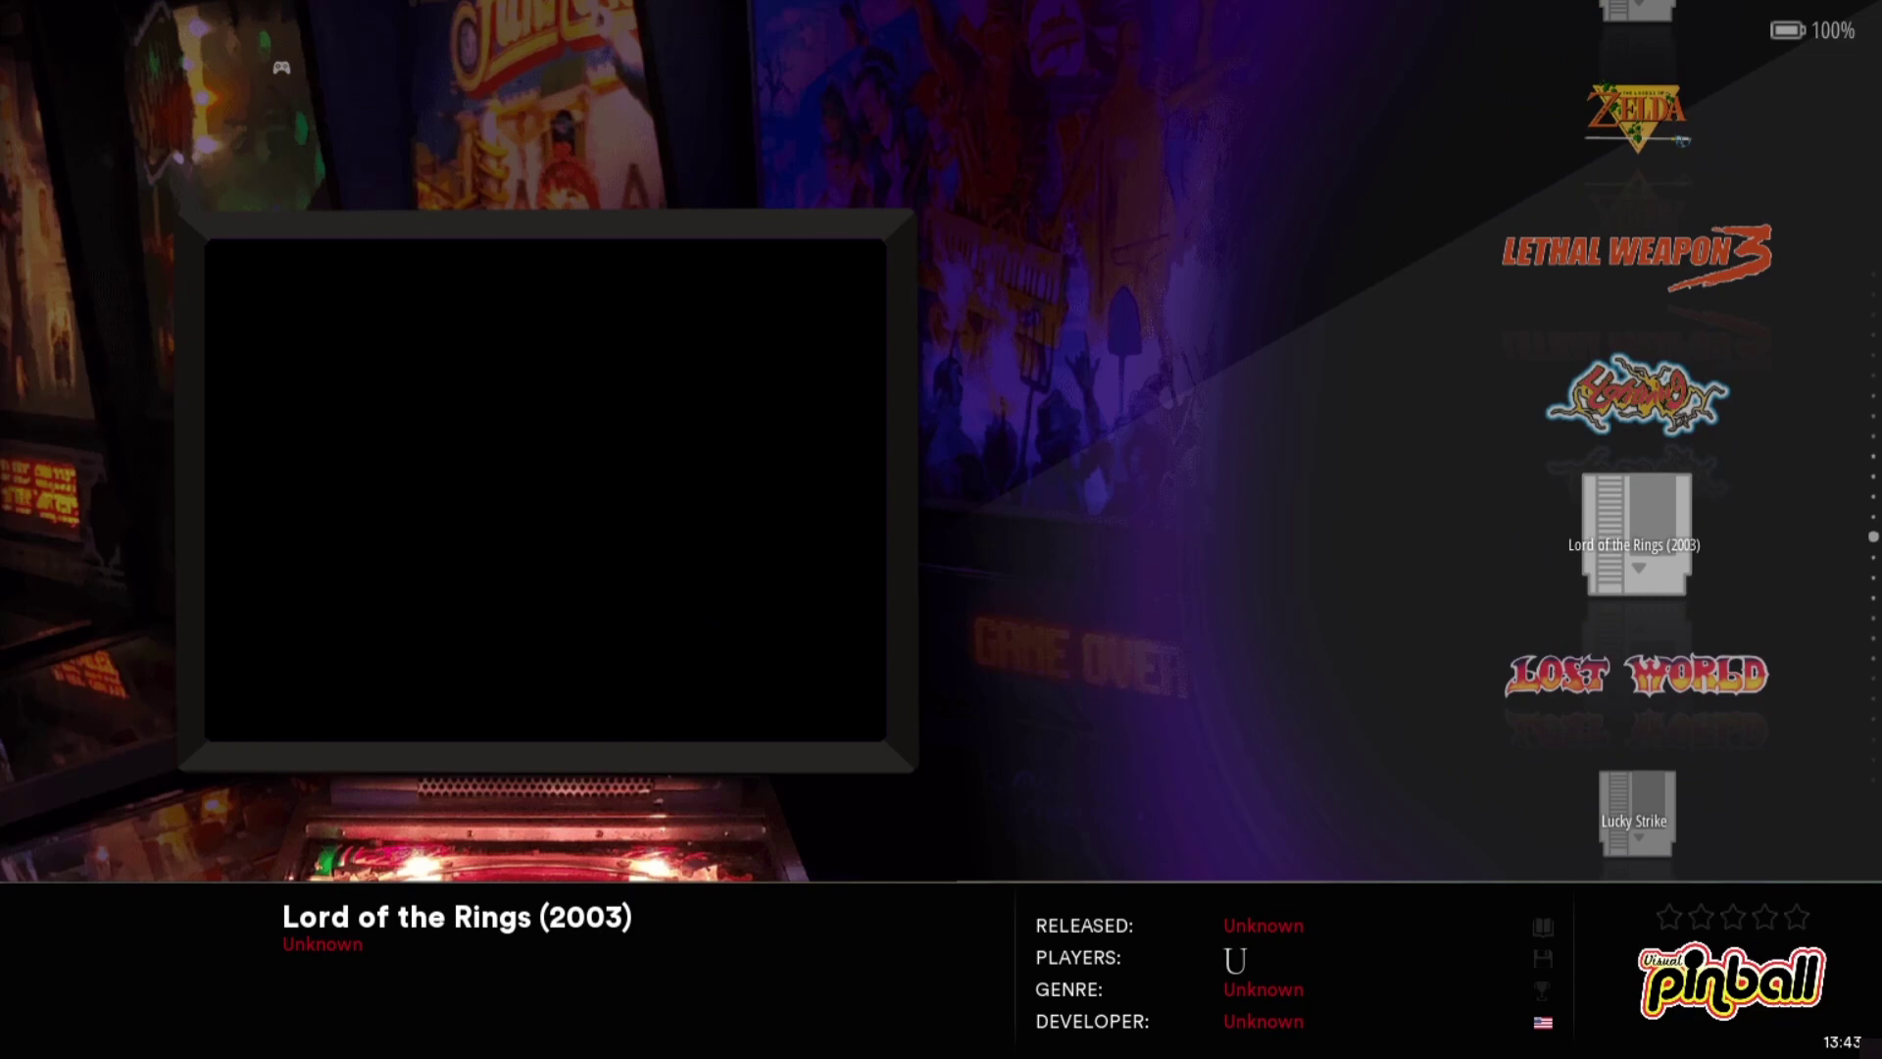
key("Down")
key("Down")
key("Down")
key("Down")
key("Down")
key("Down")
key("Down")
key("Down")
key("Down")
key("Down")
key("Down")
key("Down")
key("Down")
key("Down")
key("Down")
key("Down")
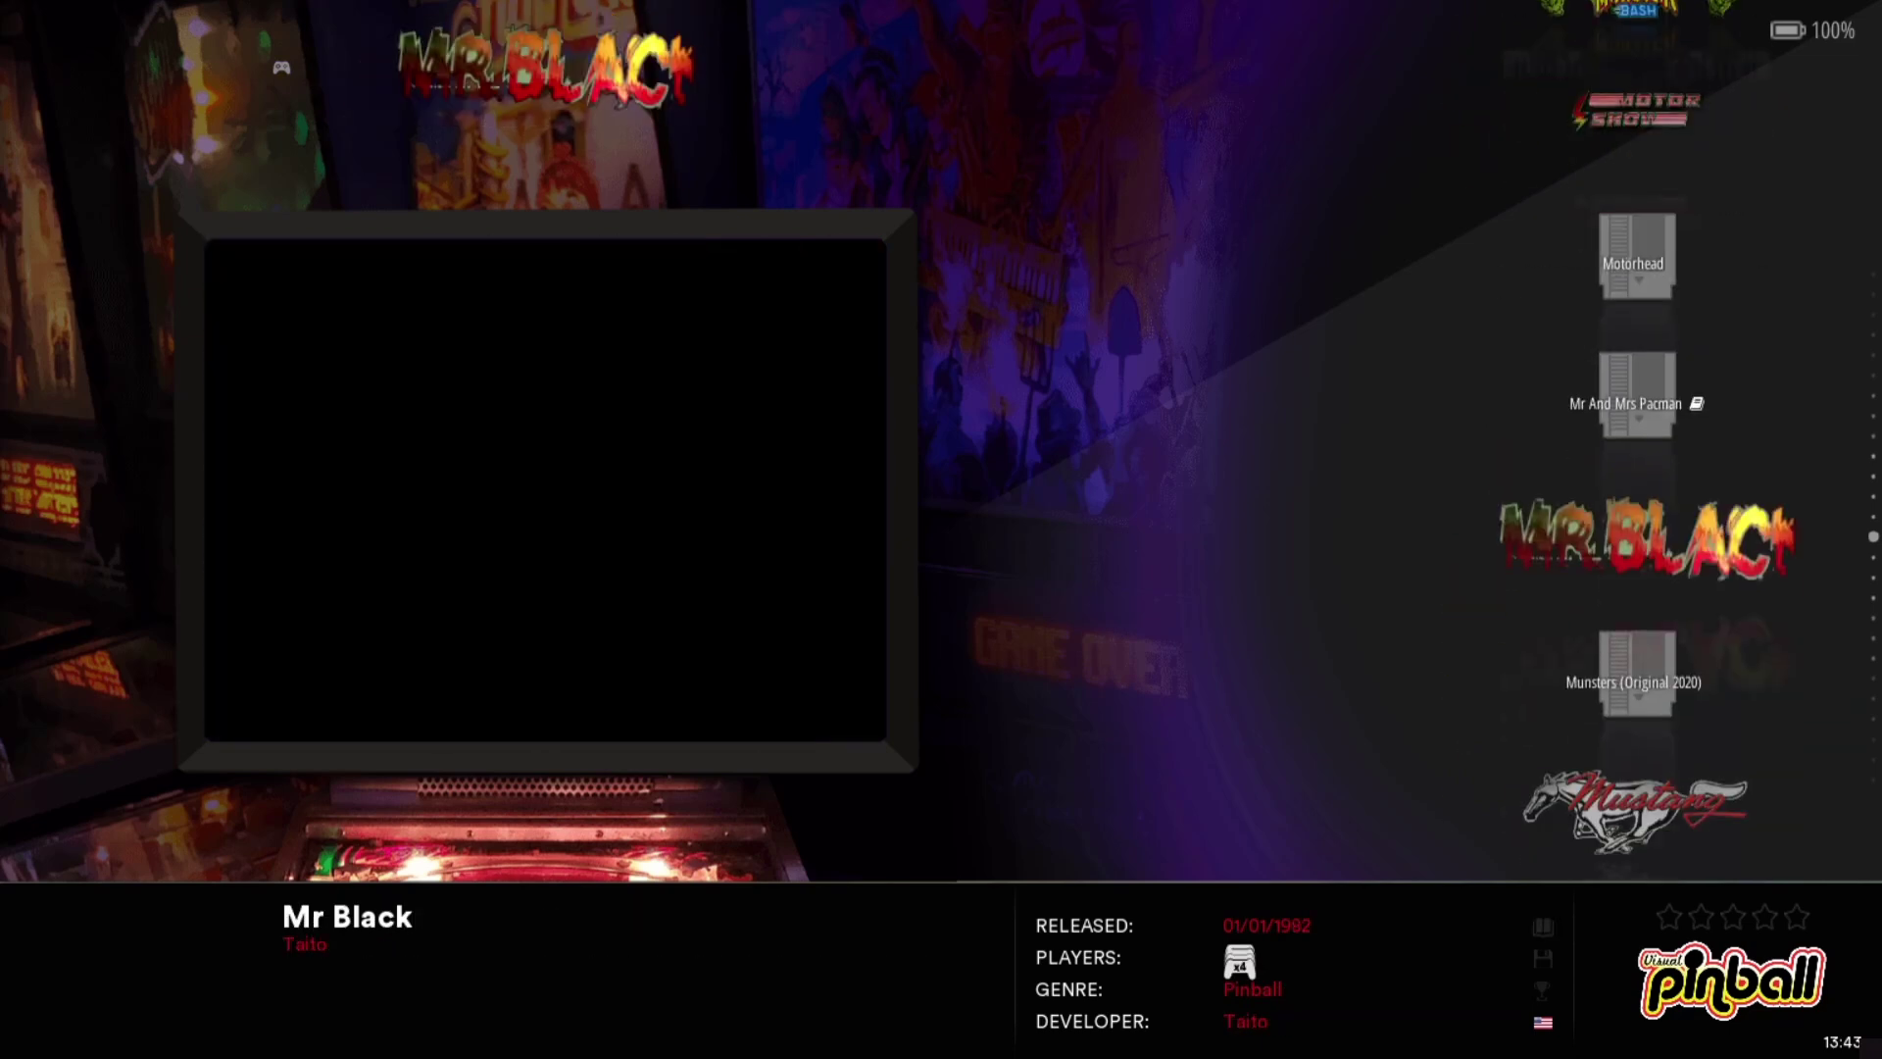
key("Down")
key("Down")
key("Down")
key("Down")
key("Down")
key("Down")
key("Down")
key("Down")
key("Down")
key("Down")
key("Down")
key("Down")
key("Down")
key("Down")
key("Down")
key("Down")
key("Down")
key("Down")
key("Down")
key("Down")
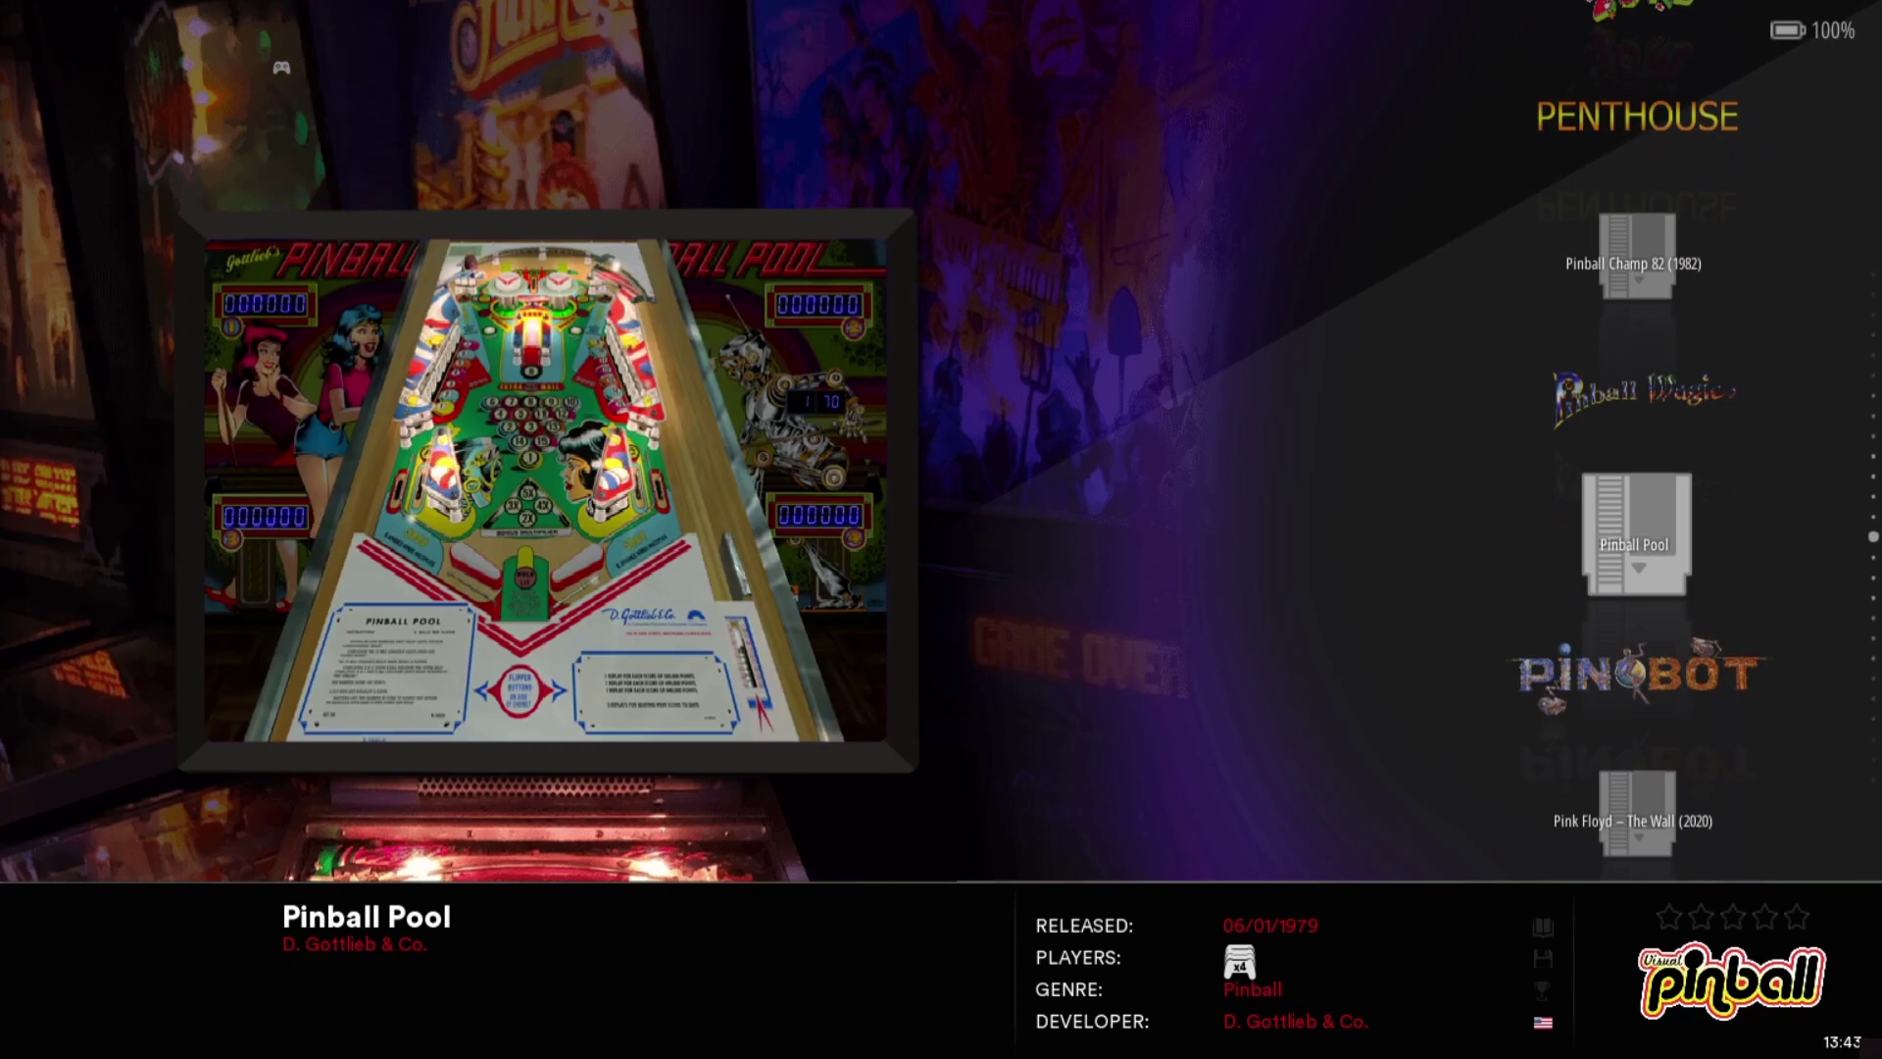
key("Down")
key("Down")
key("Down")
key("Down")
key("Down")
key("Down")
key("Down")
key("Down")
key("Down")
key("Down")
key("Down")
key("Down")
key("Down")
key("Down")
key("Down")
key("Down")
key("Down")
key("Down")
key("Down")
key("Down")
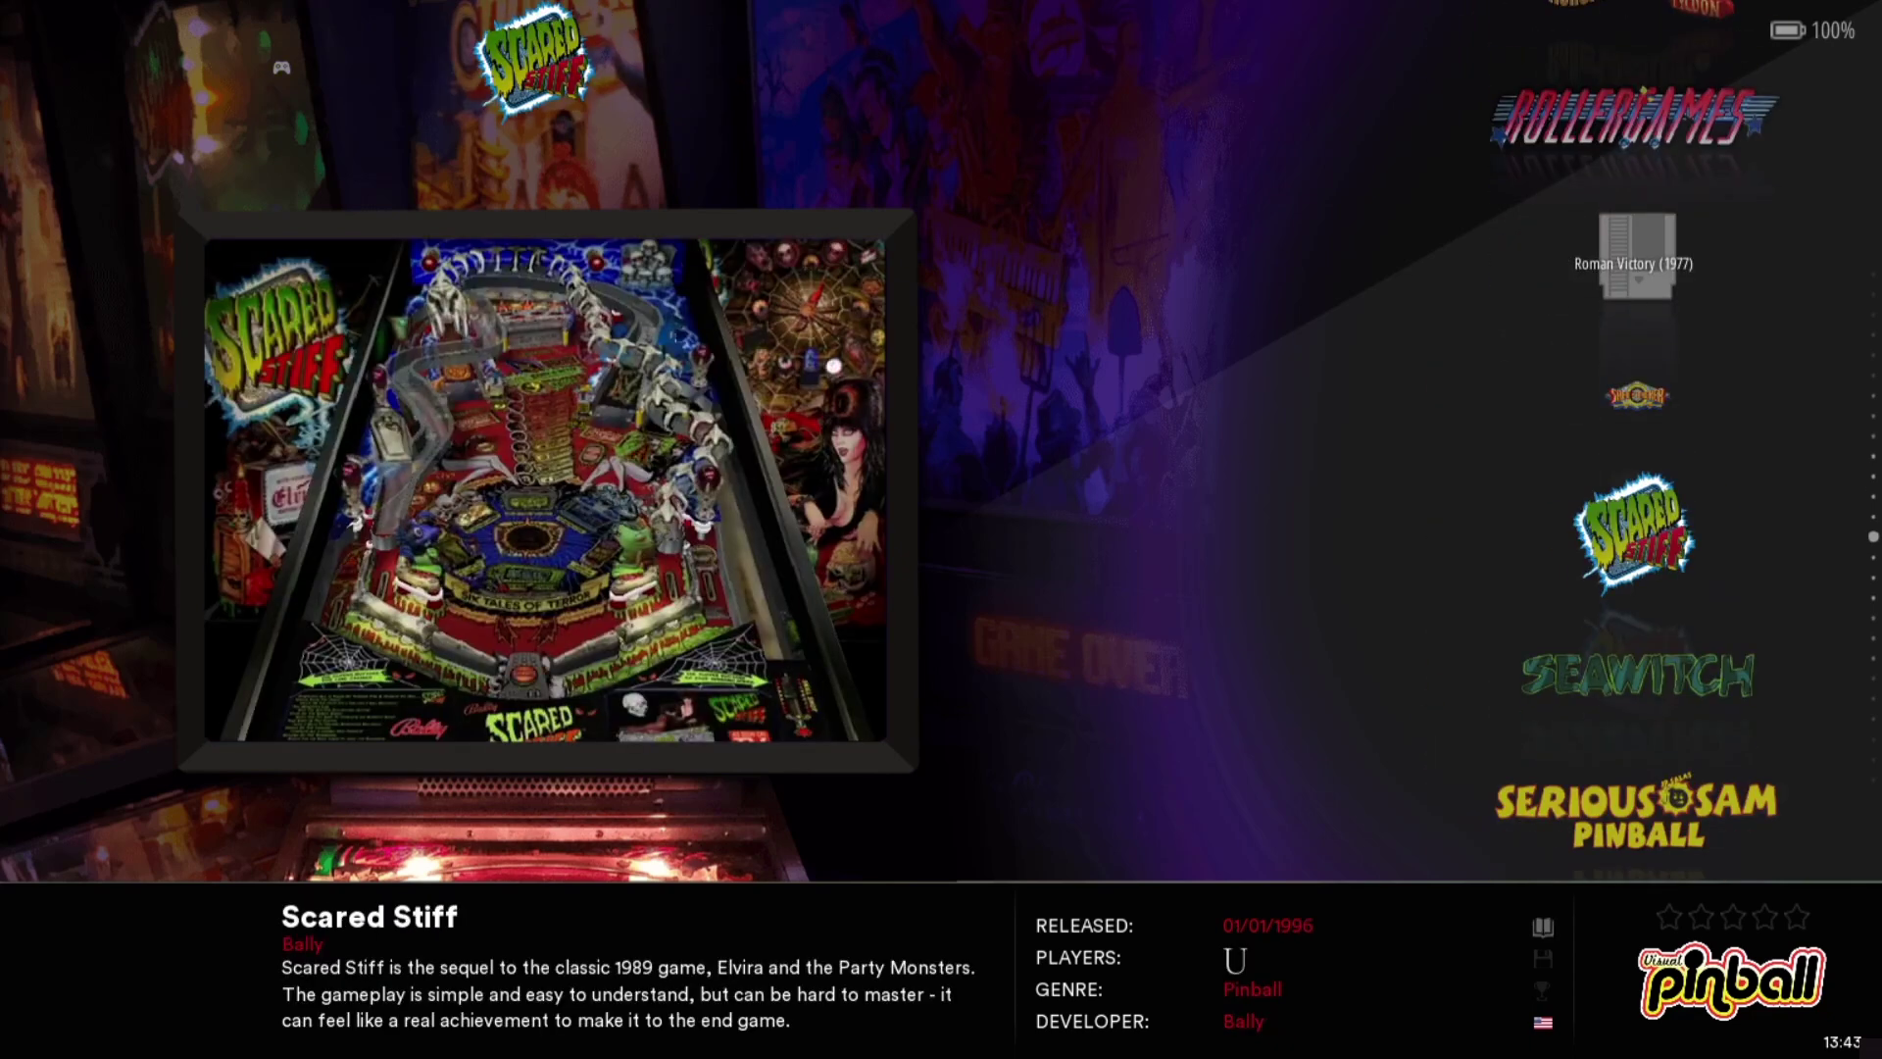
Browse on from Spectrum and Tales From The Crypt to The Star Wars - Empire Strikes Back
key("Down")
key("Down")
key("Down")
key("Down")
key("Down")
key("Down")
key("Down")
key("Down")
key("Down")
key("Down")
key("Down")
key("Down")
key("Down")
key("Down")
key("Down")
key("Down")
key("Down")
key("Down")
key("Down")
key("Down")
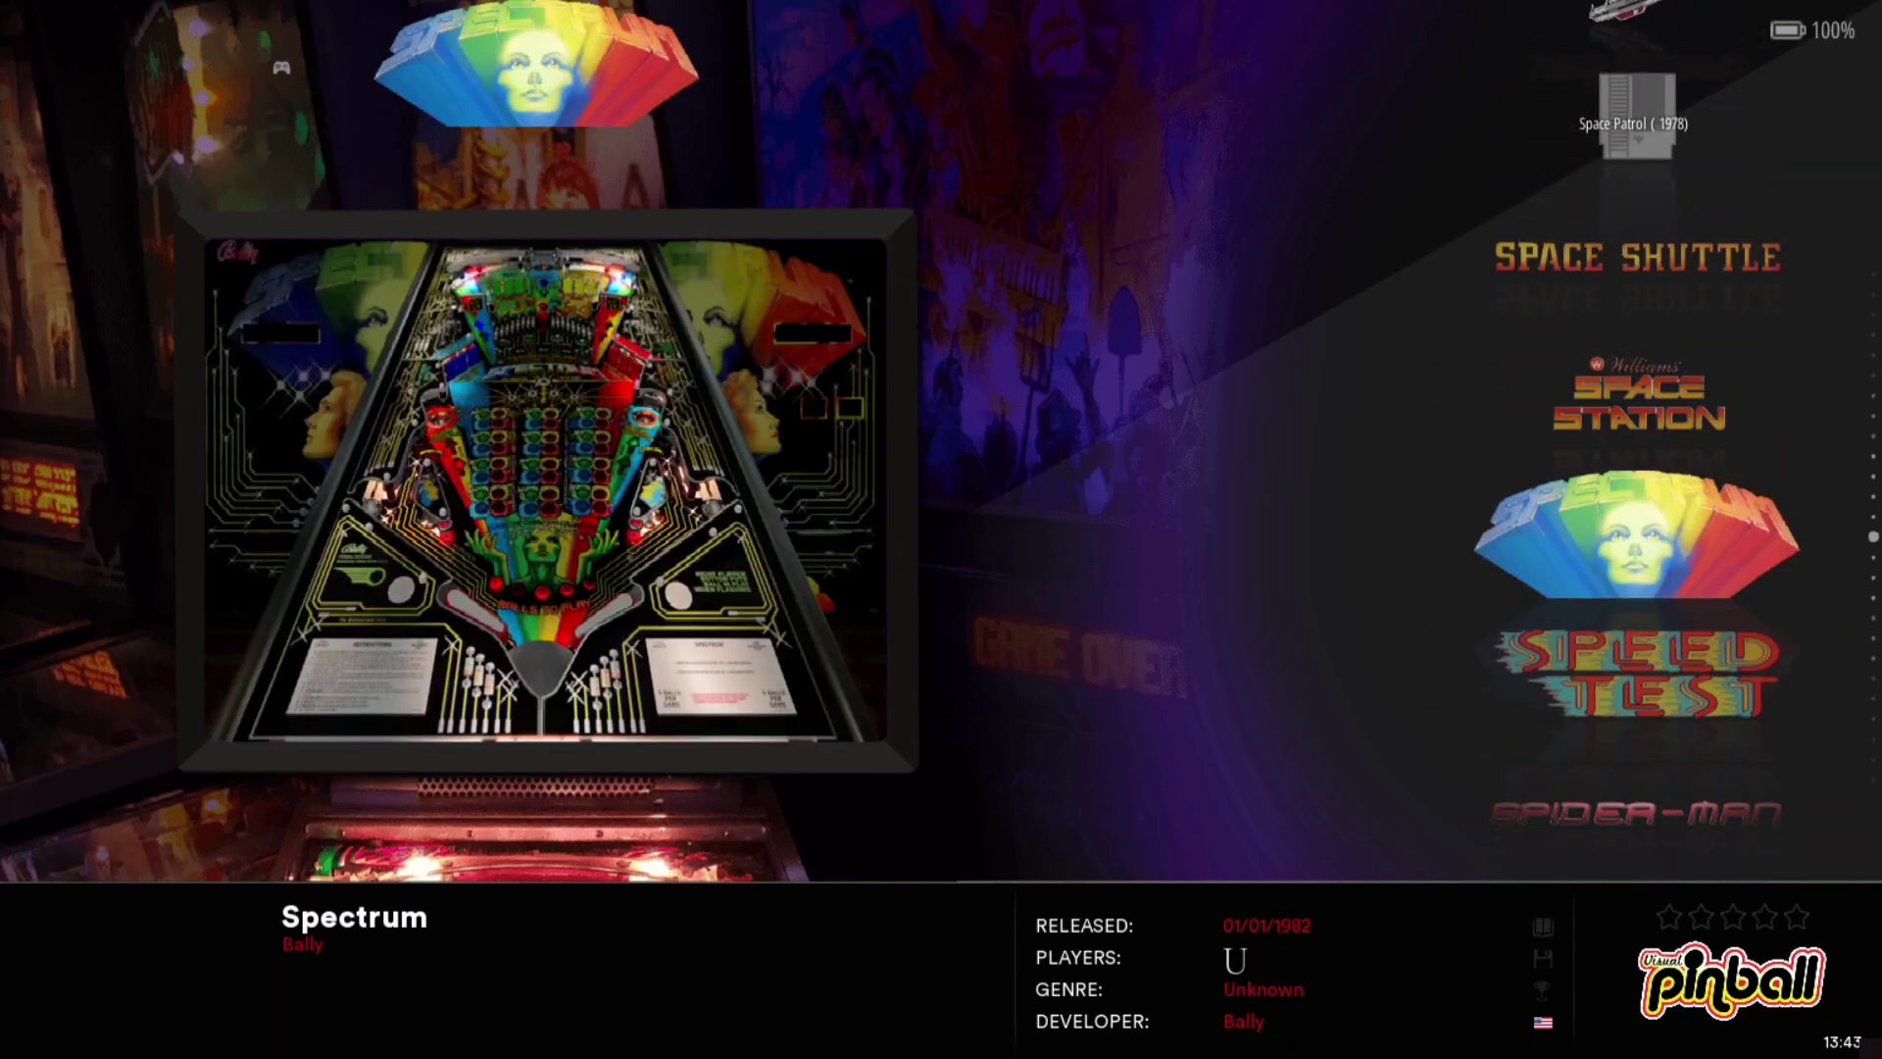
key("Down")
key("Down")
key("Down")
key("Down")
key("Down")
key("Down")
key("Down")
key("Down")
key("Down")
key("Down")
key("Down")
key("Down")
key("Down")
key("Down")
key("Down")
key("Down")
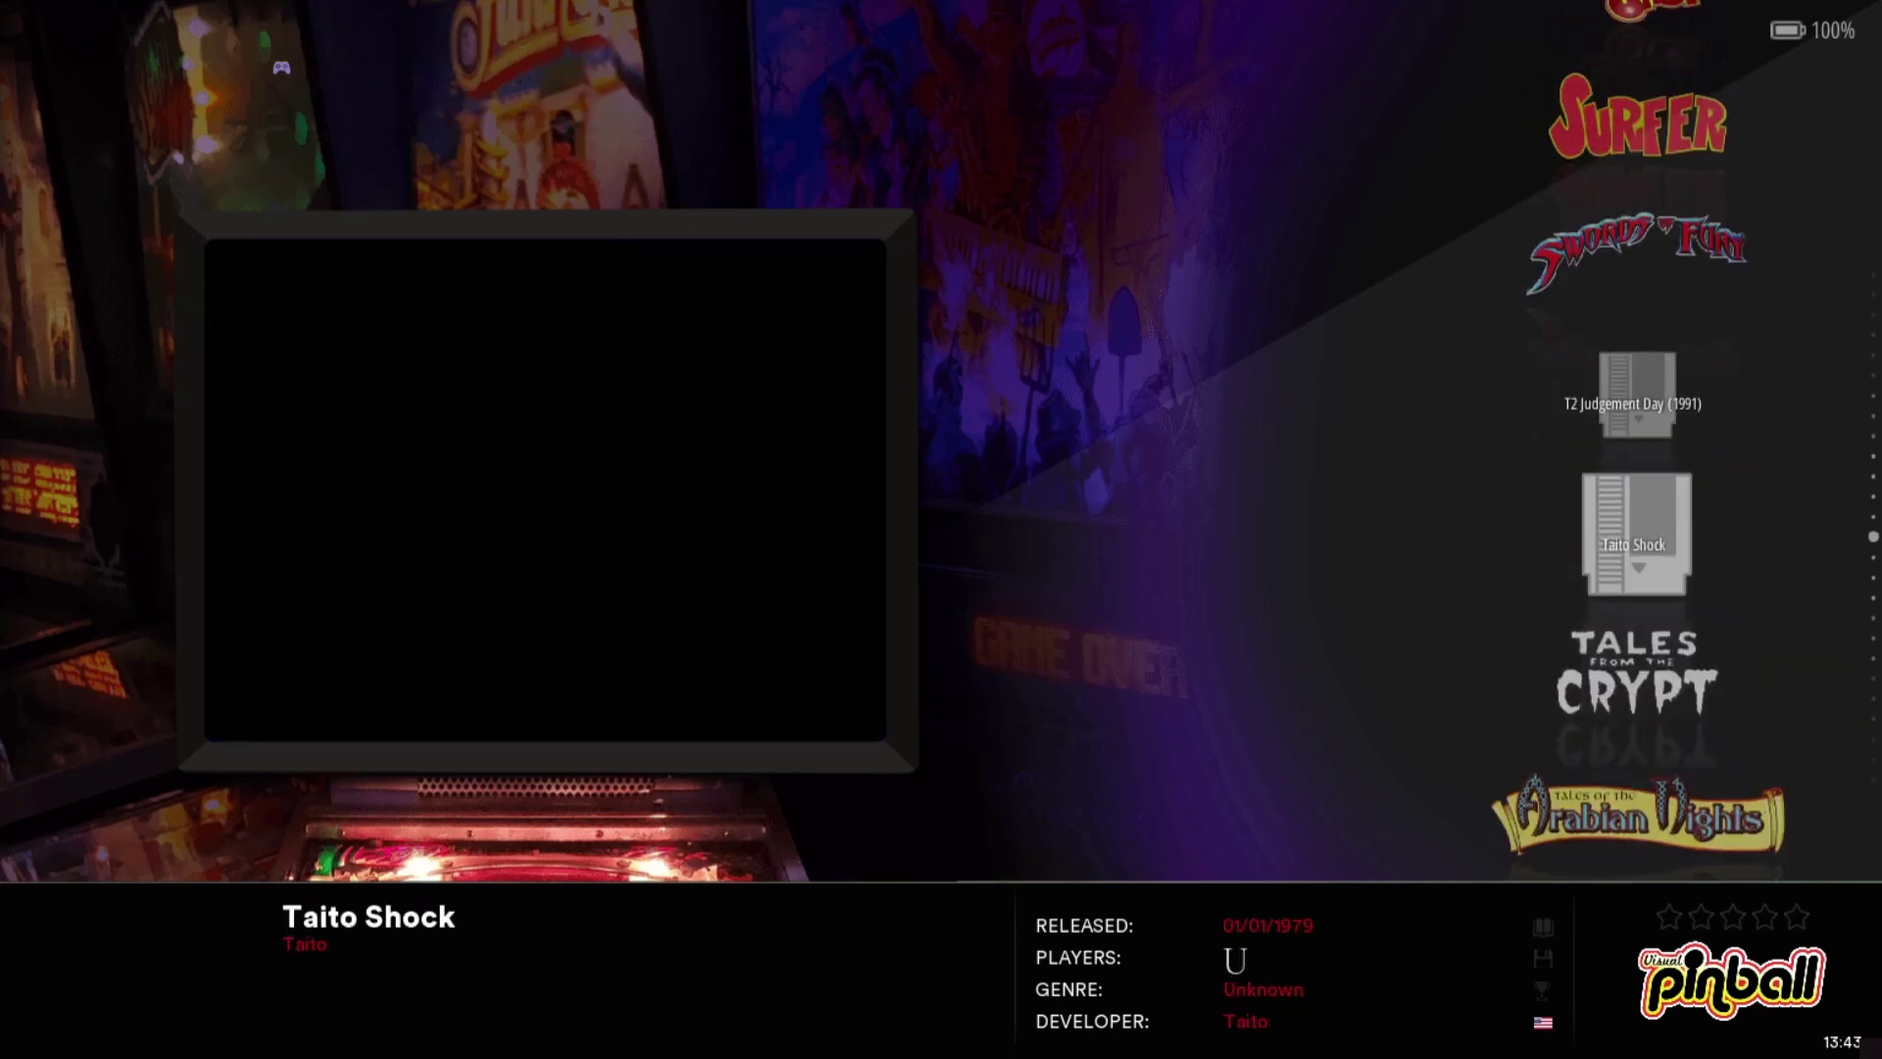
key("Down")
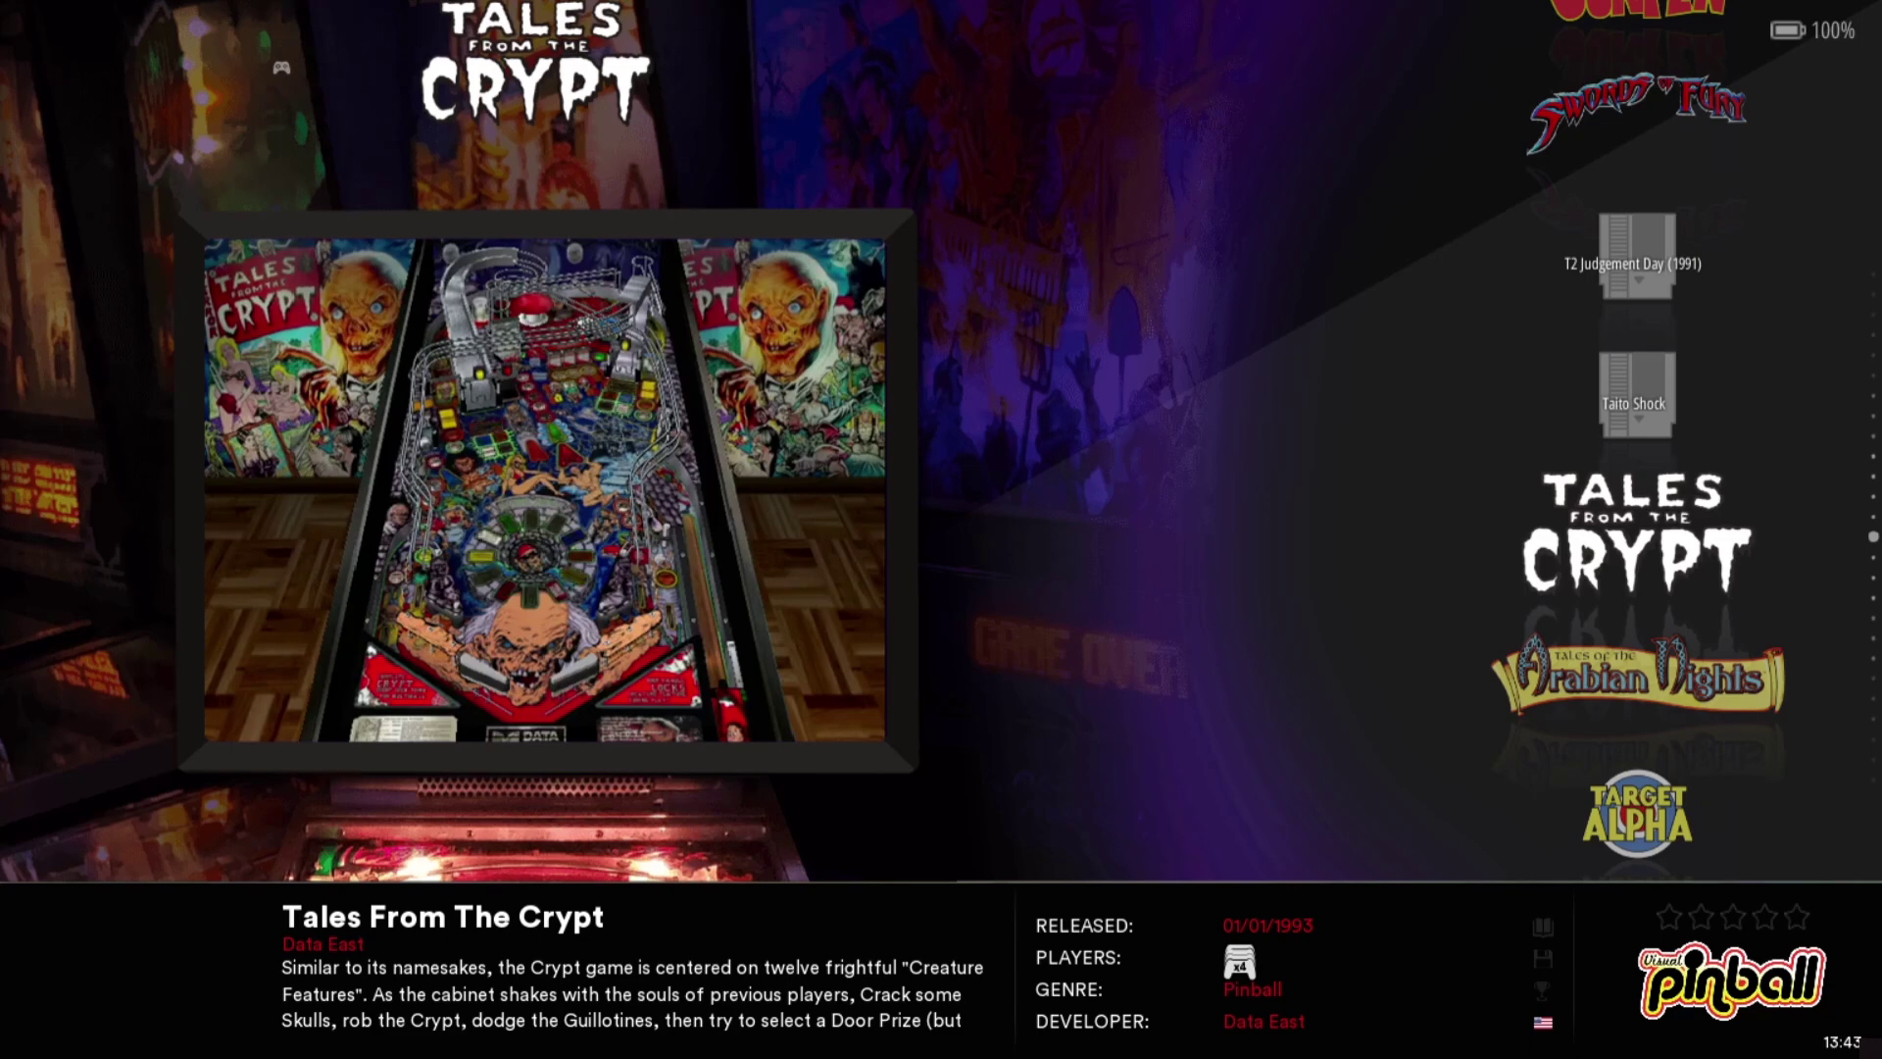
key("Down")
key("Down")
key("Down")
key("Down")
key("Down")
key("Down")
key("Down")
key("Down")
key("Down")
key("Down")
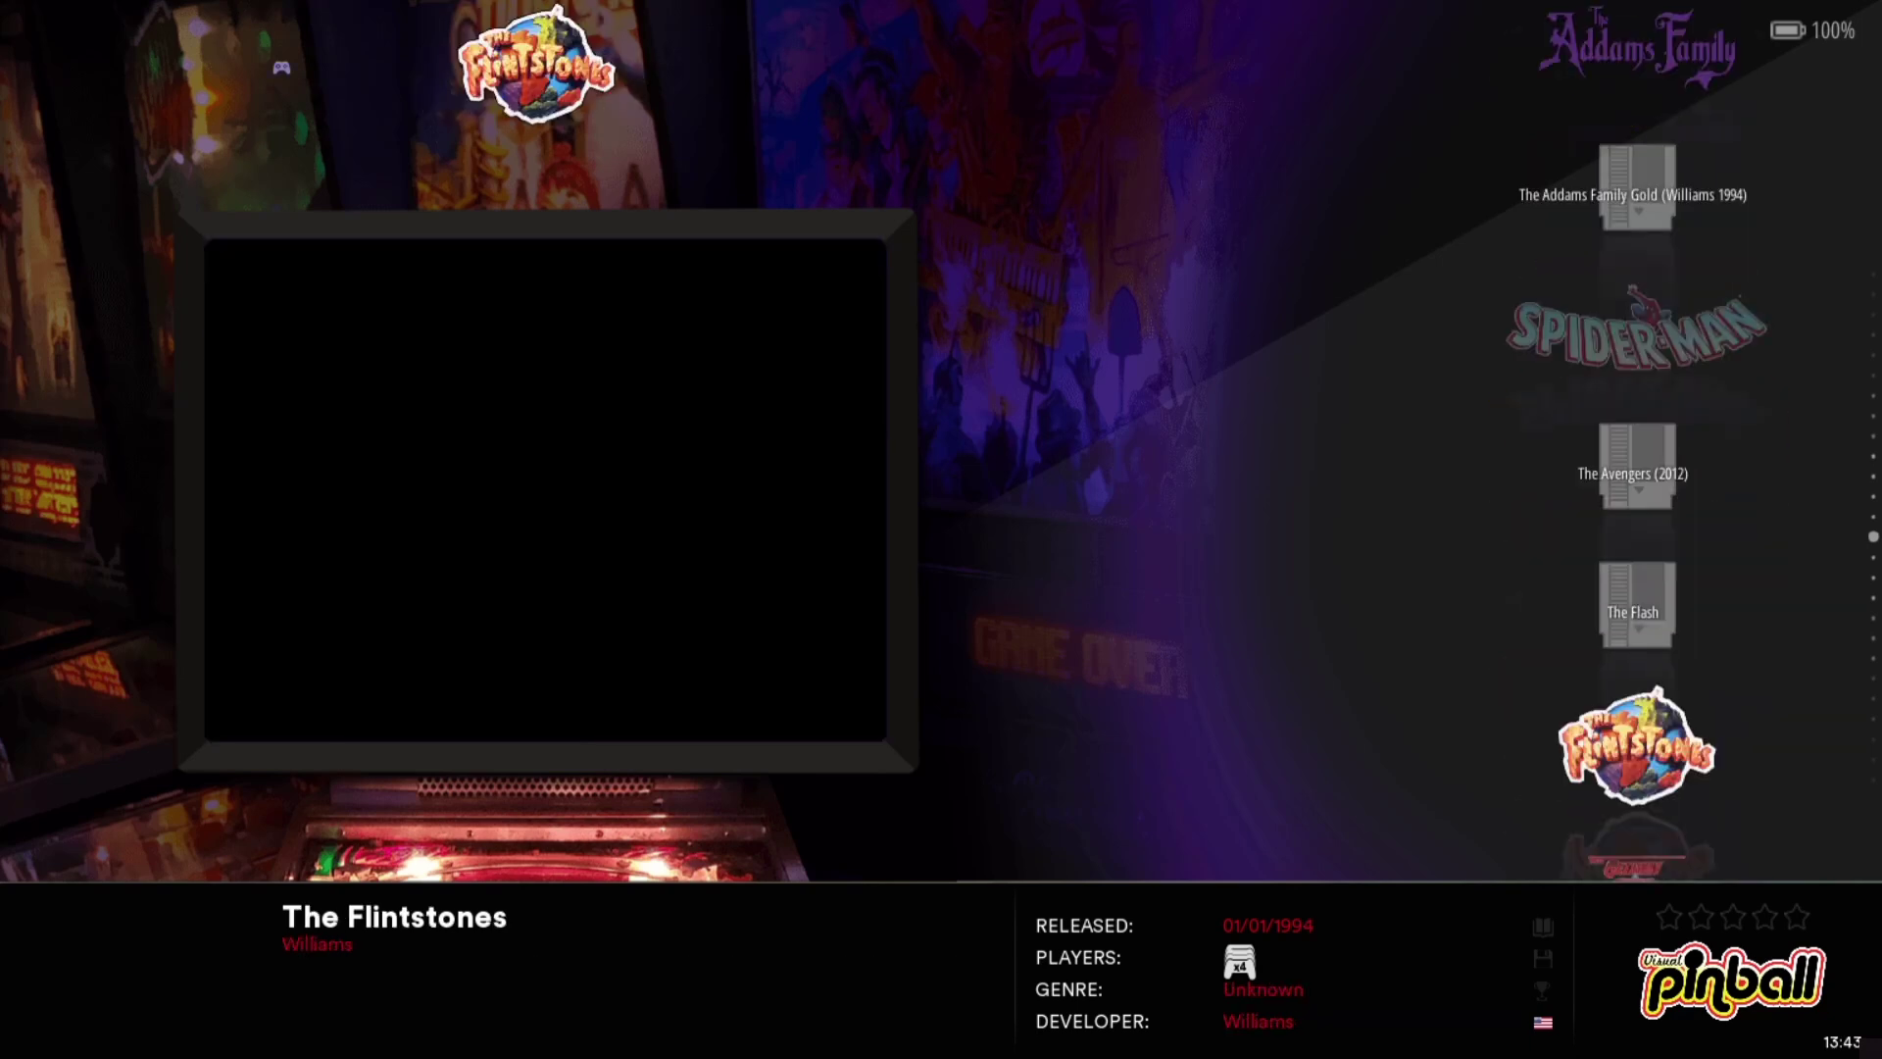
key("Down")
key("Down")
key("Down")
key("Down")
key("Down")
key("Down")
key("Down")
key("Down")
key("Up")
key("Up")
key("Up")
key("Up")
key("Up")
key("Up")
key("Up")
key("Up")
key("Up")
key("Up")
key("Up")
key("Up")
key("Down")
key("Down")
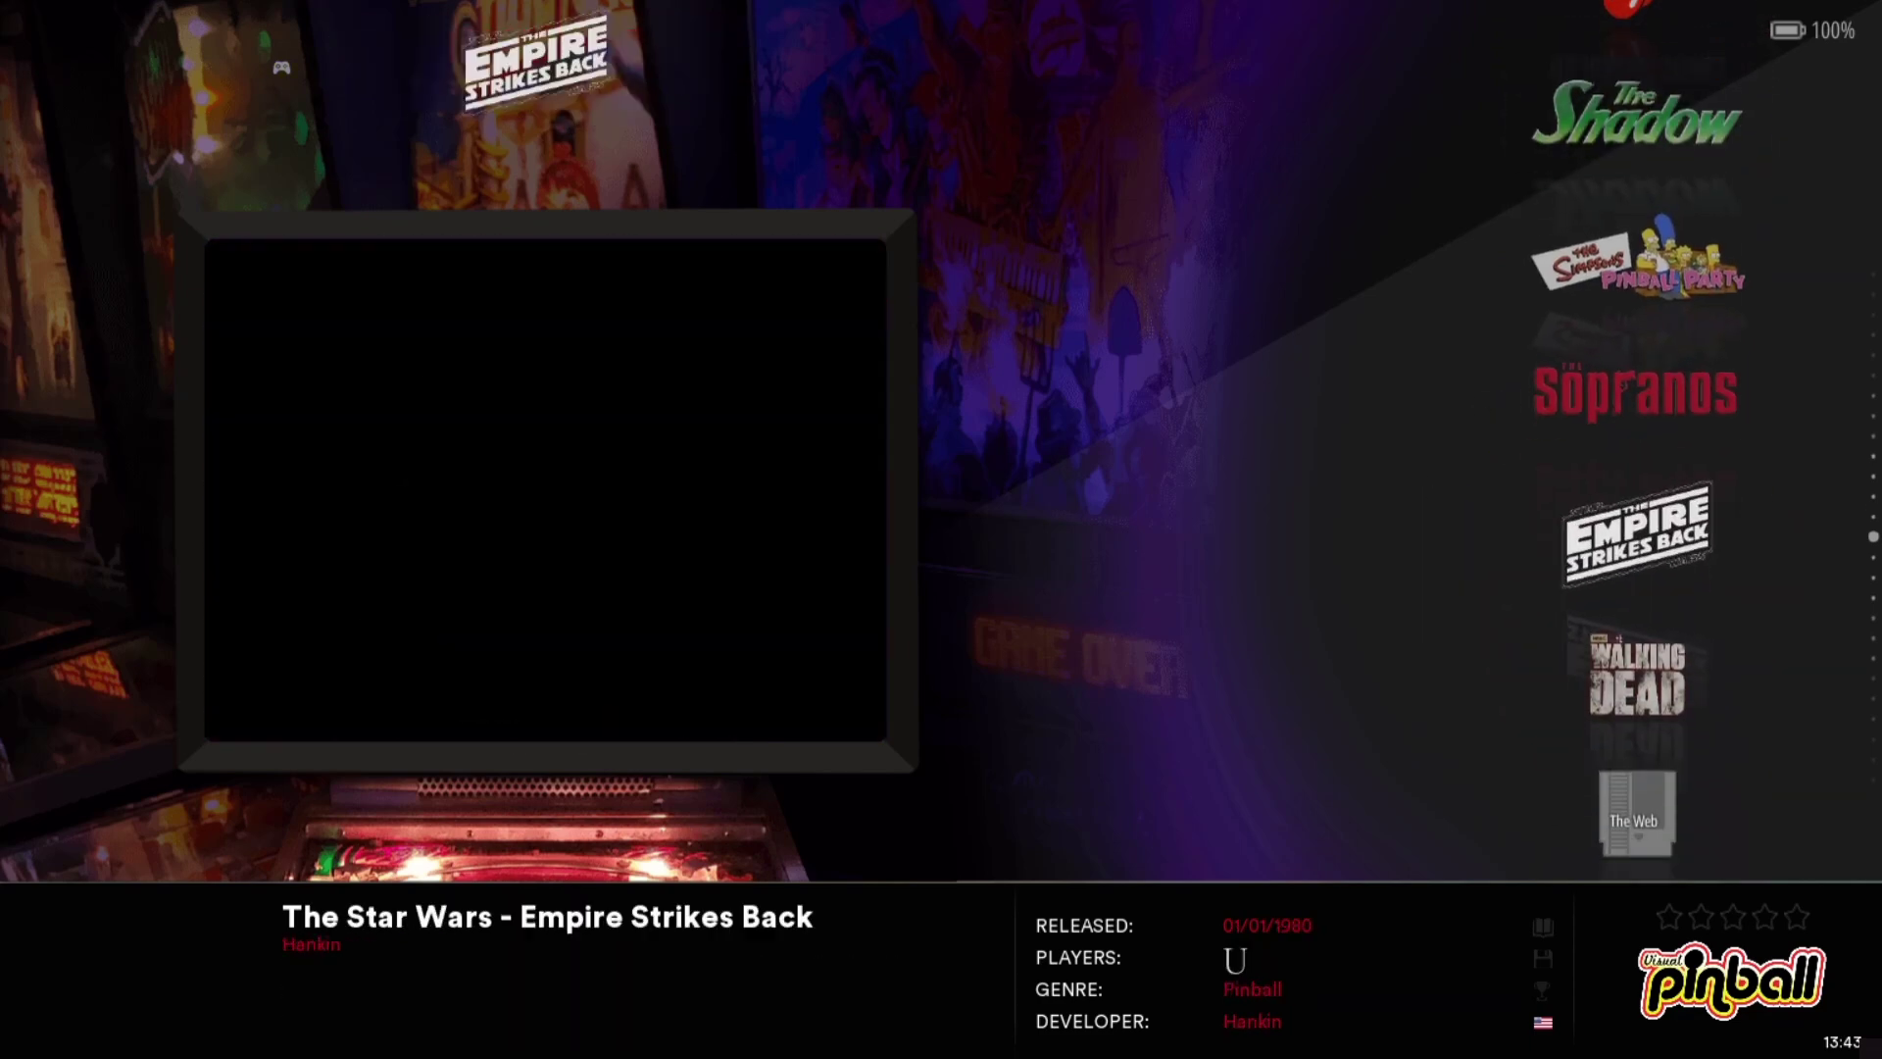
key("Up")
key("Up")
key("Down")
key("Down")
key("Down")
key("Down")
key("Down")
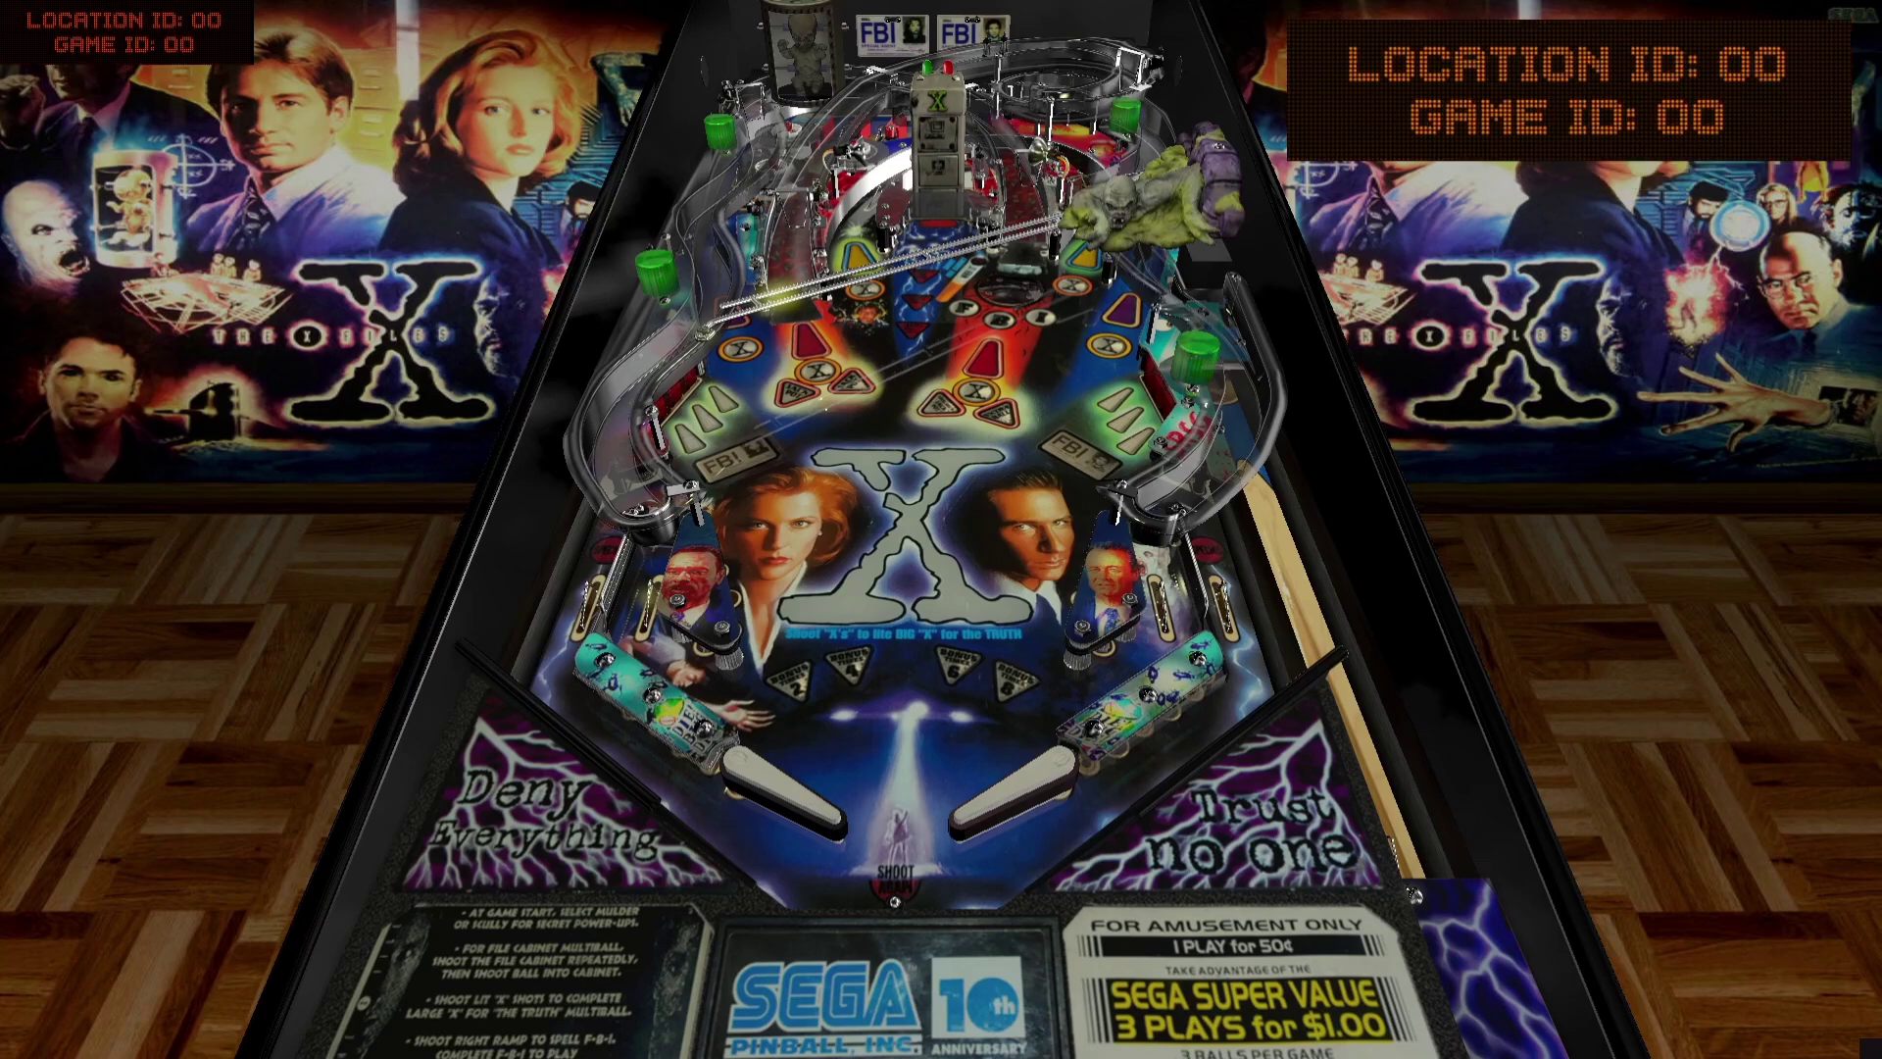
Insert a coin on the booted X Files (1997) table to add a credit
key("5")
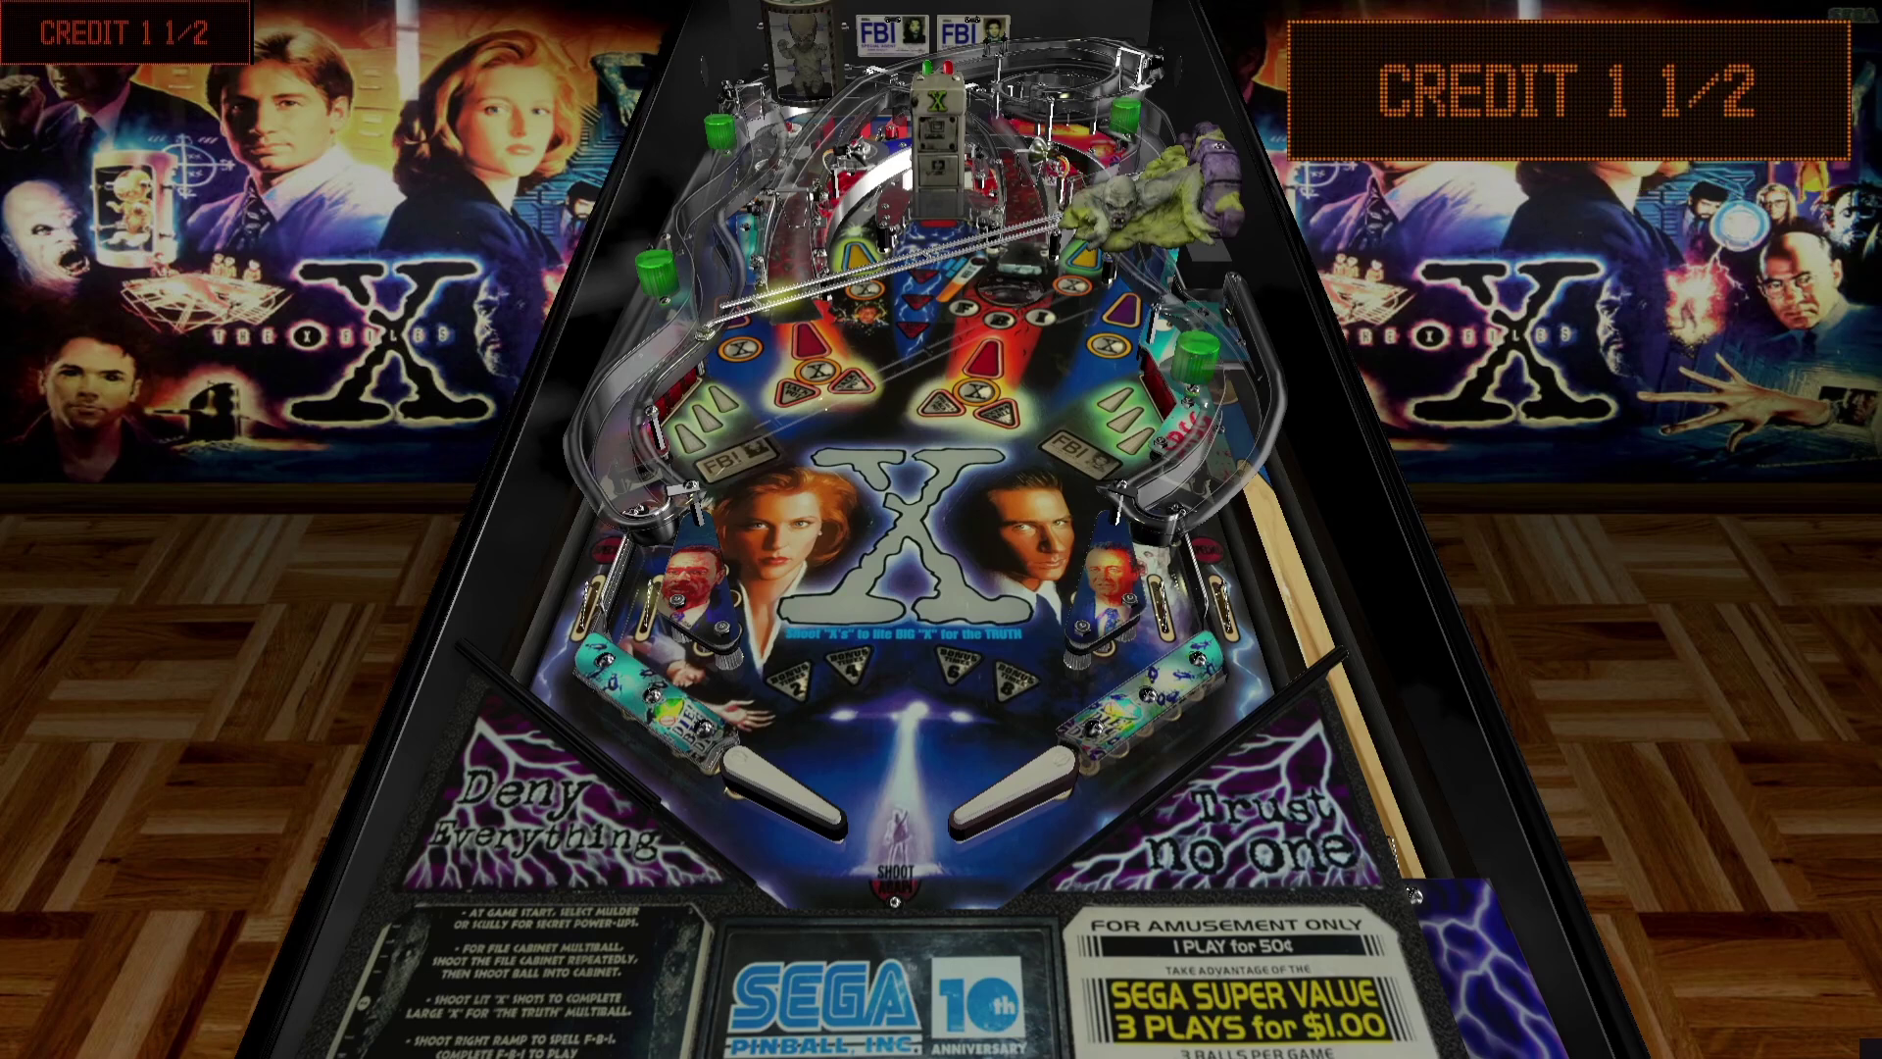